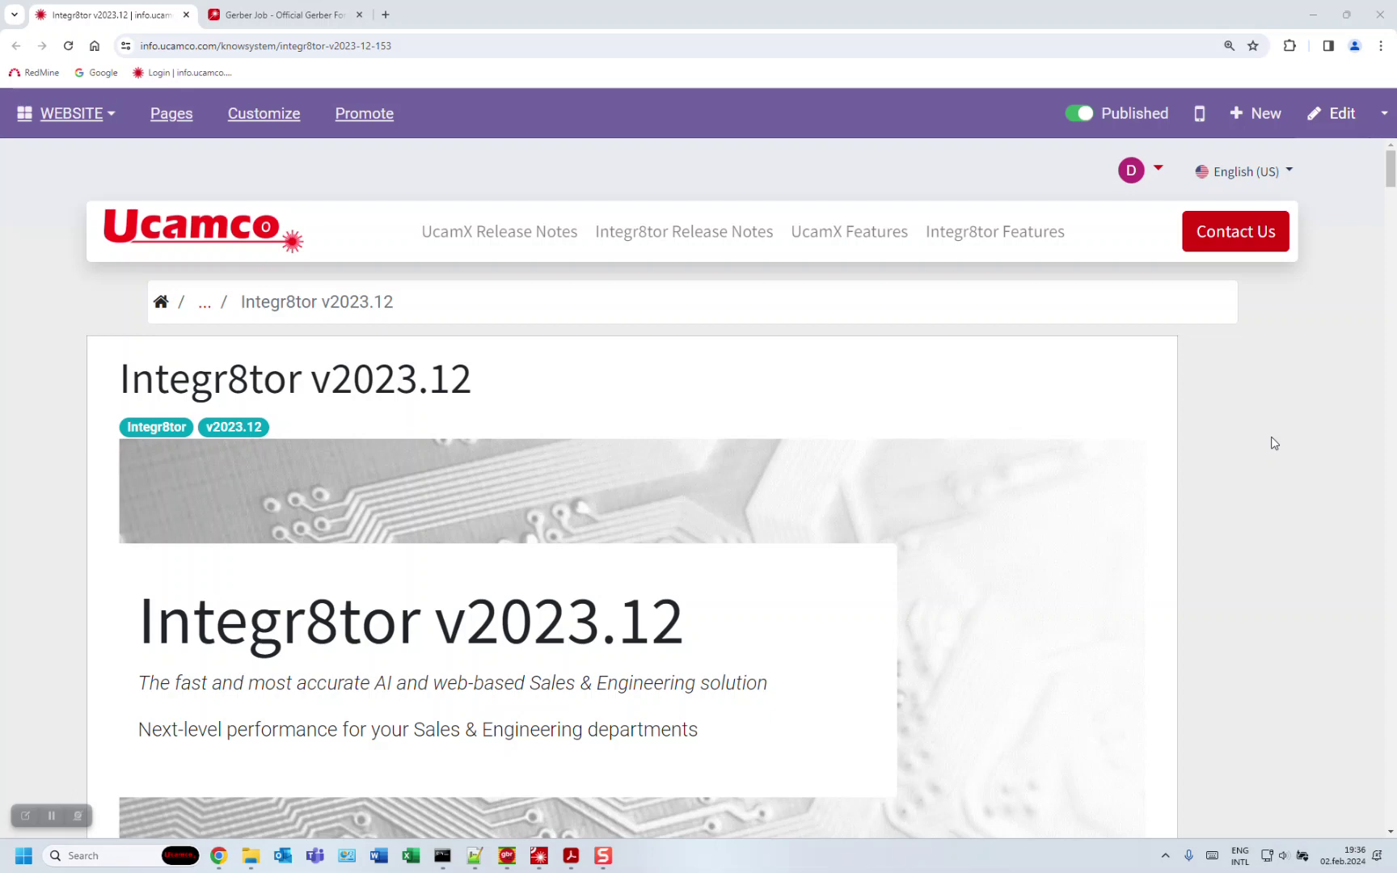
- Go to the QED extensions section of the Integr8tor v2023.12 release notes
scroll(1274, 424, down, 5)
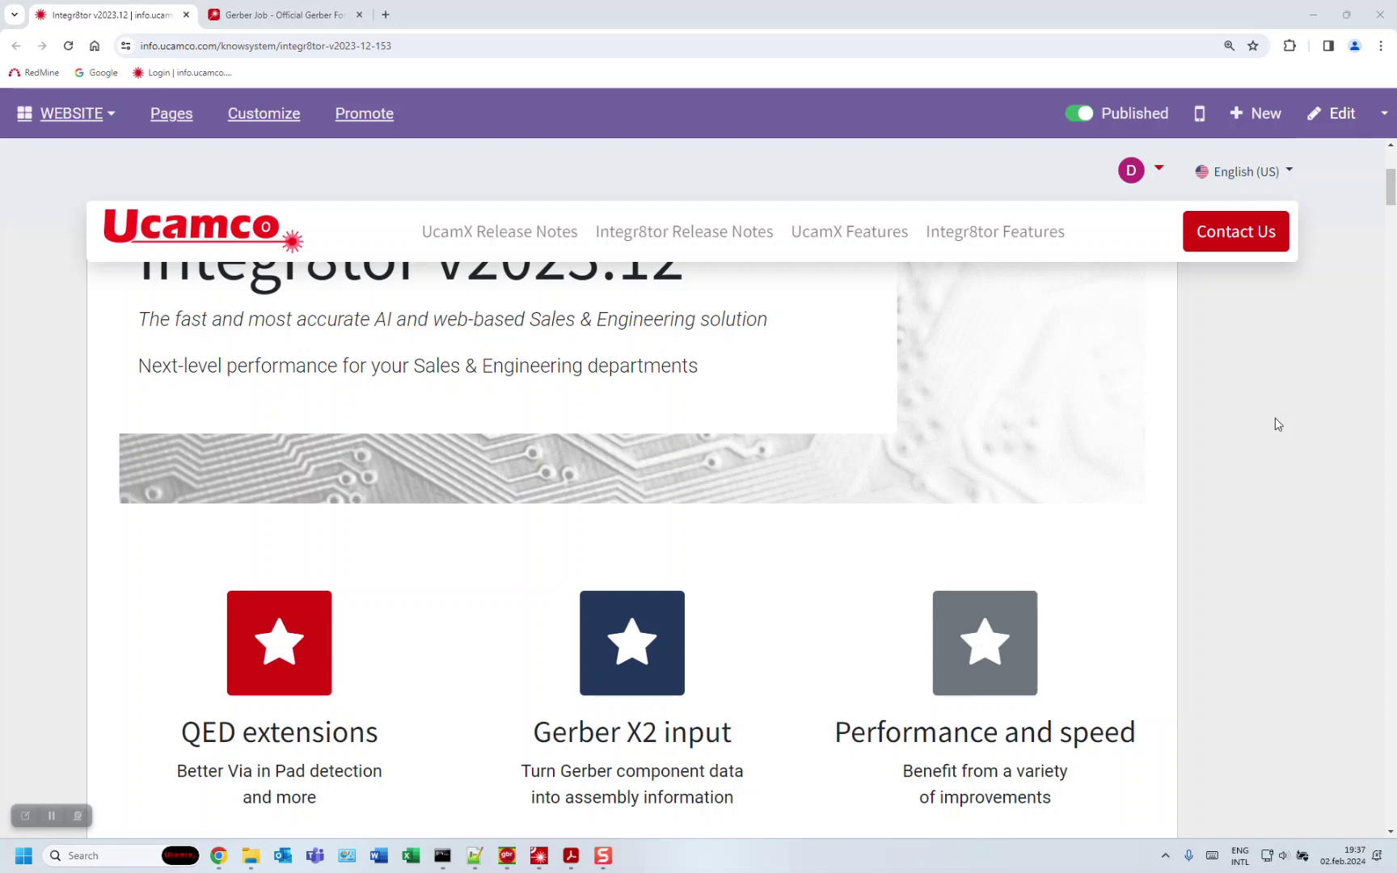
scroll(1277, 424, down, 5)
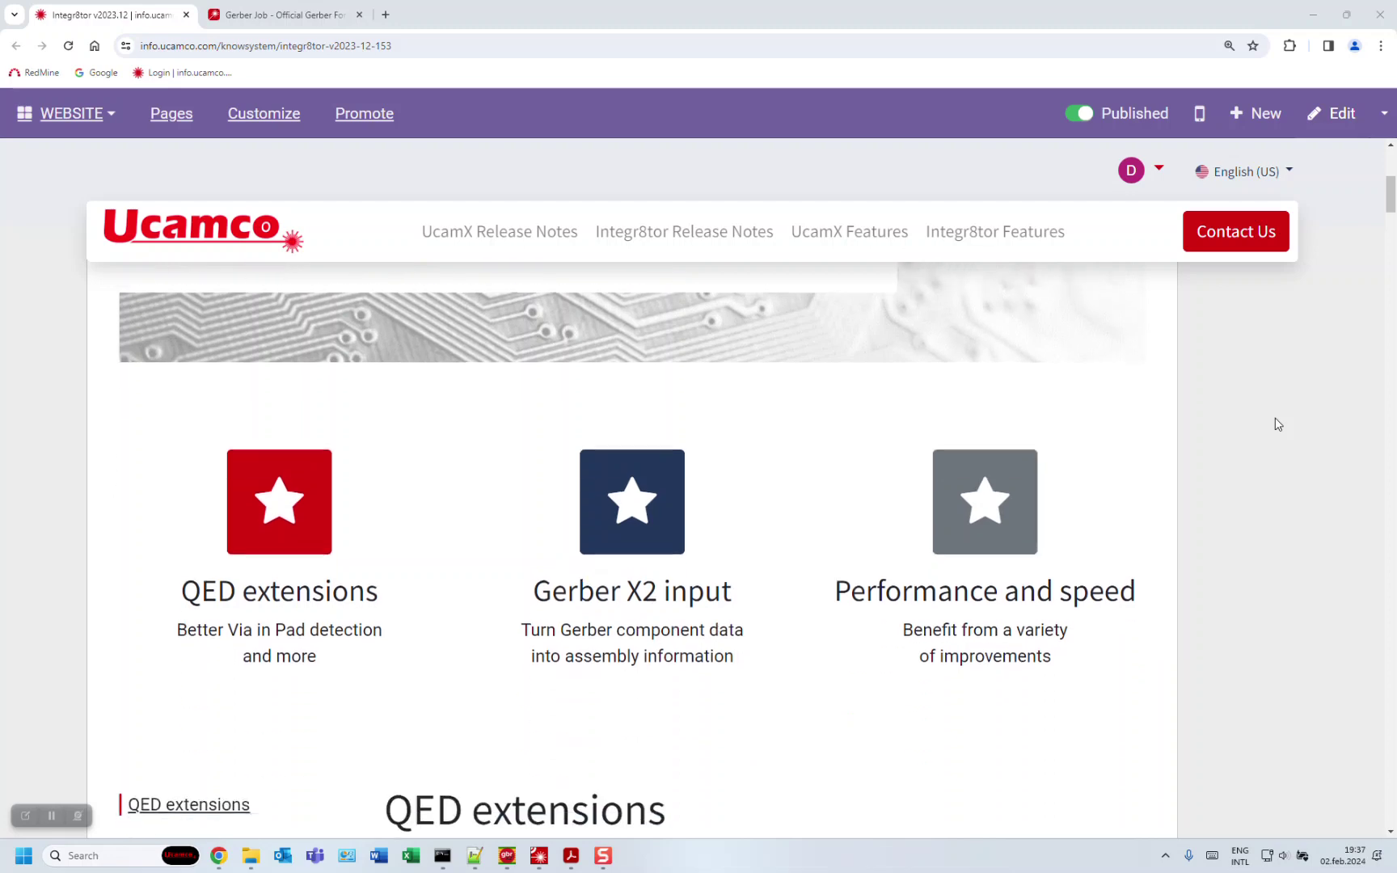
scroll(1278, 424, down, 1)
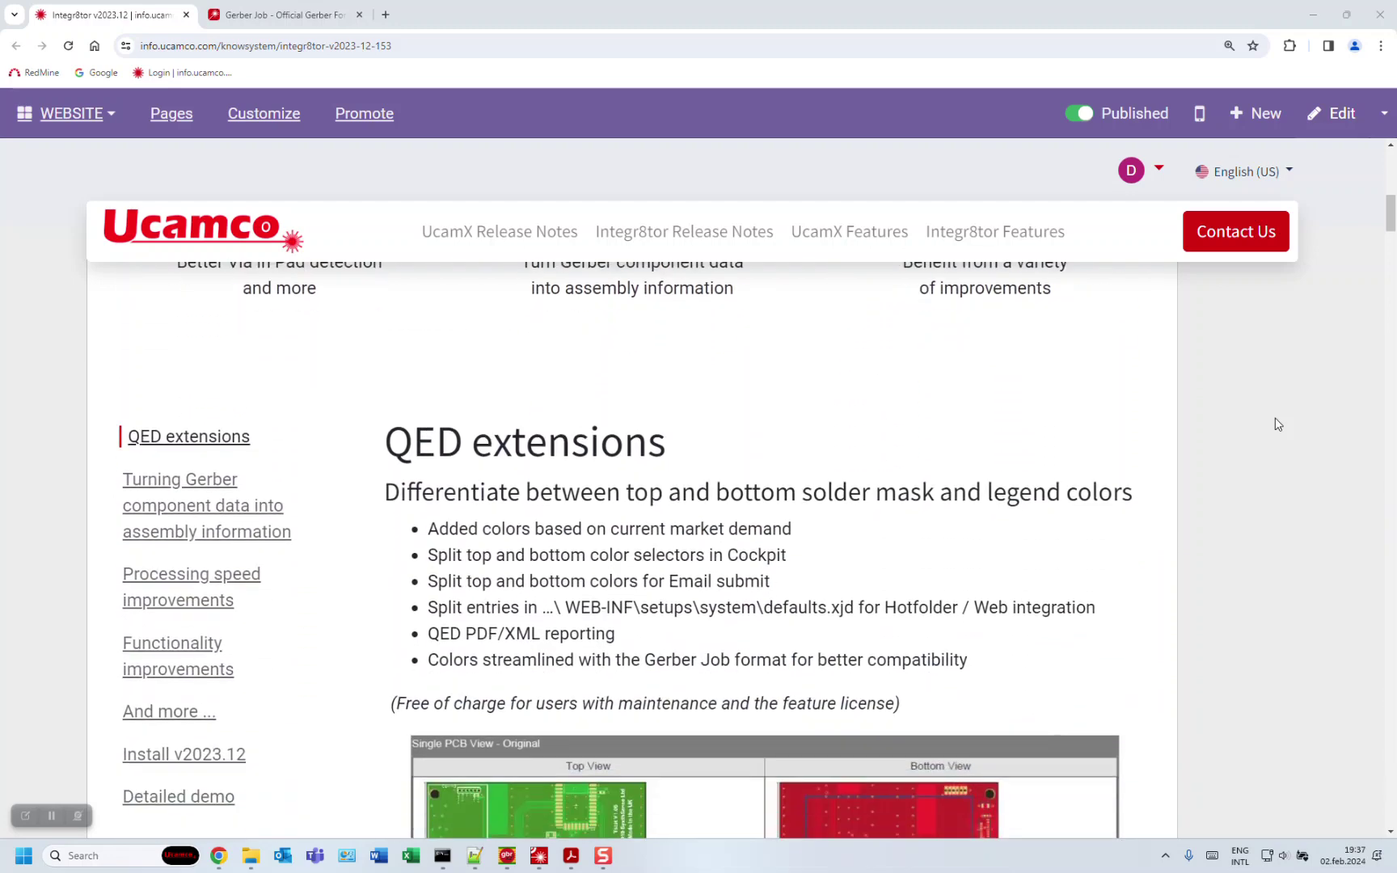
click(180, 443)
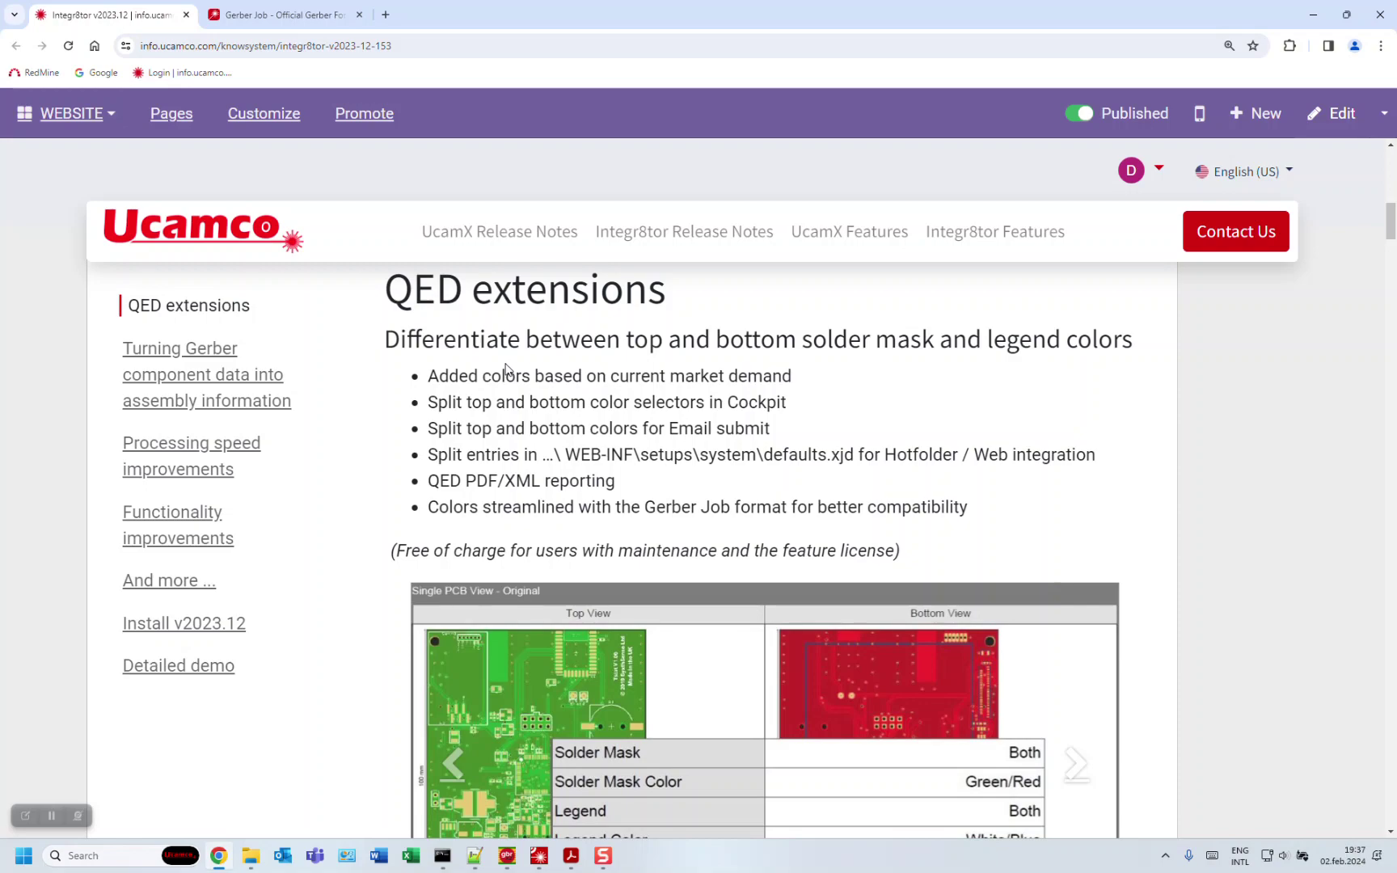
- Switch to Integr8tor Cockpit and start a new job submission with Thermostat_MBoard_Gerbers_V106_PX0048_PX0049.zip as its data file
click(541, 858)
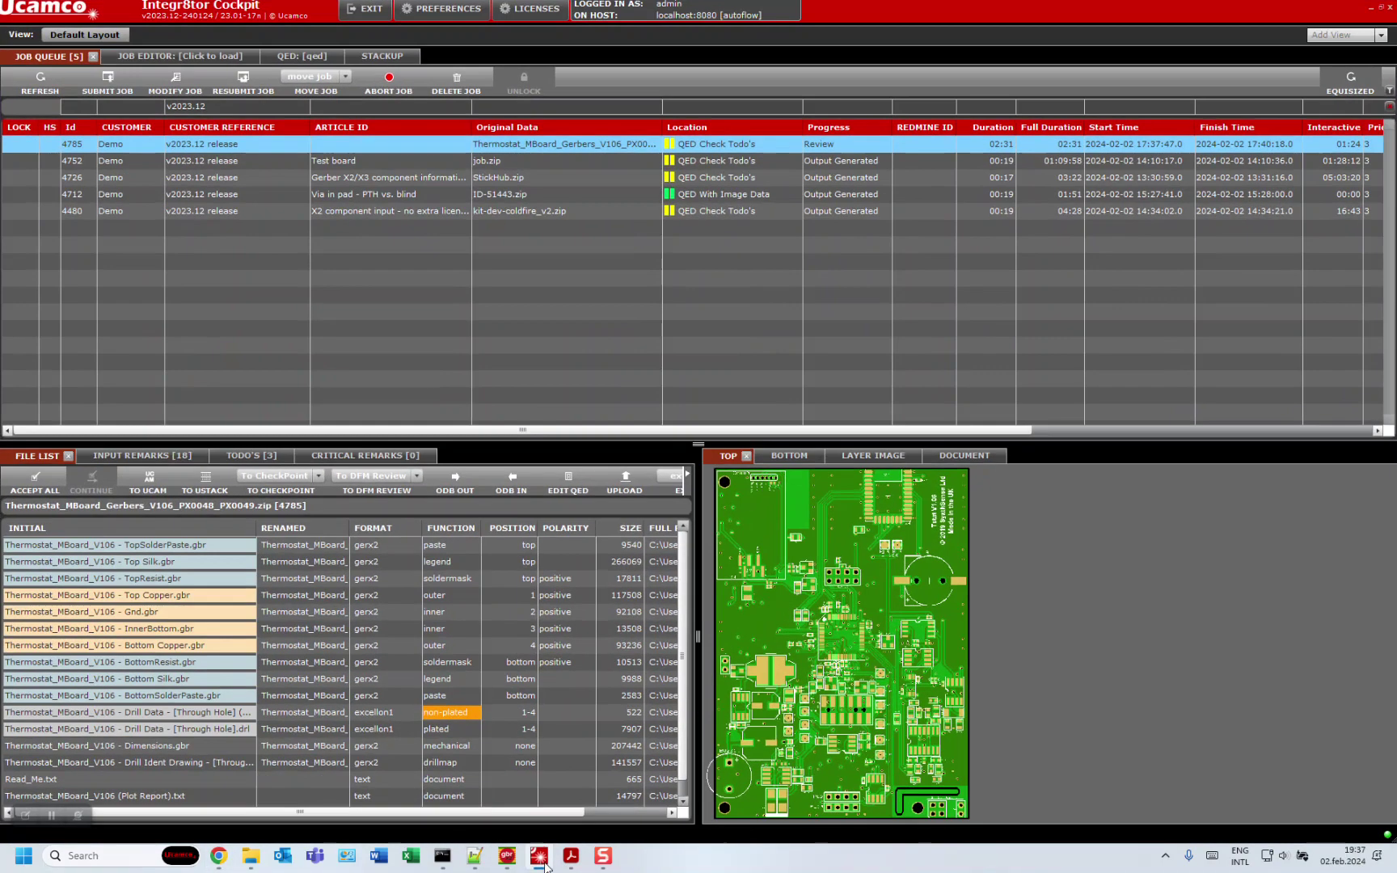
click(112, 81)
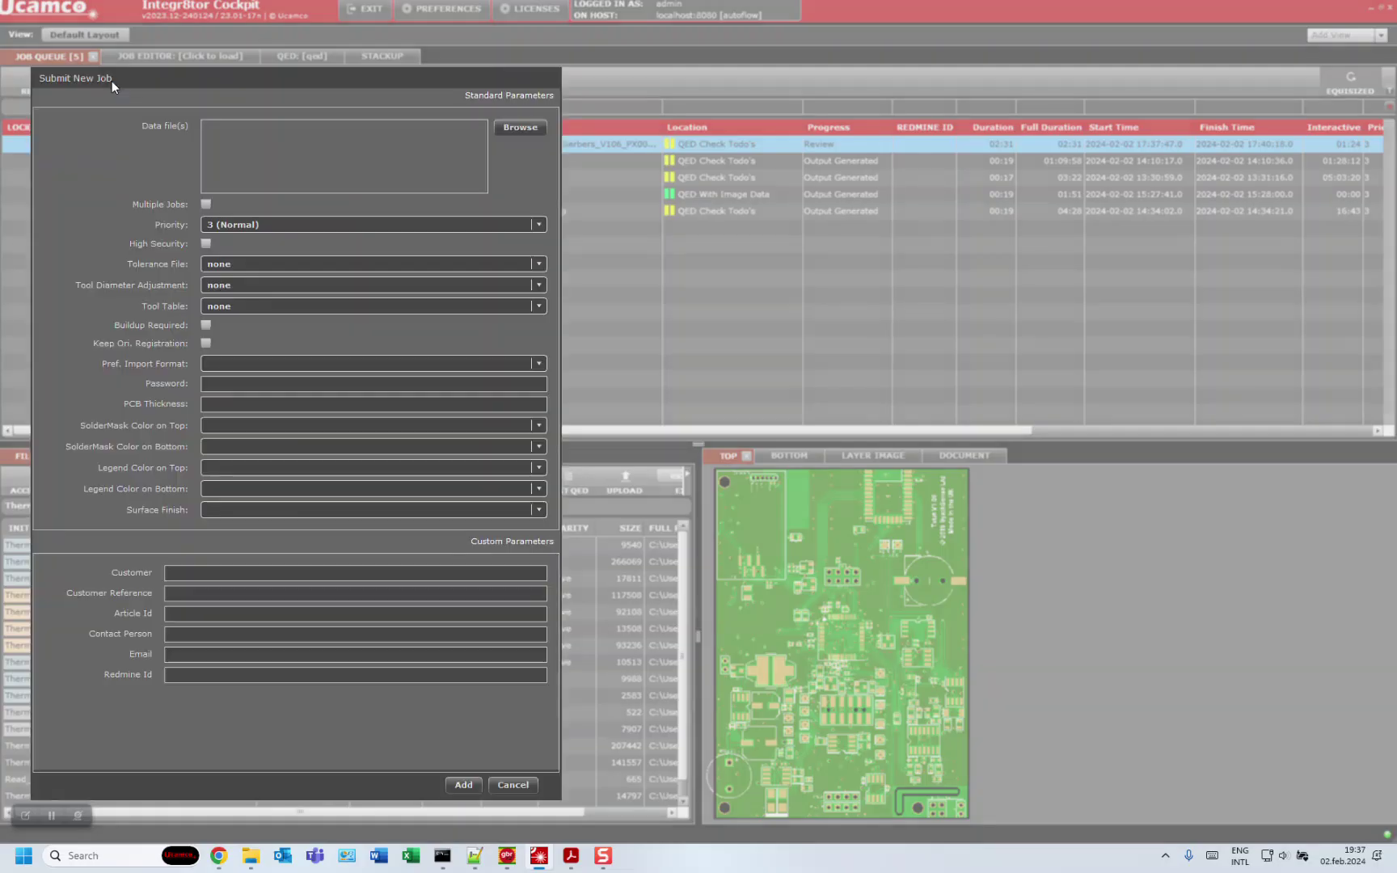
click(505, 127)
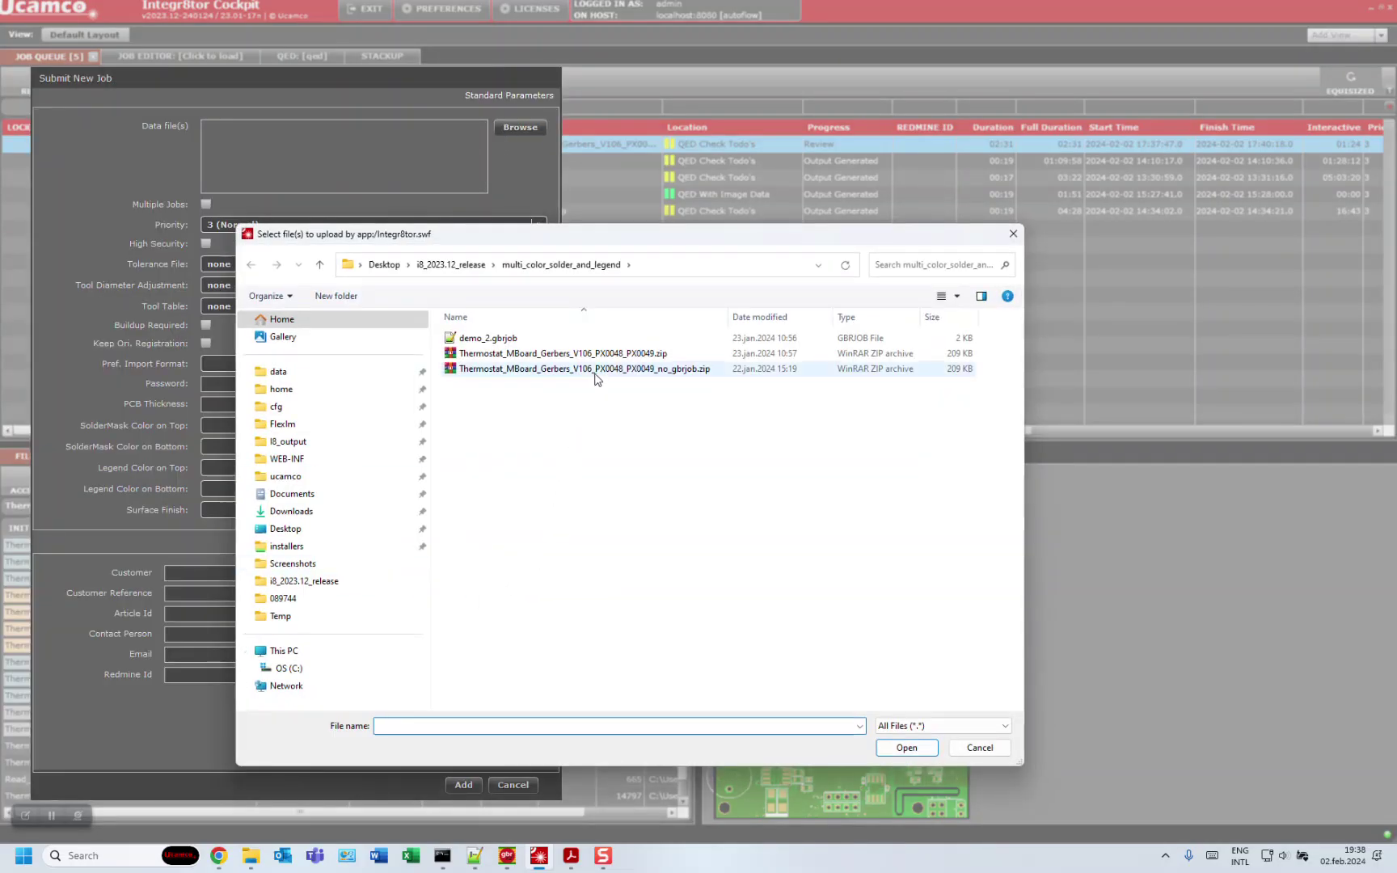
click(566, 353)
click(907, 748)
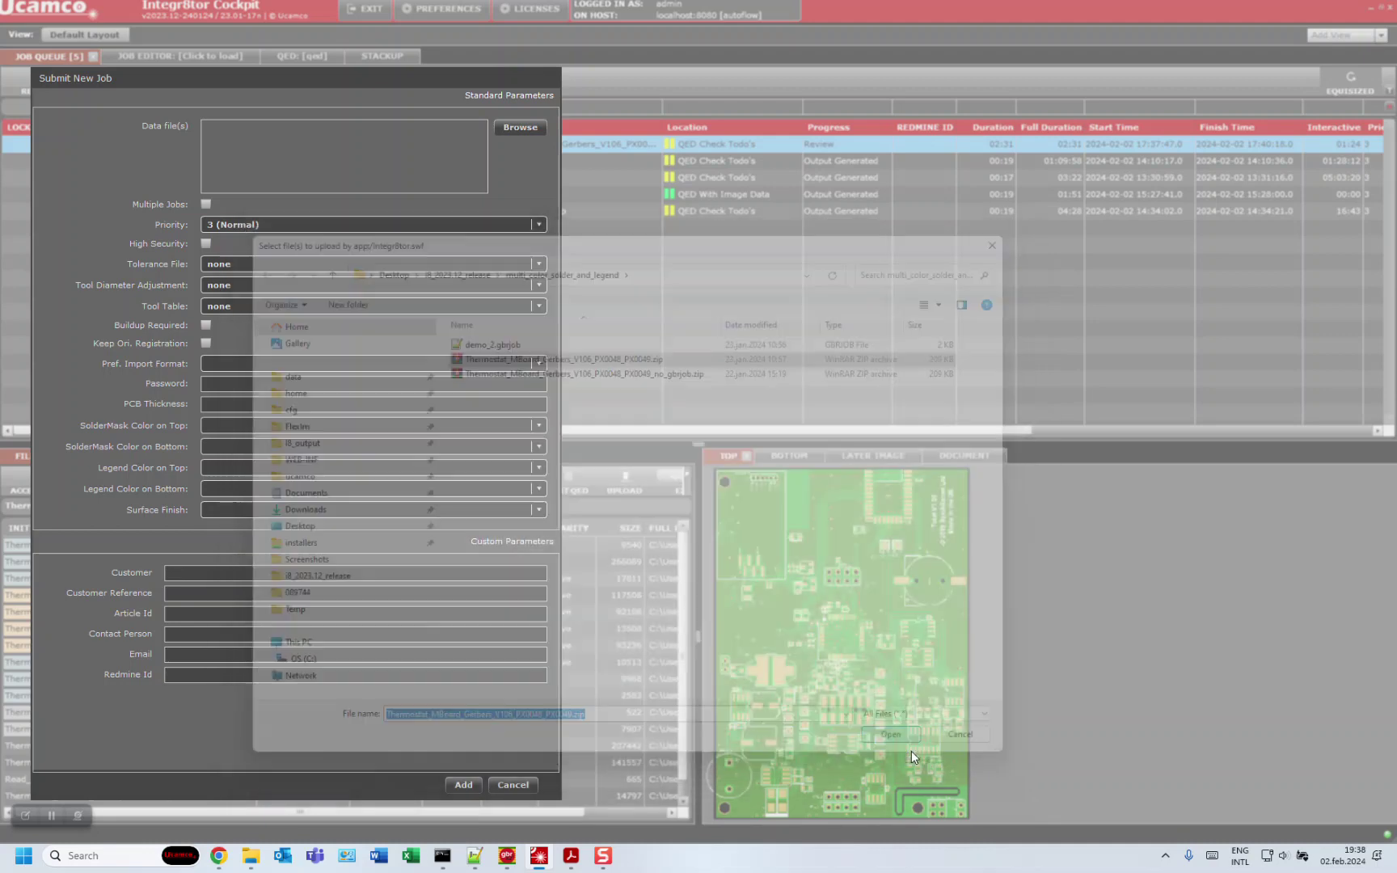
- Submit the job with customer Demo and customer reference v2023.12 release, and select it in the job queue
click(210, 571)
text(Demo)
key(Tab)
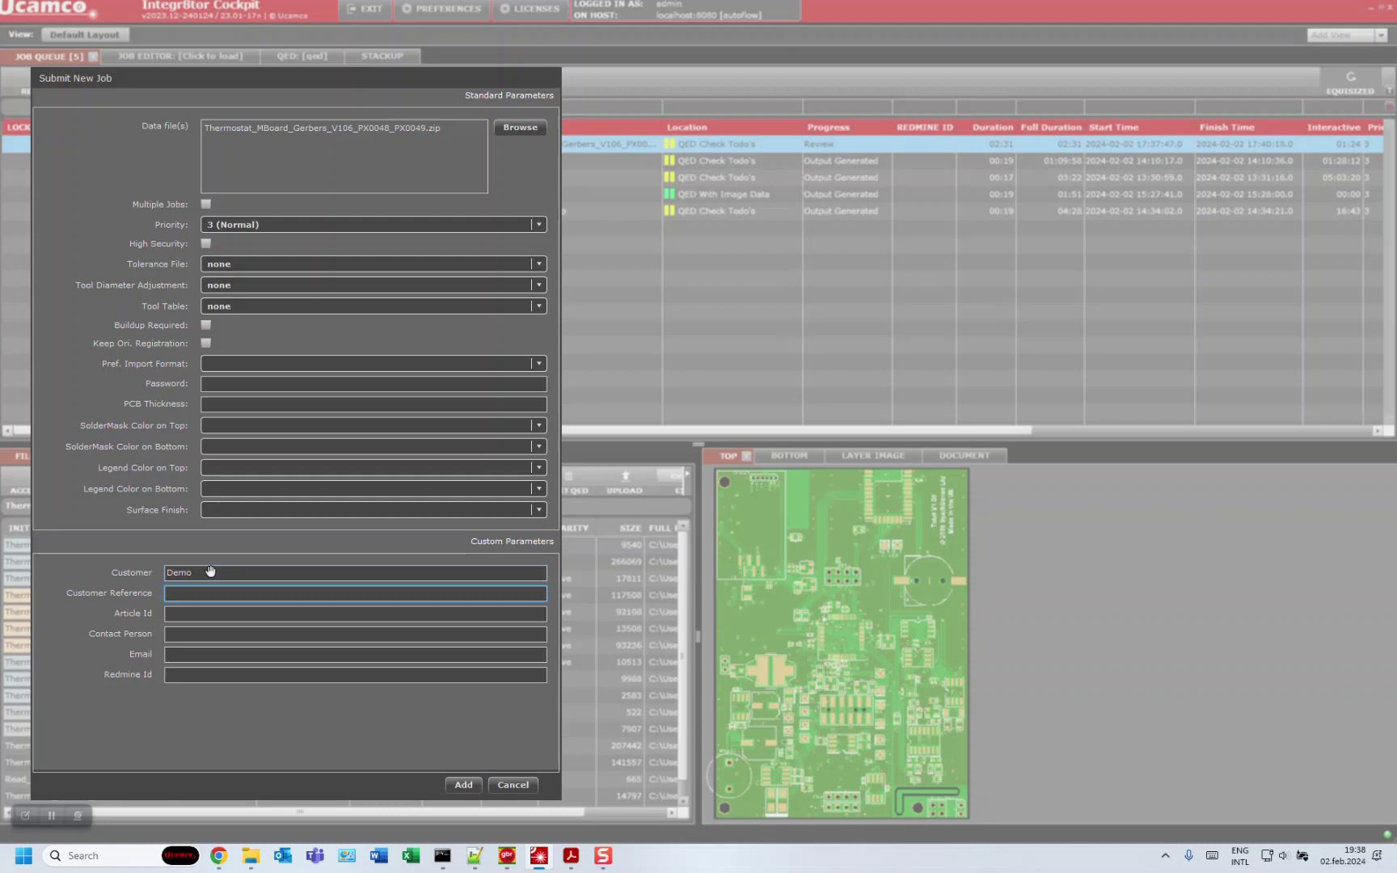
text(v2023.12 release)
click(461, 783)
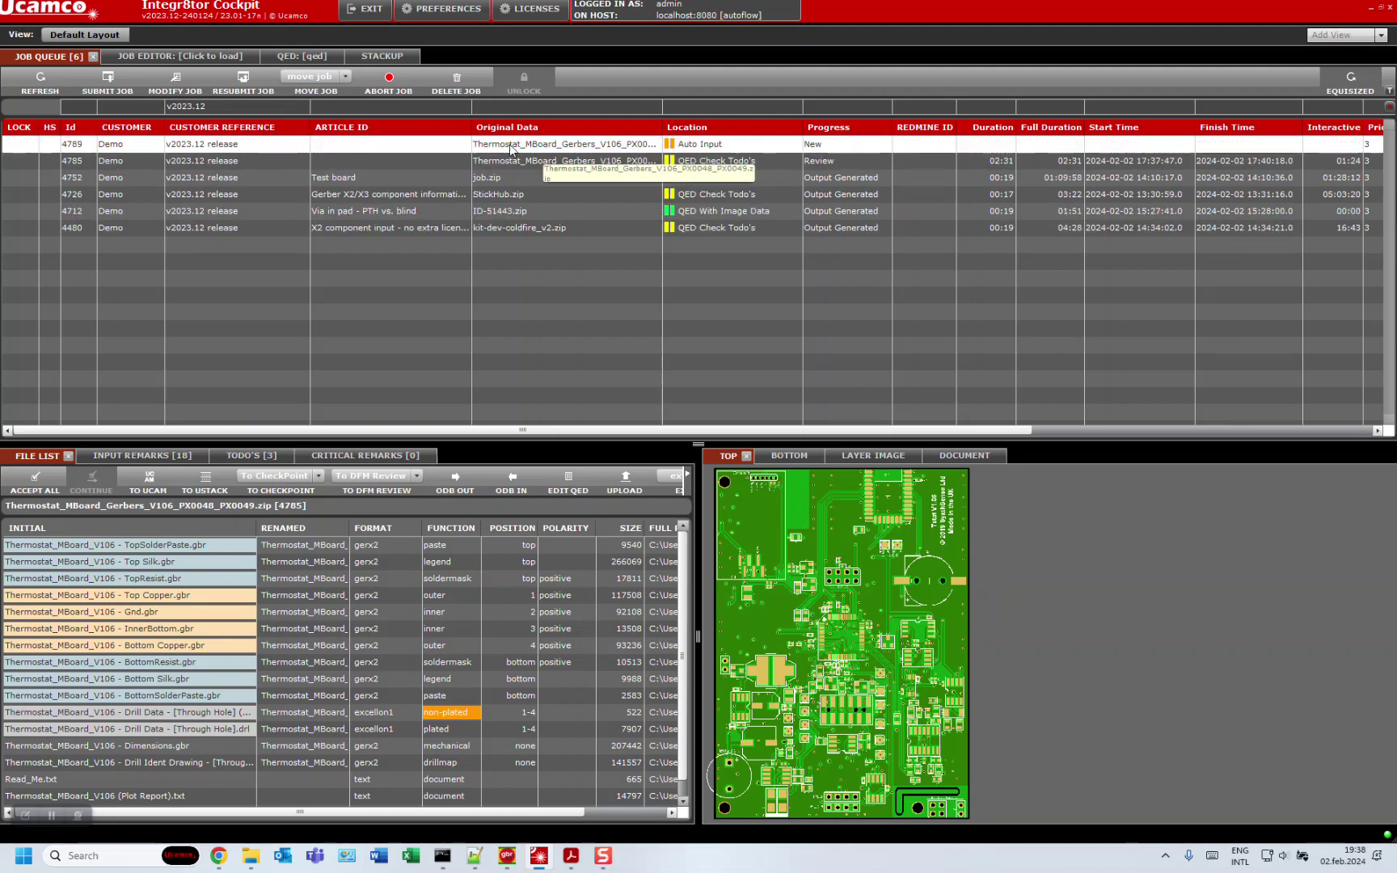
click(689, 147)
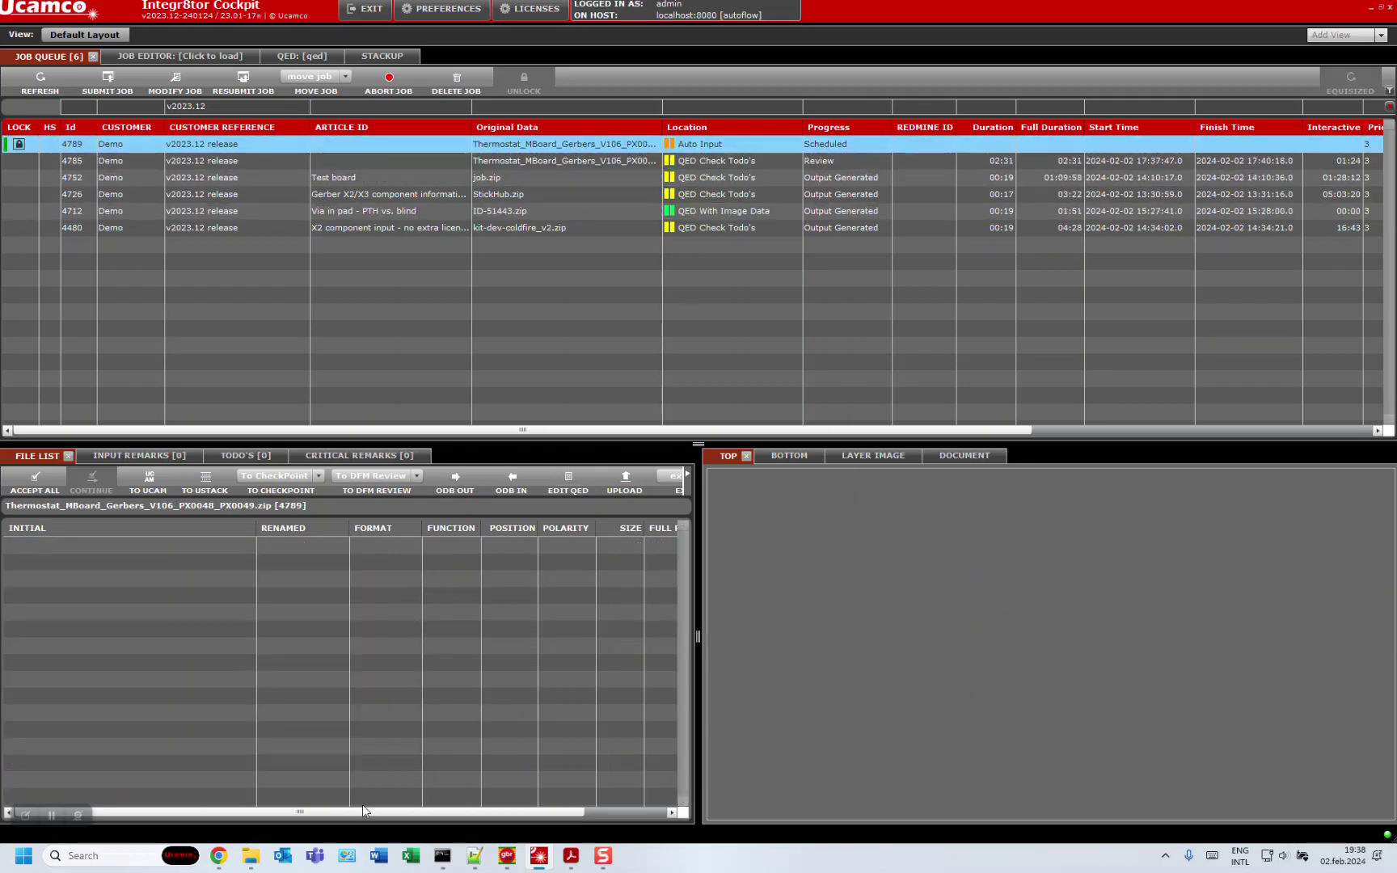
- Return to the release notes in Chrome and review the section on separate top and bottom solder mask and legend colors
click(218, 856)
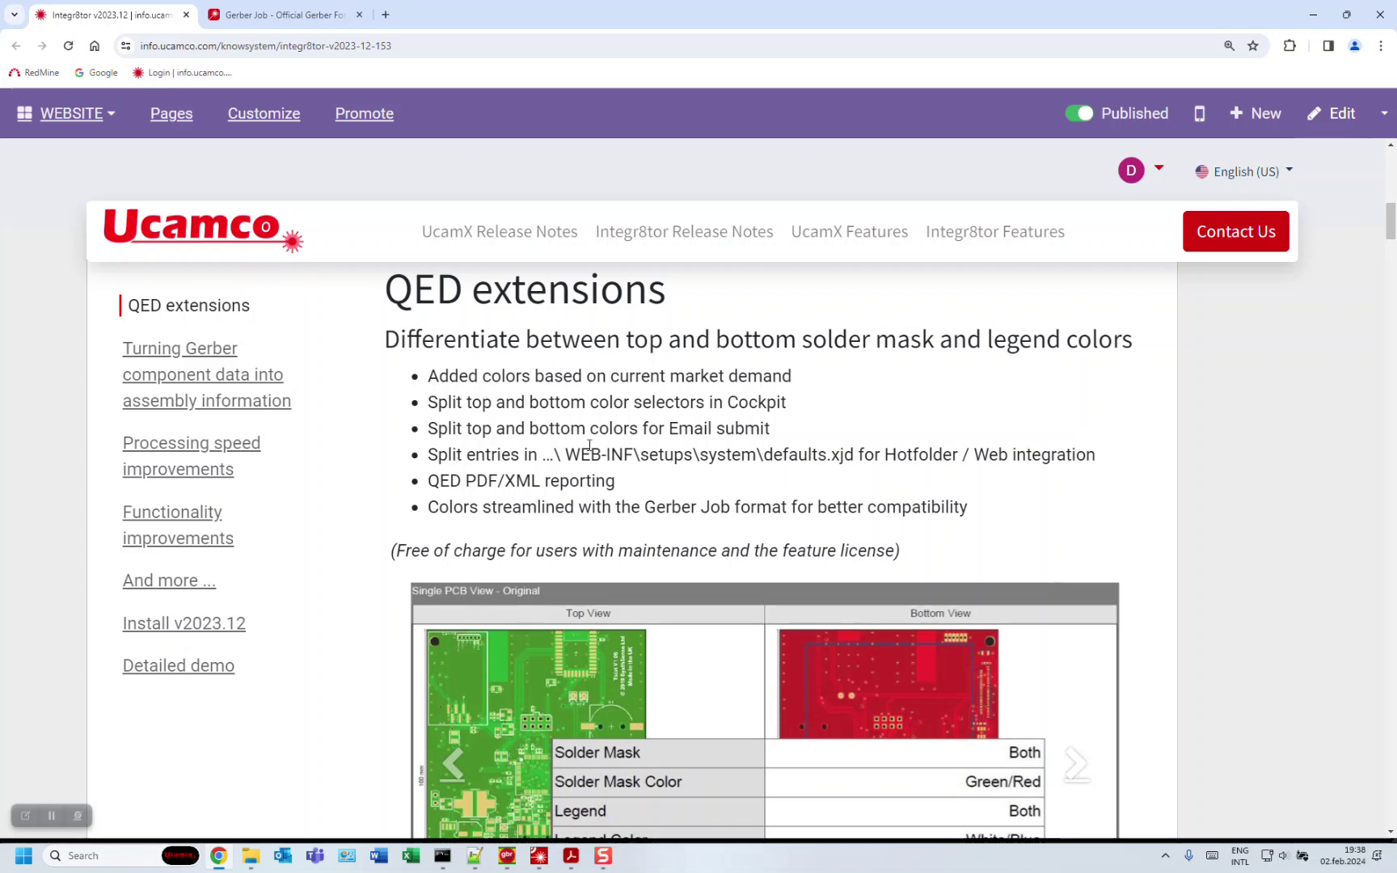
scroll(566, 453, down, 1)
scroll(598, 440, down, 1)
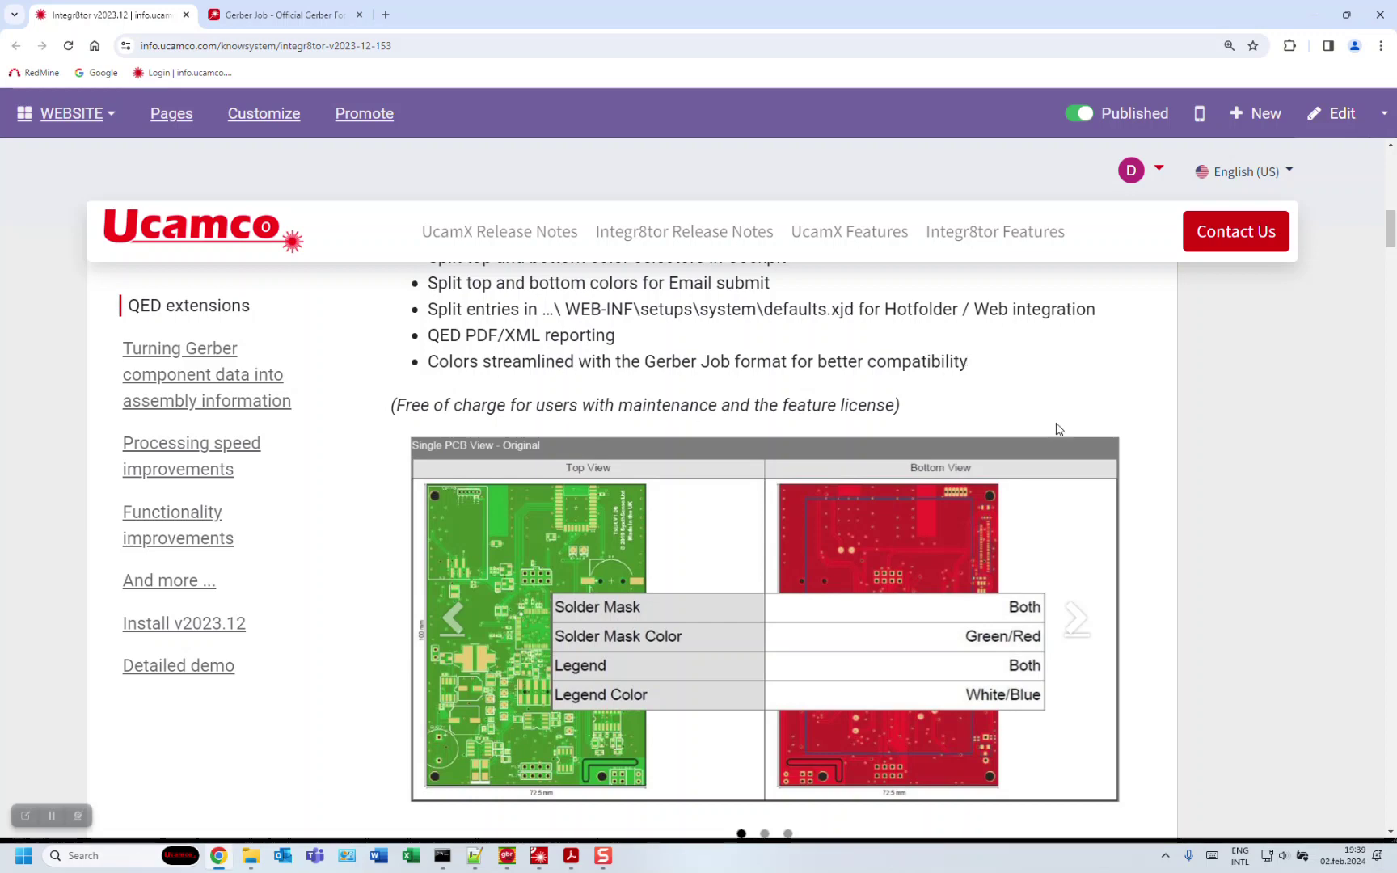
scroll(1174, 509, up, 1)
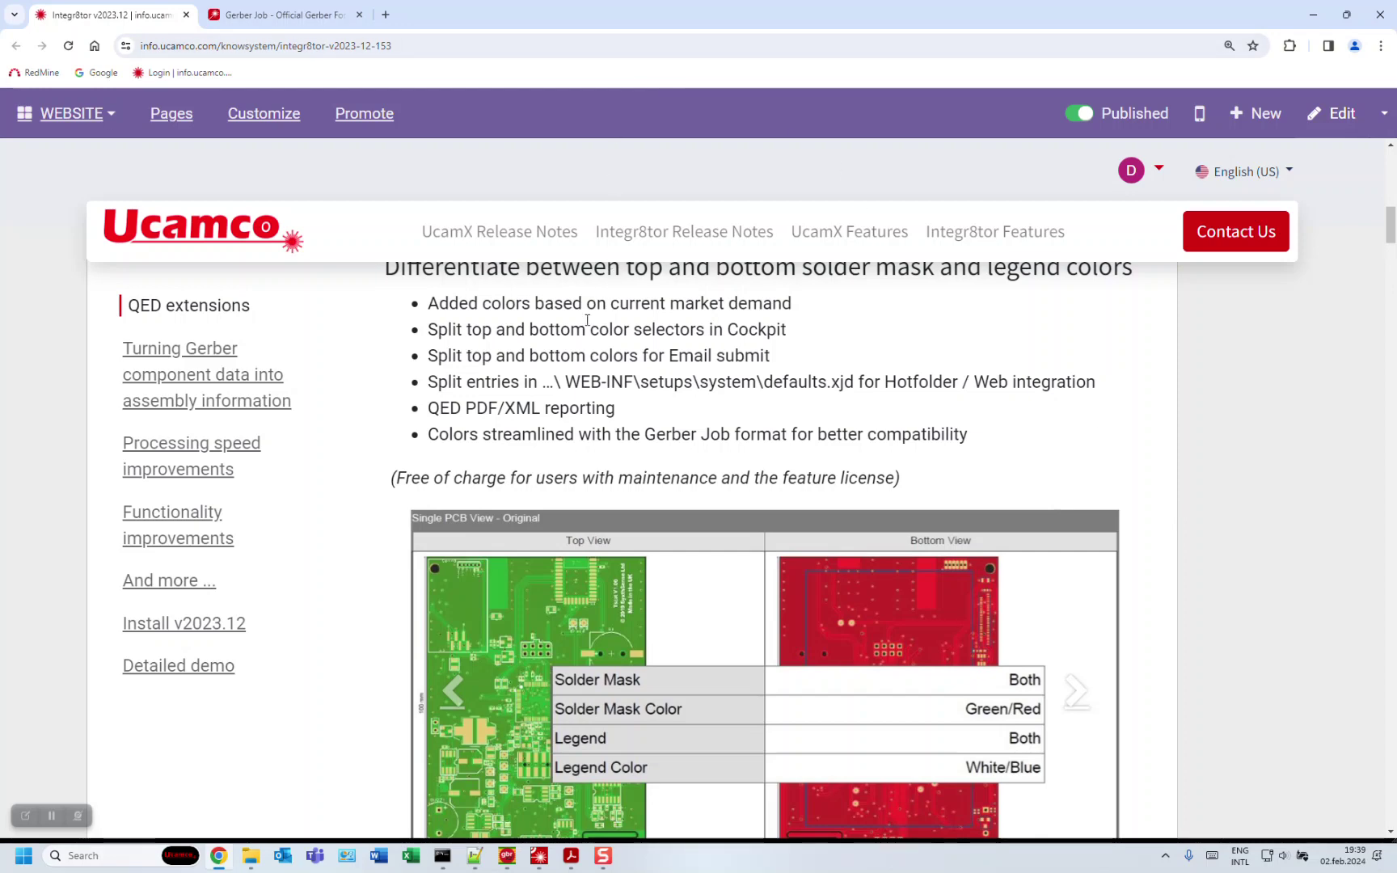
- In Integr8tor Cockpit, try Dark-Green top solder mask and White top legend in a new job submission, and cancel it
click(539, 857)
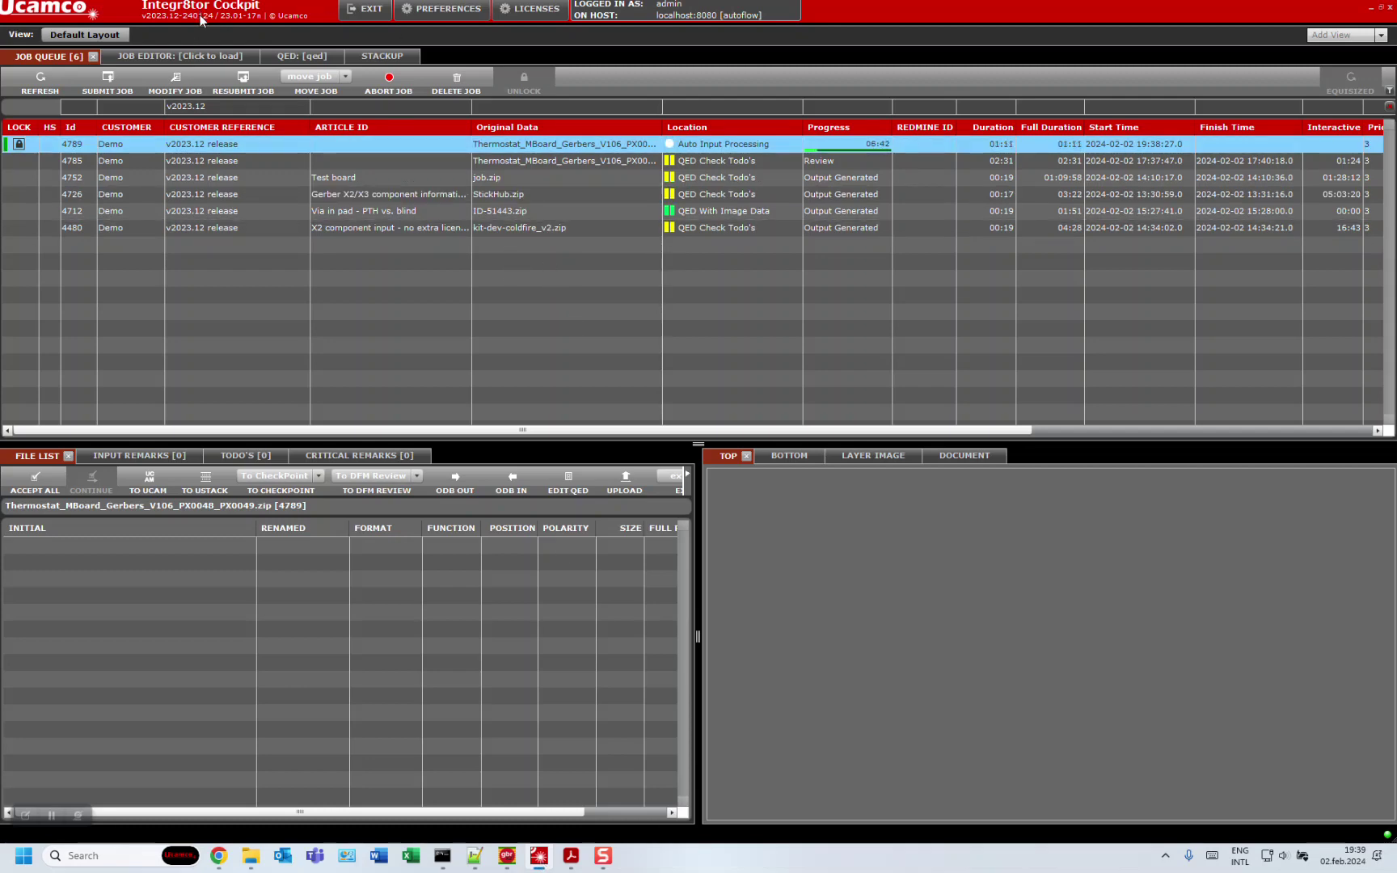
click(107, 81)
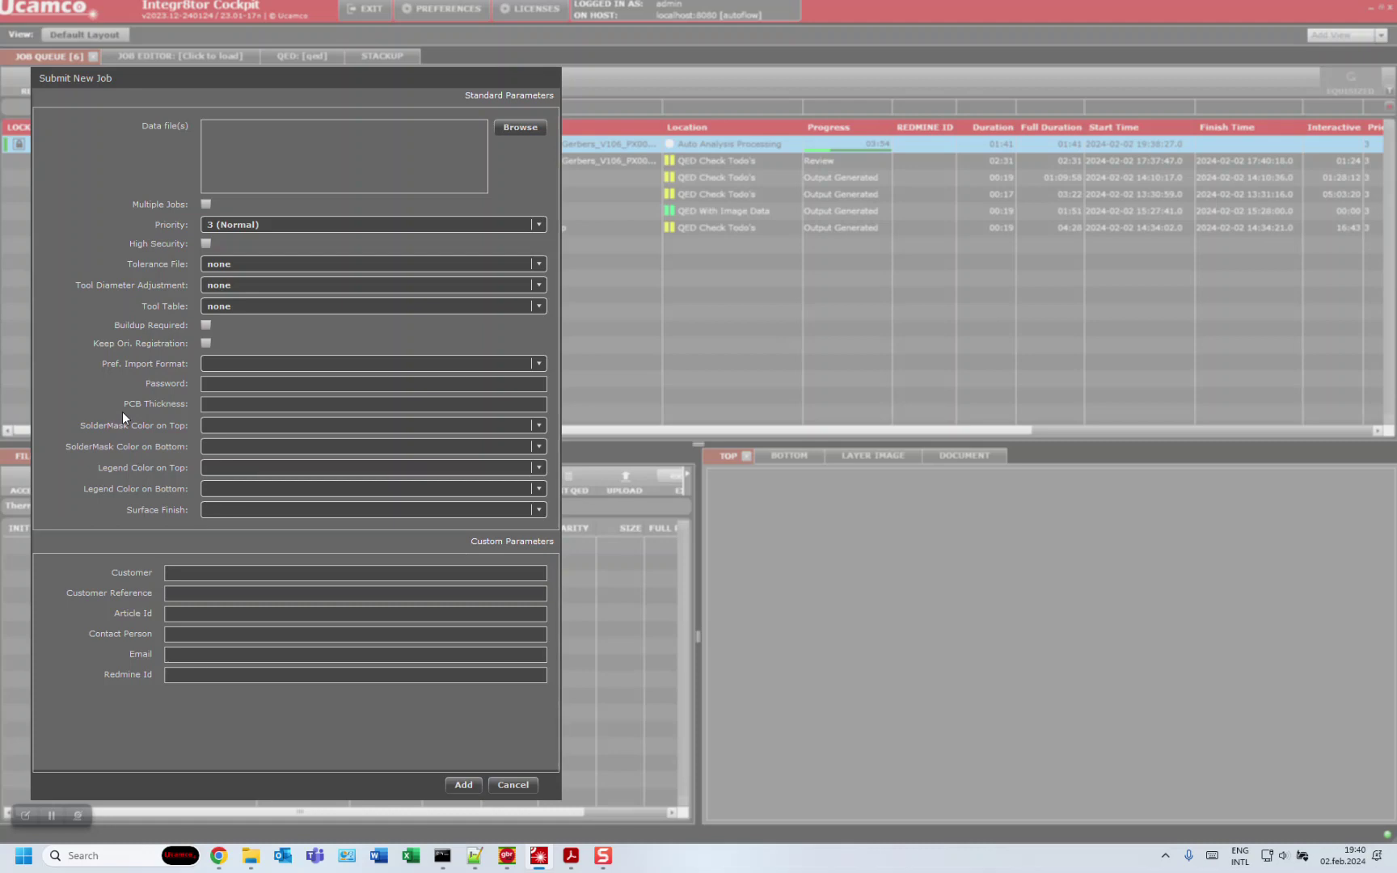
click(278, 404)
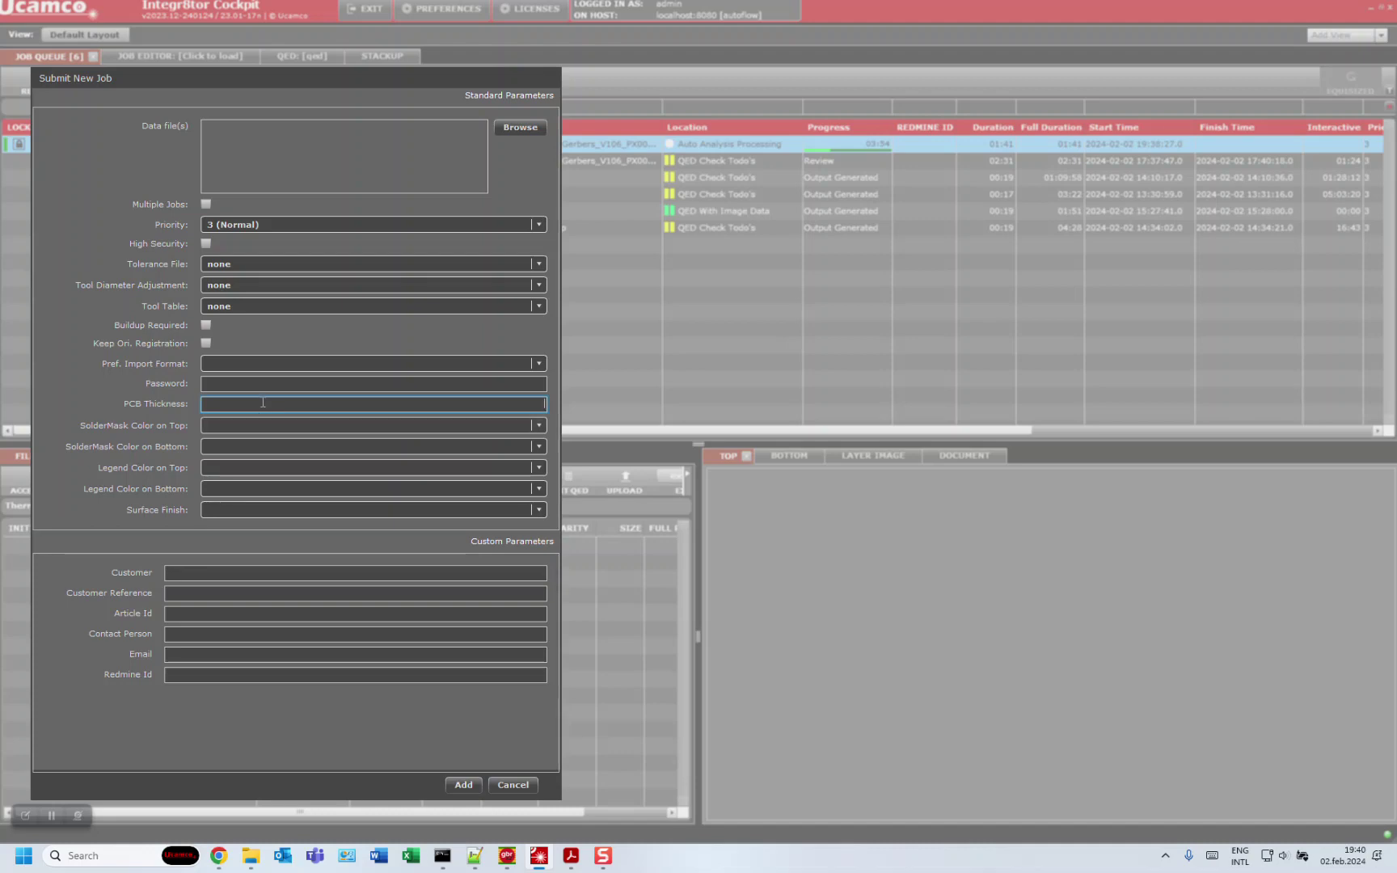
click(218, 426)
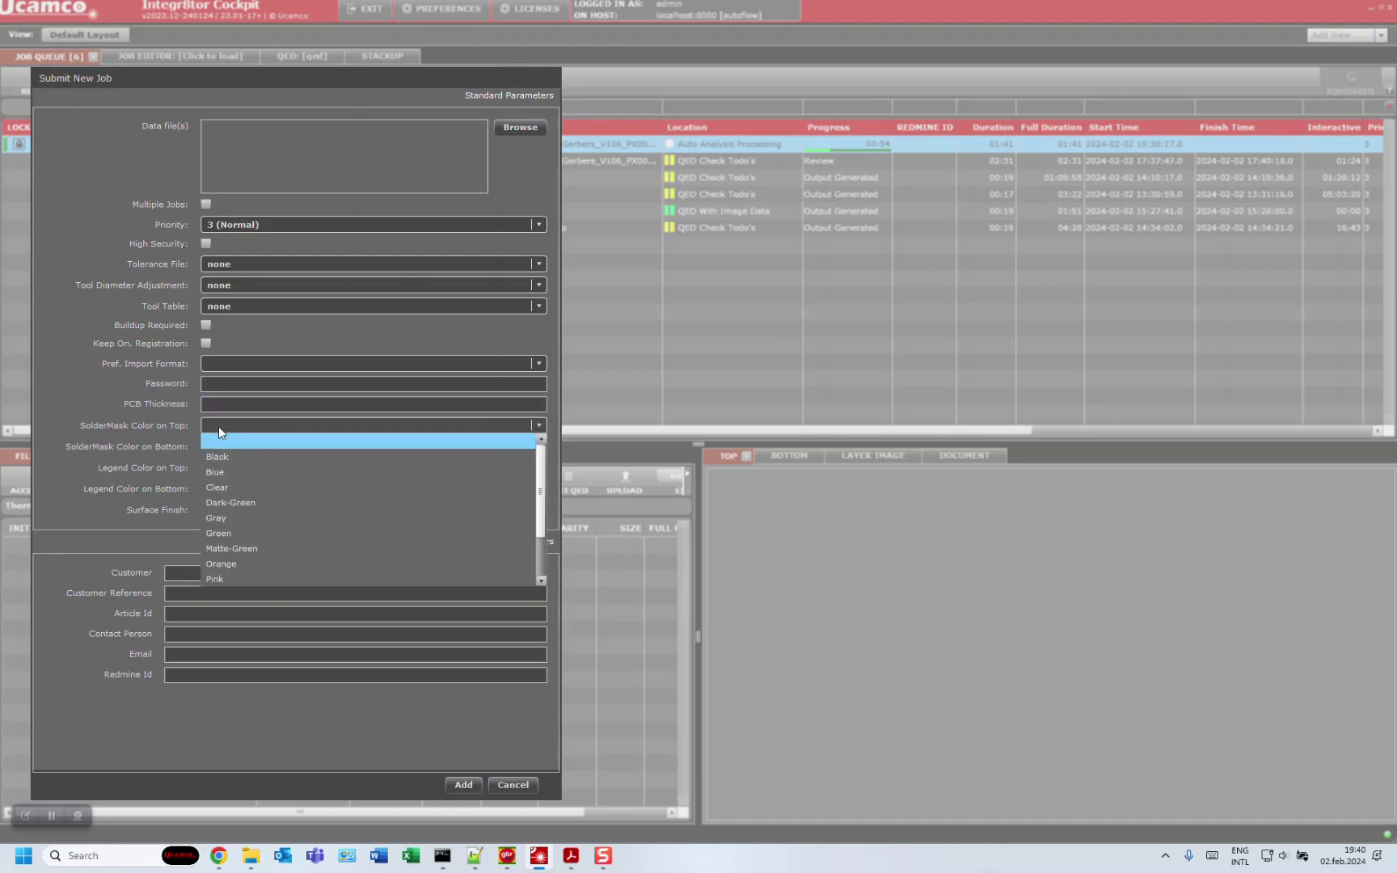
click(233, 503)
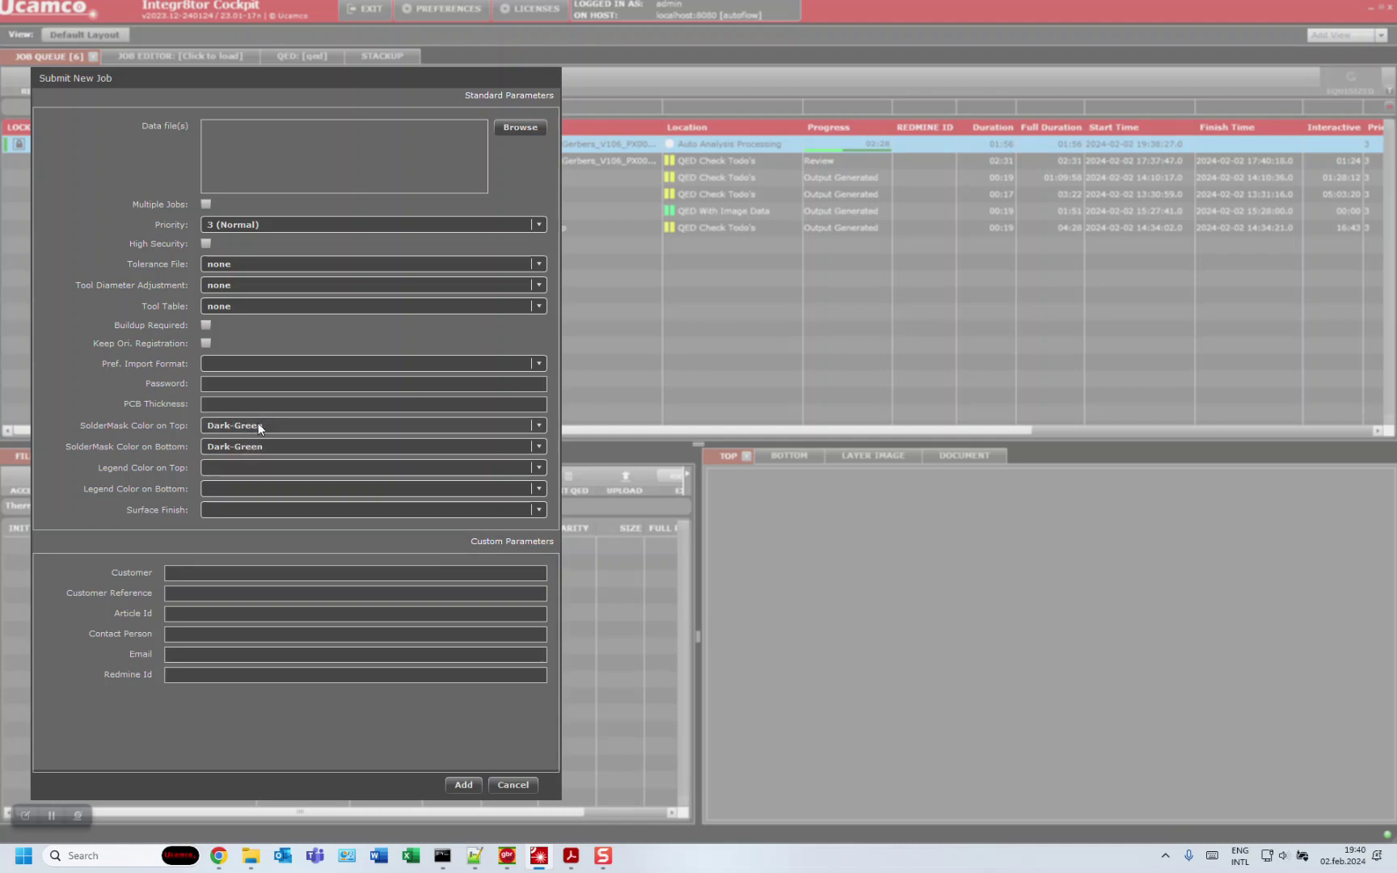
click(231, 467)
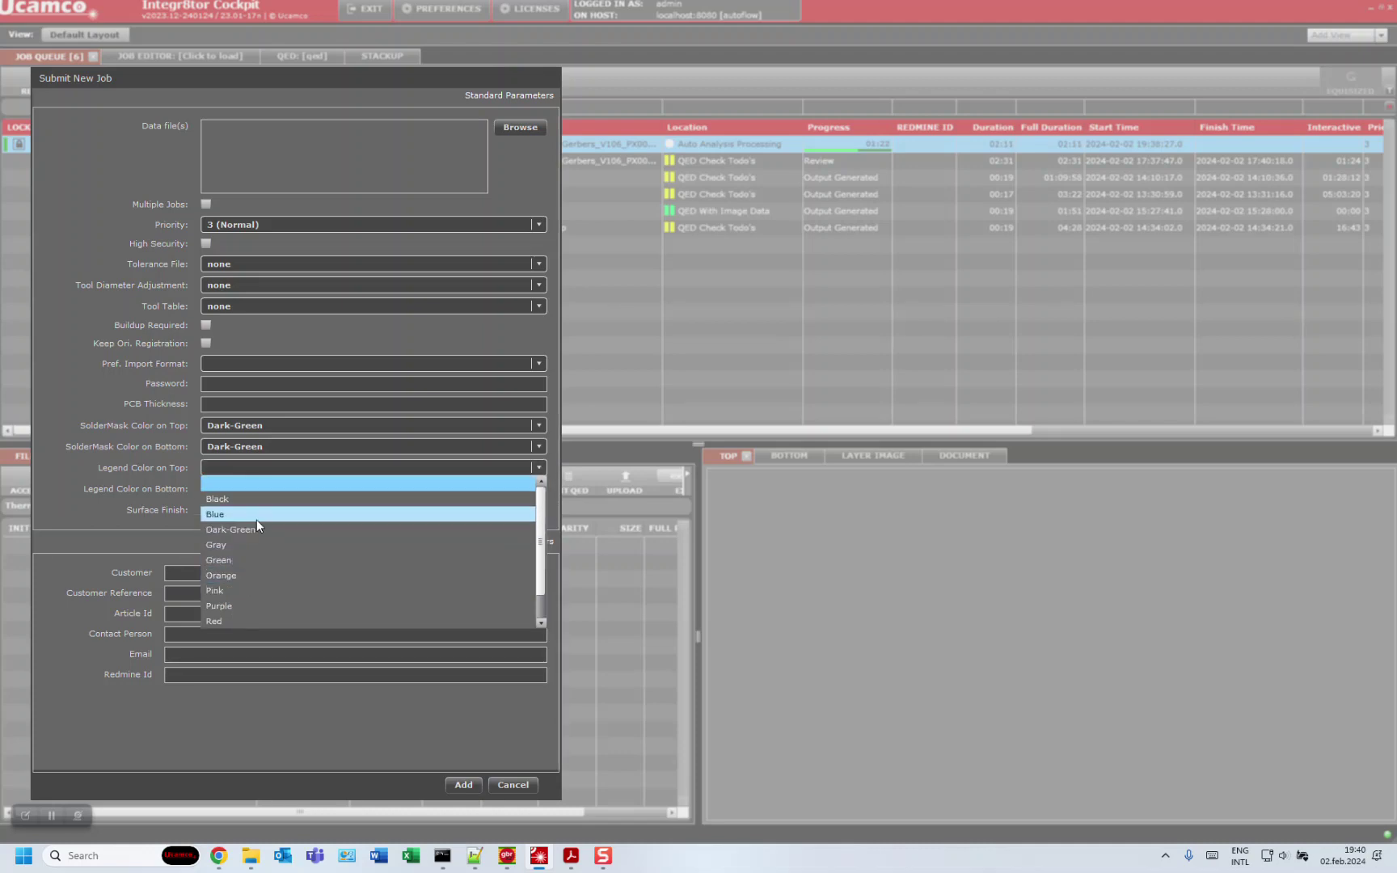
scroll(252, 598, down, 1)
click(246, 608)
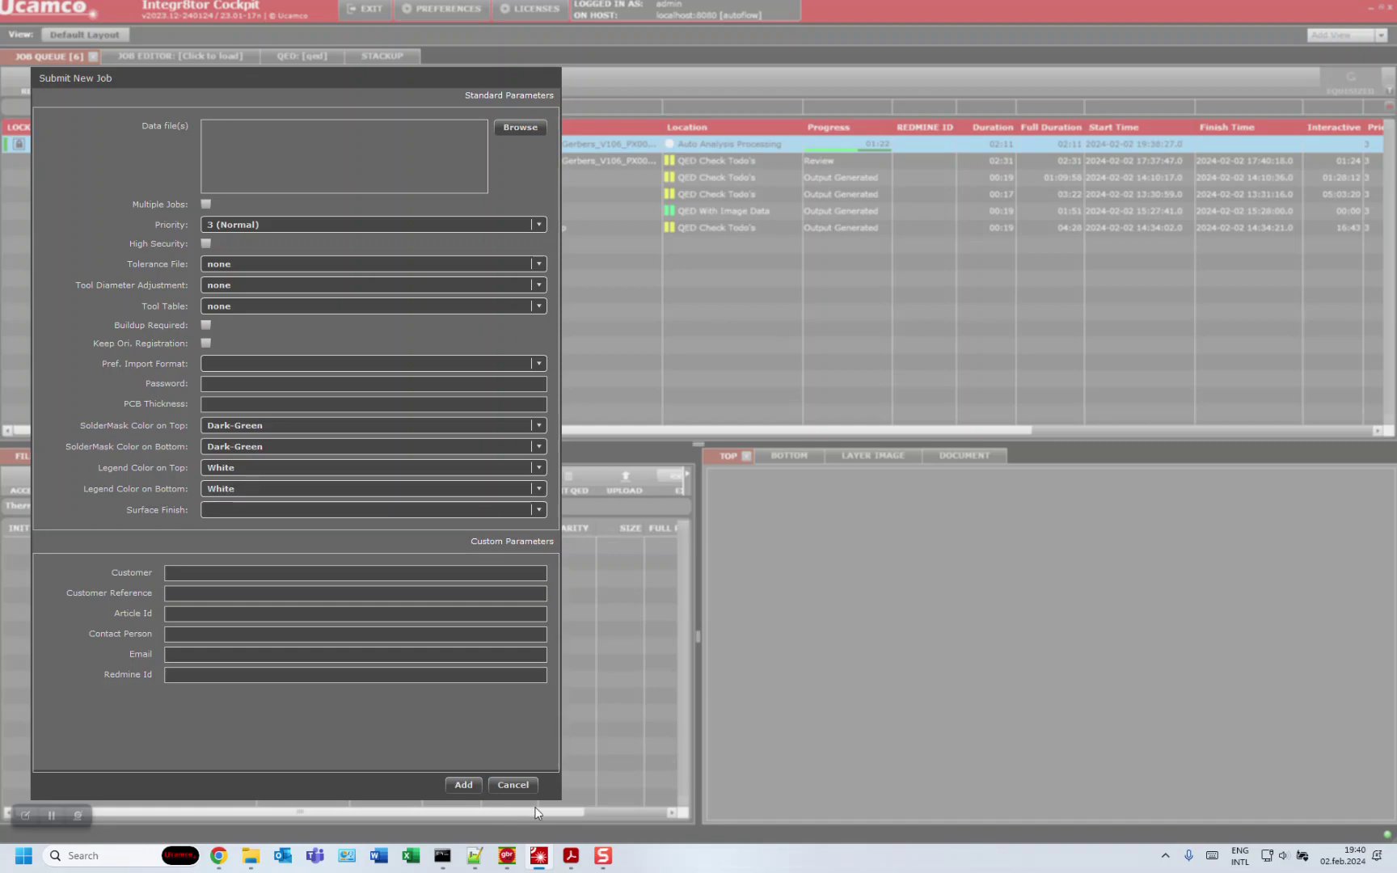
click(523, 783)
- Try filling in another new job submission with PCB thickness 1.6, Dark-Green top solder mask and a top legend color
click(107, 78)
click(446, 401)
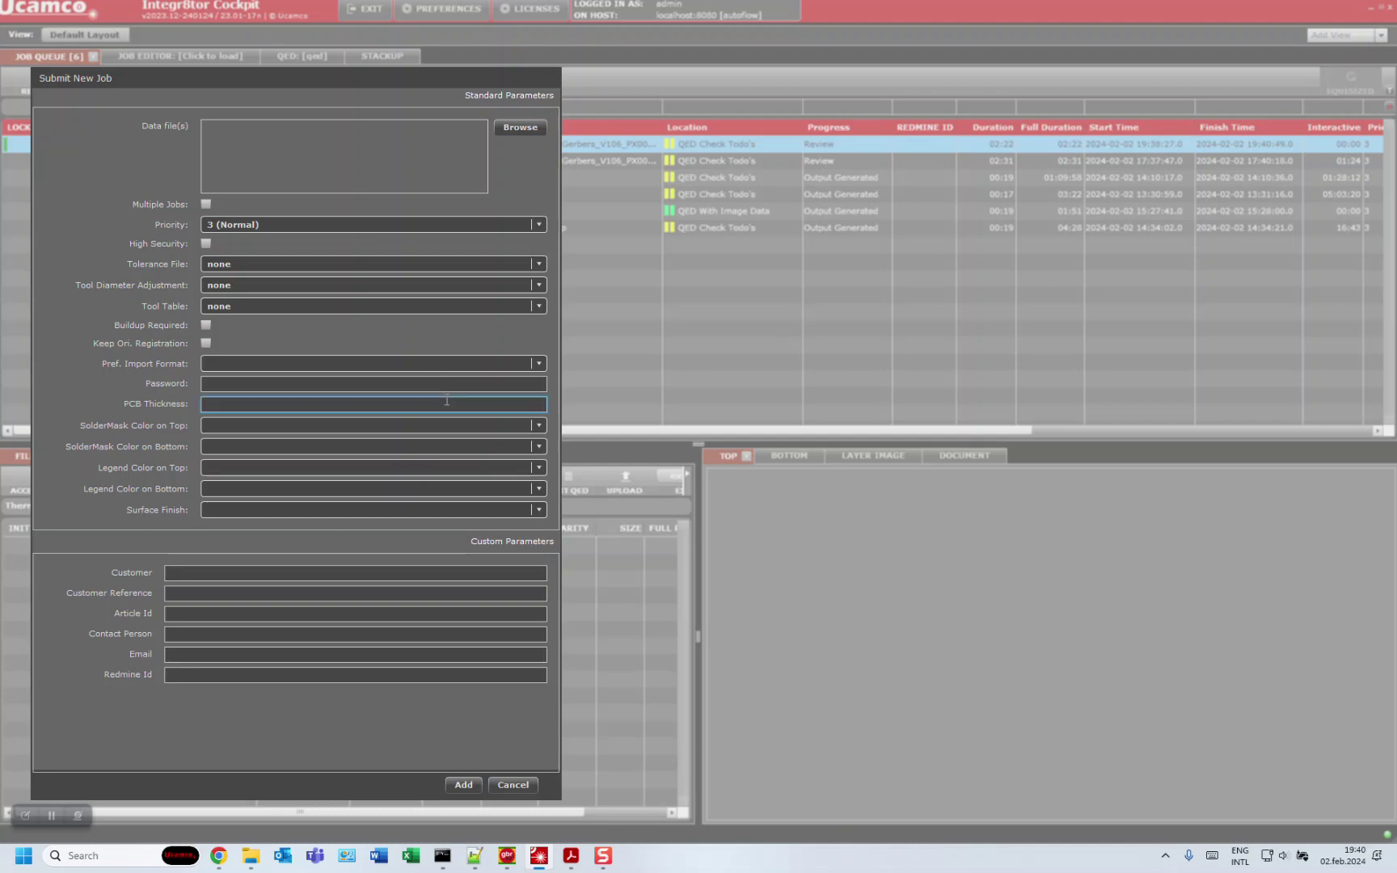
text(1.6)
key(Down)
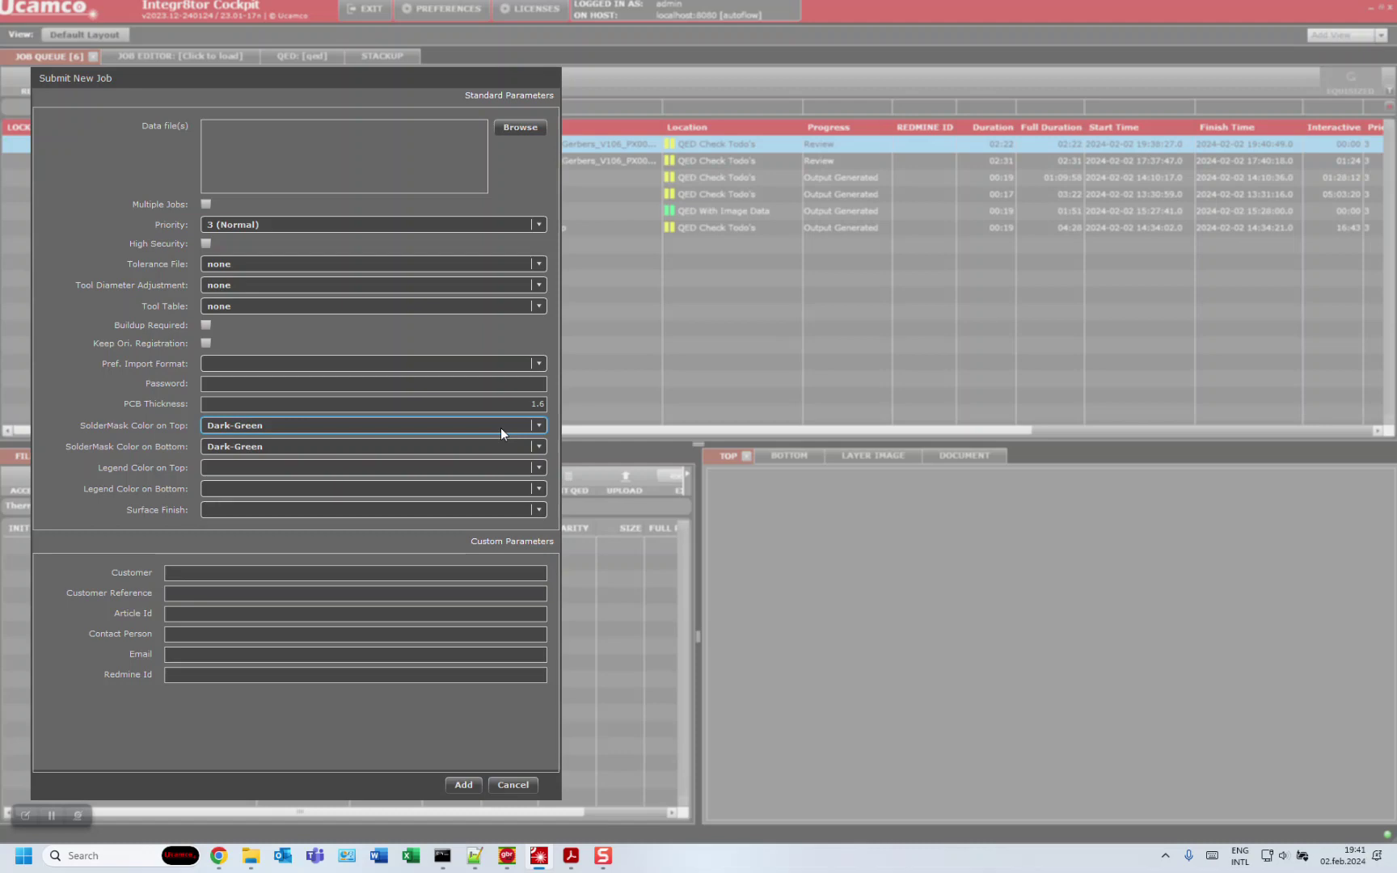
key(Tab)
key(Tab)
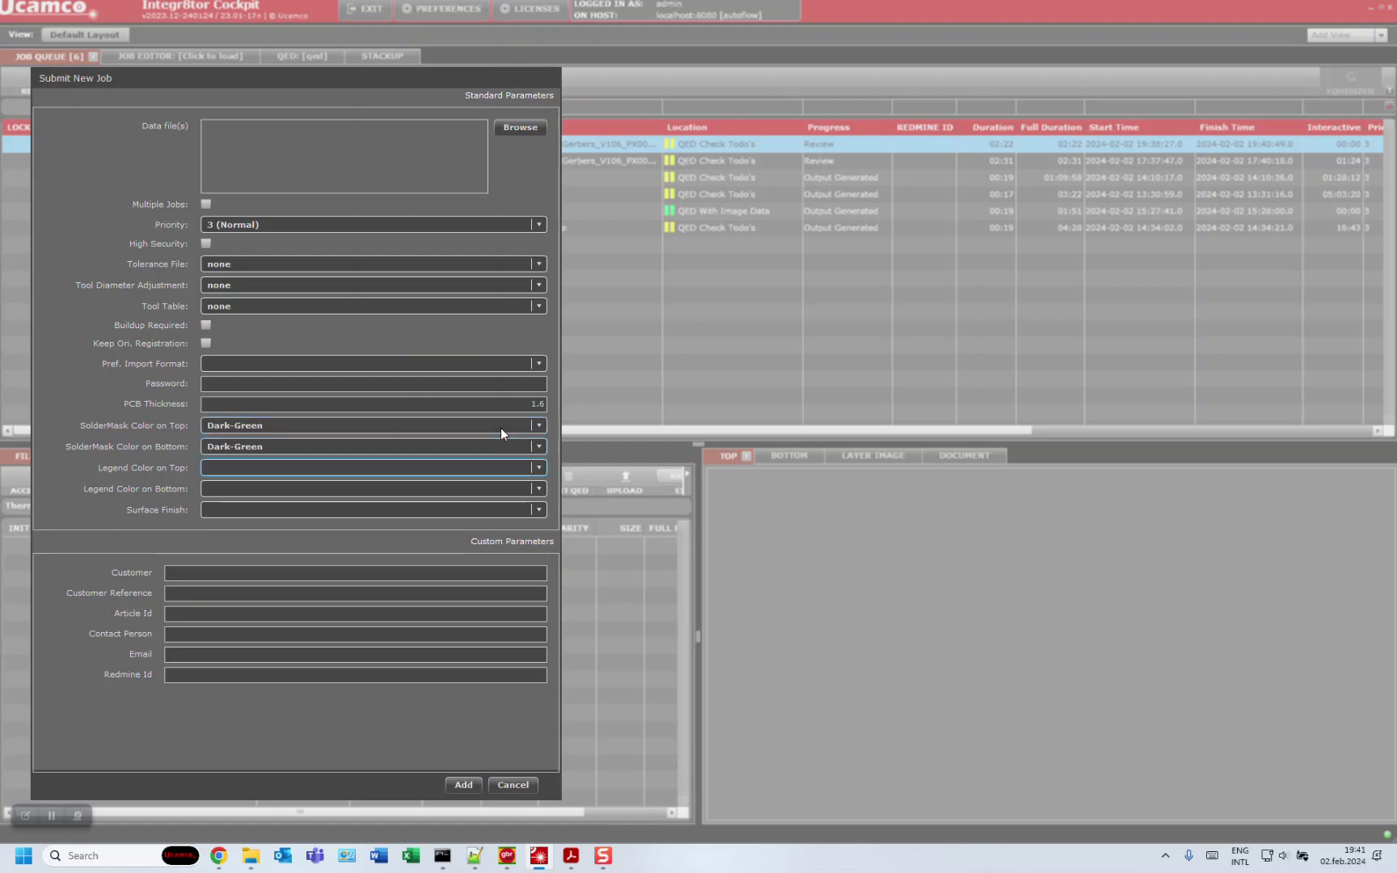
key(Down)
key(Tab)
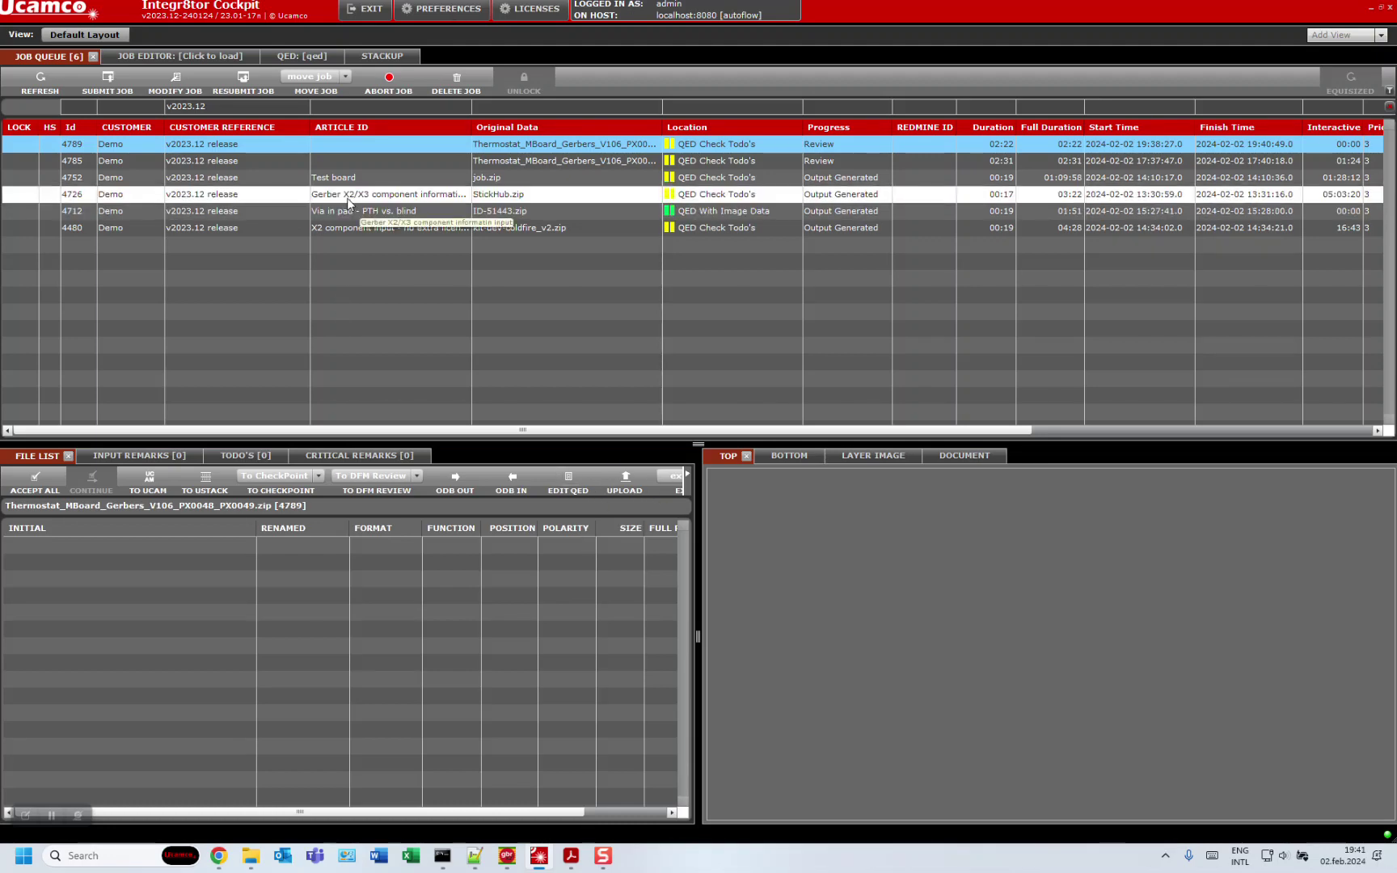
- Examine the standard parameters offered for a new email code in the email input preferences, and close them without saving
click(448, 11)
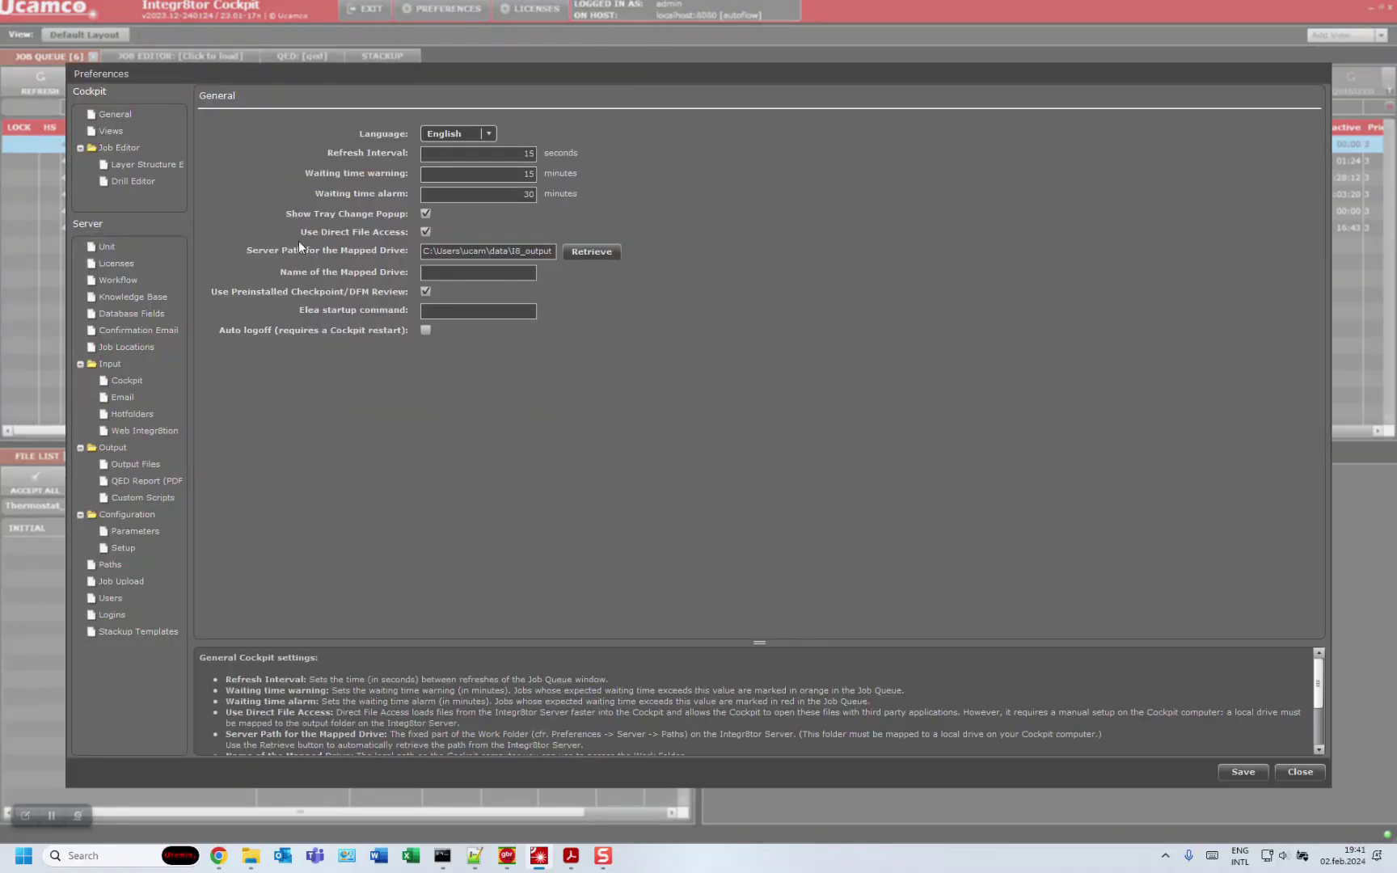
click(122, 398)
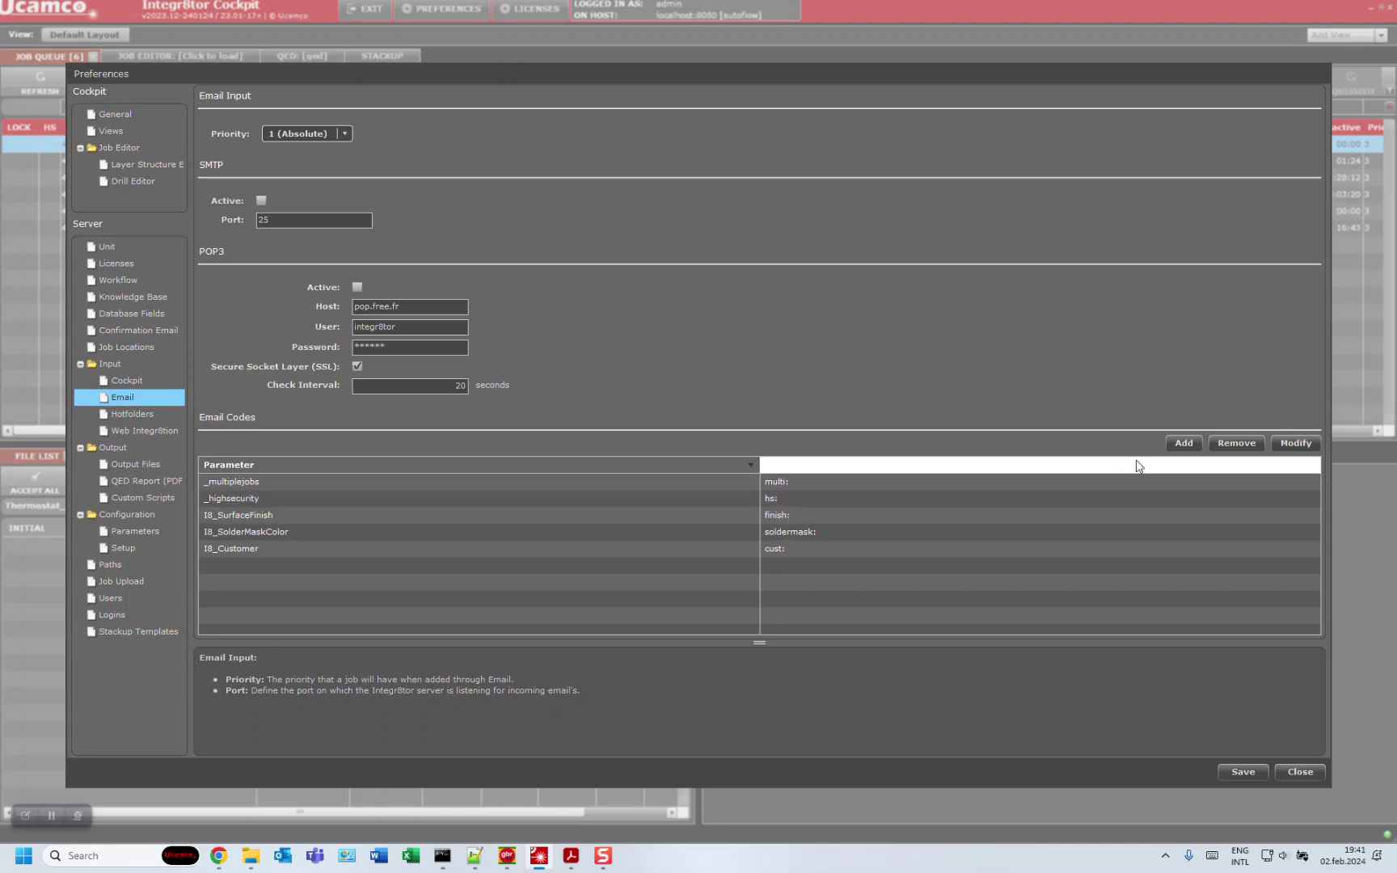
click(1180, 443)
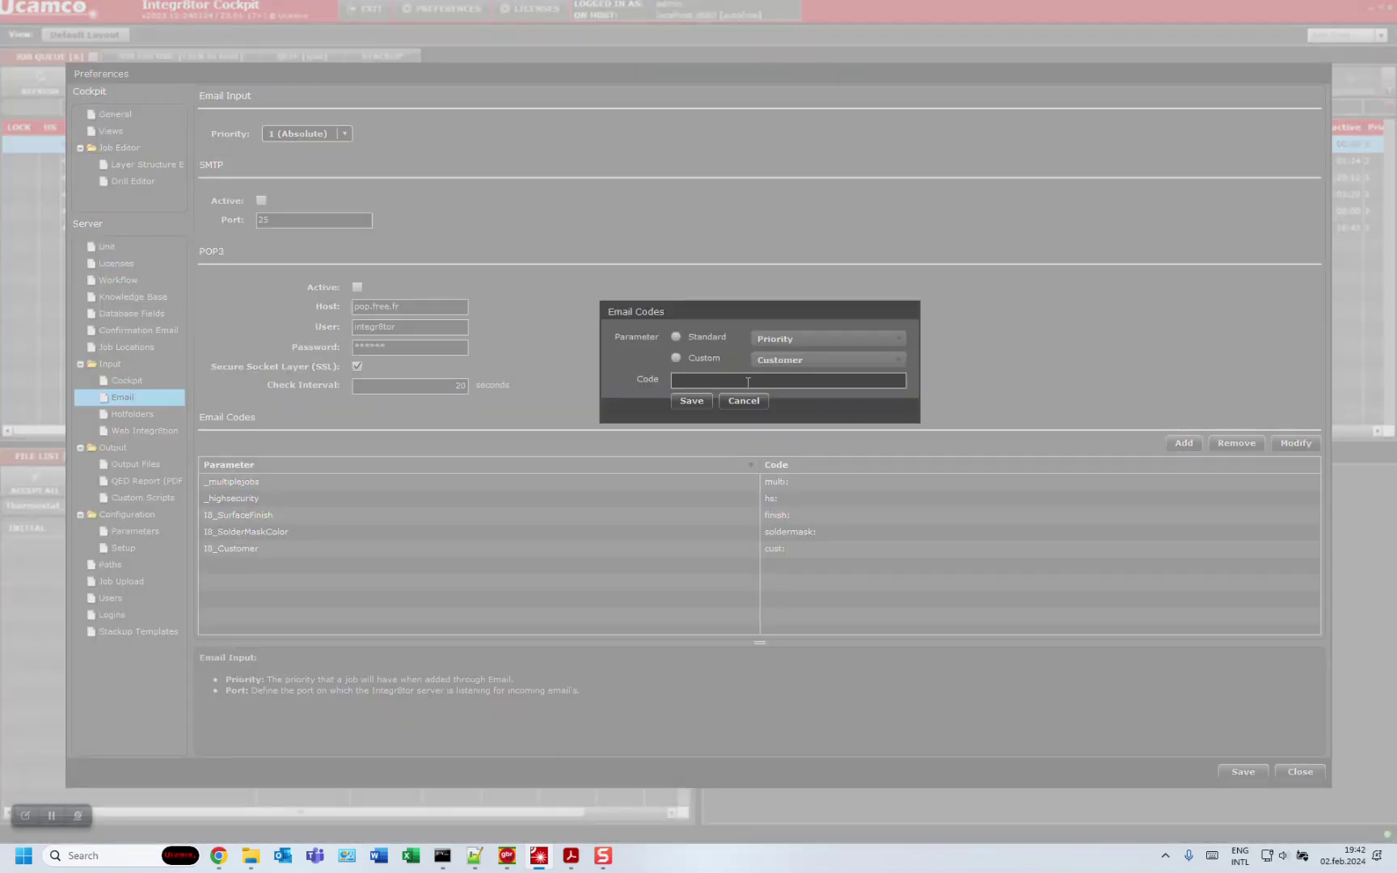
click(689, 335)
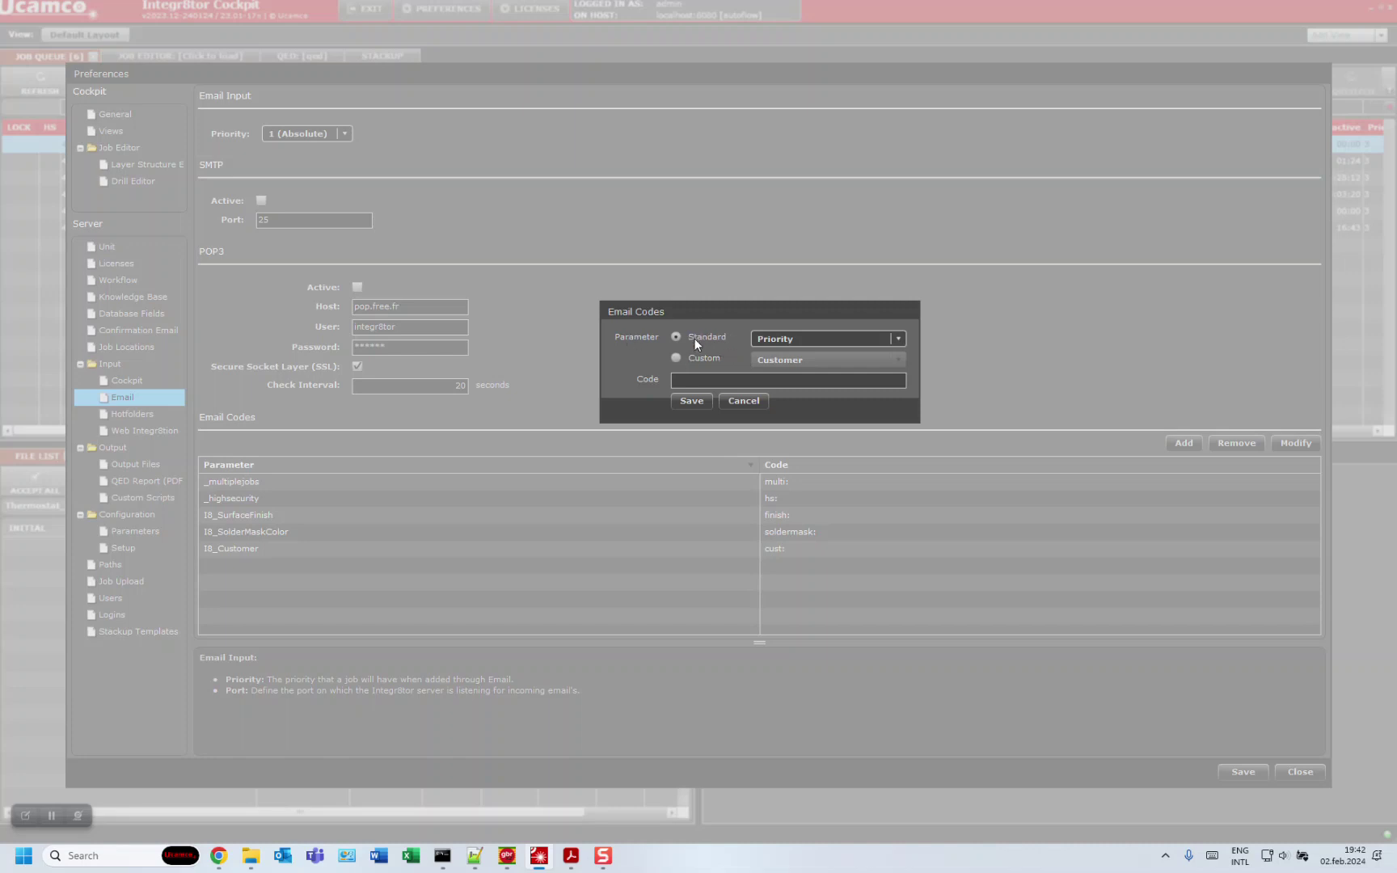
click(892, 338)
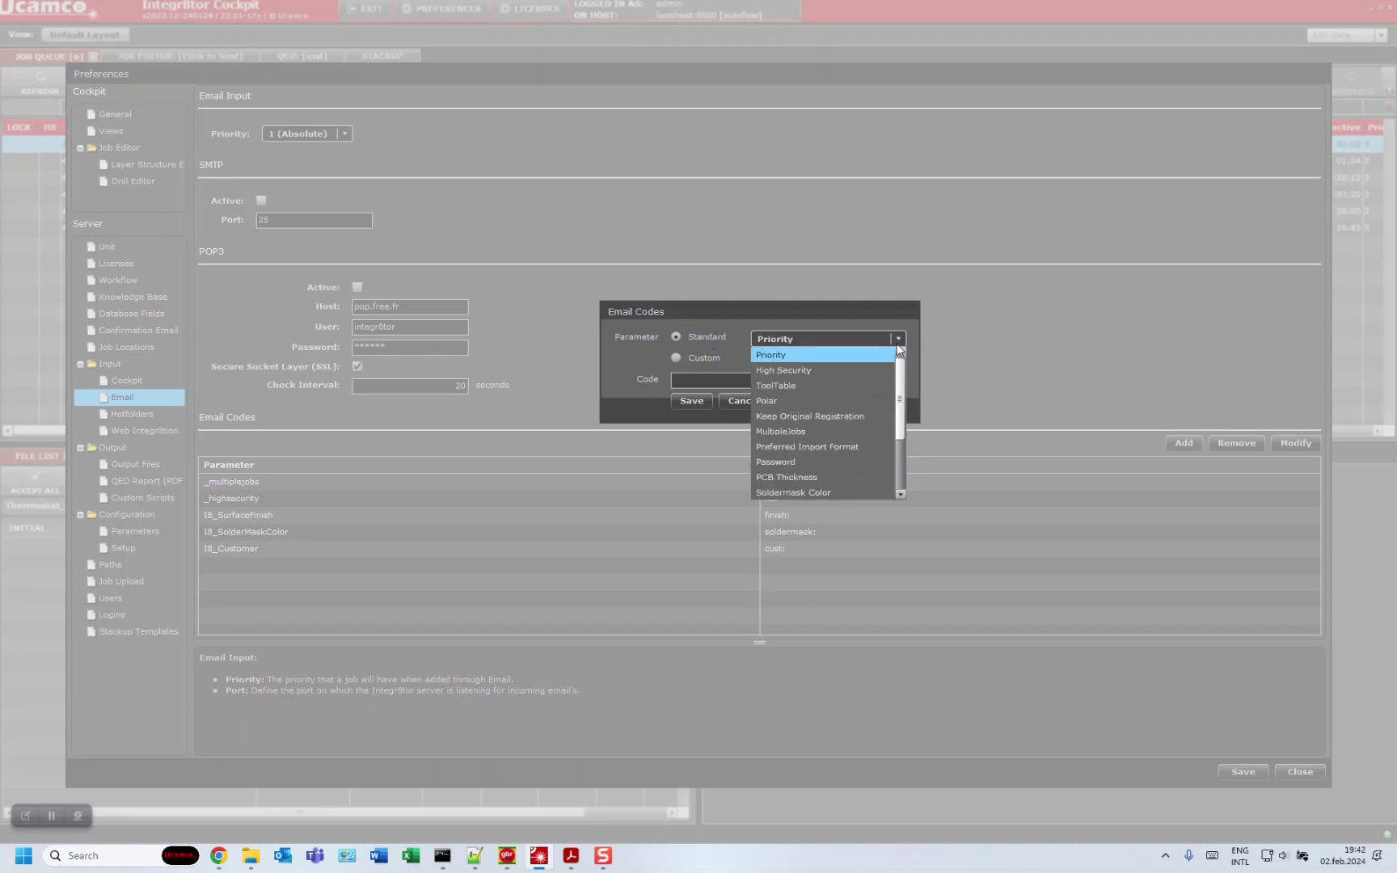
drag(901, 368, 901, 414)
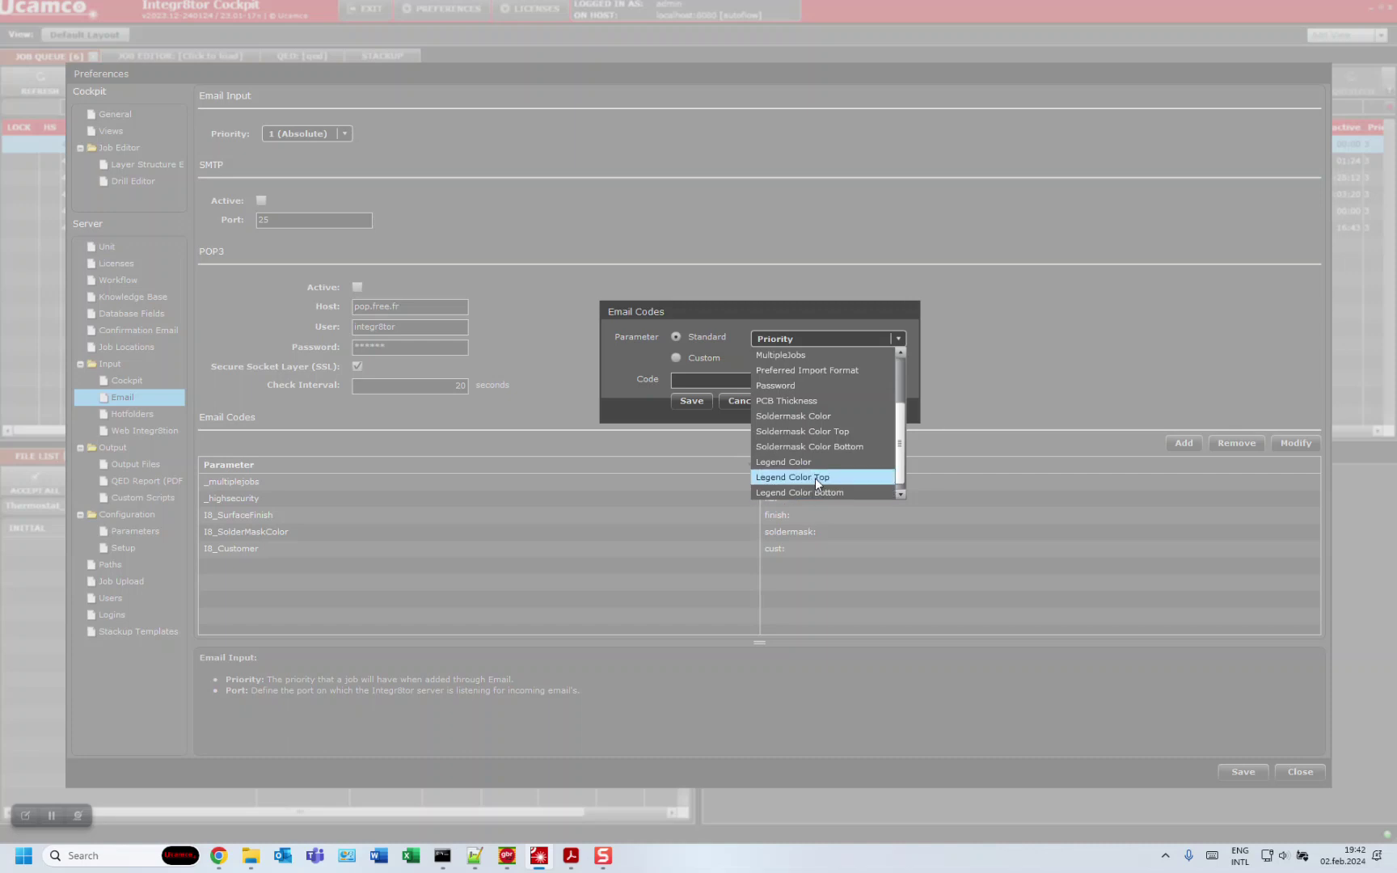
click(980, 391)
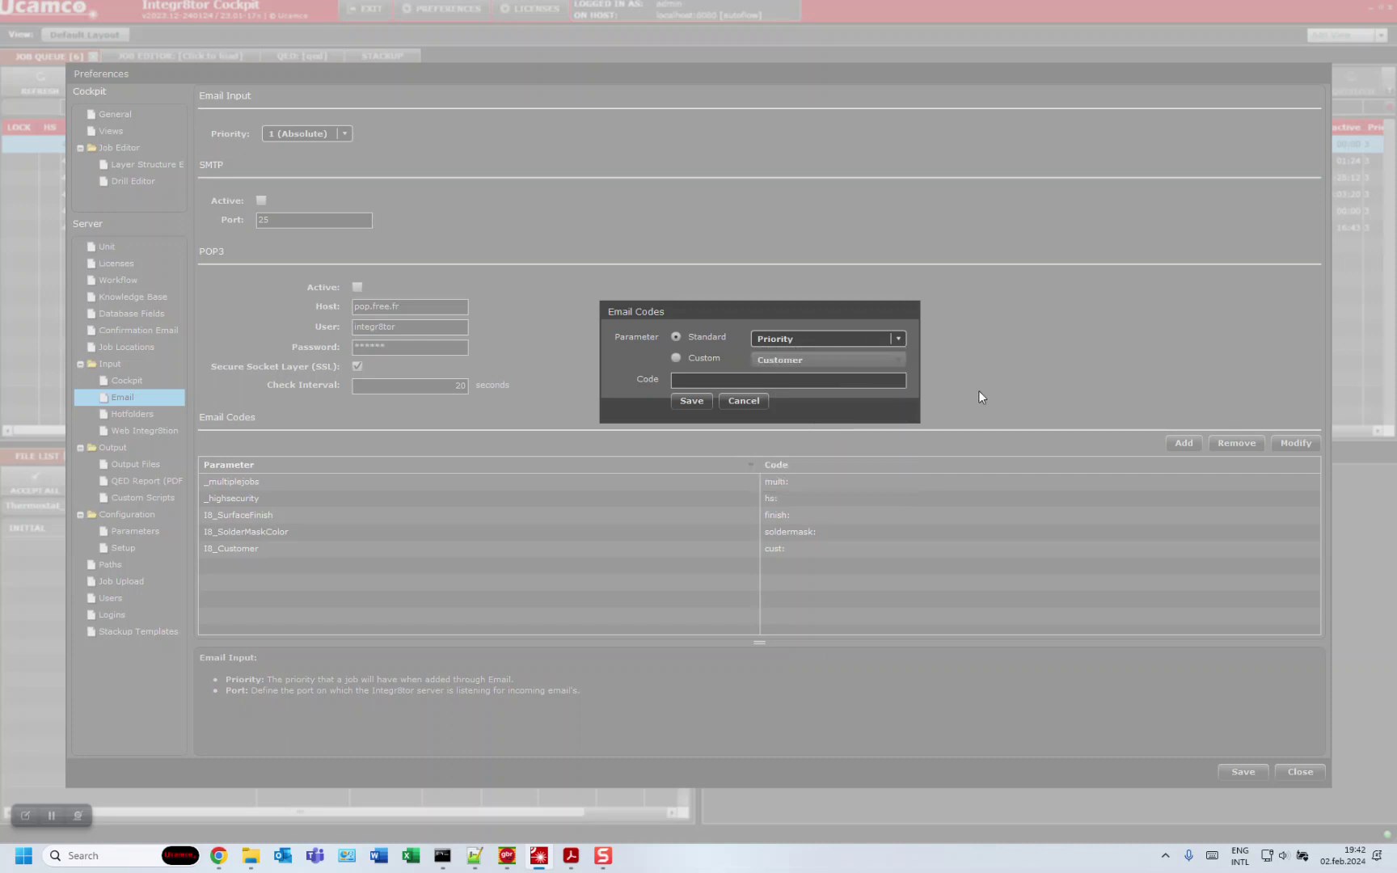
click(745, 401)
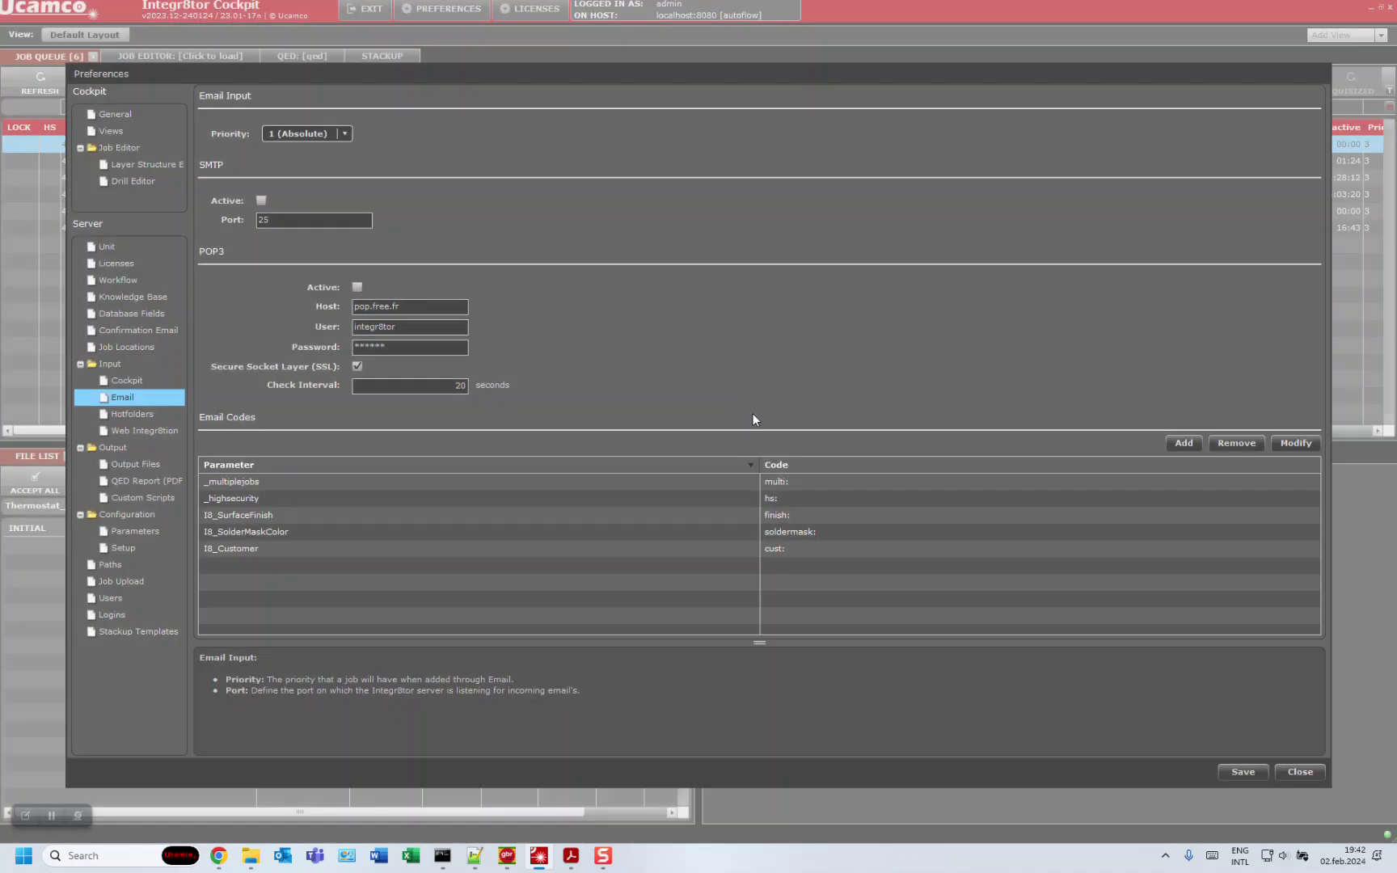
click(1293, 772)
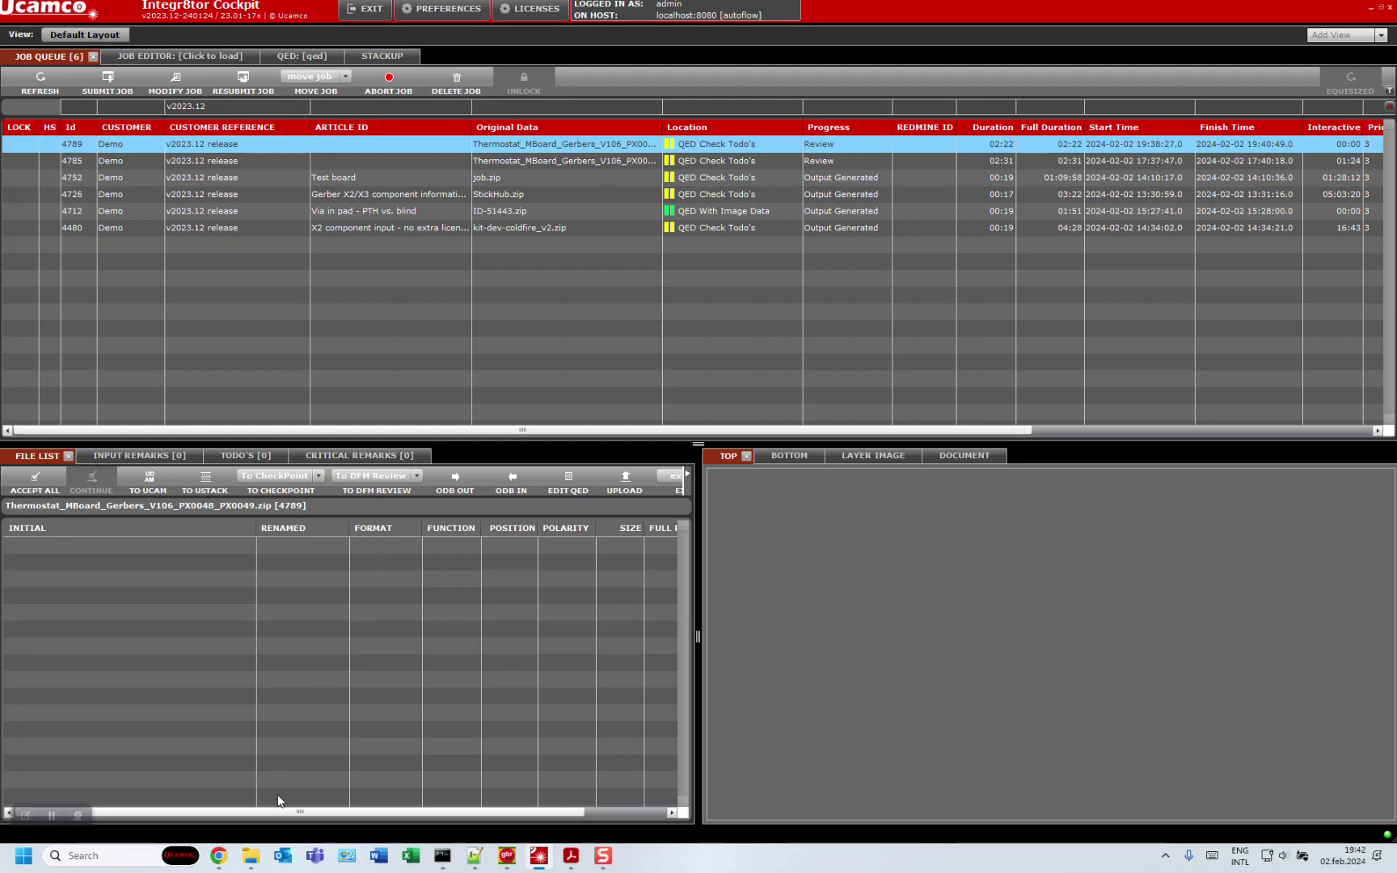
- In File Explorer, go from the prefs folder to WEB-INF\setups\system and open defaults.xjd.example in Notepad++
mouse_move(248, 858)
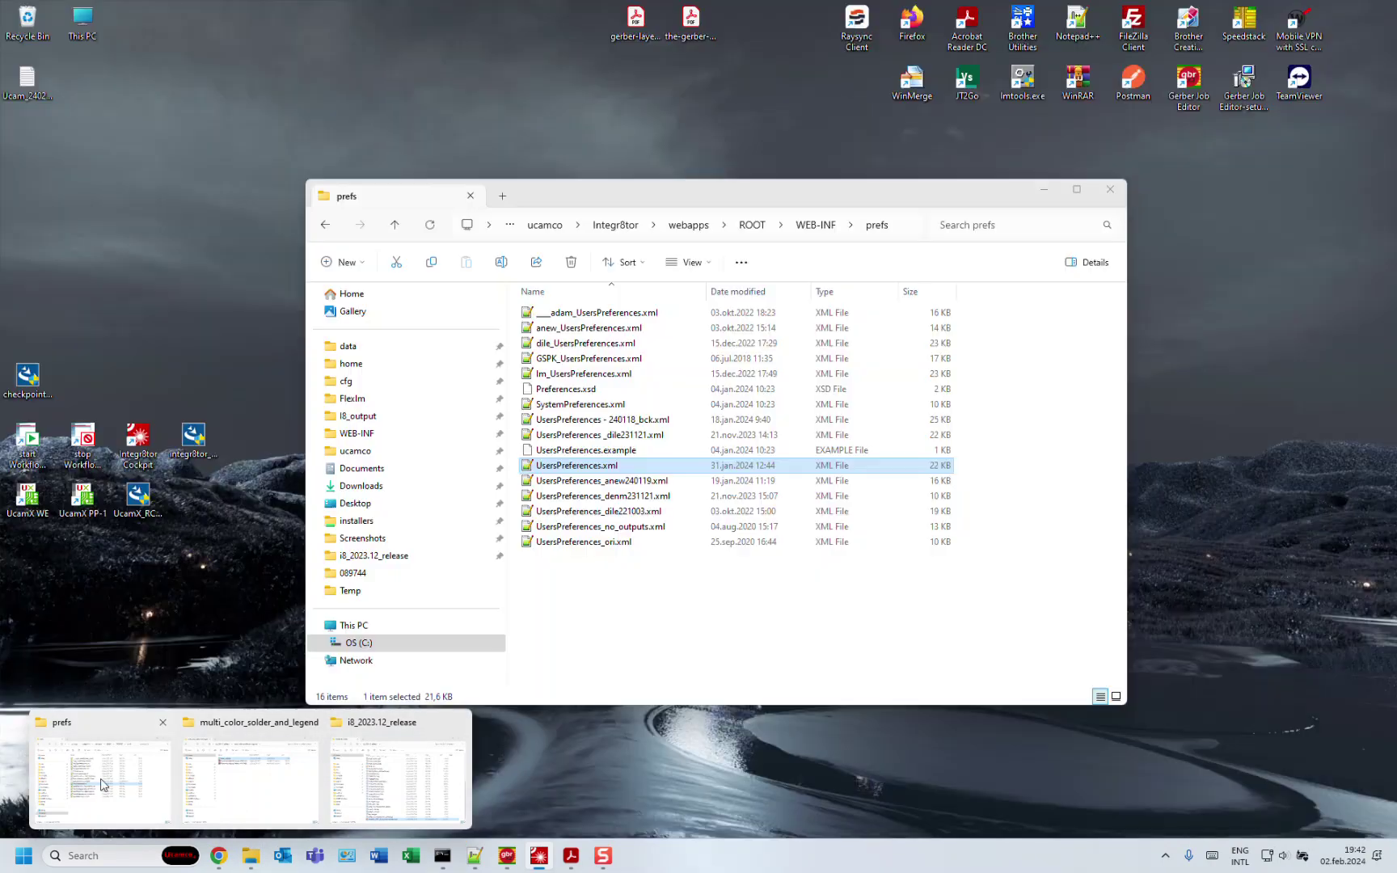
click(79, 782)
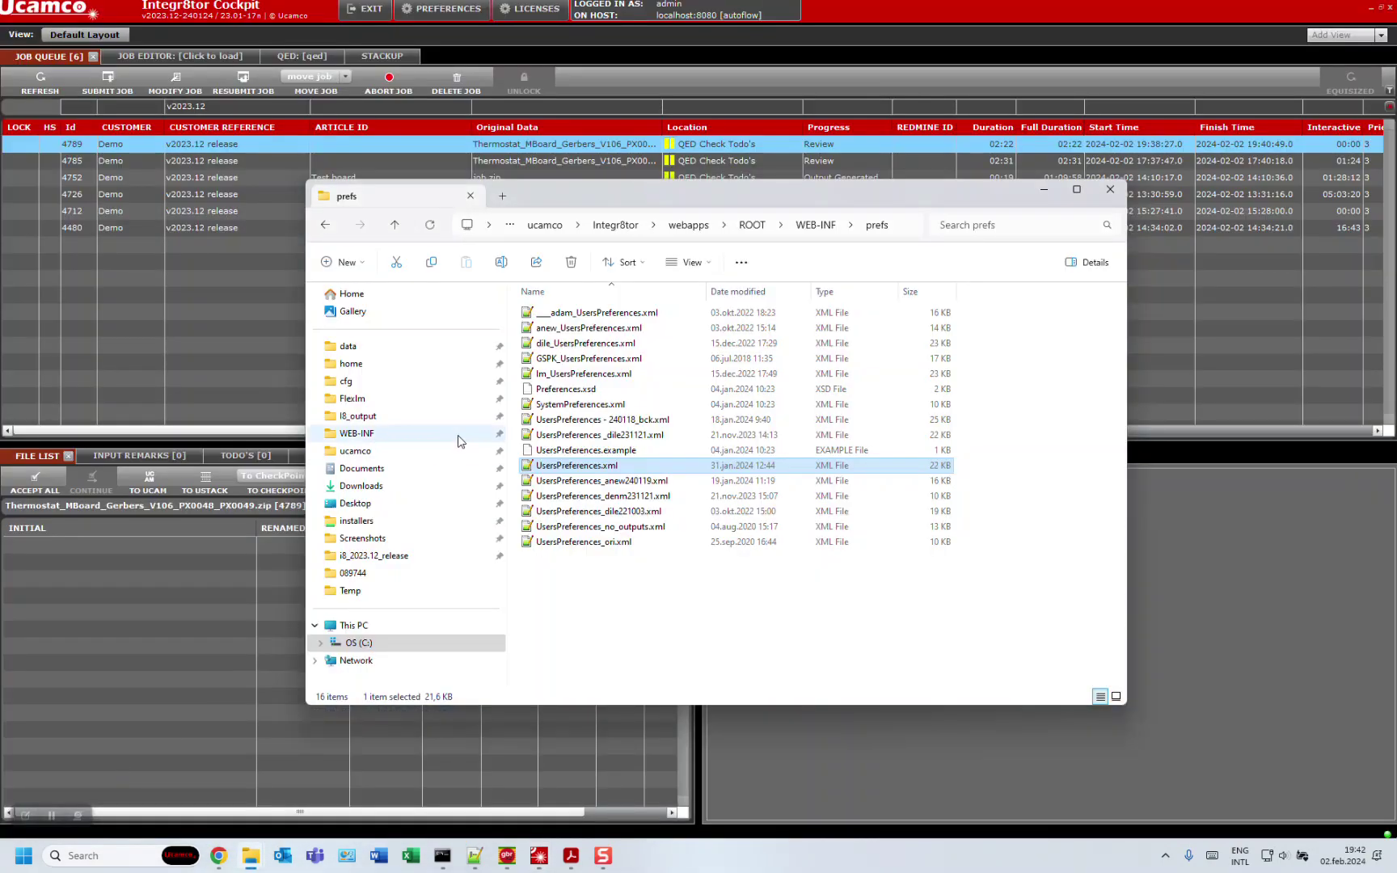
click(816, 225)
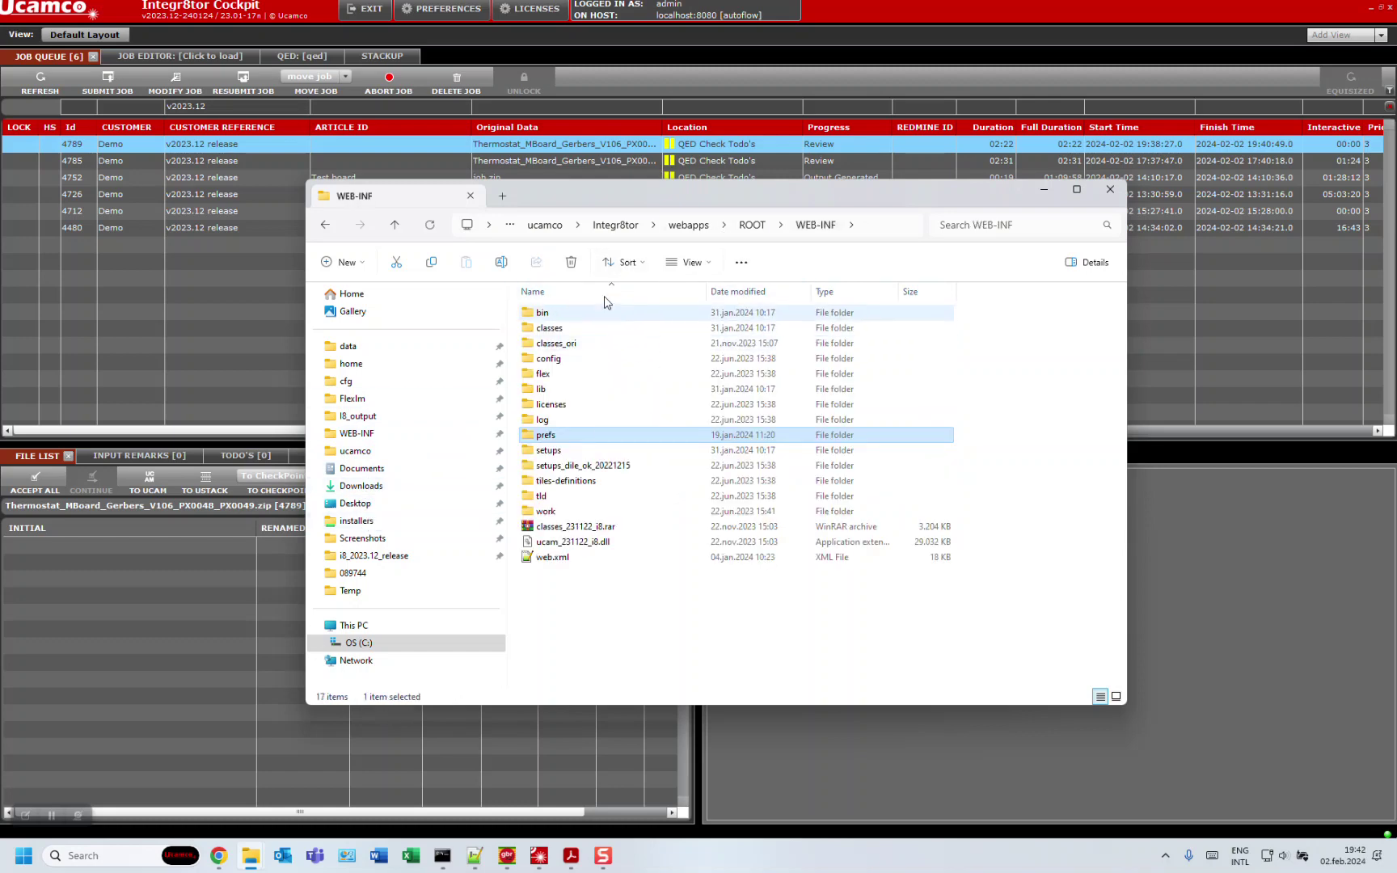
double_click(548, 450)
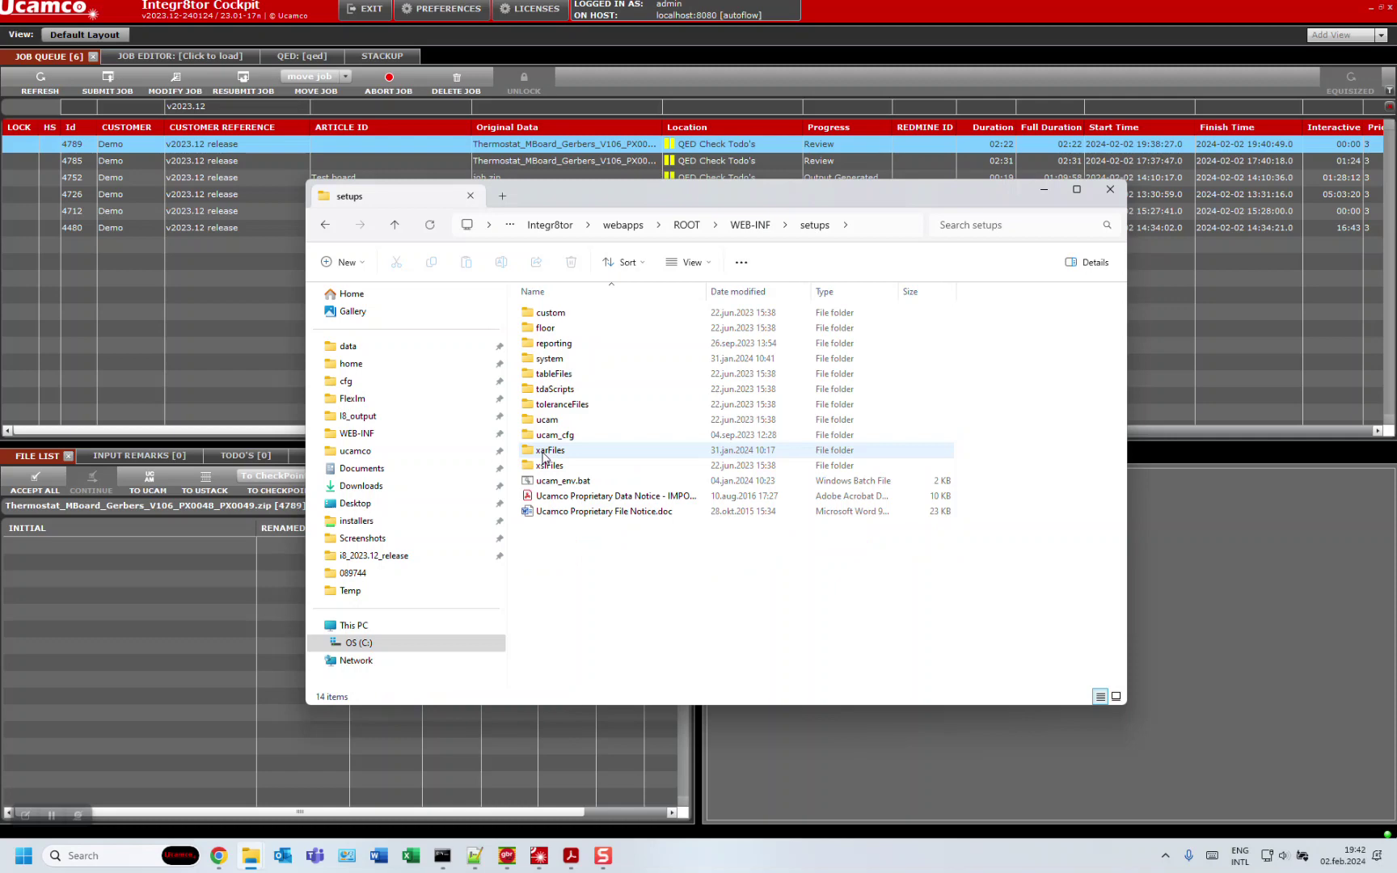
double_click(550, 358)
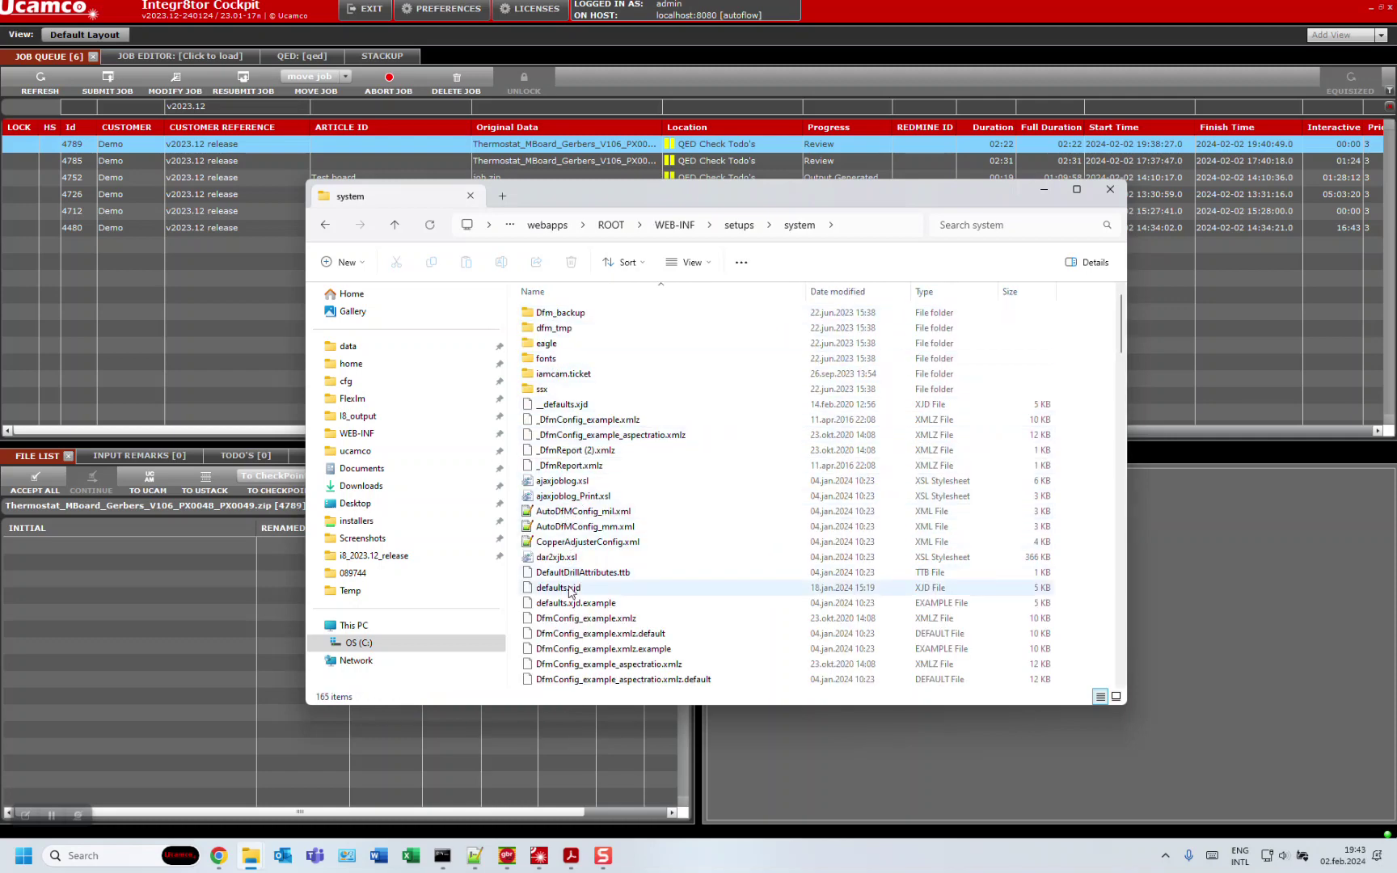
click(570, 593)
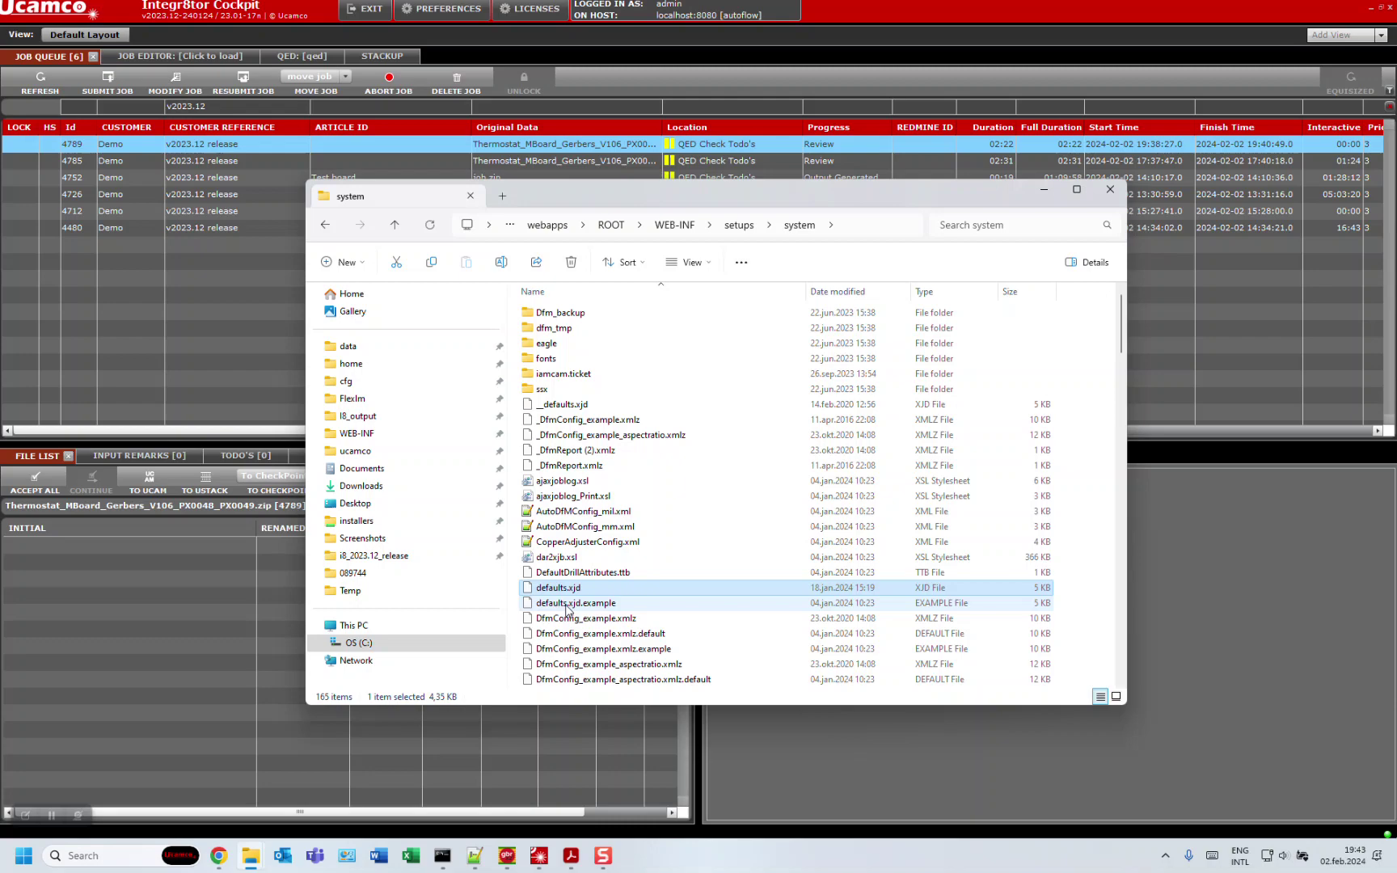
click(577, 605)
right_click(589, 608)
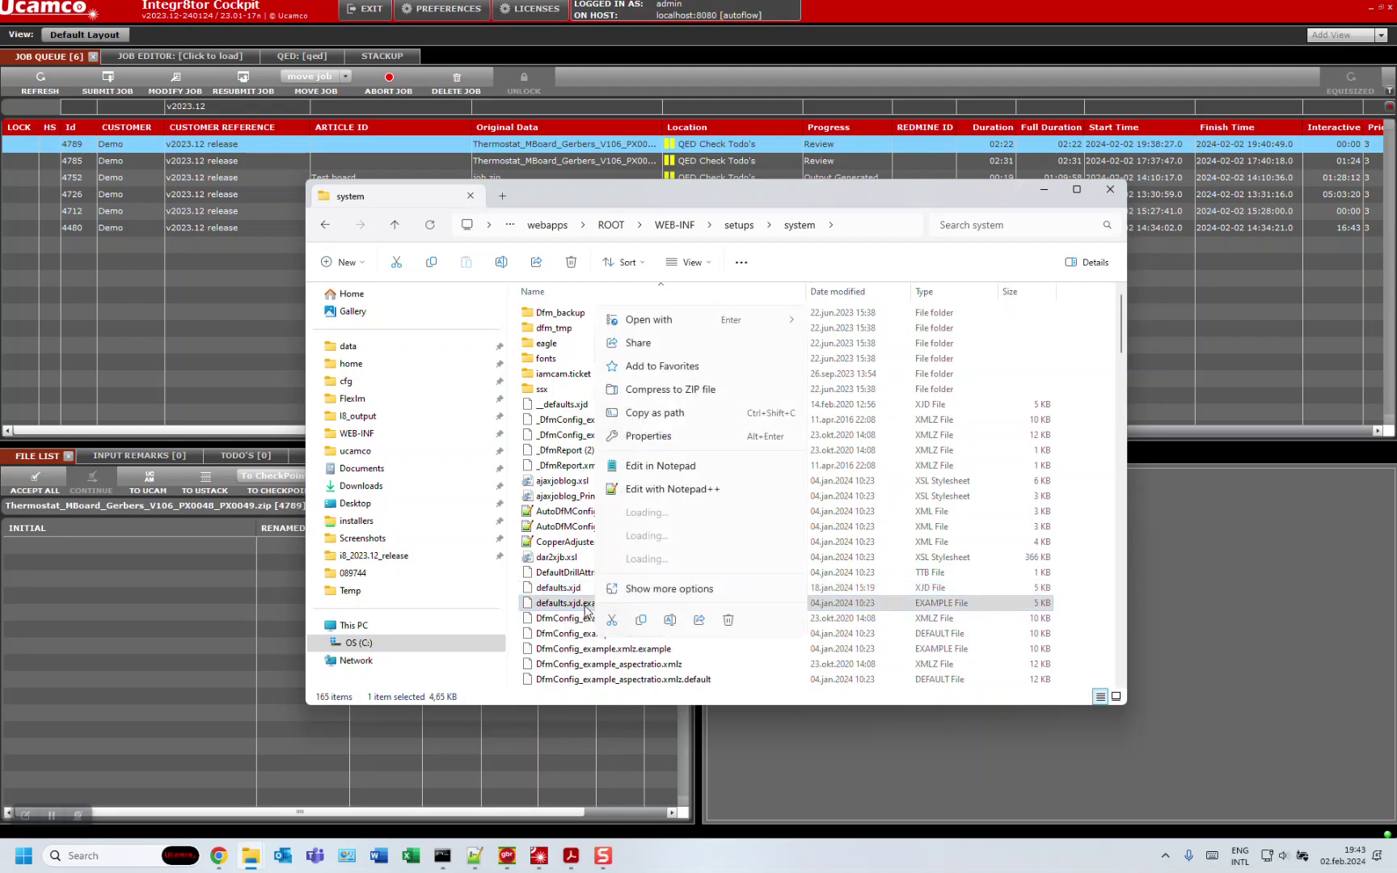
click(672, 489)
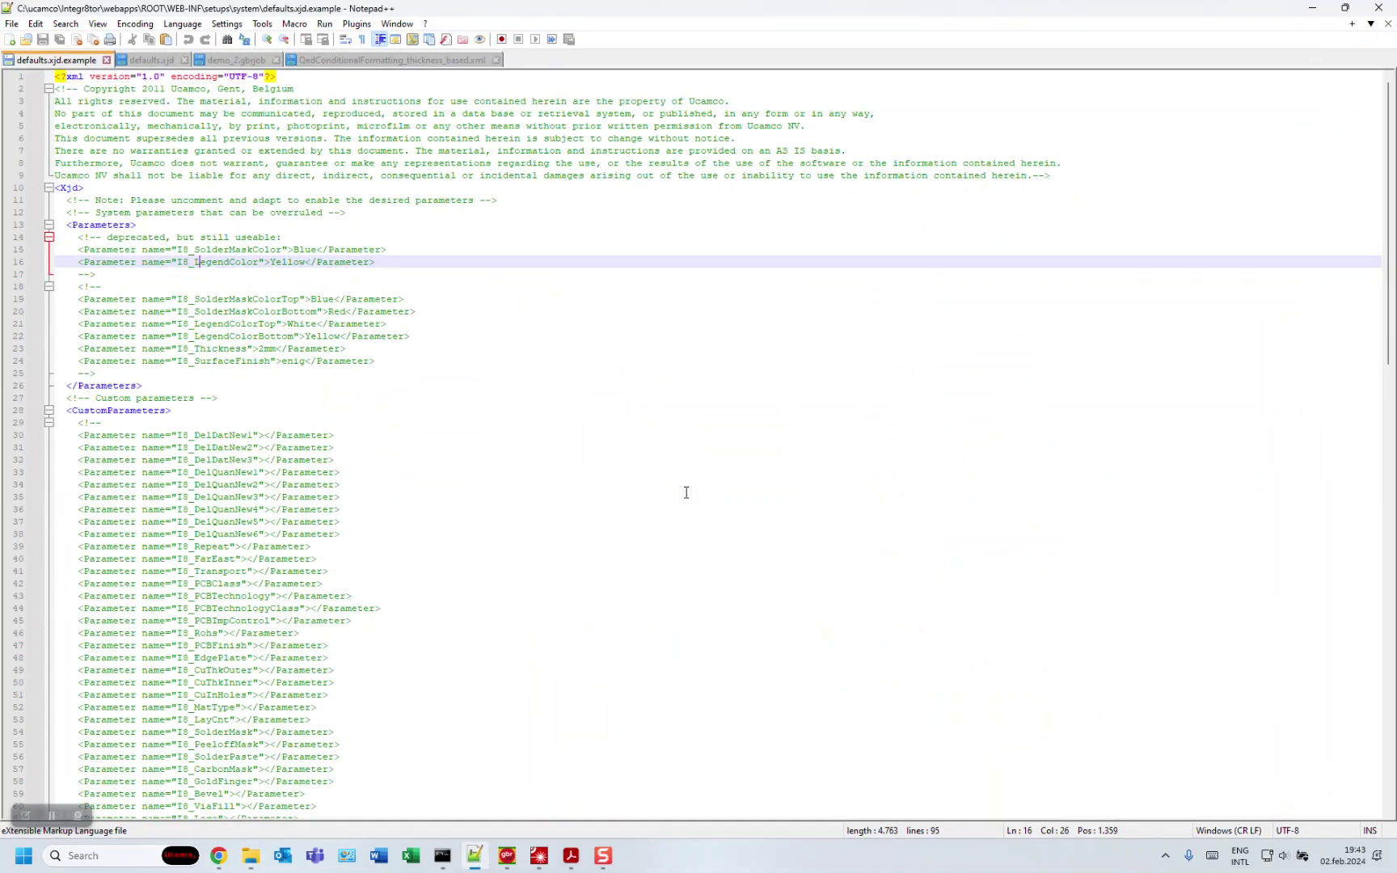
- Examine the deprecated and the separate top/bottom solder mask and legend color parameters in defaults.xjd.example, and return to Integr8tor Cockpit
drag(119, 300, 443, 339)
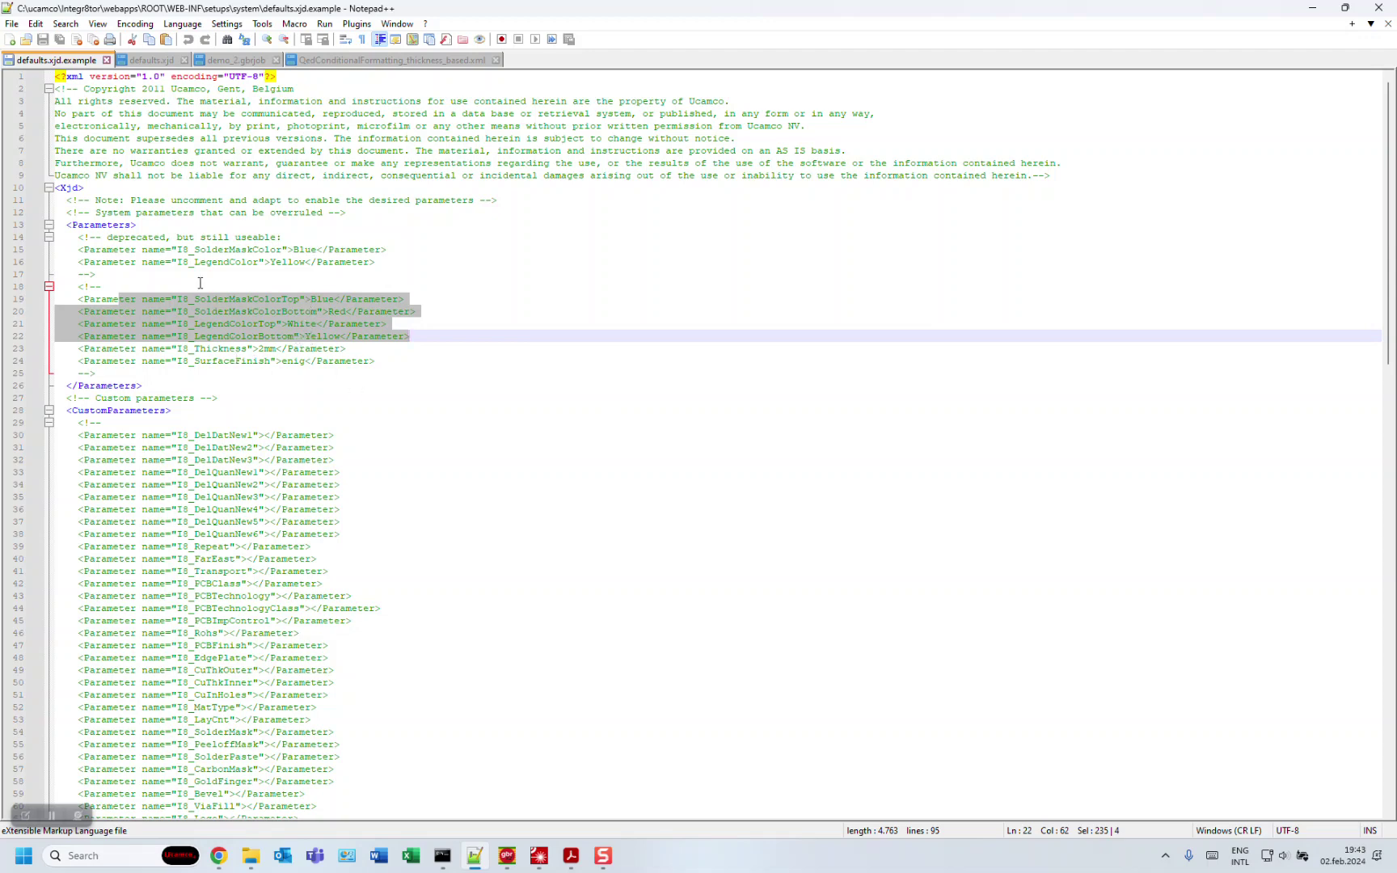
click(83, 249)
drag(83, 249, 455, 258)
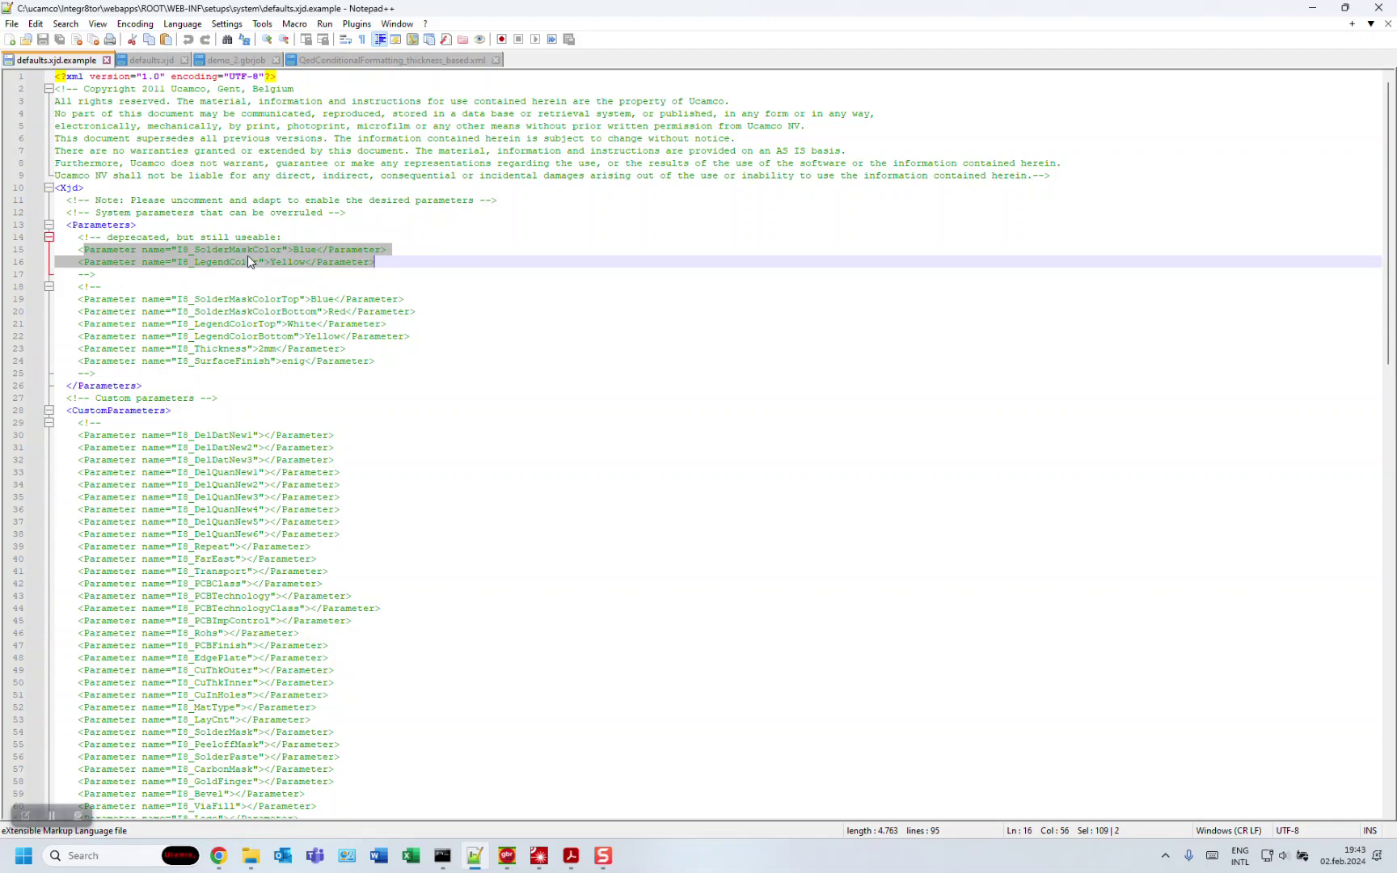
drag(55, 299, 477, 342)
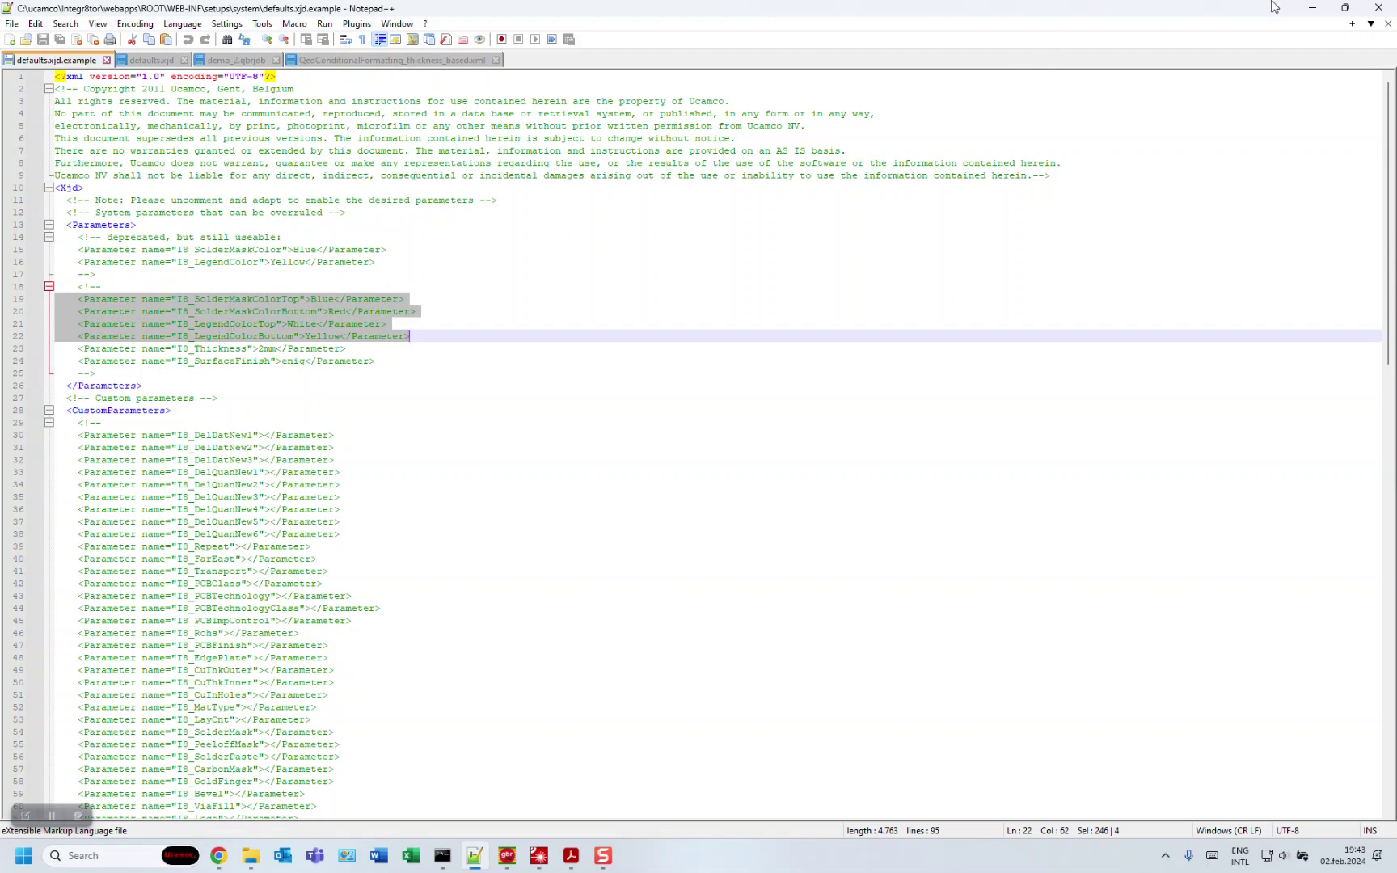
click(1379, 7)
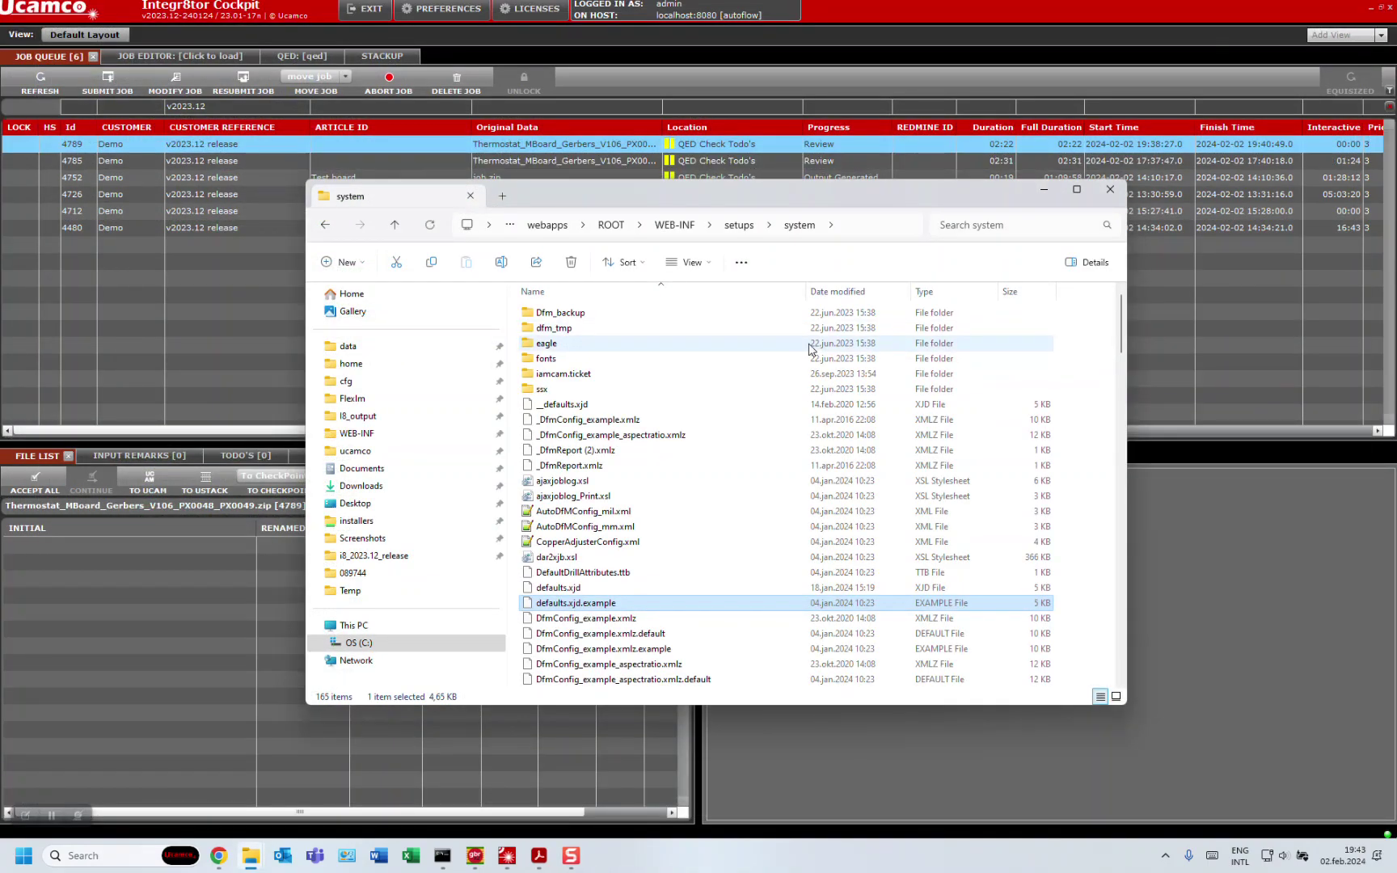
click(1043, 194)
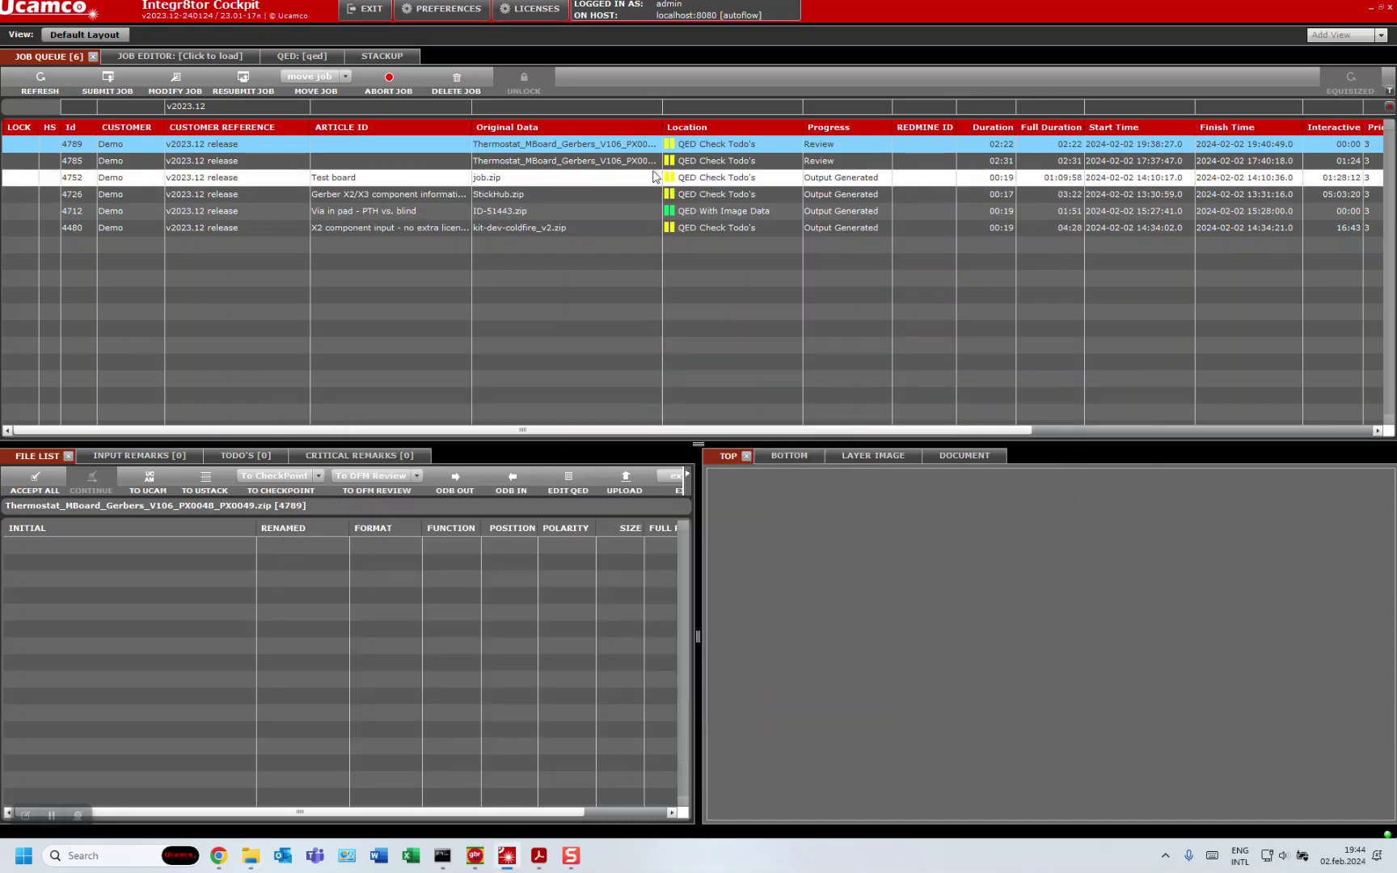
- Load job 4789 from the job queue and compare its top and bottom board images
click(638, 146)
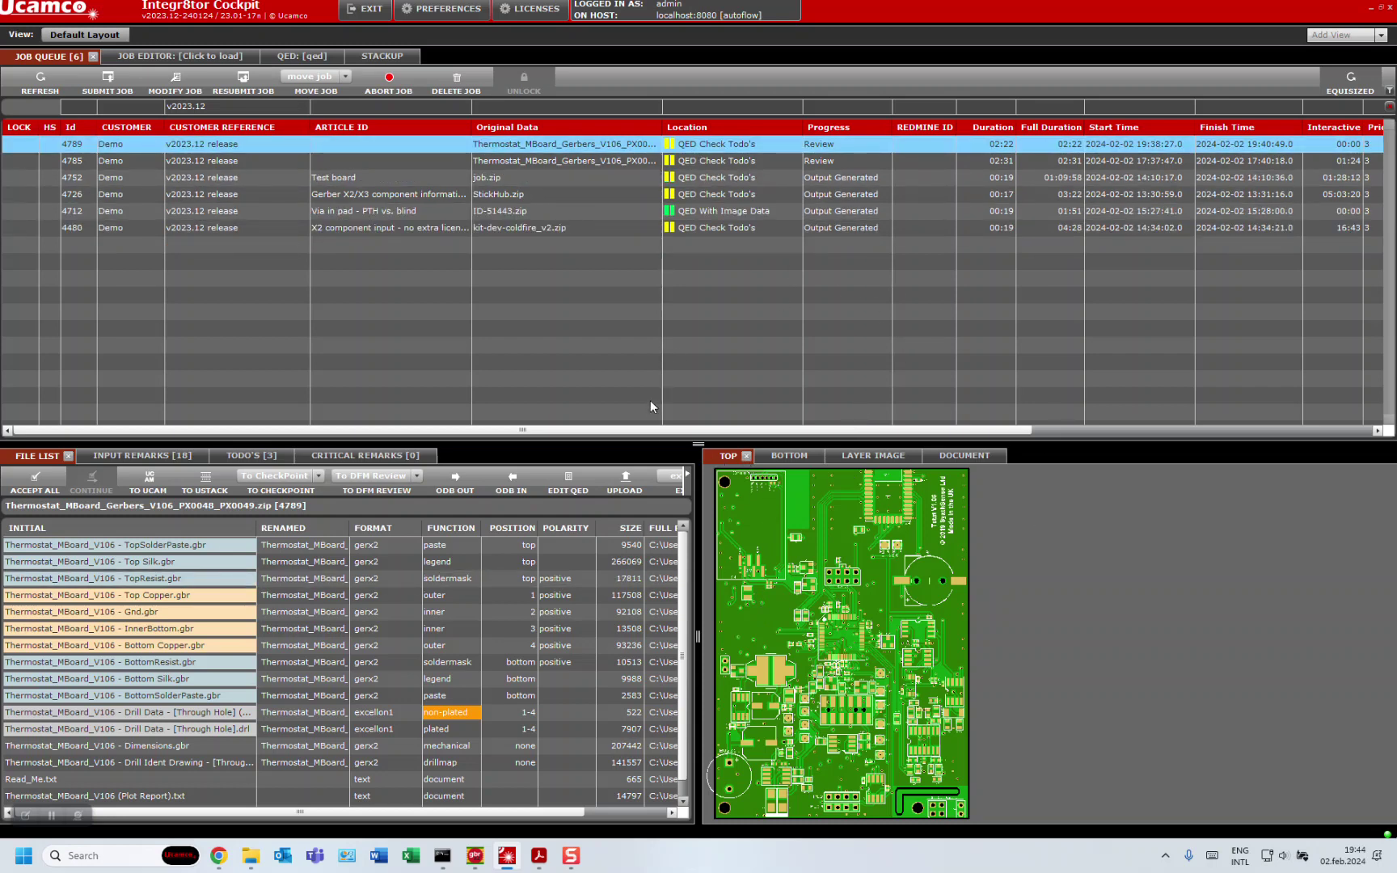
click(785, 456)
click(729, 458)
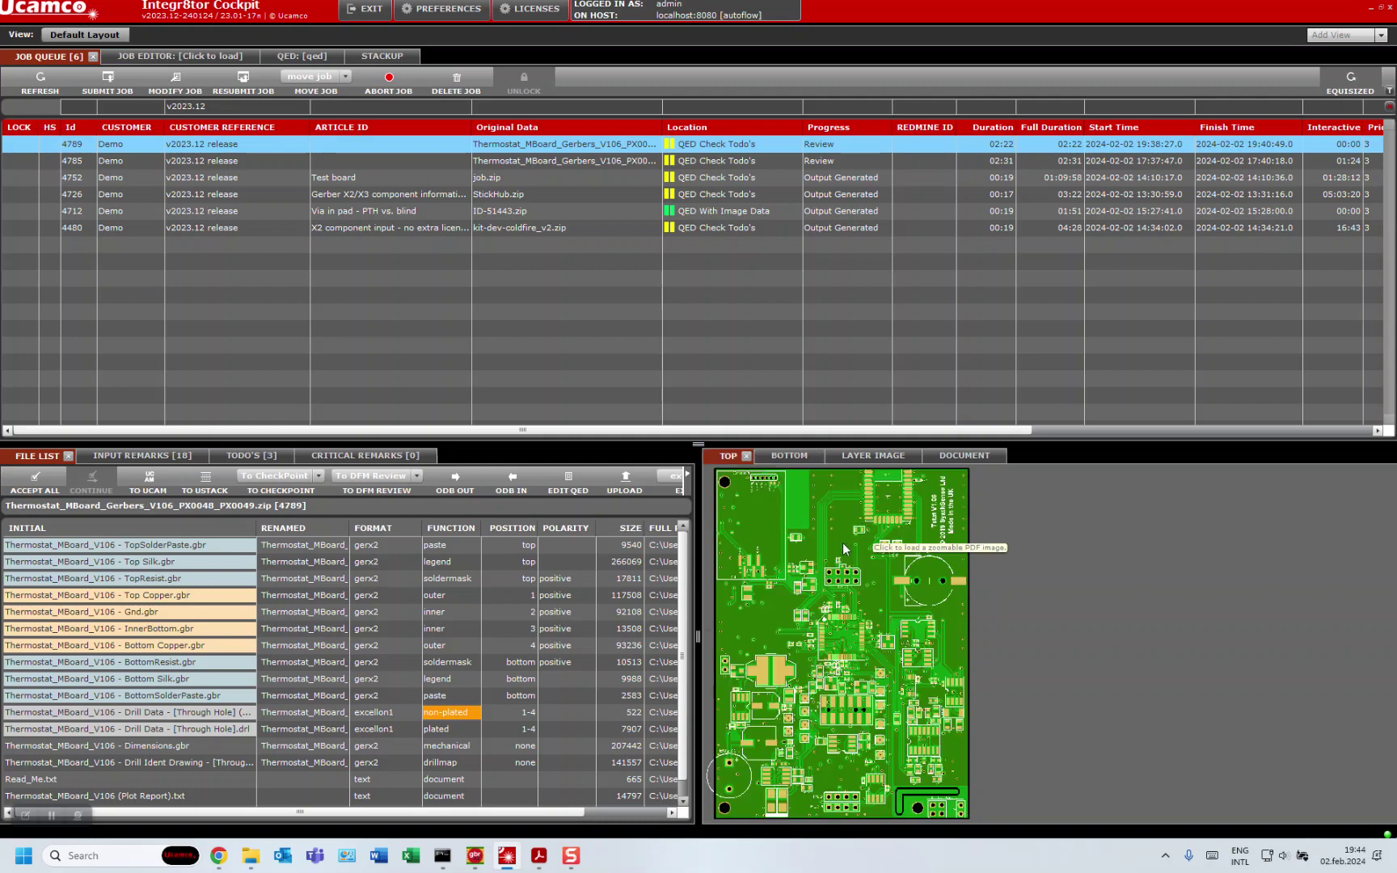
click(779, 456)
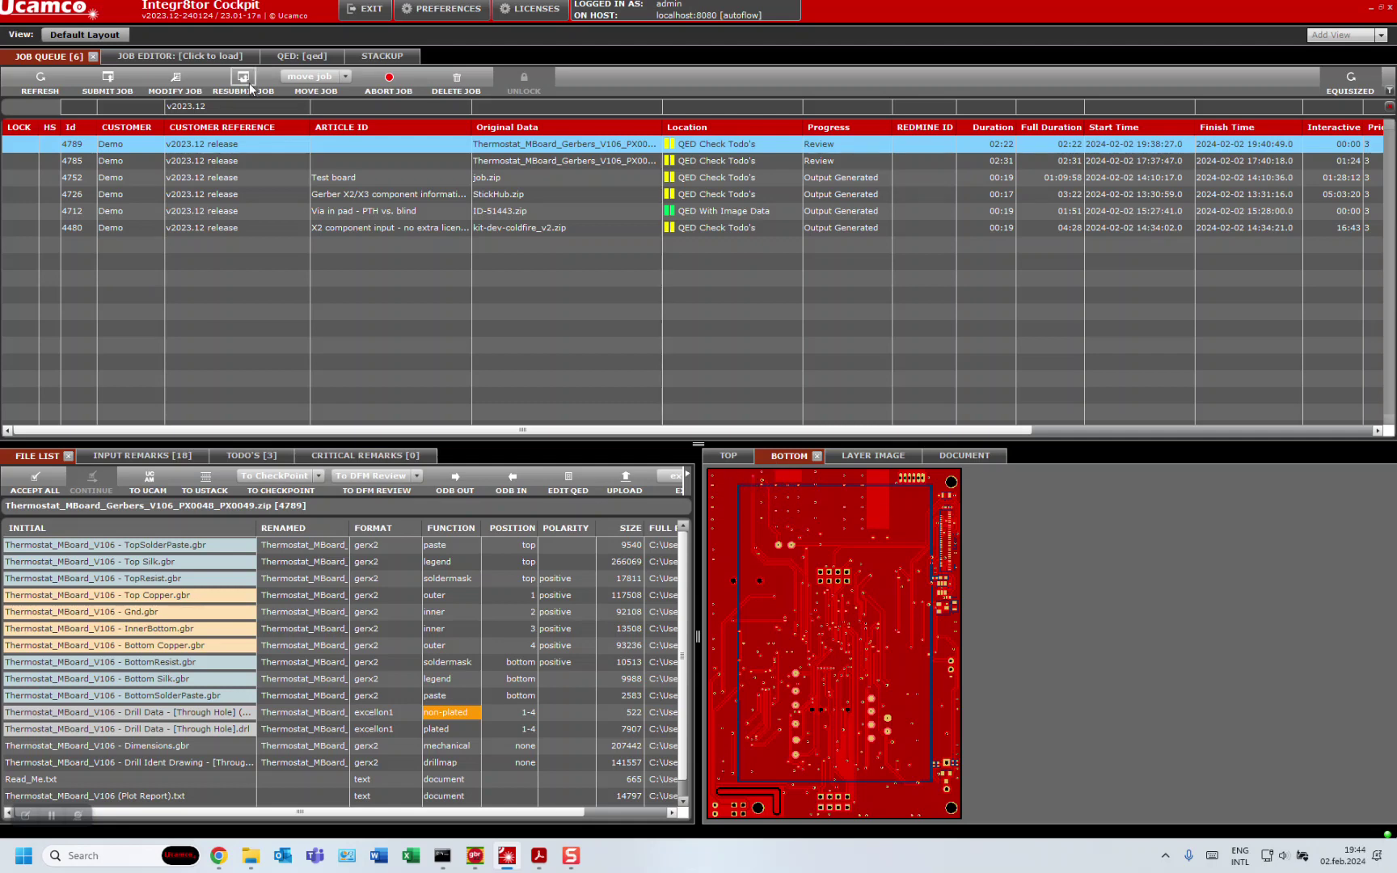
- Review the job's QED report enlarged, covering board views, summary and file colors, and return to the job queue
click(284, 55)
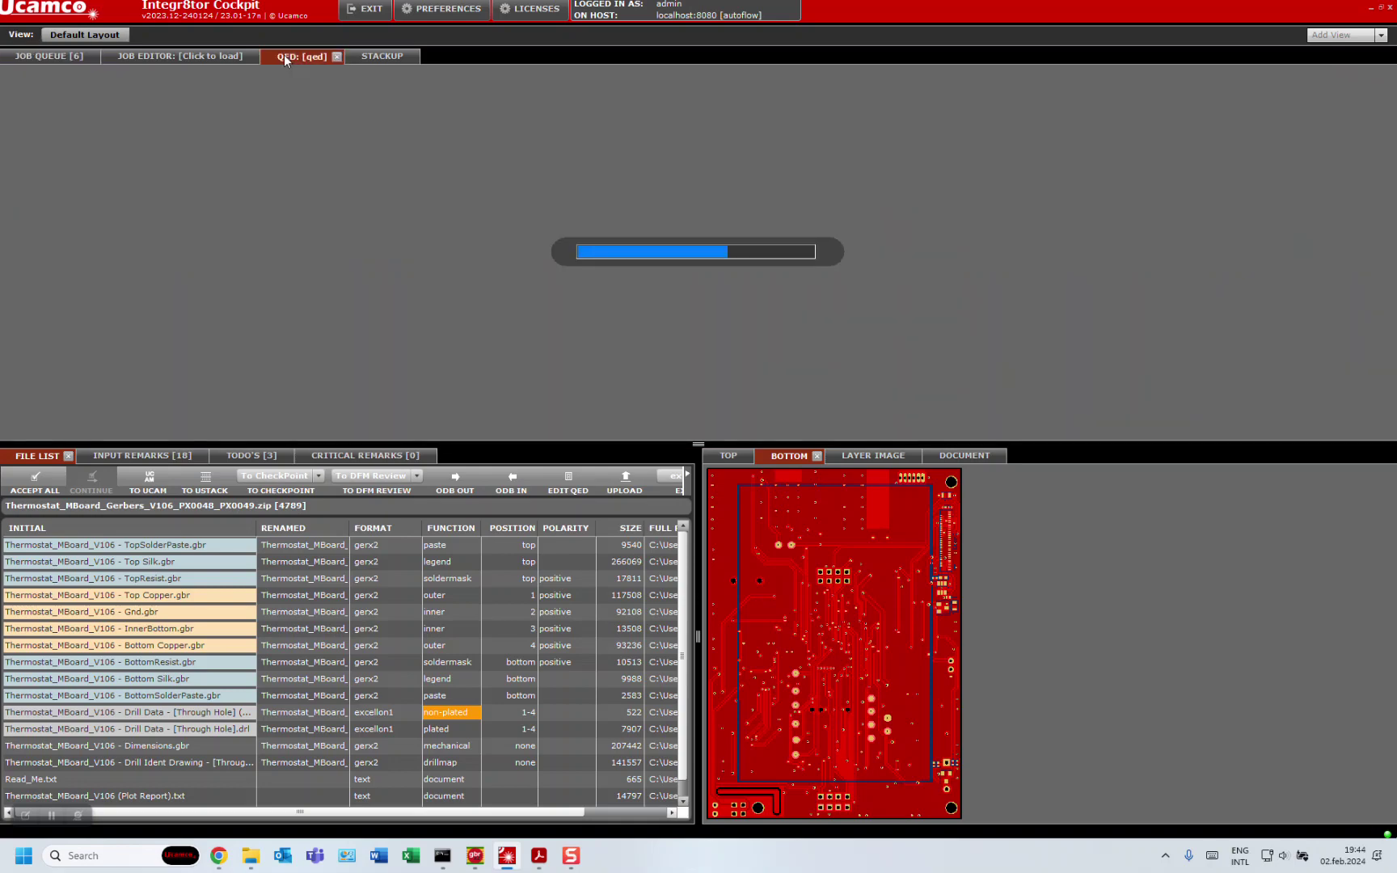
double_click(284, 55)
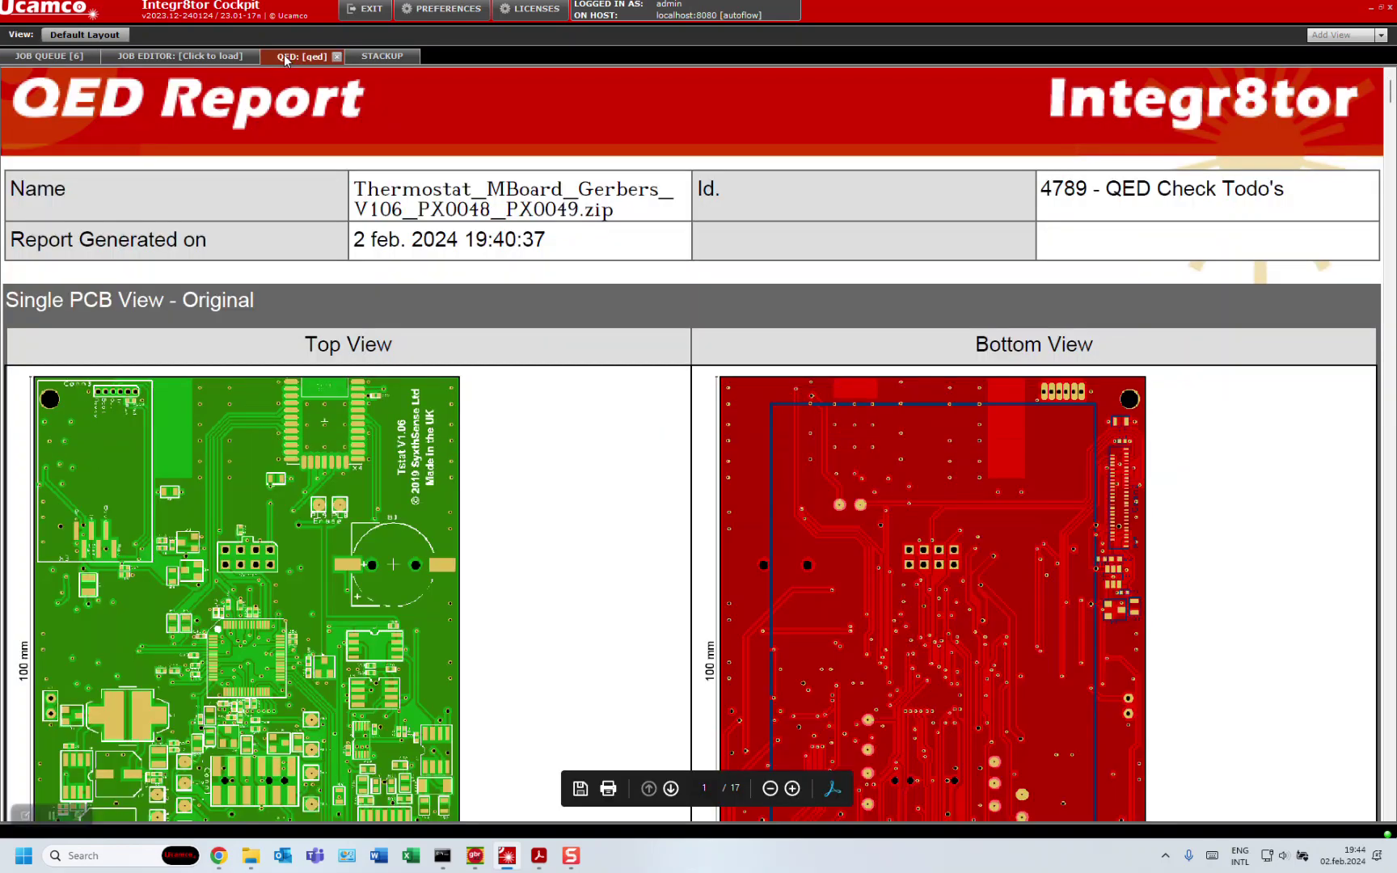
scroll(134, 221, down, 2)
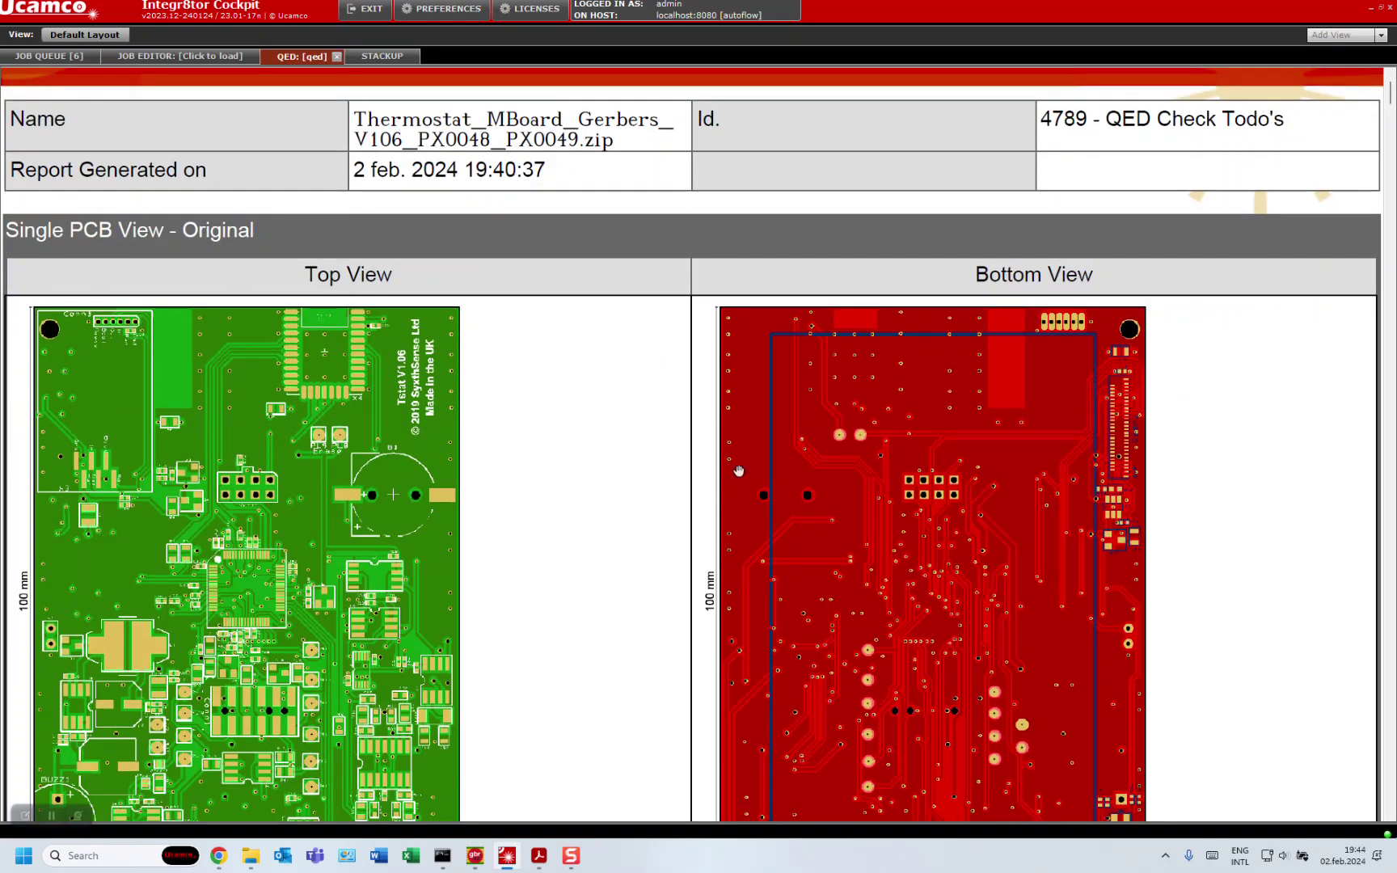
scroll(803, 474, down, 3)
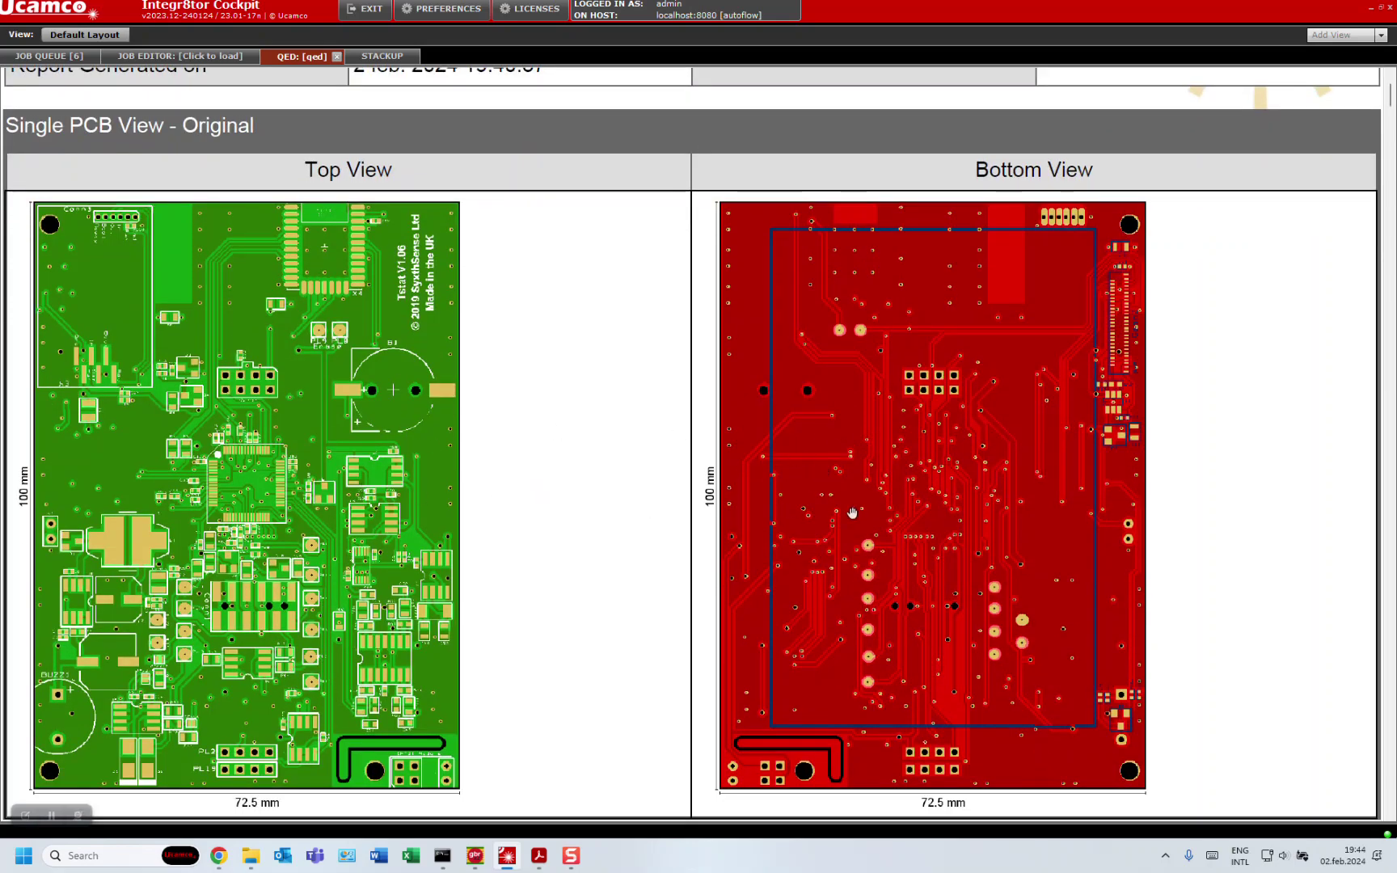
scroll(852, 512, down, 9)
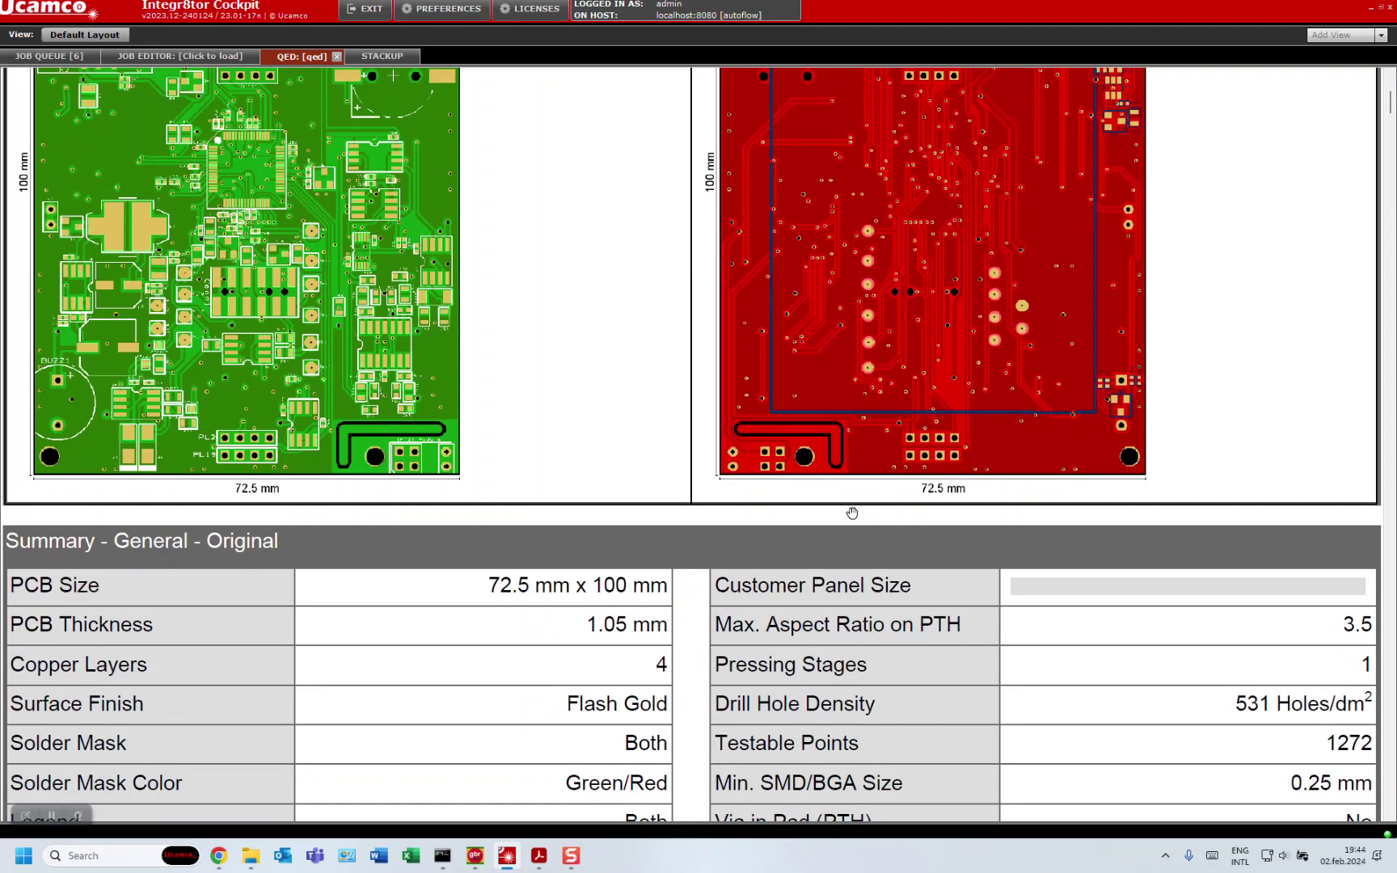
scroll(852, 512, down, 8)
drag(1390, 109, 1390, 196)
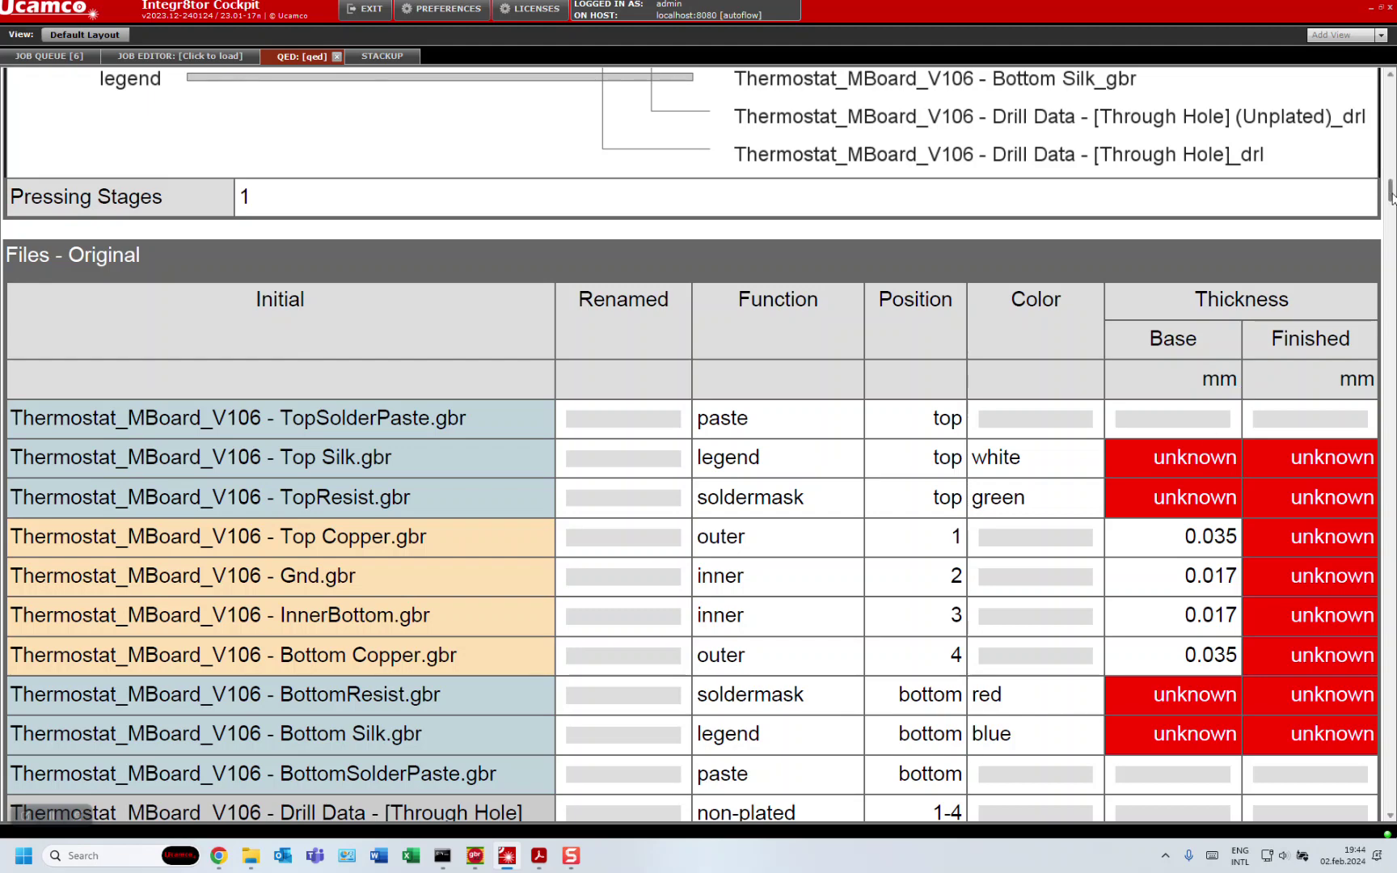
drag(1392, 197, 1391, 89)
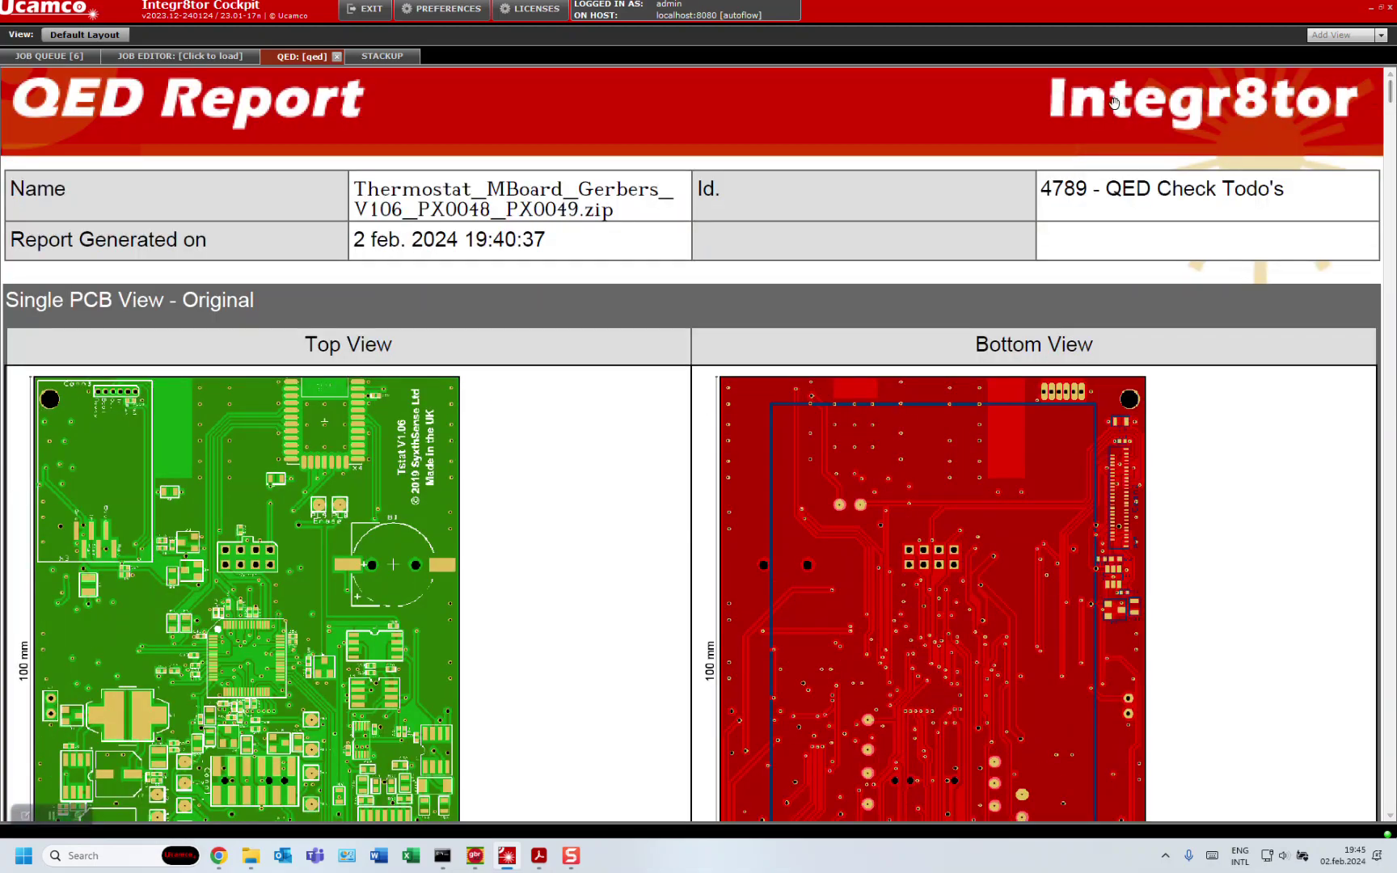
click(282, 58)
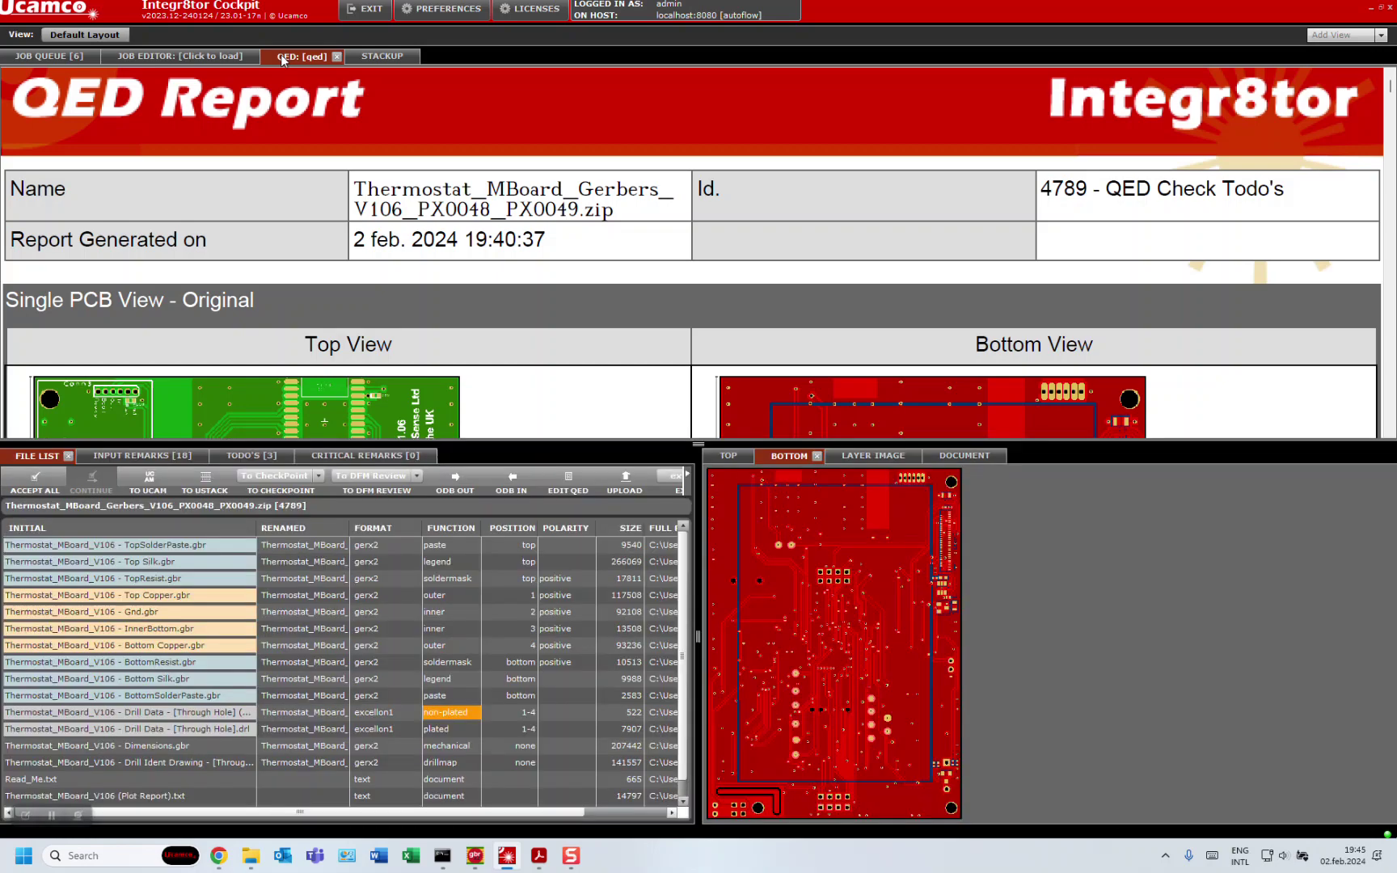
click(53, 55)
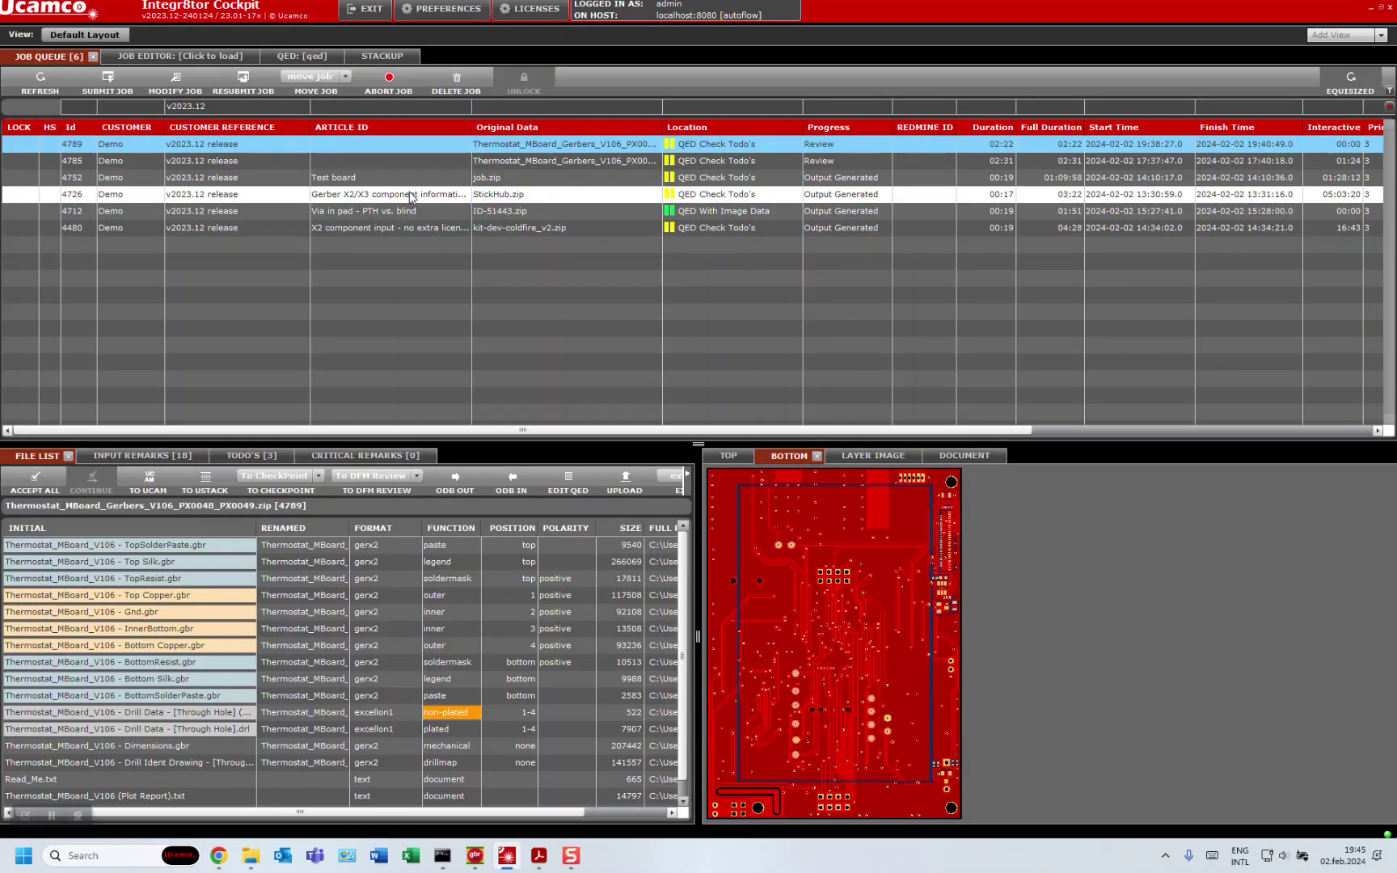
- Show job 4789's top image, and open demo_2.gbrjob from its file list to read the MaterialStackup section
click(525, 145)
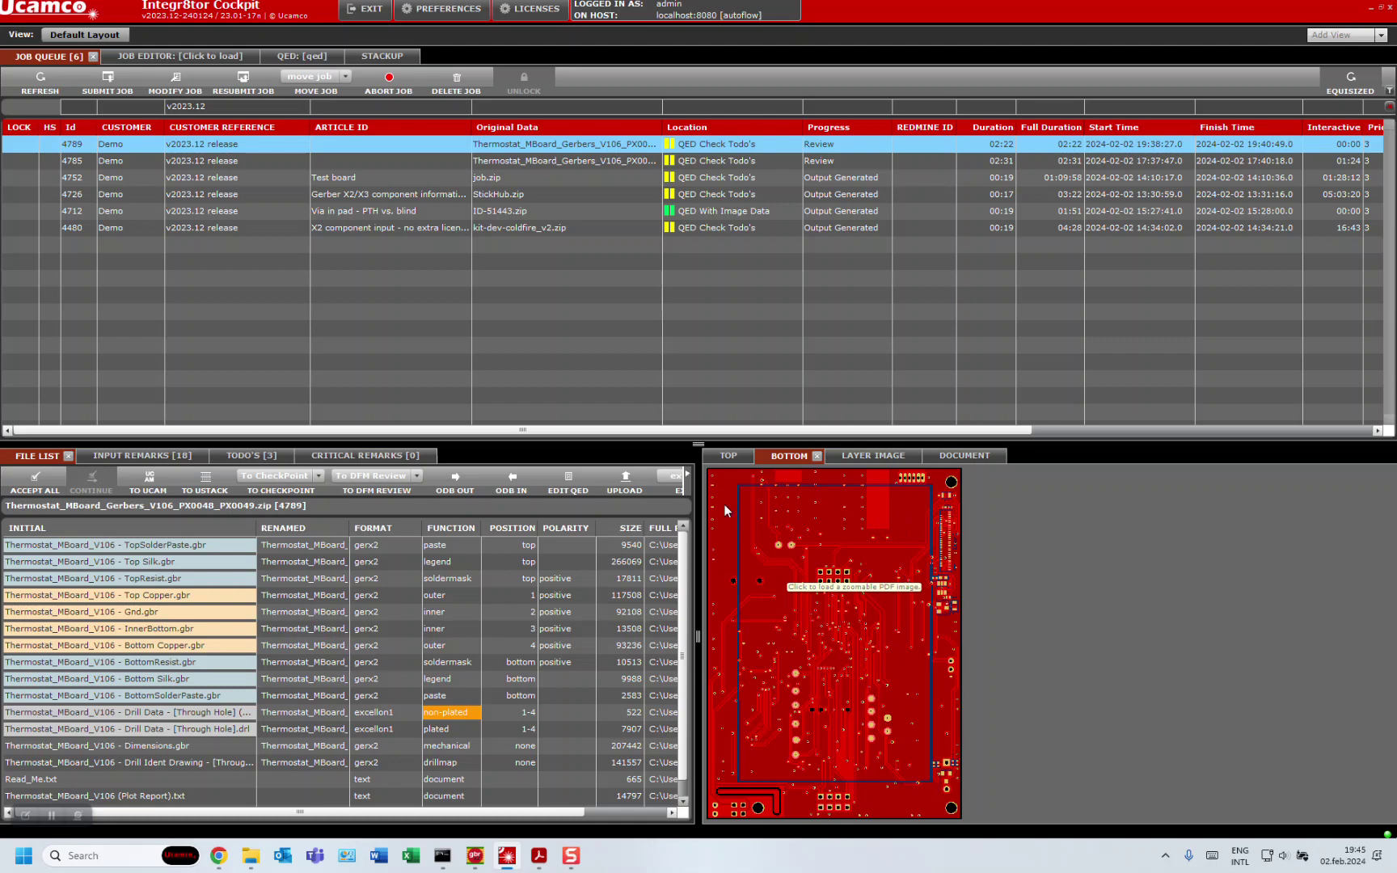
click(727, 455)
scroll(222, 647, down, 2)
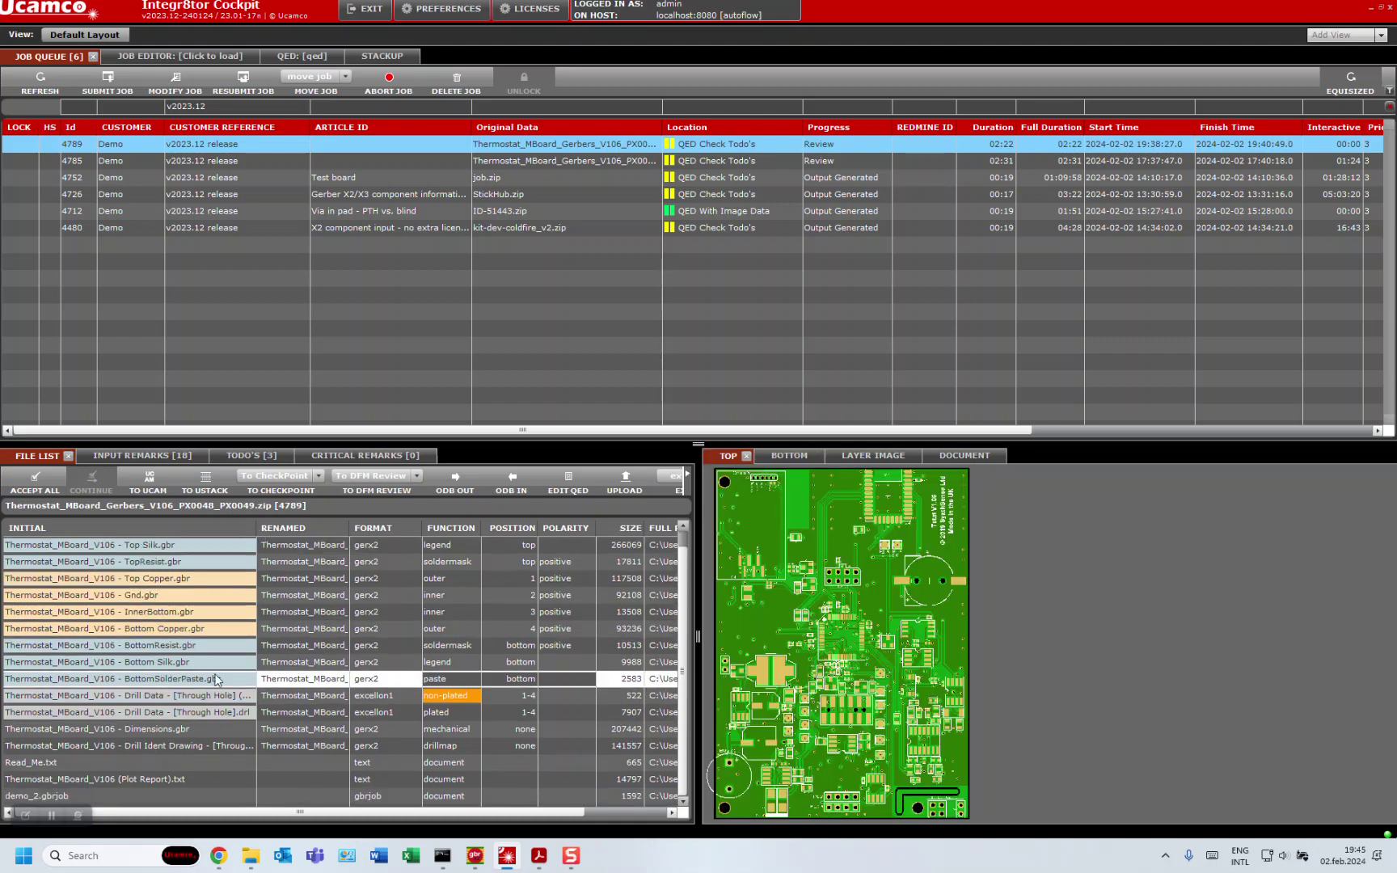
double_click(49, 796)
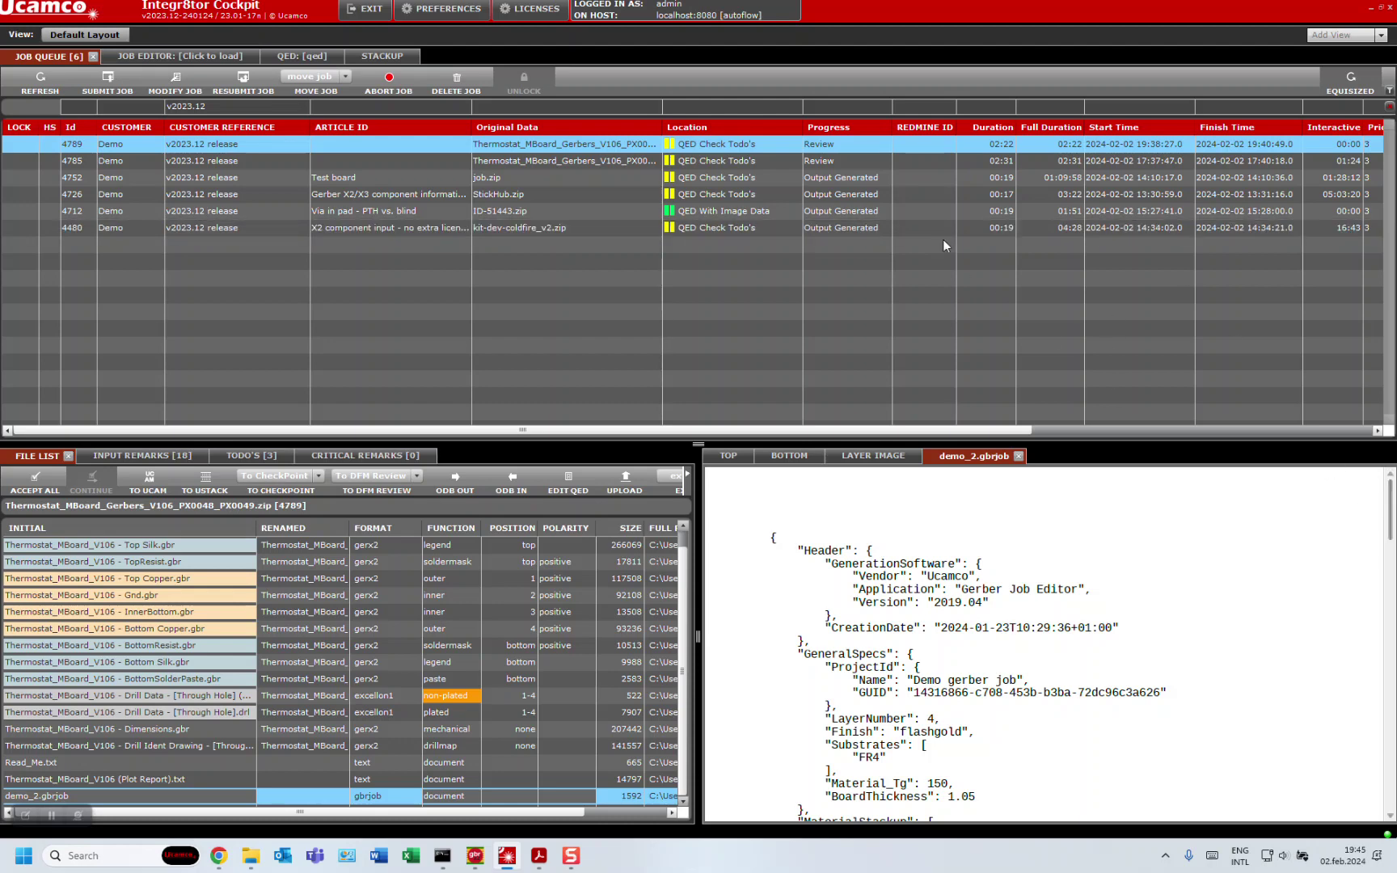
drag(1391, 502, 1391, 546)
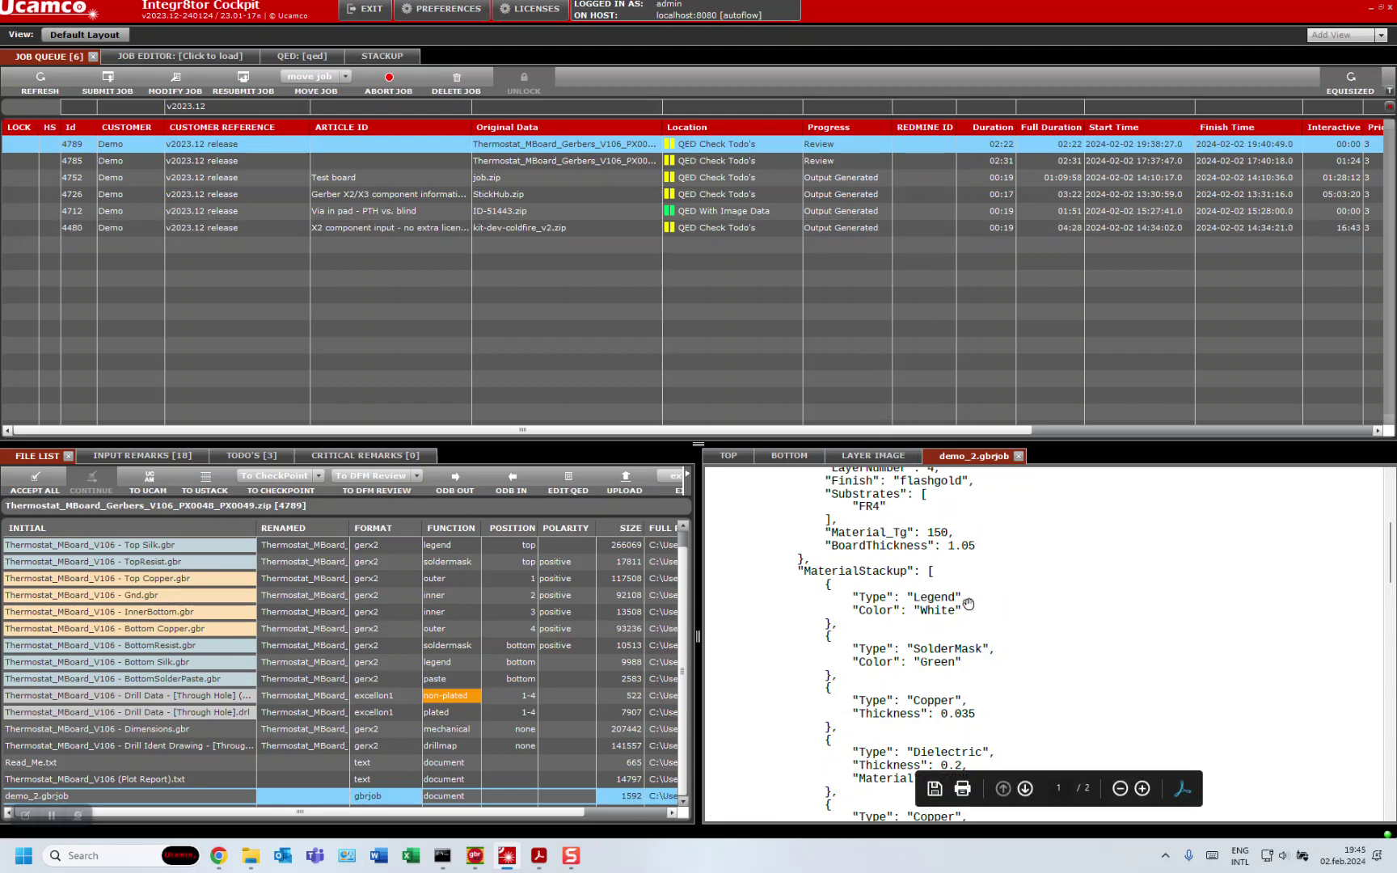
- Switch to Acrobat Reader to review the Minimal CAD and Basic Job File examples in the Gerber specification, and minimize it
mouse_move(563, 855)
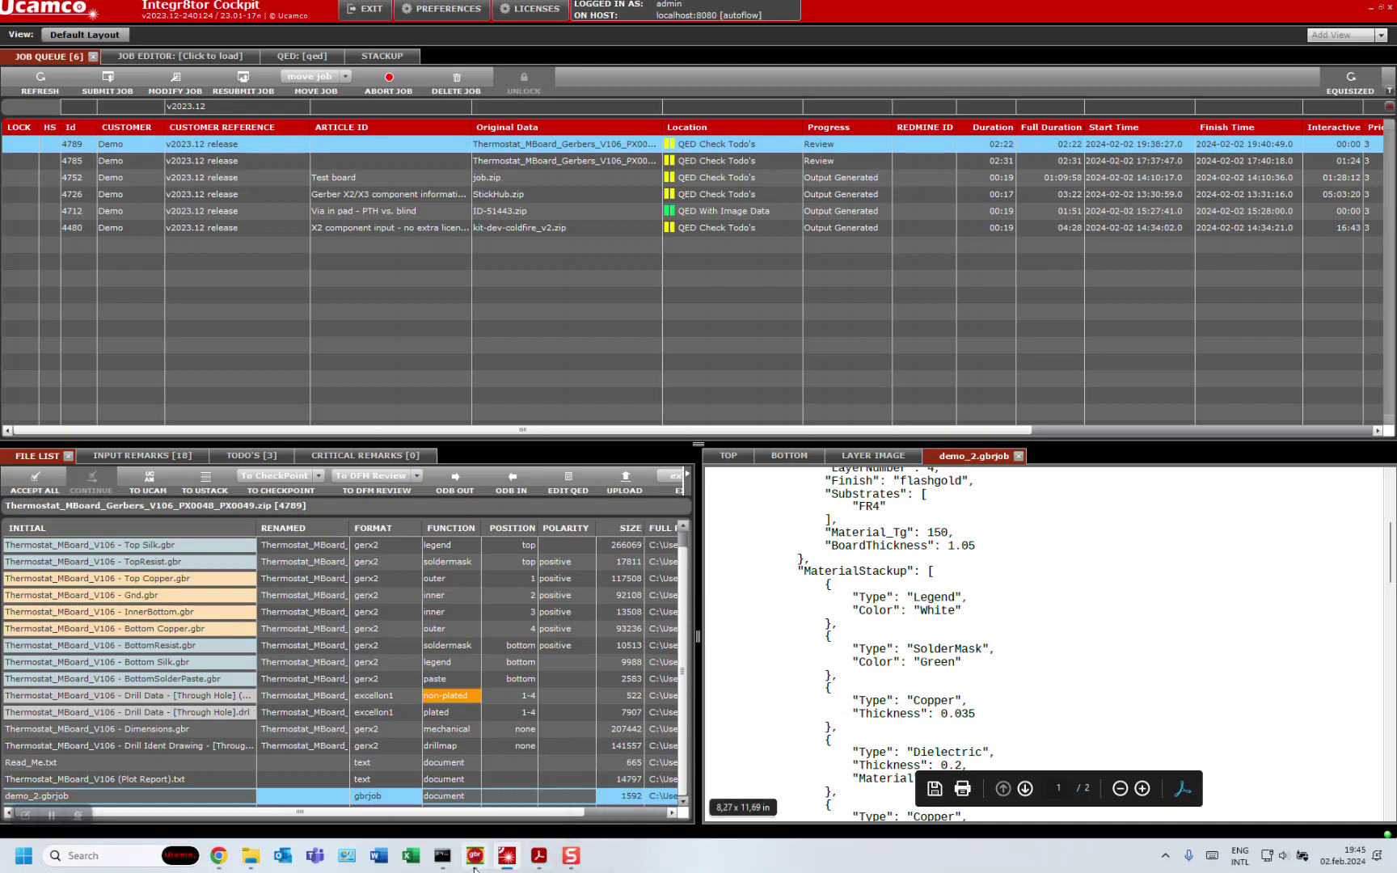
click(536, 863)
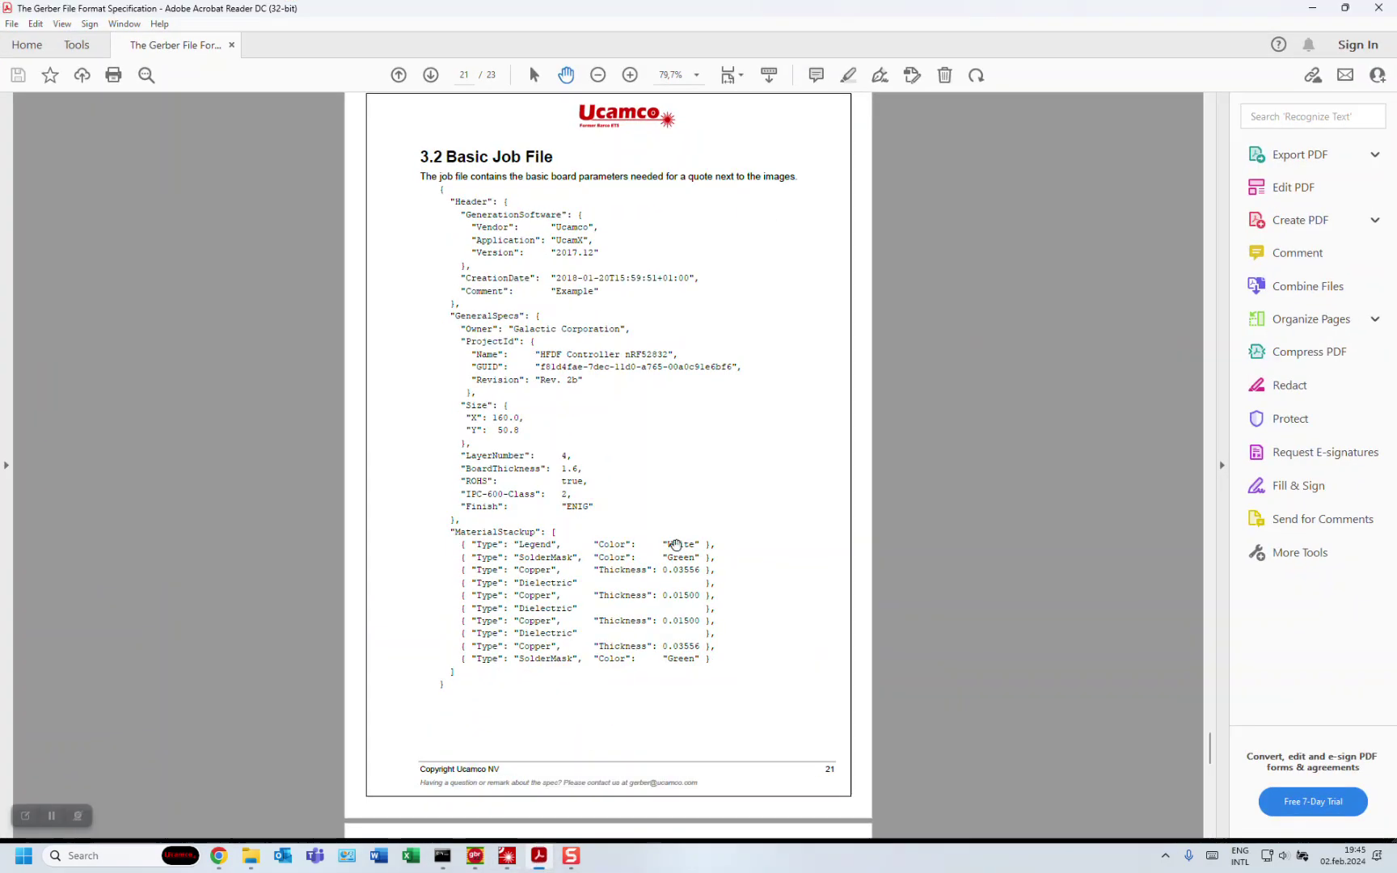
scroll(695, 526, up, 5)
scroll(695, 526, up, 5)
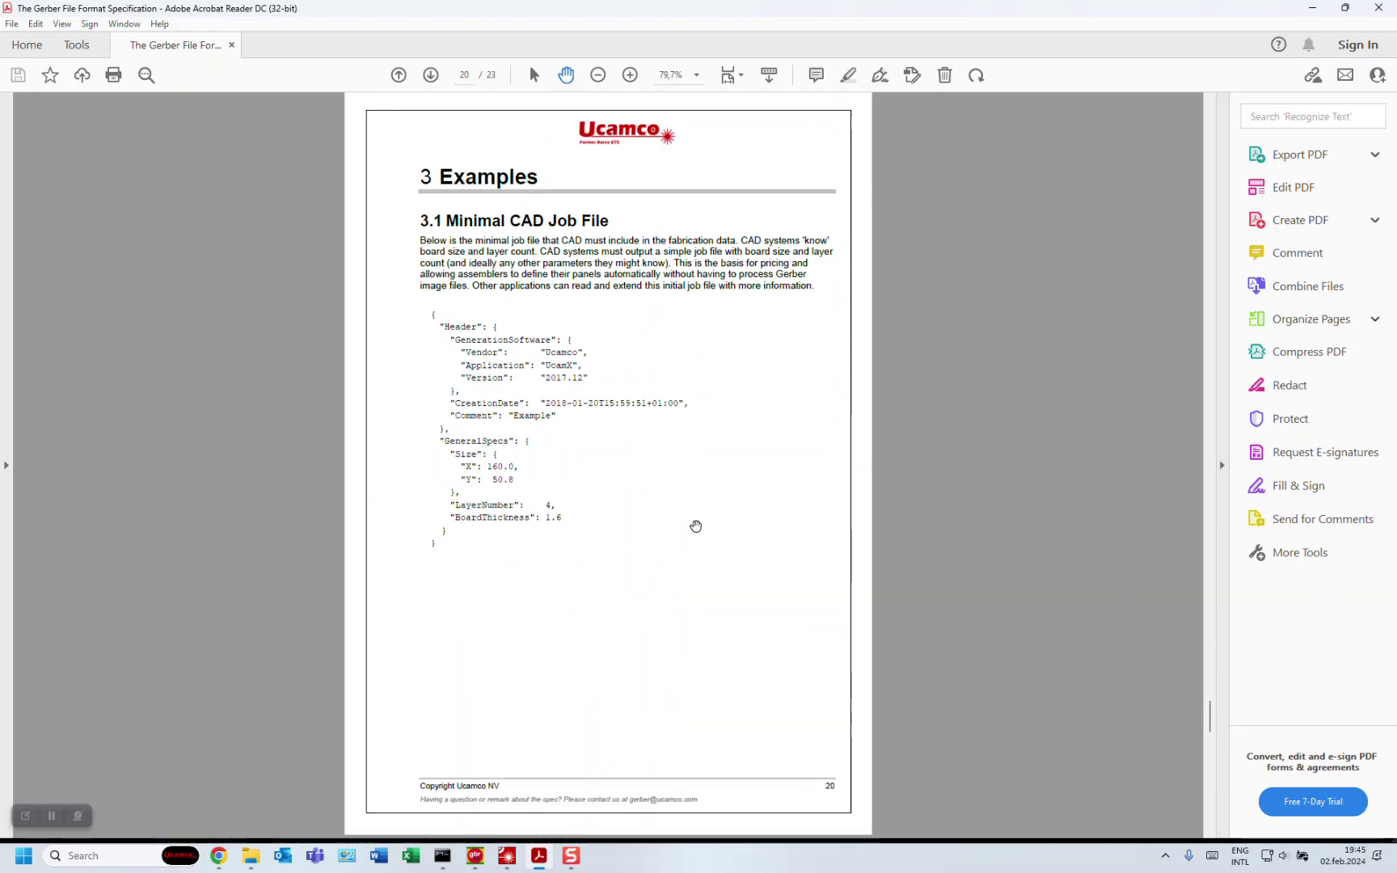
scroll(695, 527, down, 5)
scroll(695, 526, down, 5)
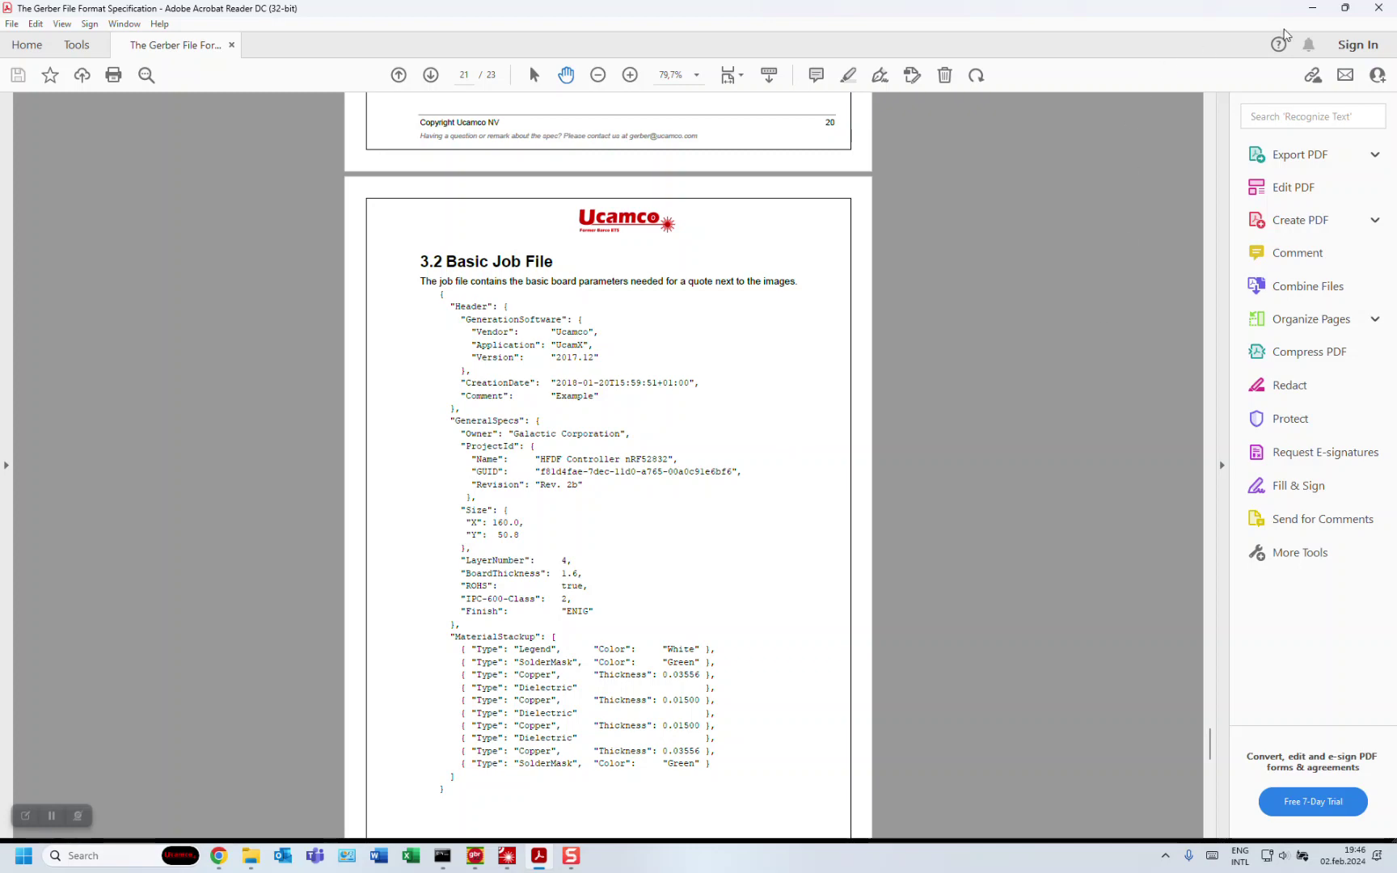
click(1311, 8)
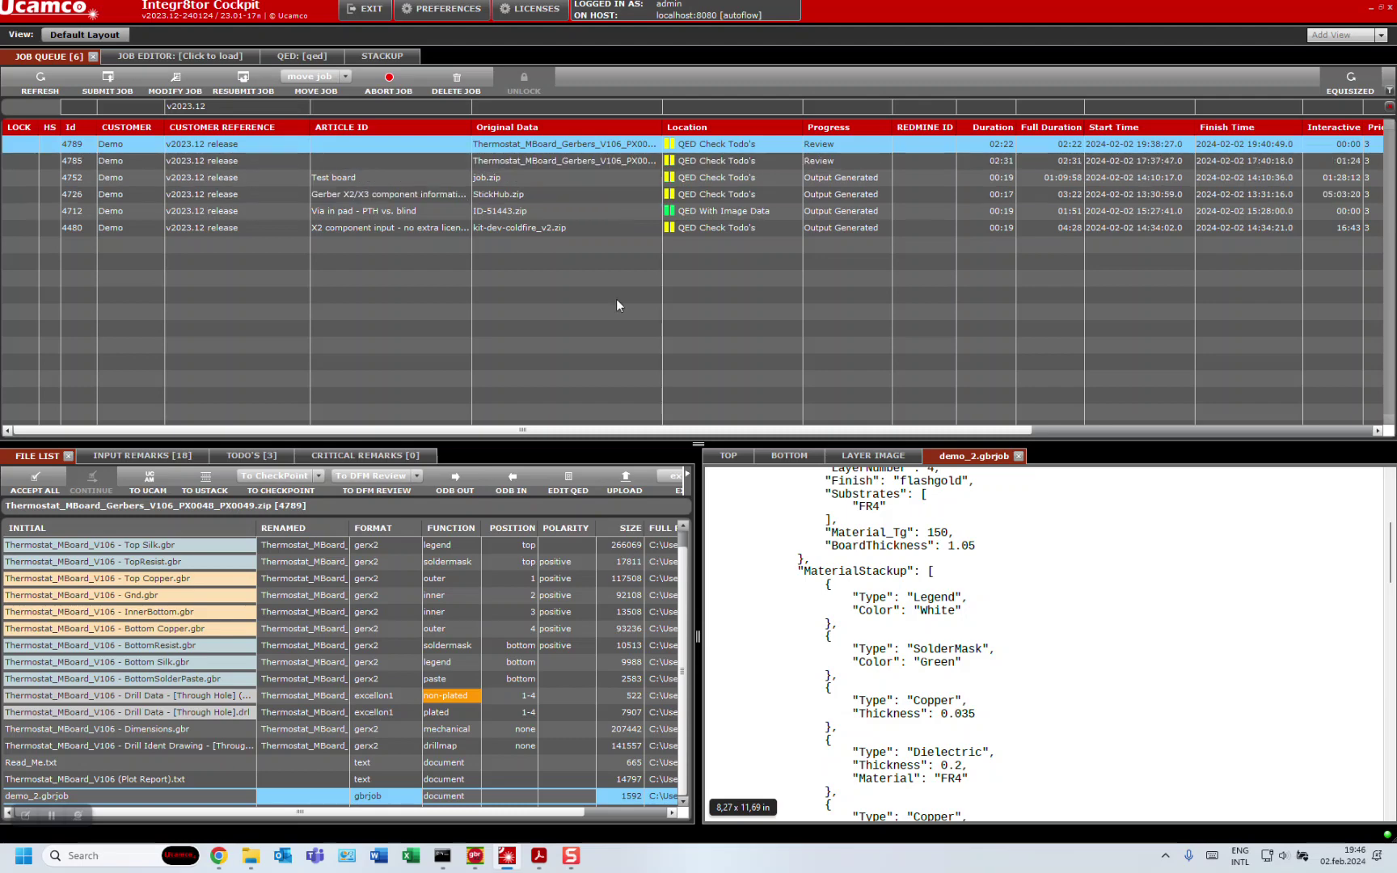
- Switch to Gerber Job Editor, inspect the top legend and top solder mask layers in demo_2.gbrjob's material stackup, and return to the Cockpit
click(478, 862)
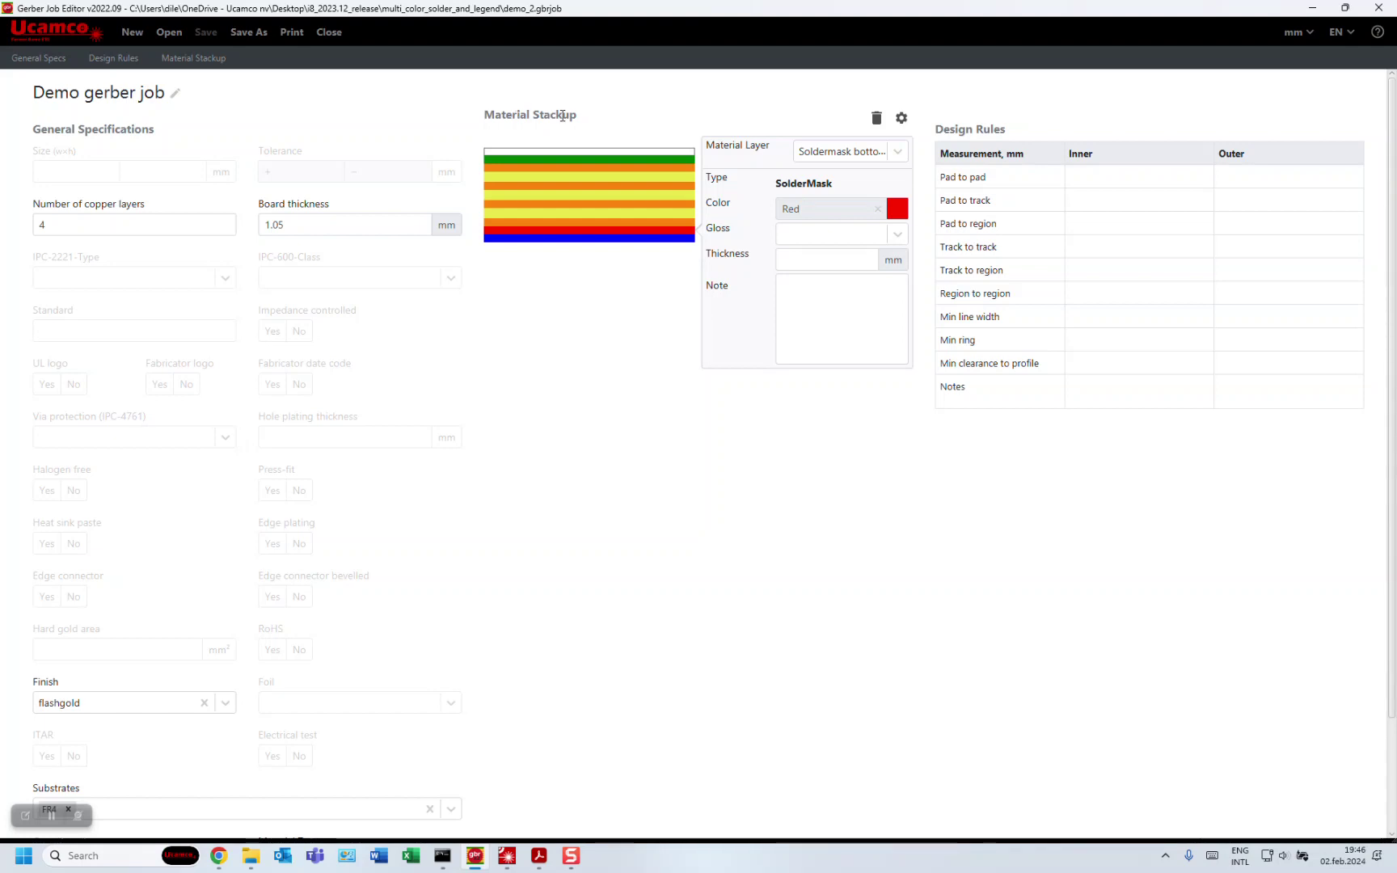
click(686, 152)
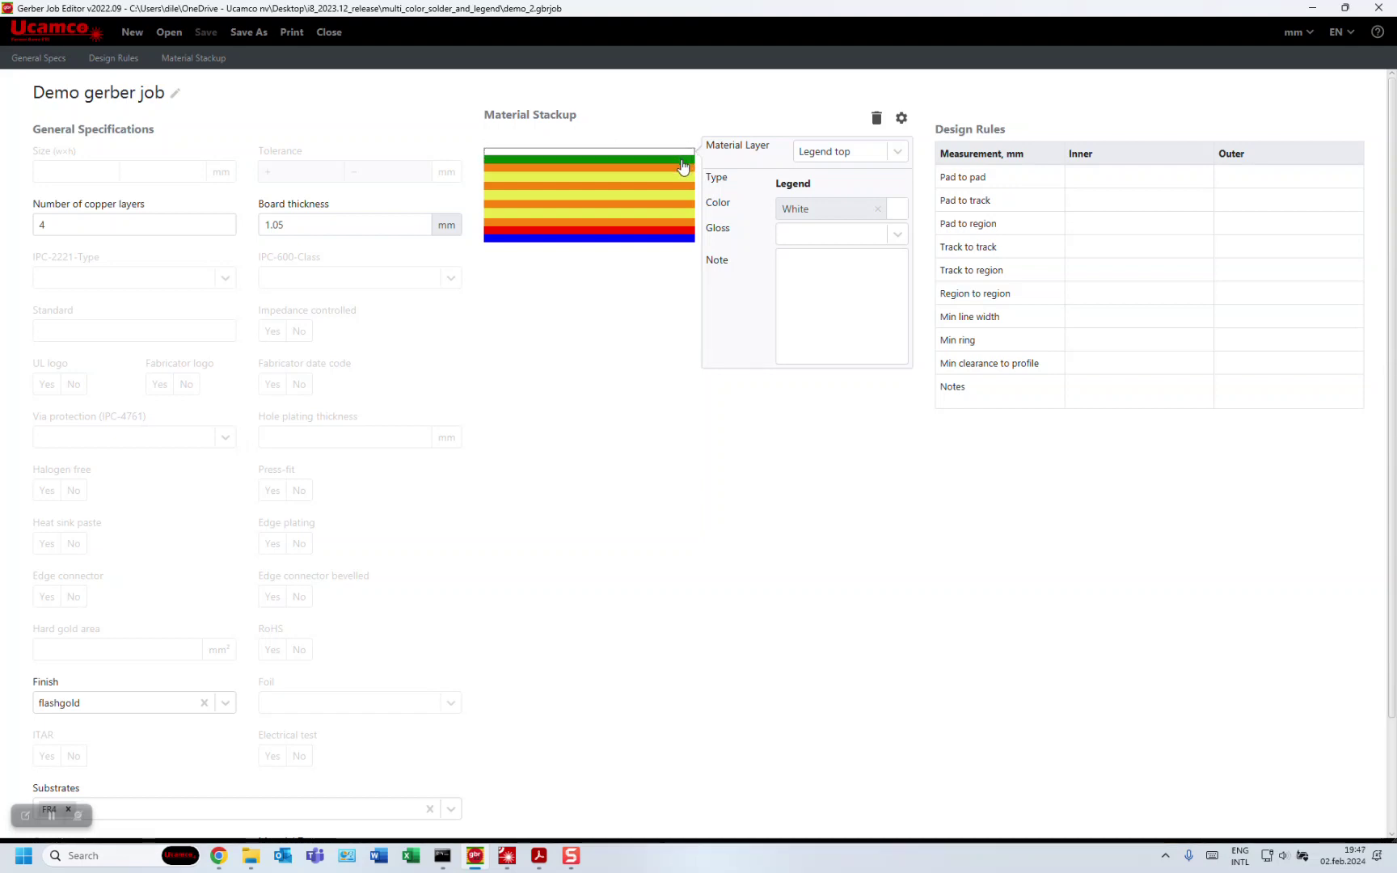
click(687, 161)
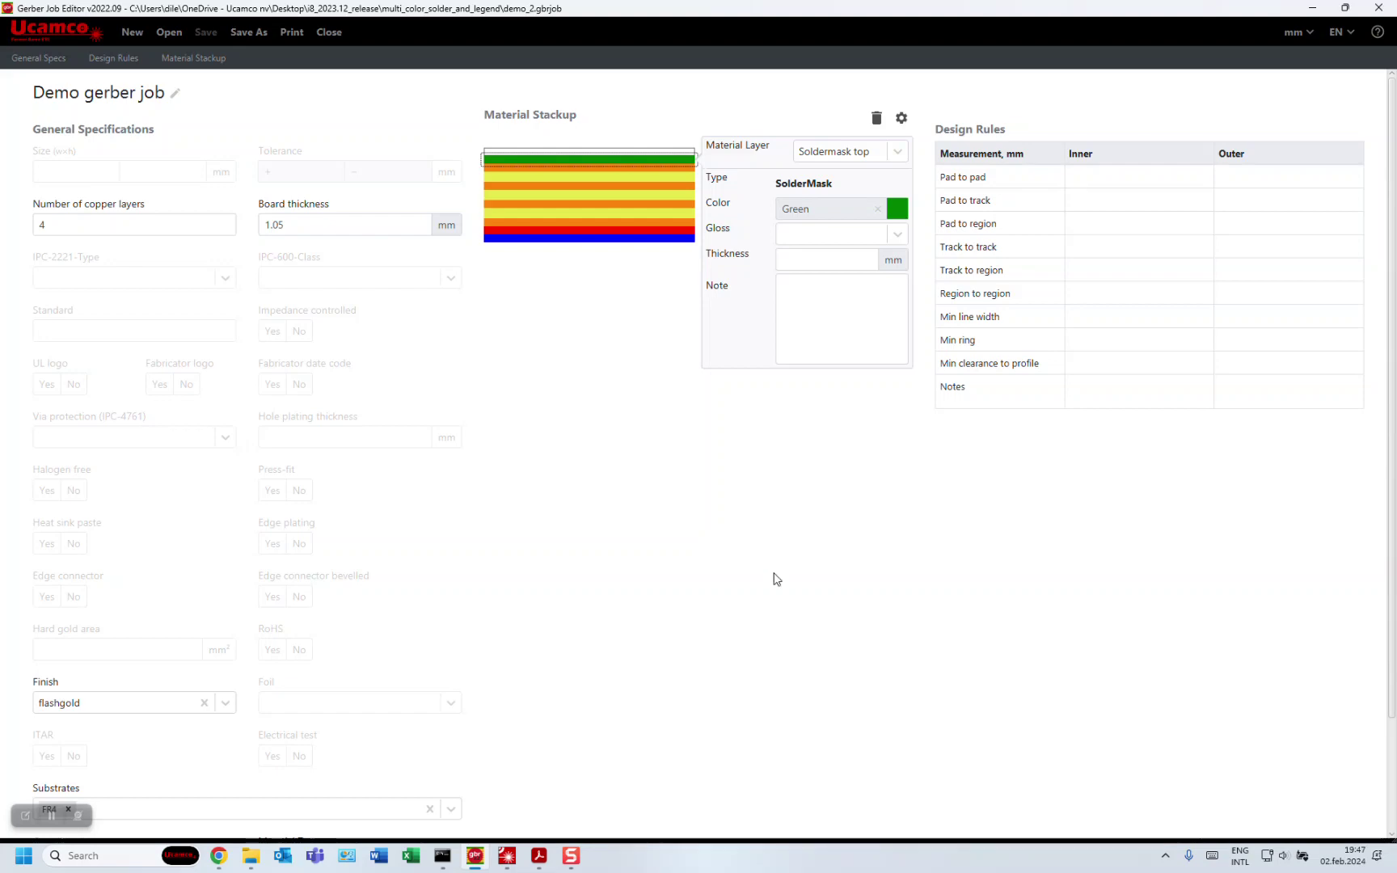
click(1312, 8)
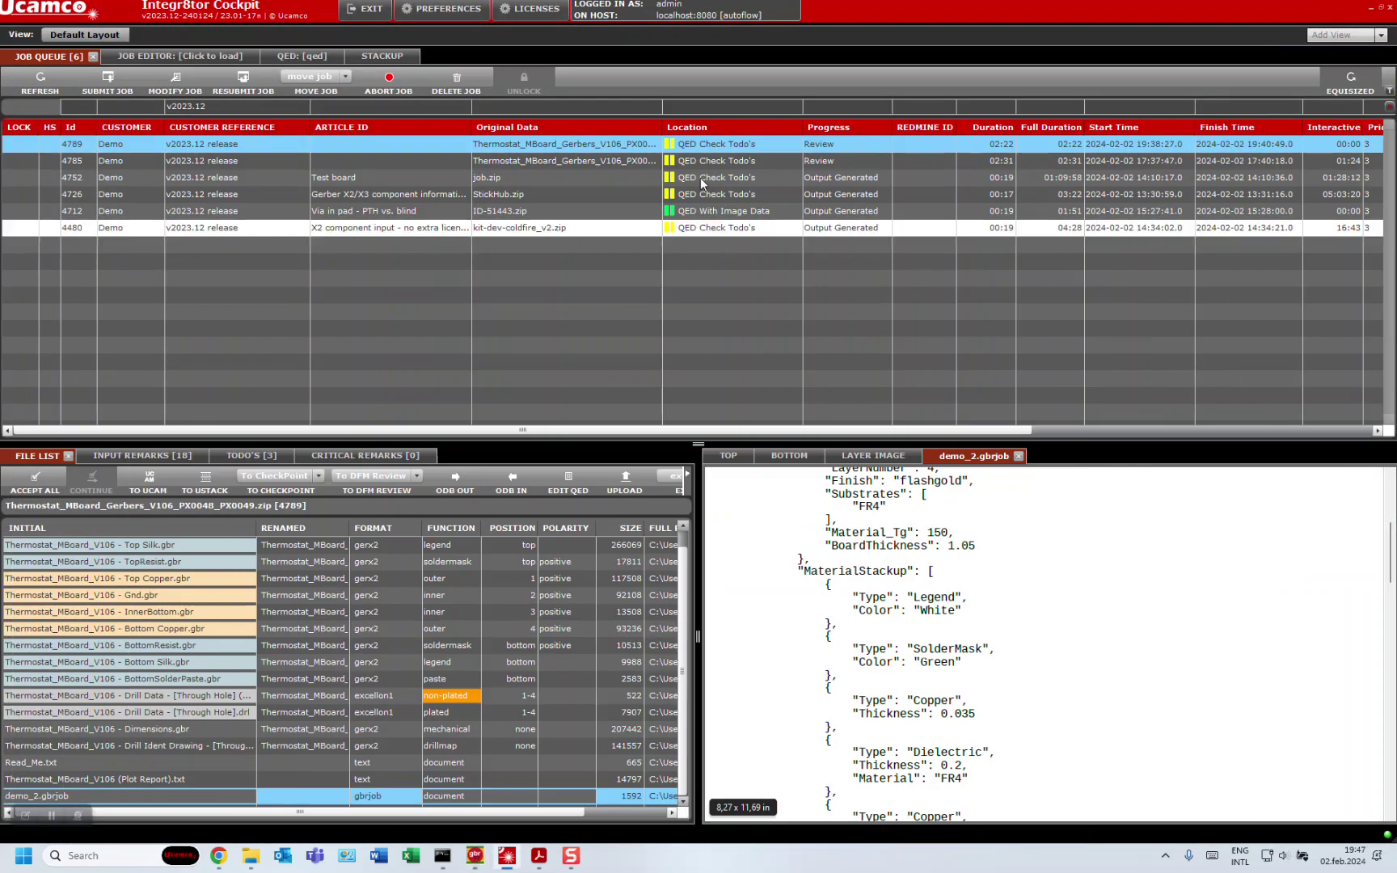
click(242, 146)
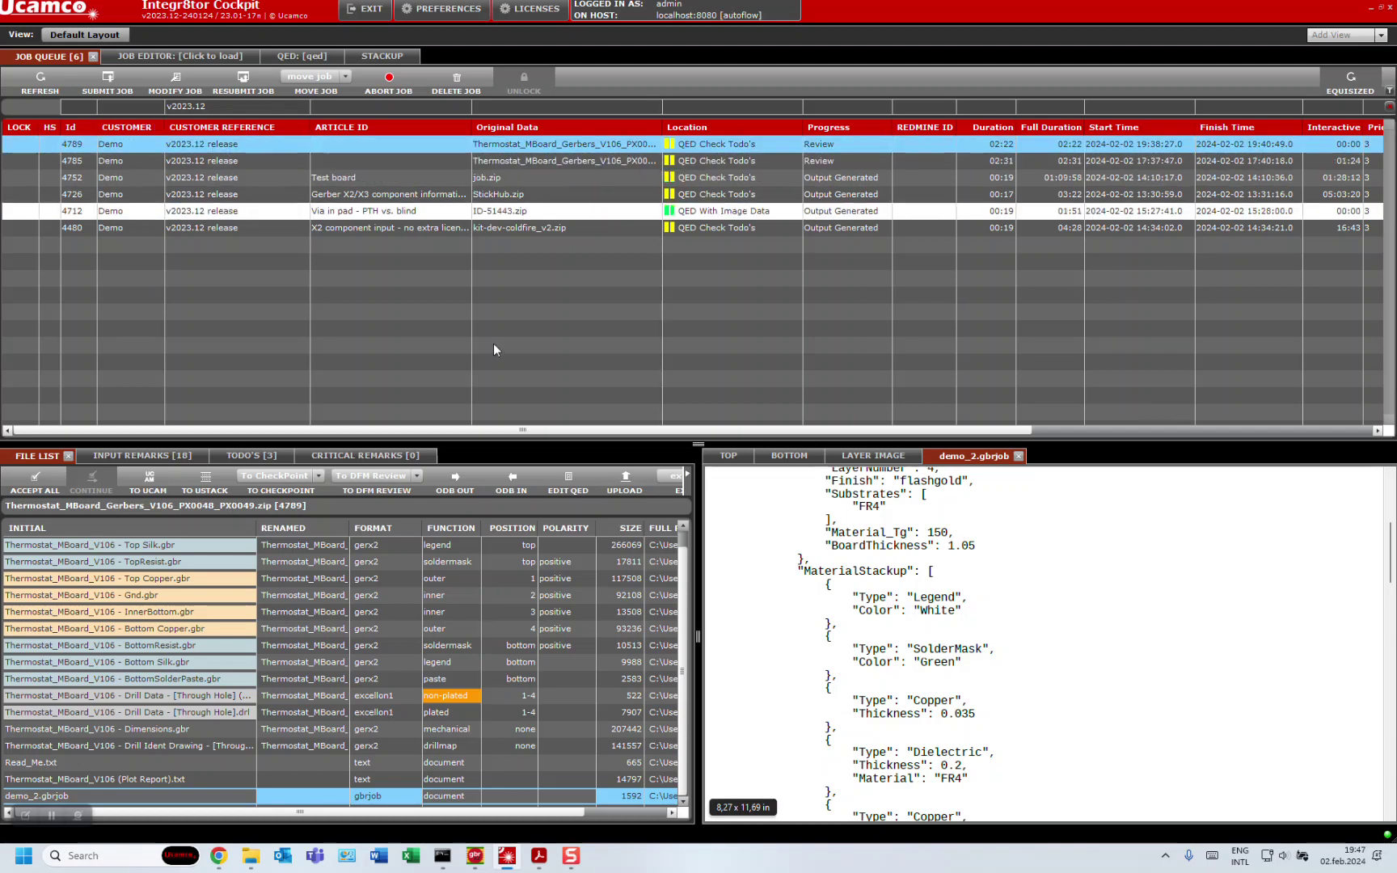
- Switch to Chrome and read the Surface finishes section of the Integr8tor v2023.12 release notes
mouse_move(437, 867)
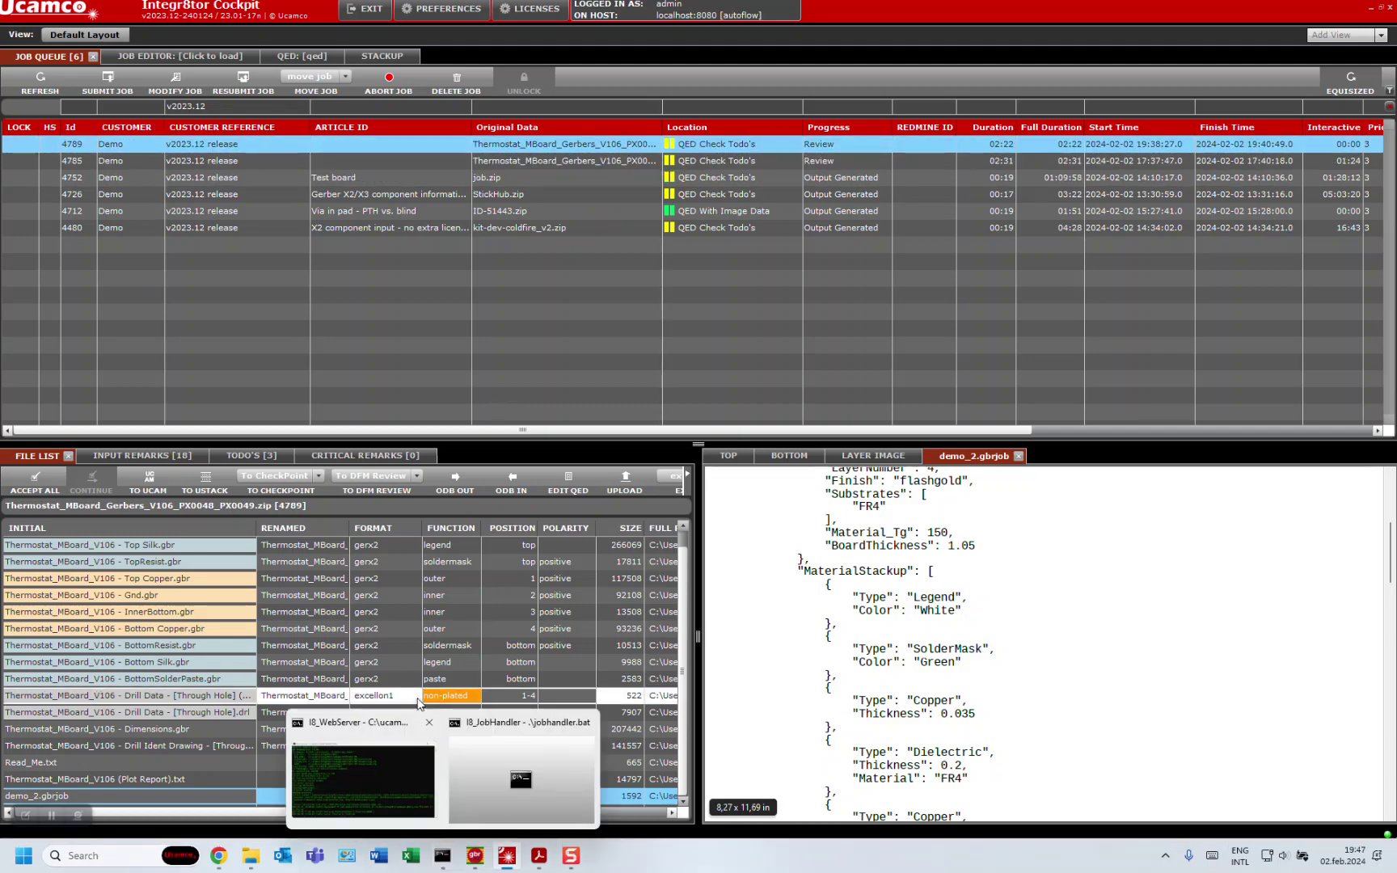
click(224, 862)
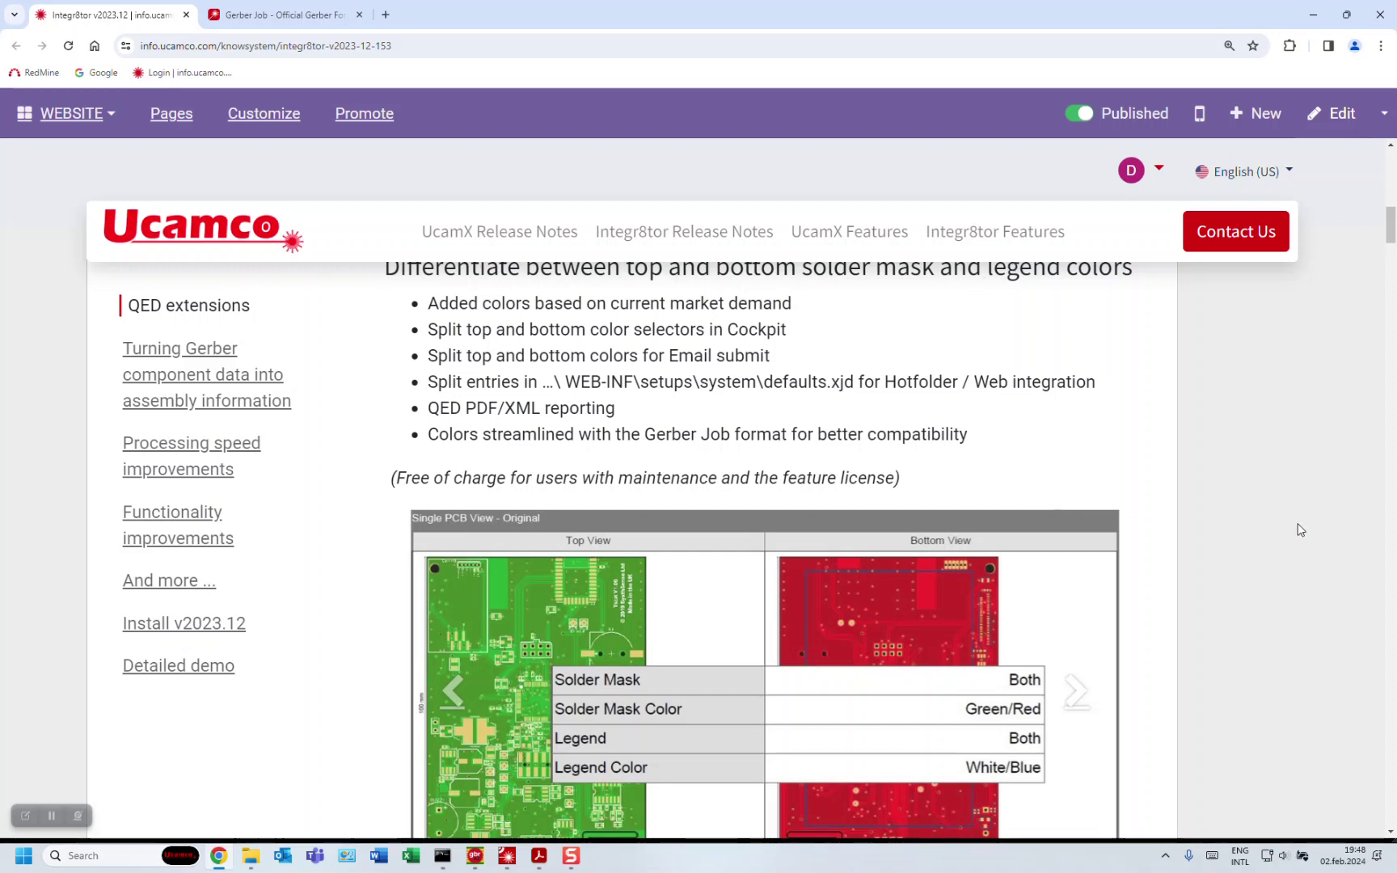
scroll(1300, 530, down, 2)
scroll(1298, 527, down, 5)
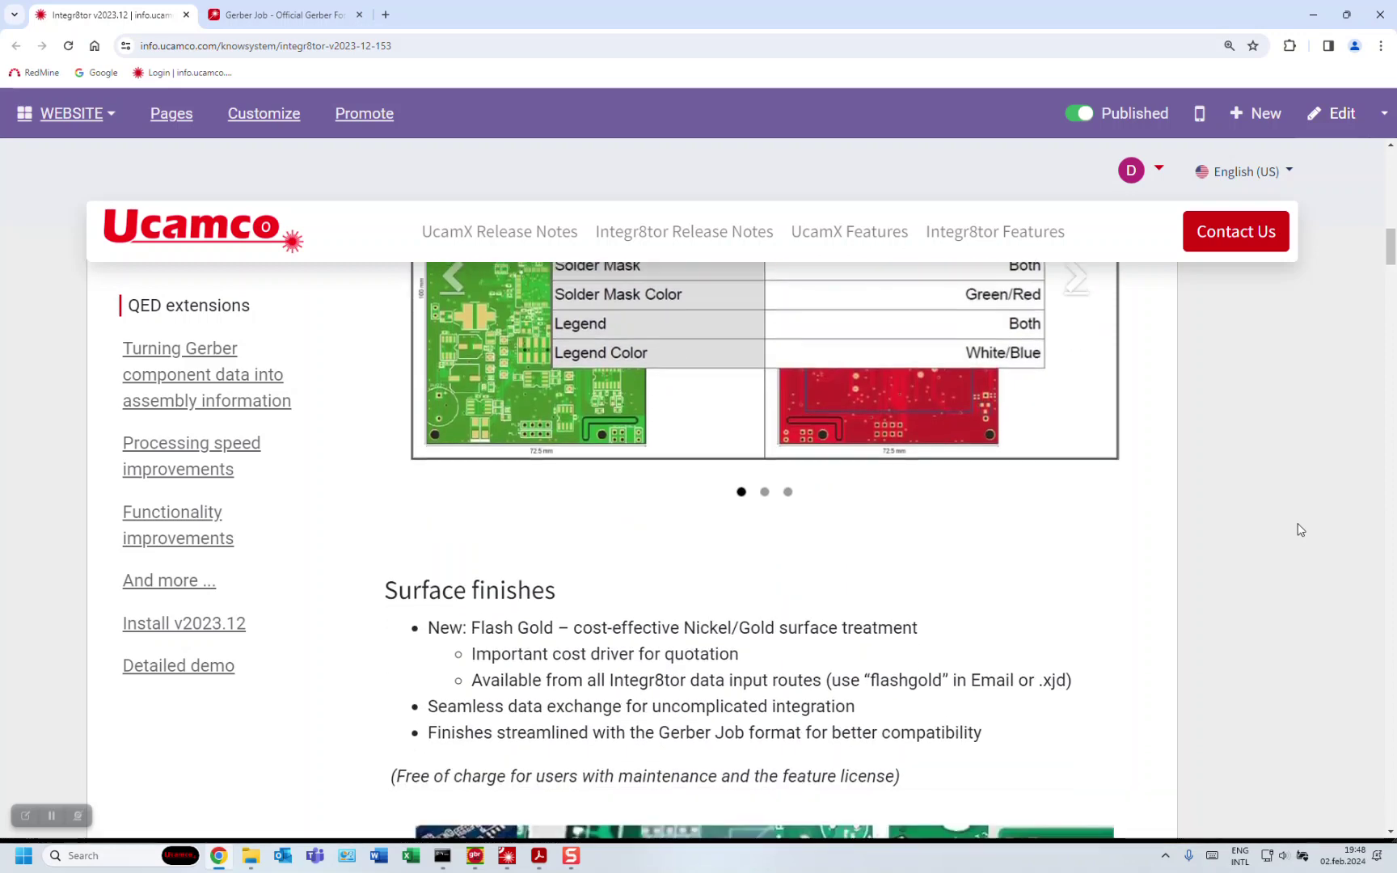
scroll(1300, 529, down, 2)
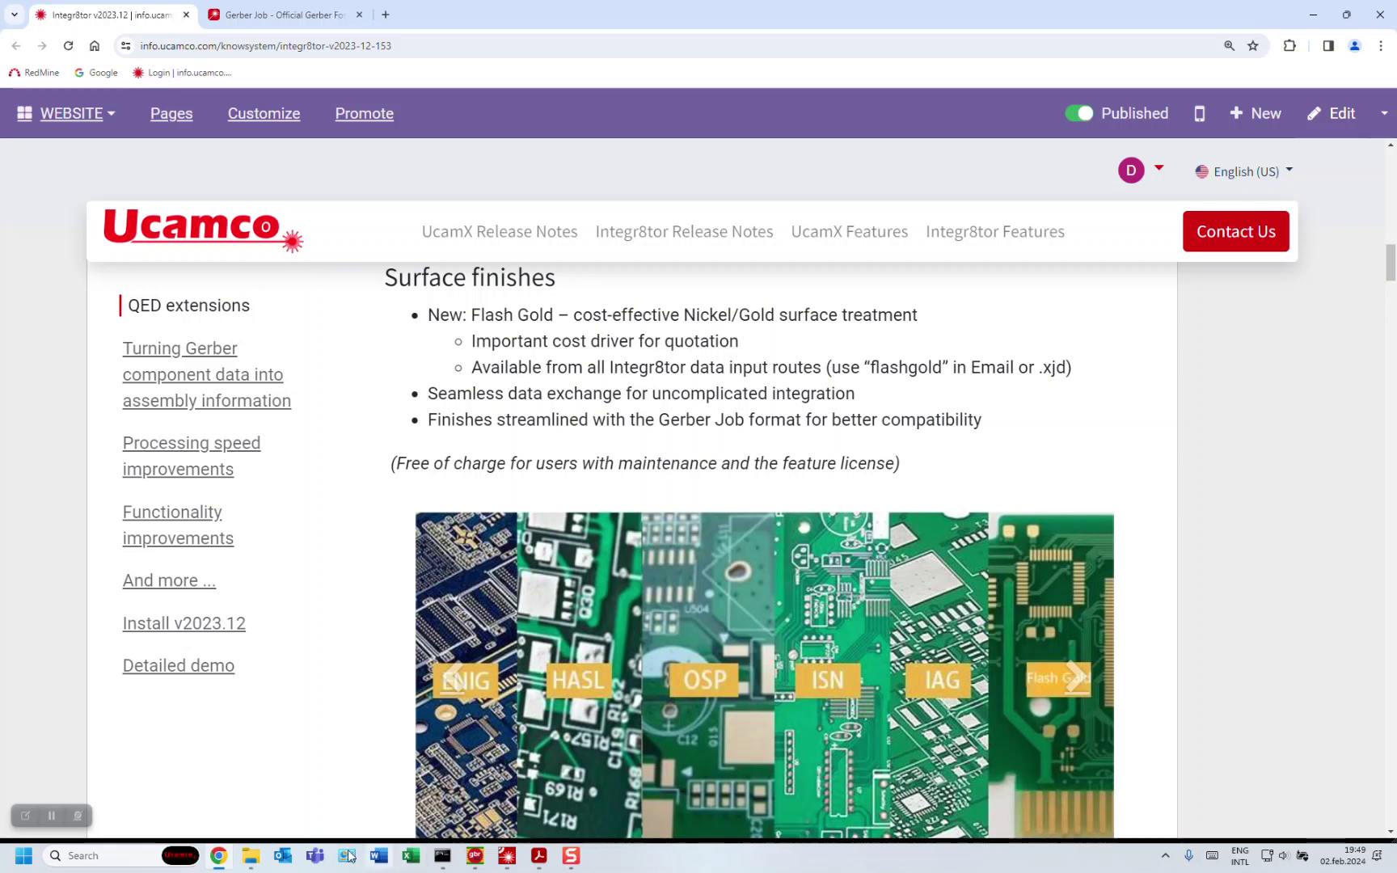
- Switch to Integr8tor Cockpit, review the surface finish options for a new job submission, including Flash Gold, and cancel the submission
click(507, 857)
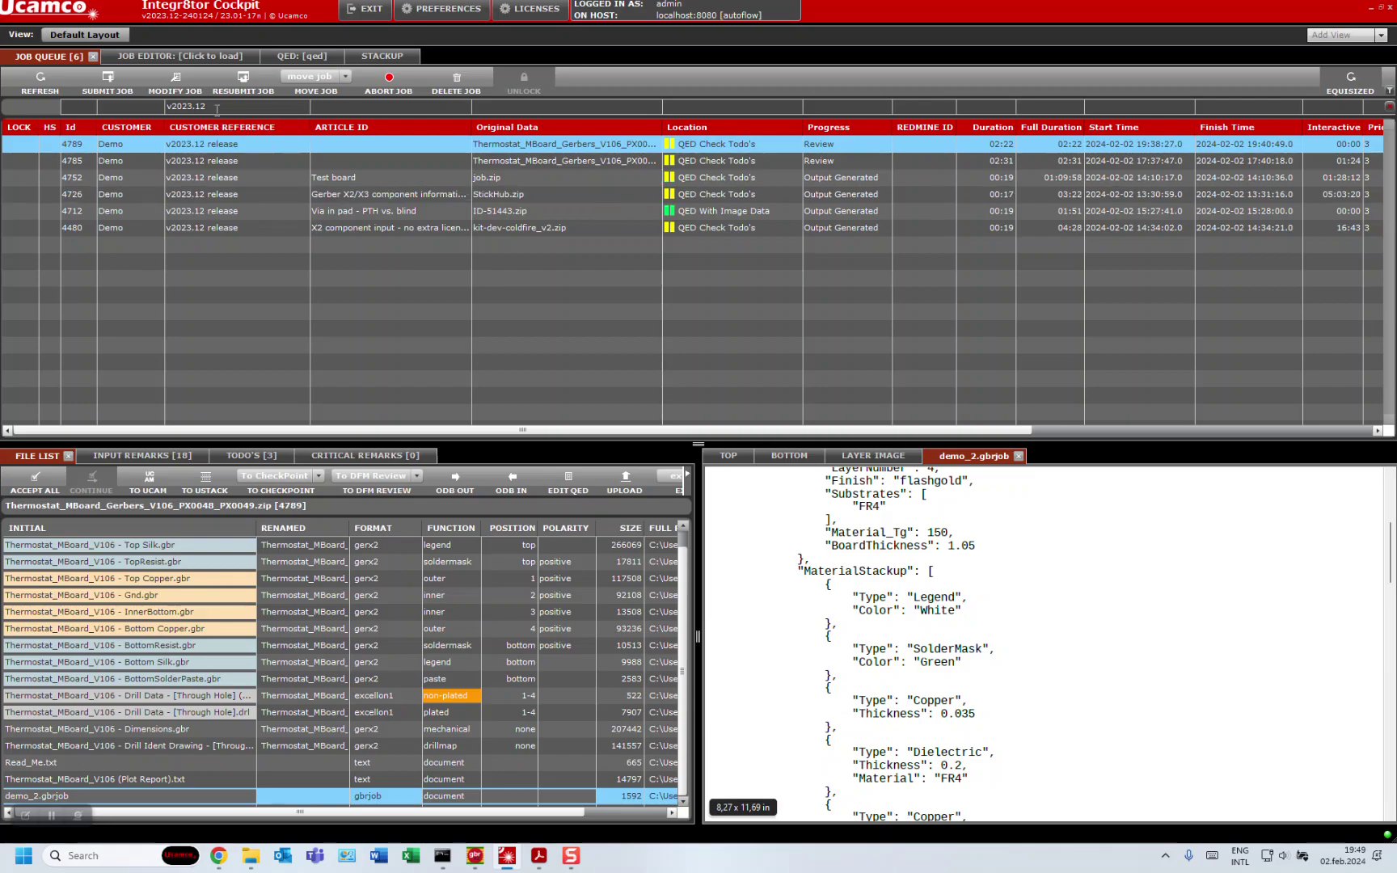
click(109, 76)
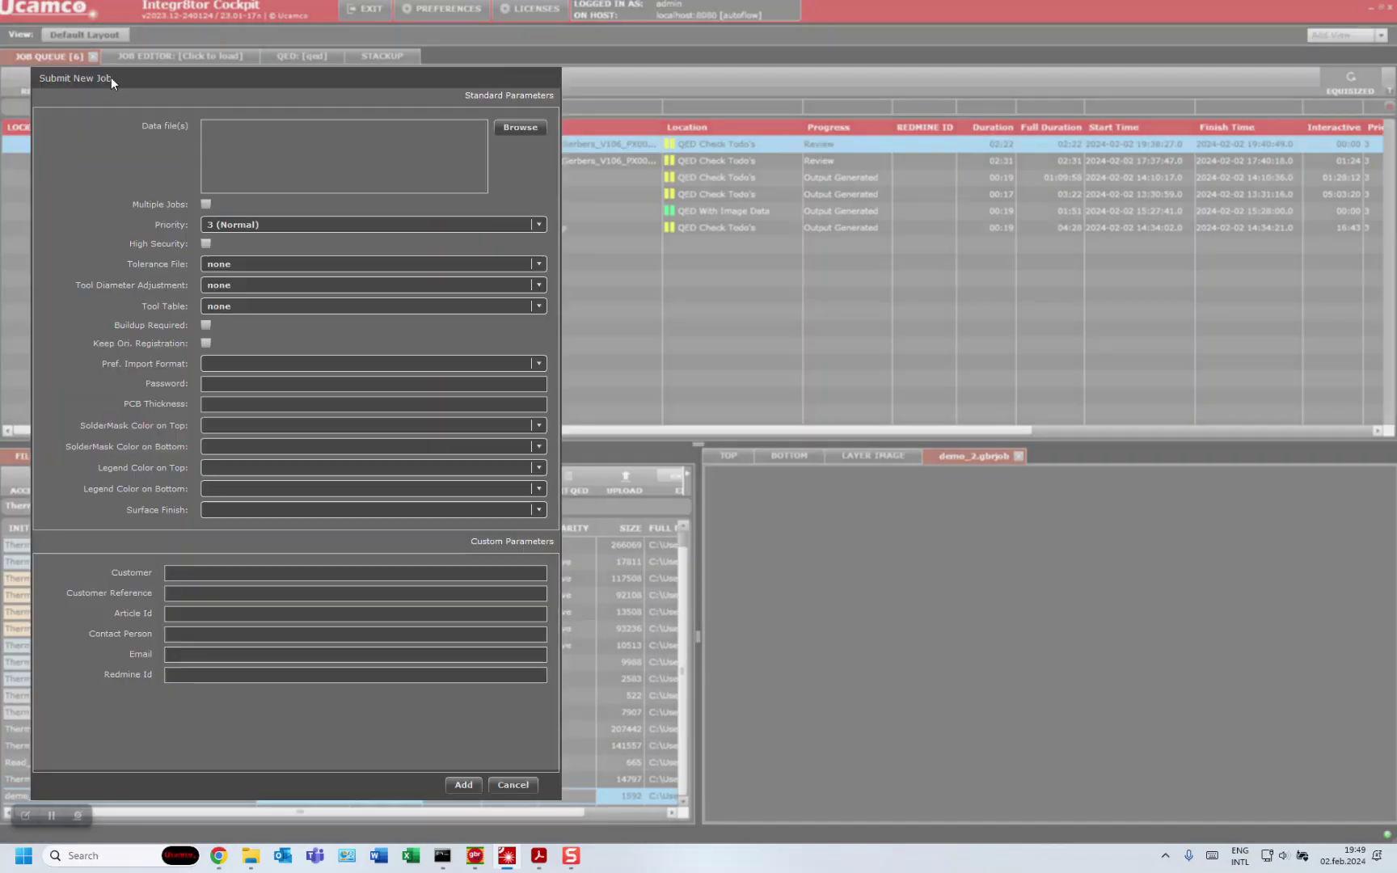
click(540, 509)
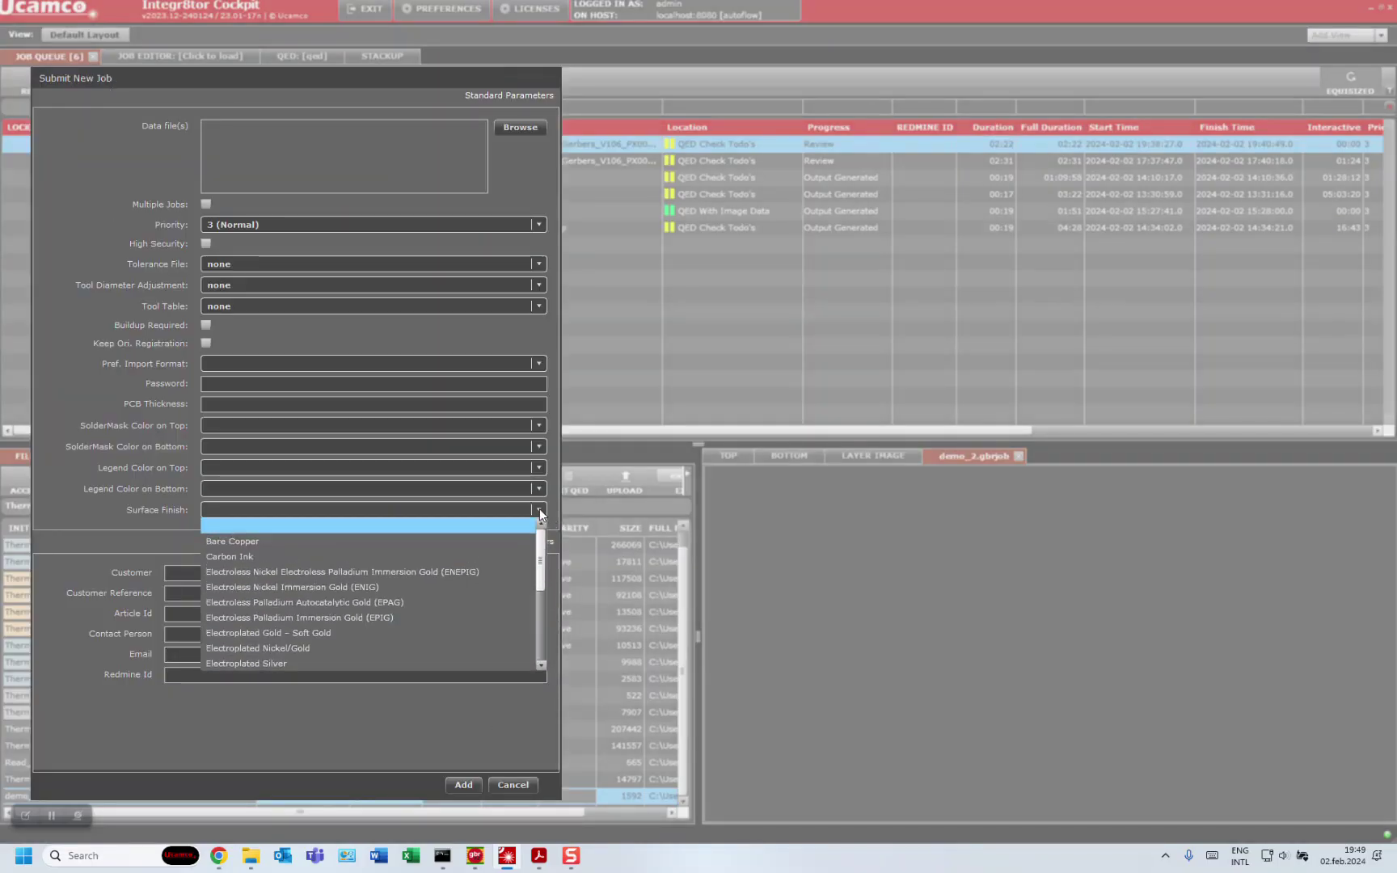
drag(537, 554, 537, 600)
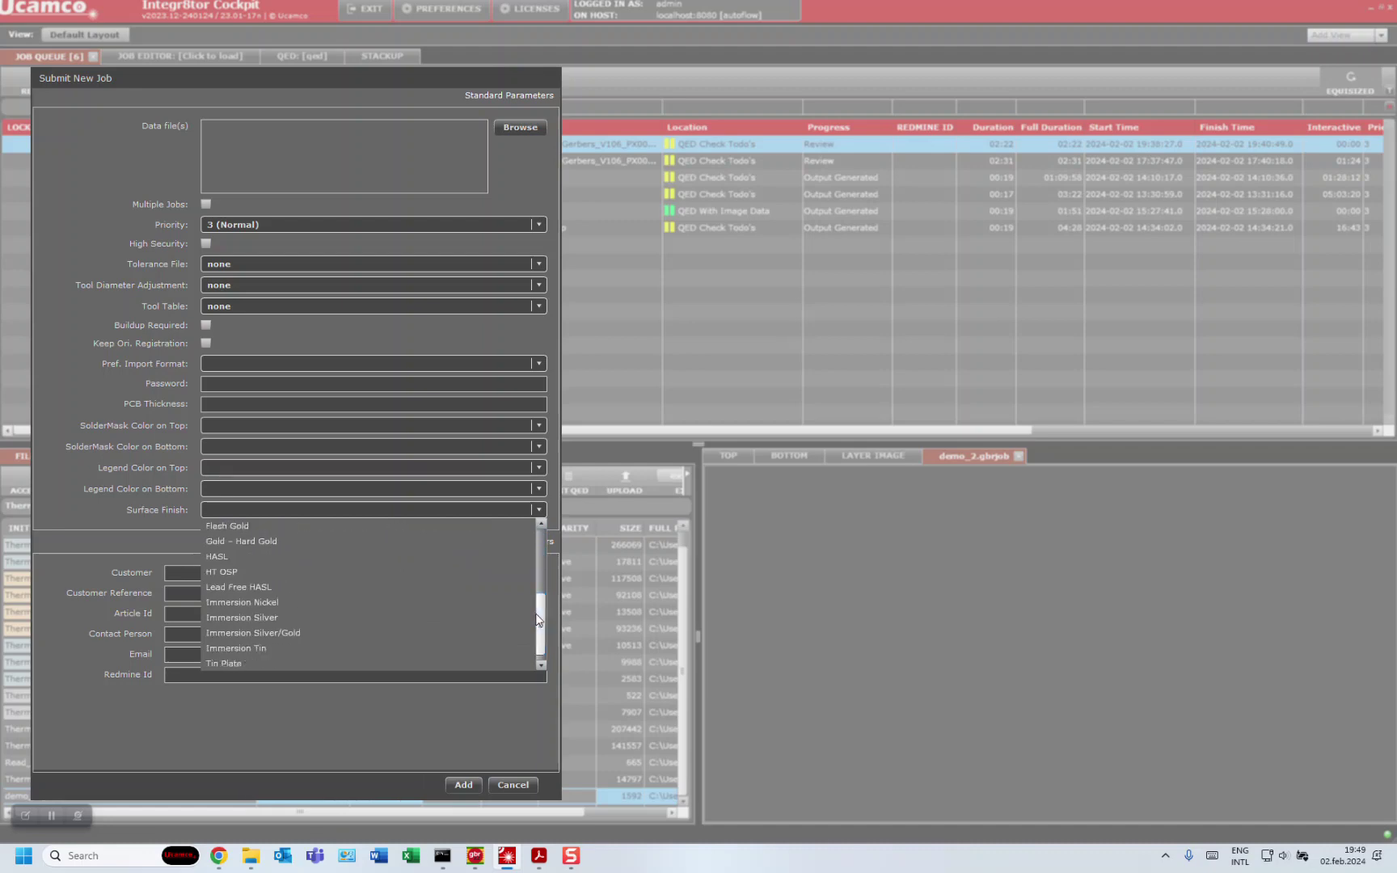
scroll(231, 615, up, 2)
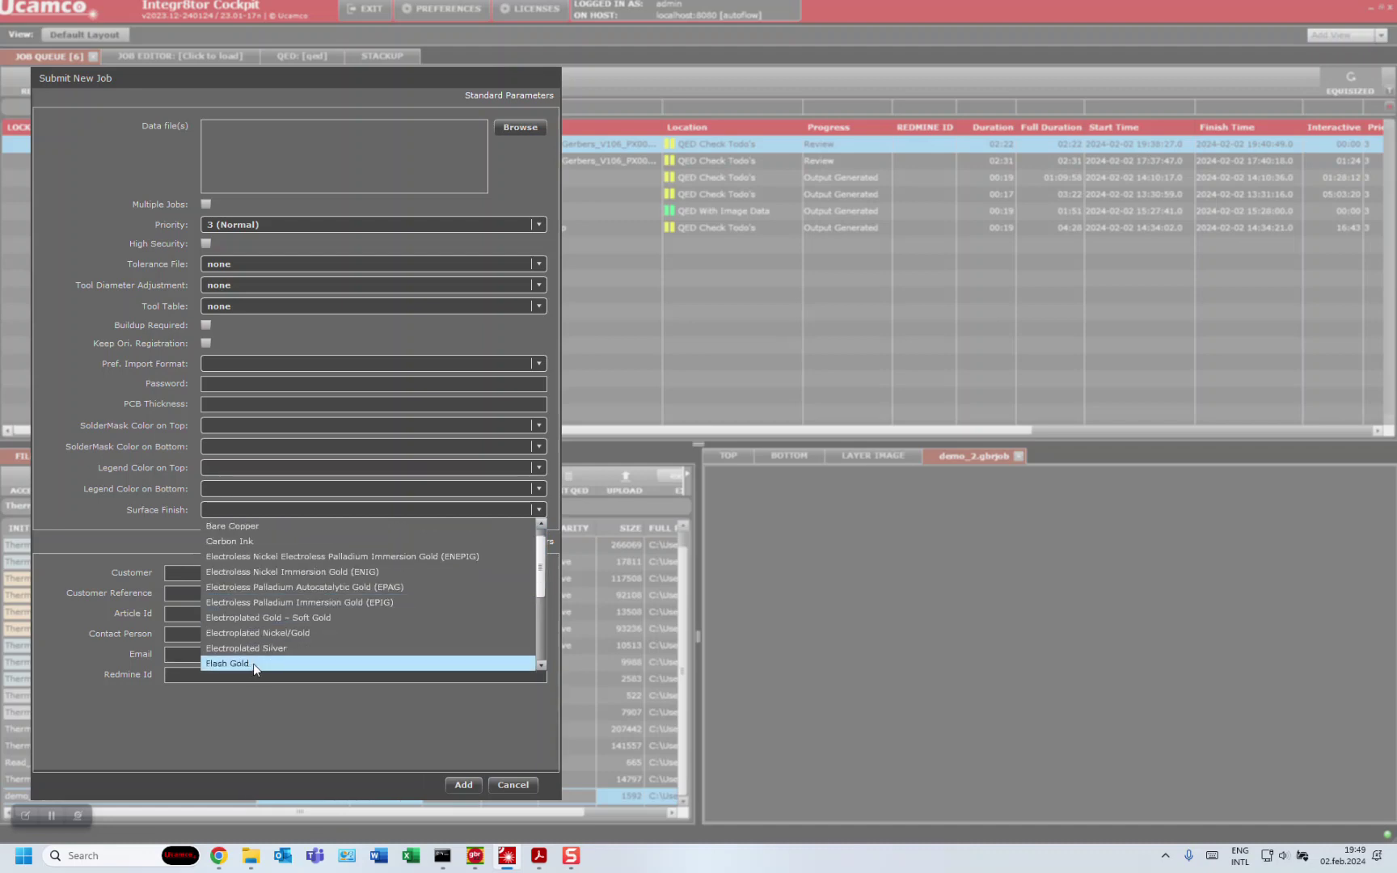
drag(538, 556, 539, 606)
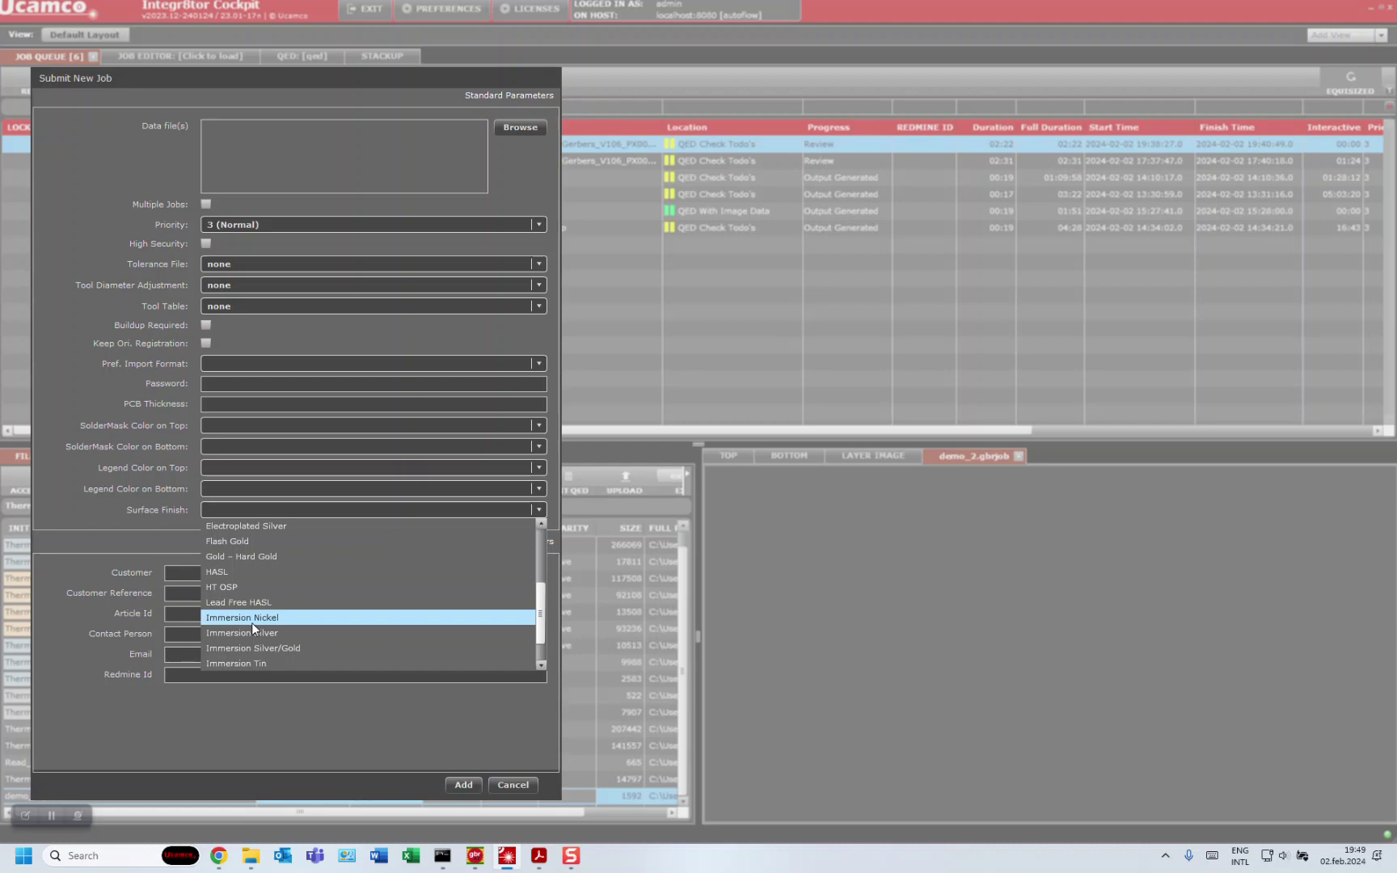
click(538, 509)
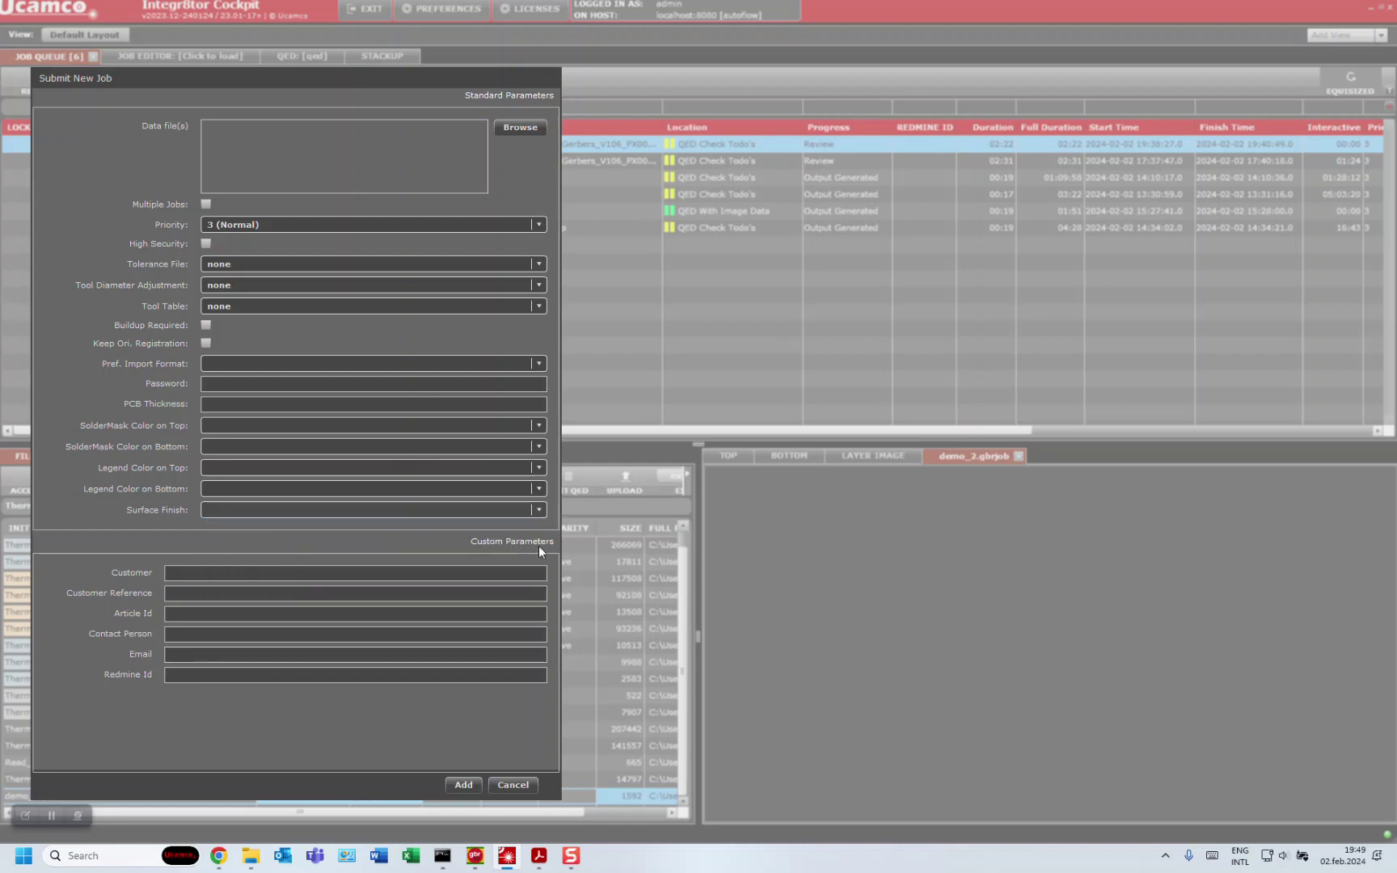
click(514, 785)
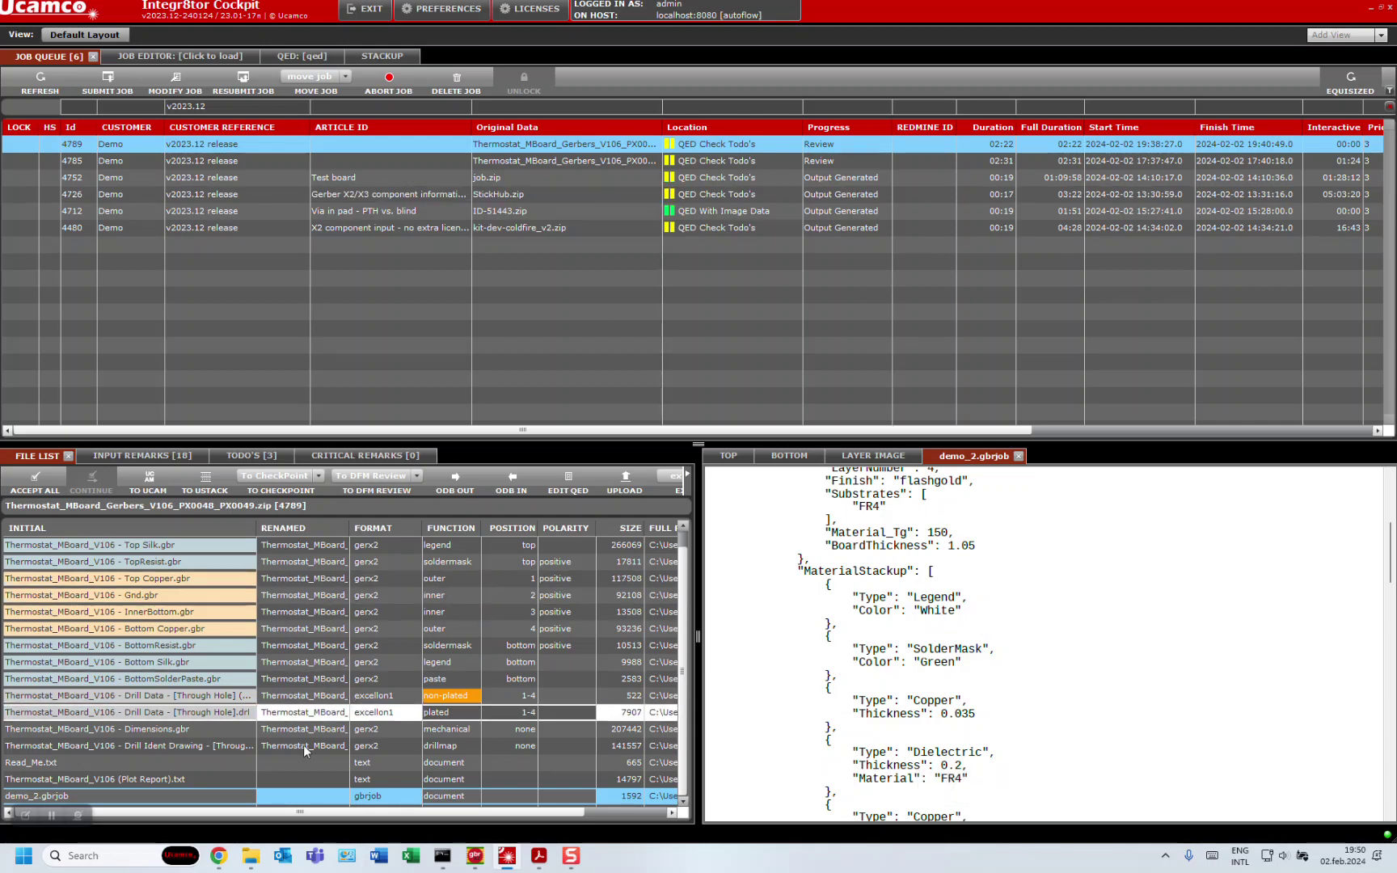
- Switch to Chrome and review the release notes on top and bottom solder mask and legend colors and on surface finishes
click(222, 860)
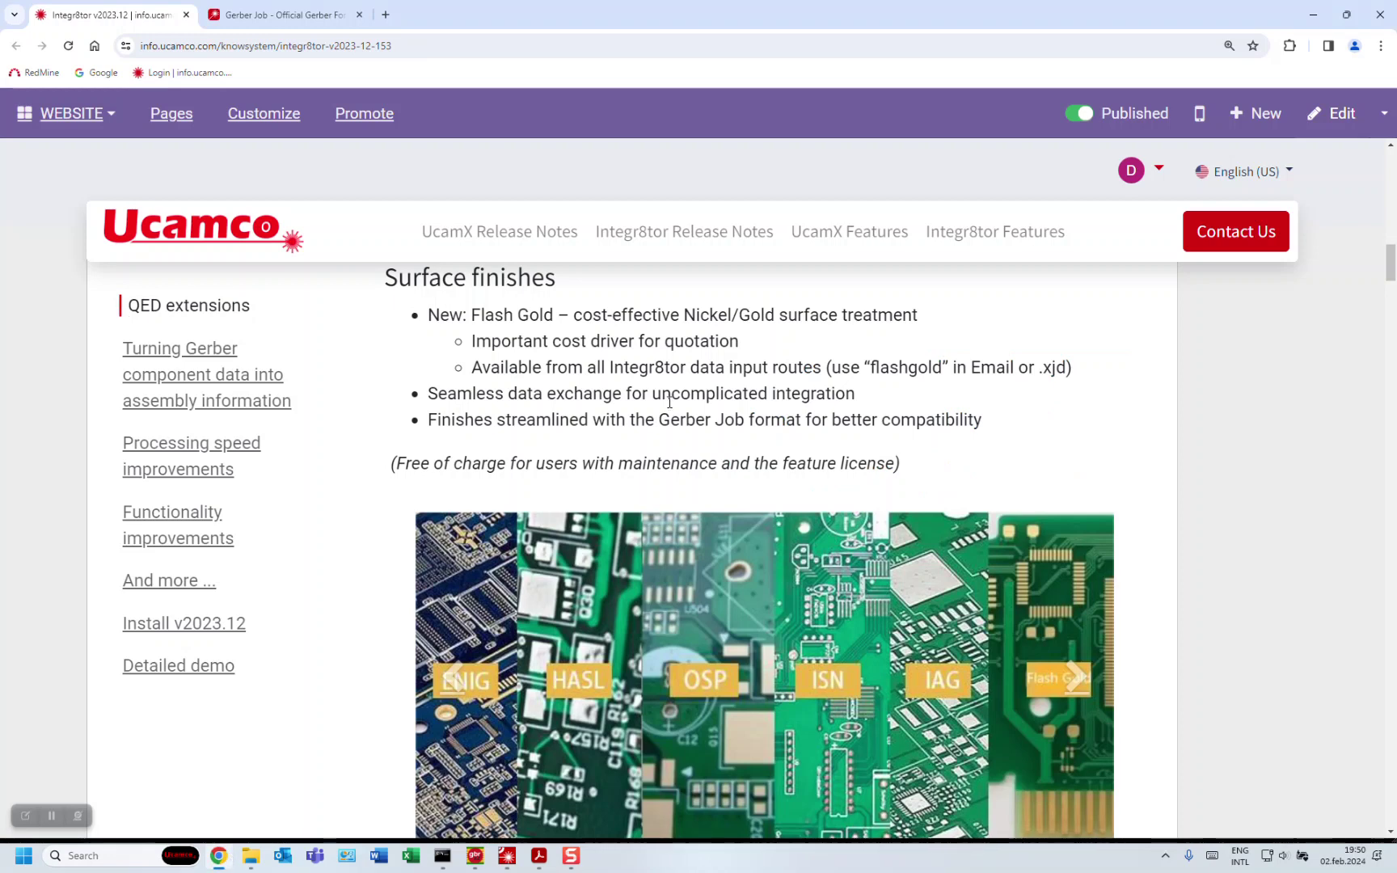
scroll(713, 411, up, 1)
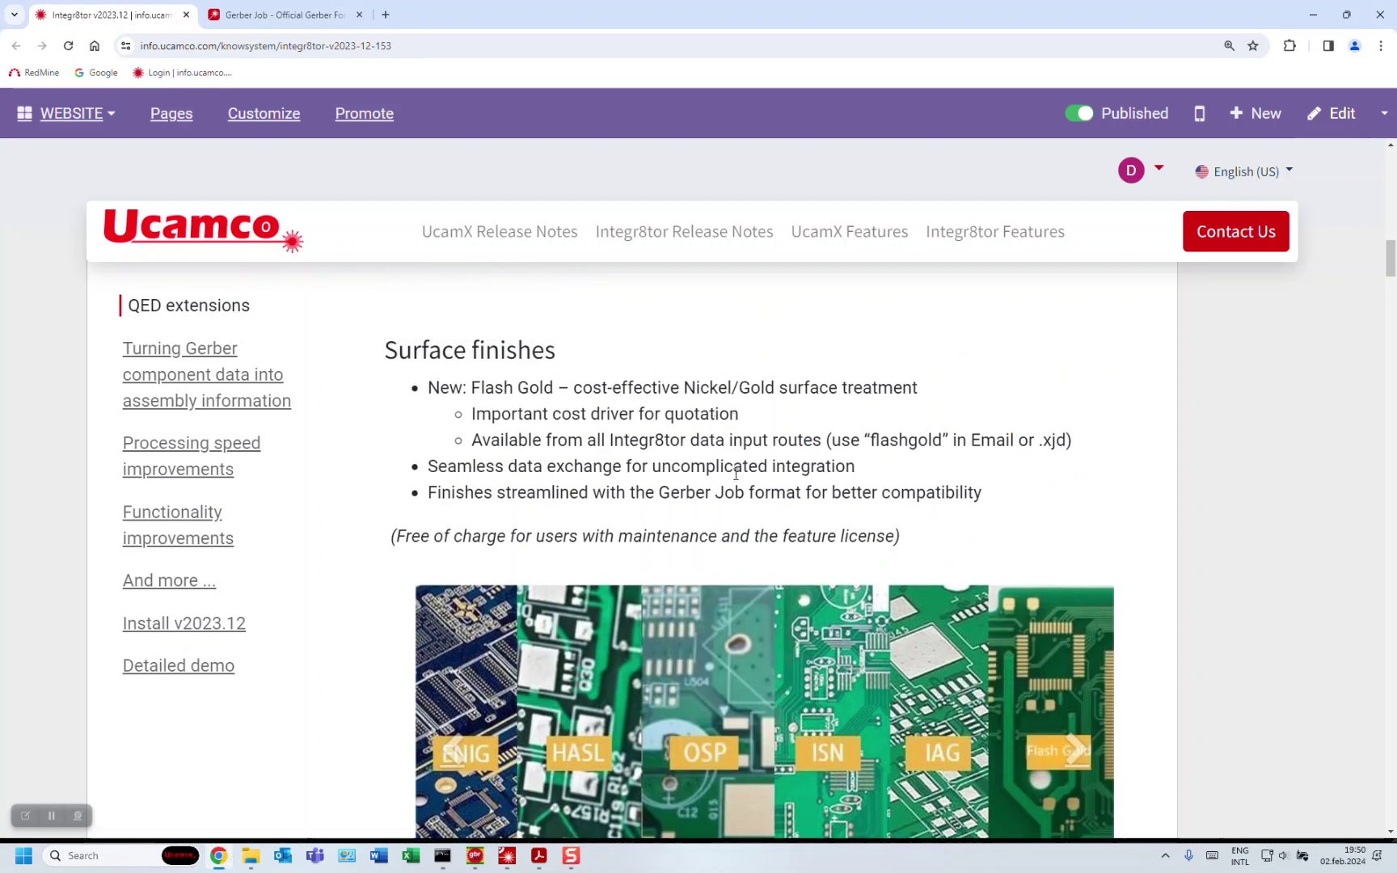
scroll(736, 475, up, 3)
scroll(736, 474, up, 5)
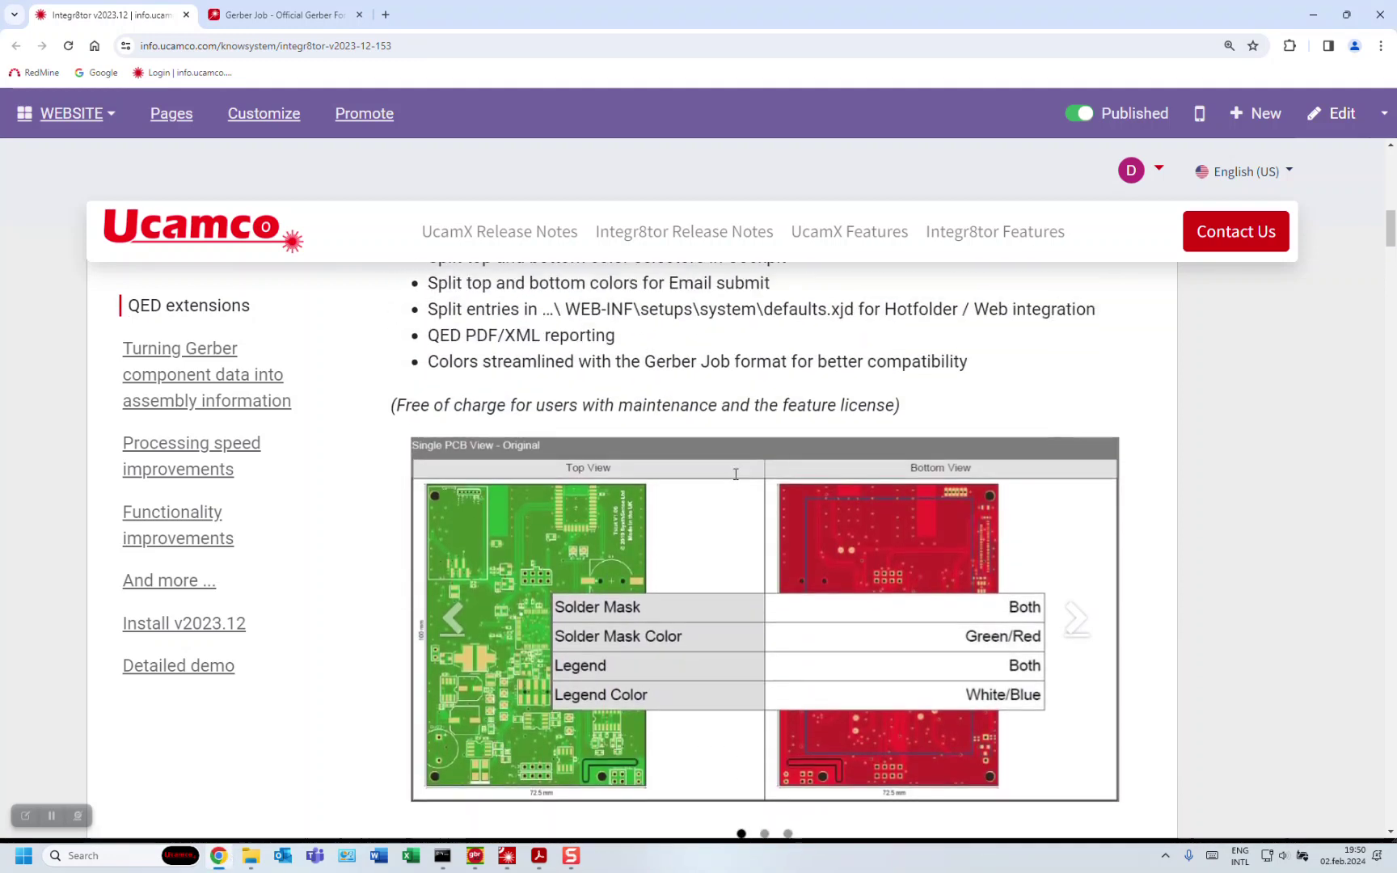
scroll(752, 415, up, 1)
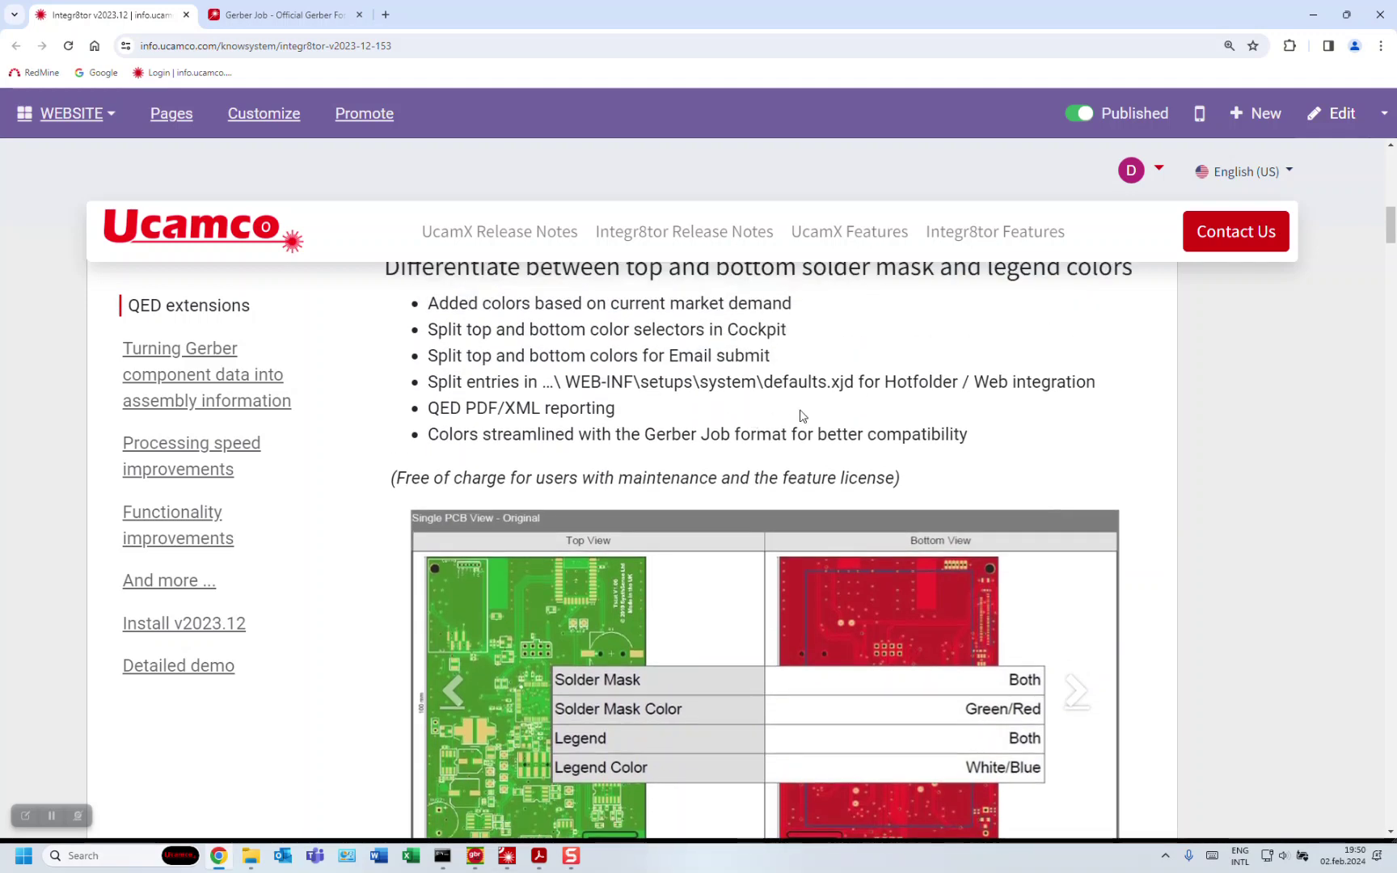
scroll(824, 446, down, 3)
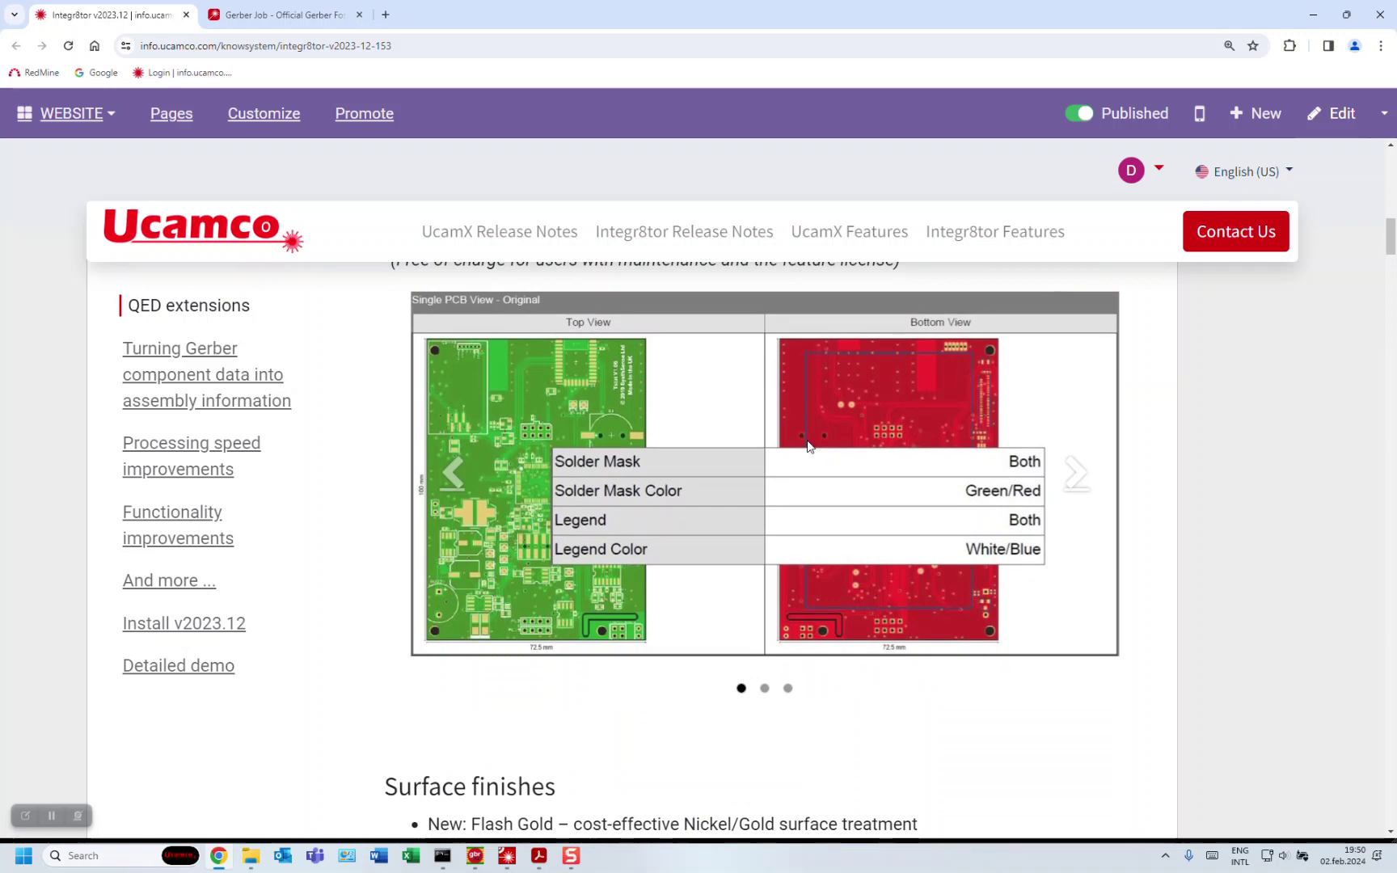
scroll(585, 433, up, 2)
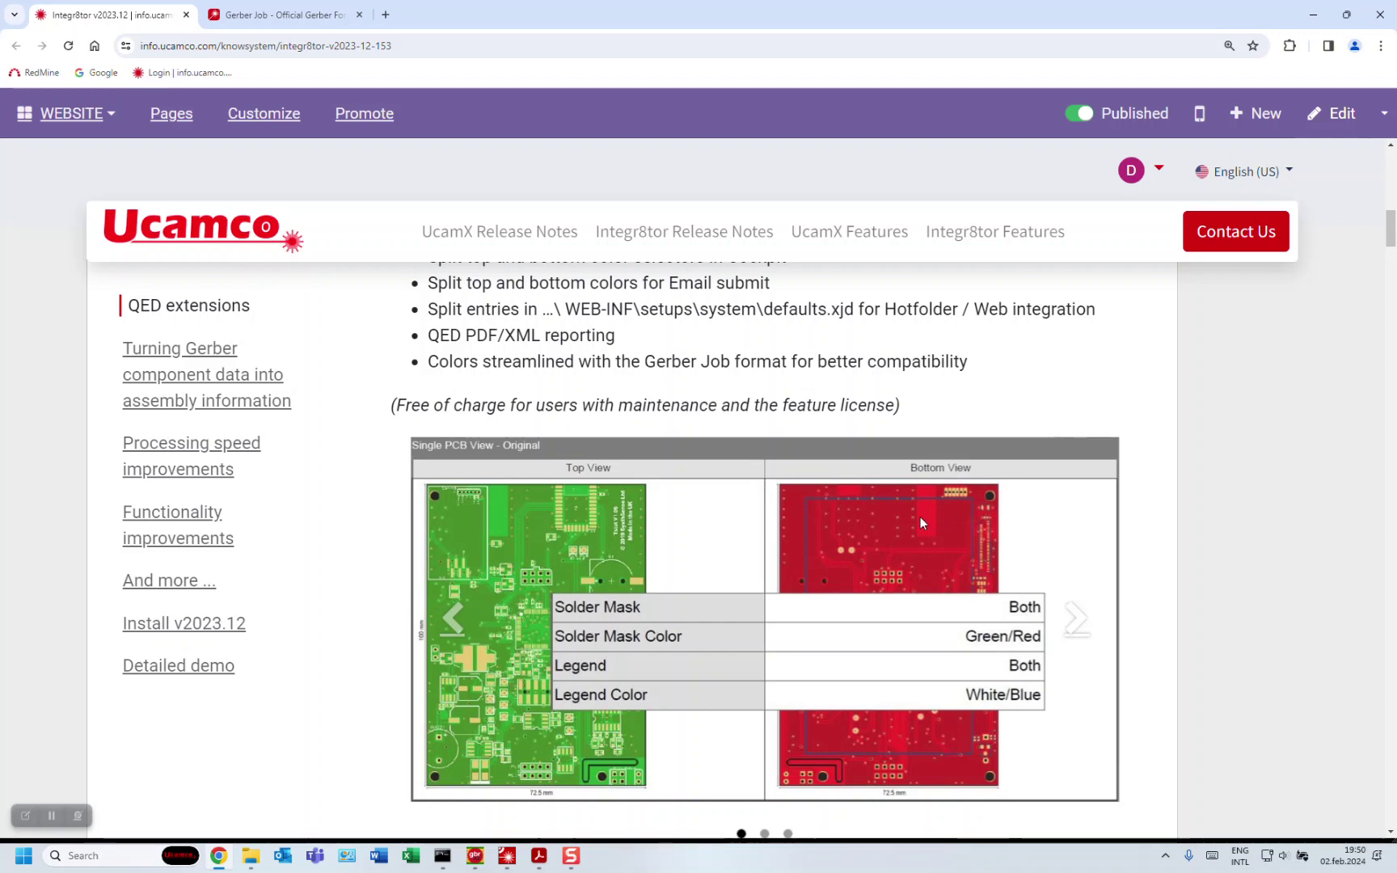
scroll(920, 516, down, 1)
scroll(920, 523, down, 2)
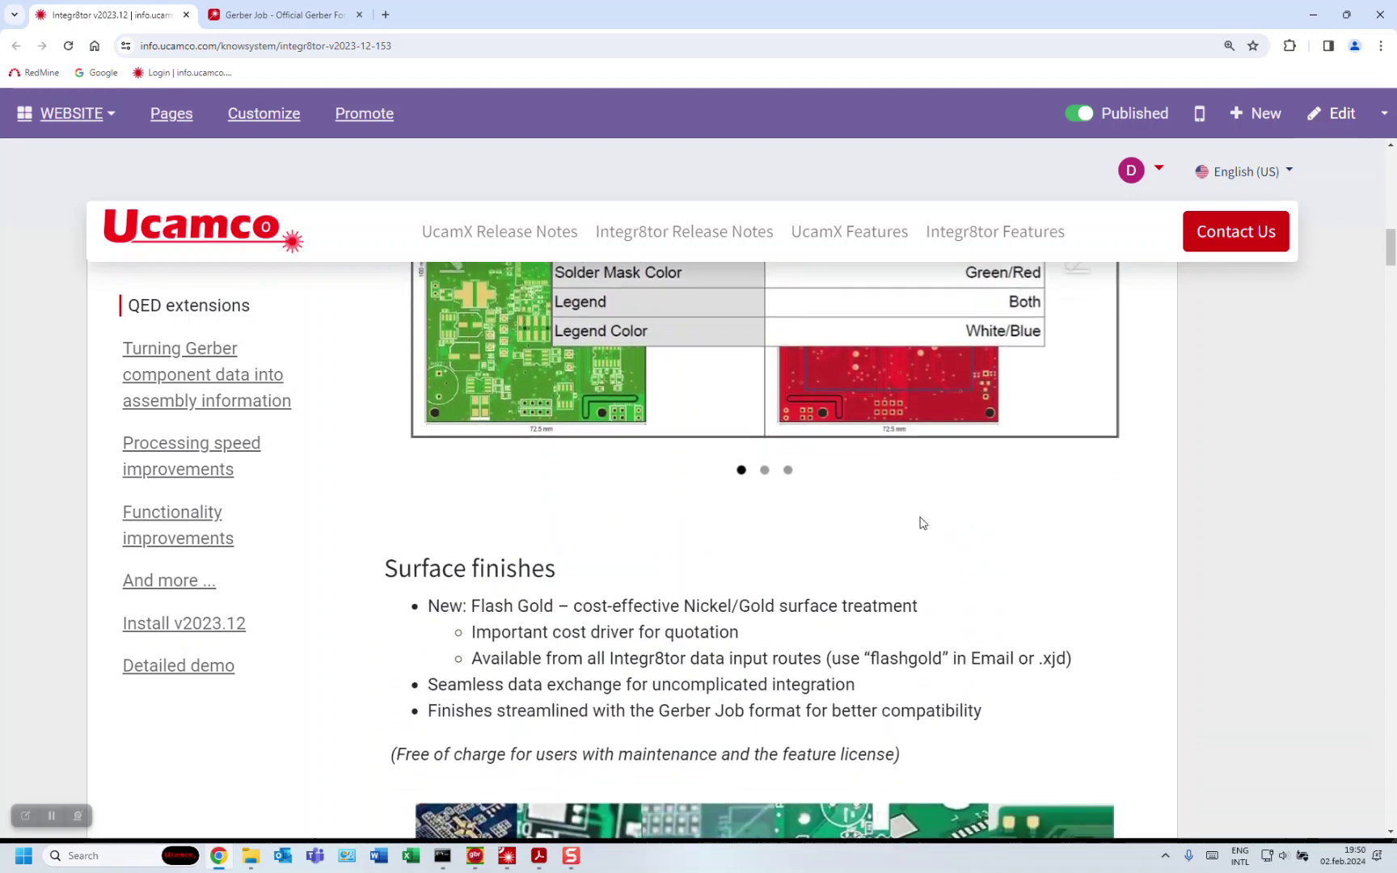
scroll(698, 538, down, 1)
scroll(699, 540, down, 1)
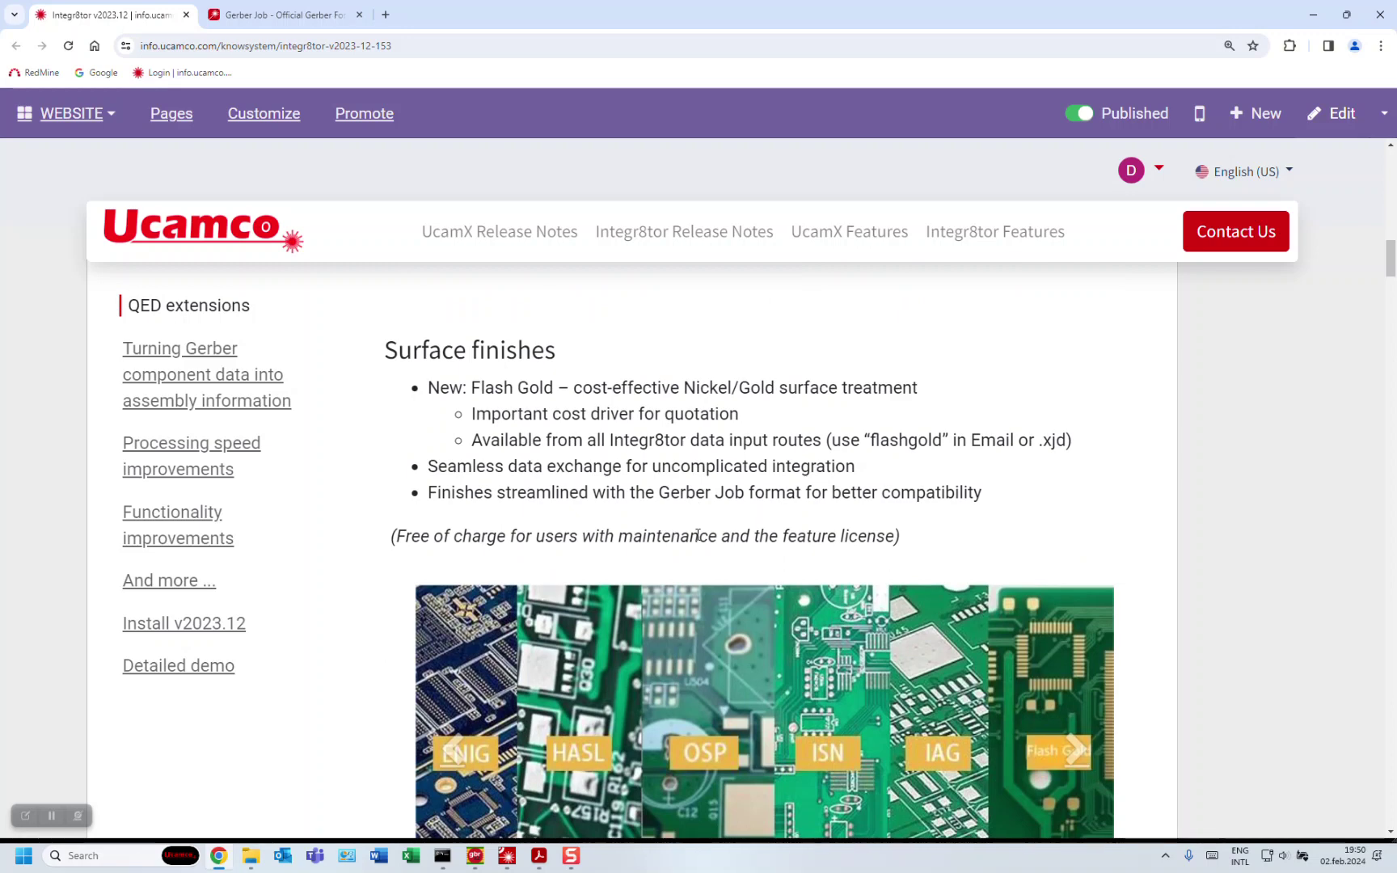
- Read the Via in Pad recognition and reporting section of the release notes, including its example QED summary table
scroll(697, 535, down, 5)
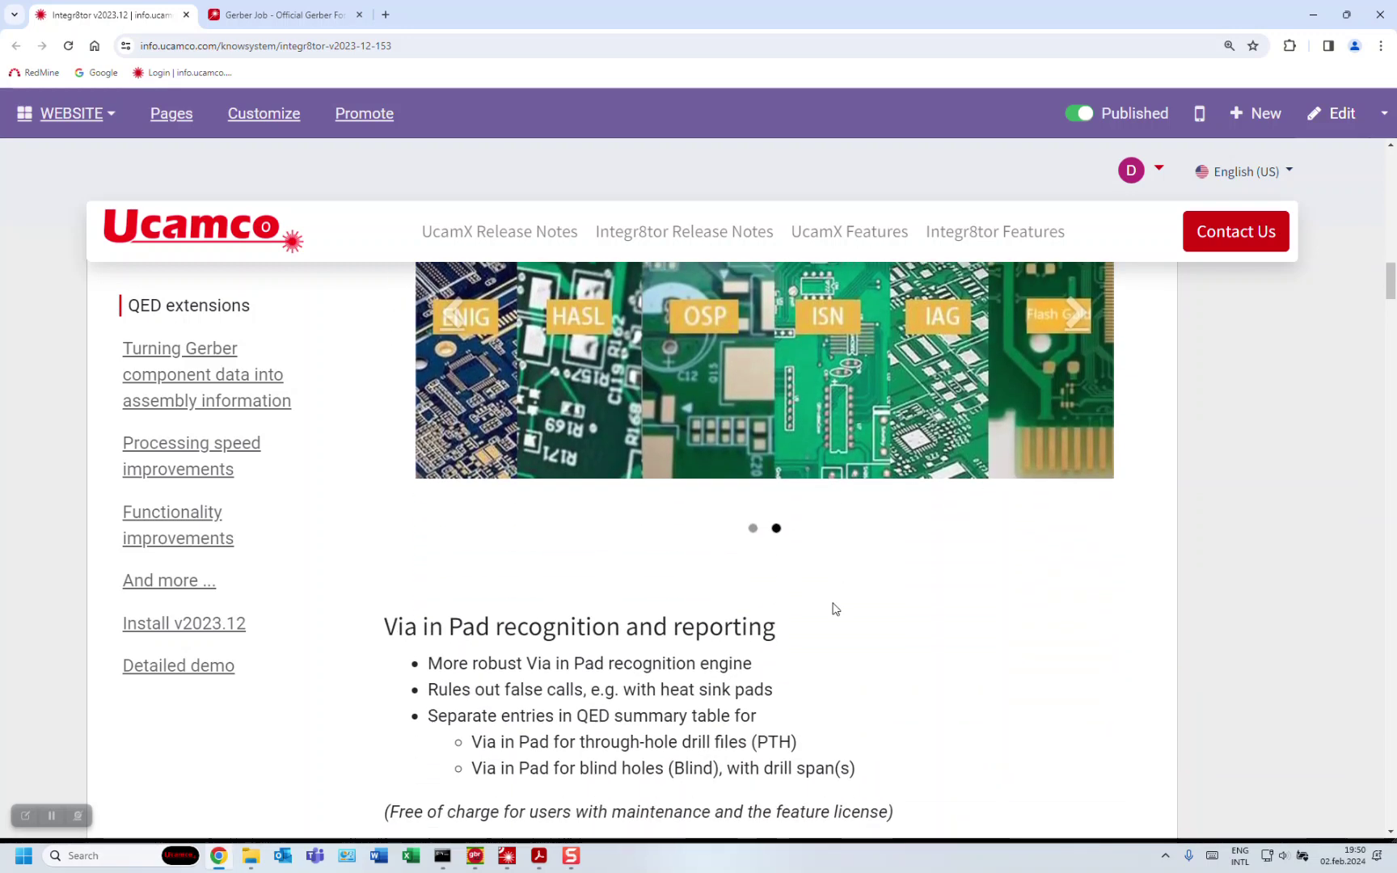
scroll(835, 609, down, 4)
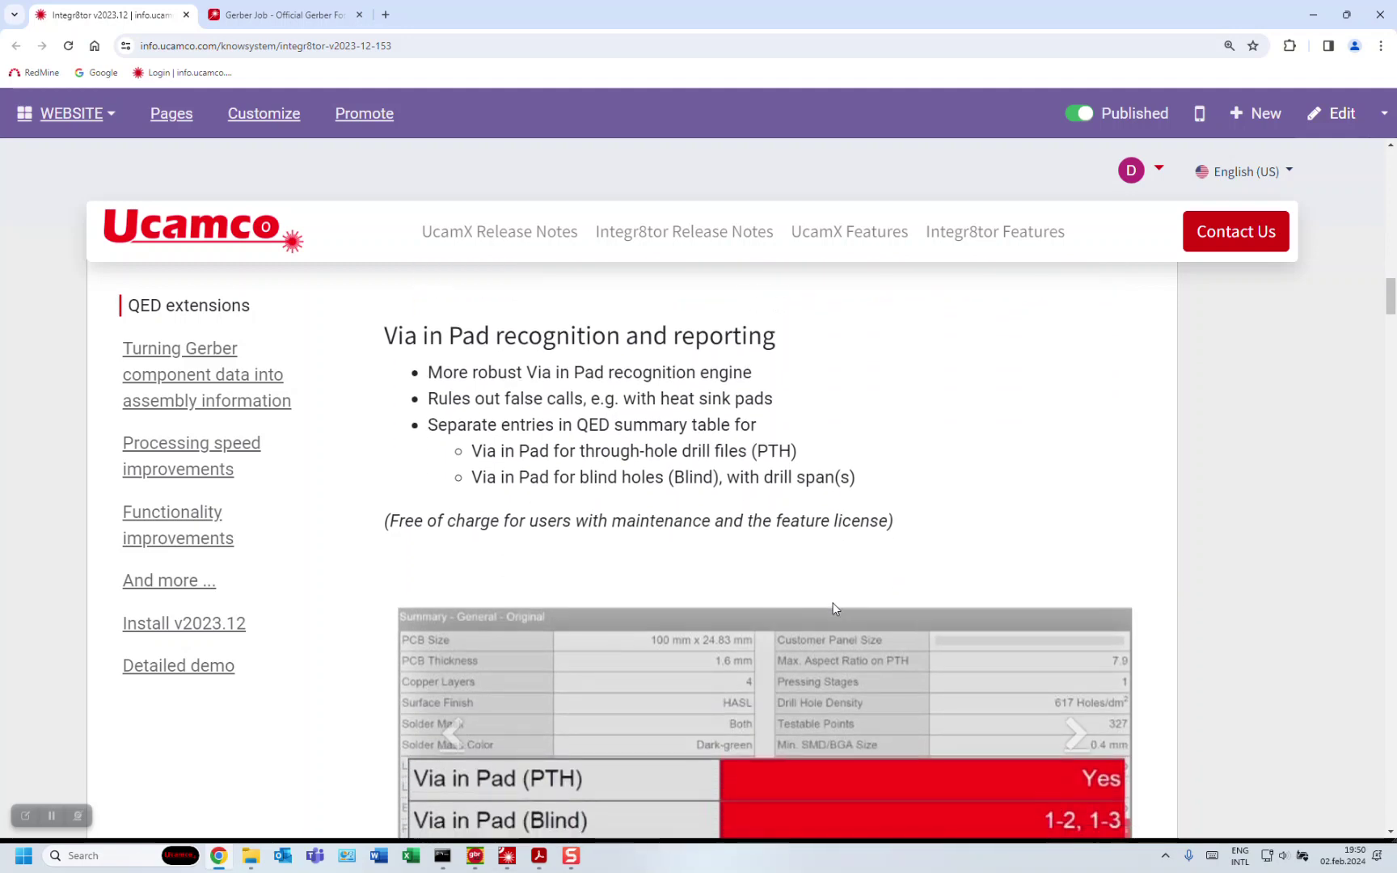
scroll(835, 609, down, 1)
scroll(835, 608, up, 1)
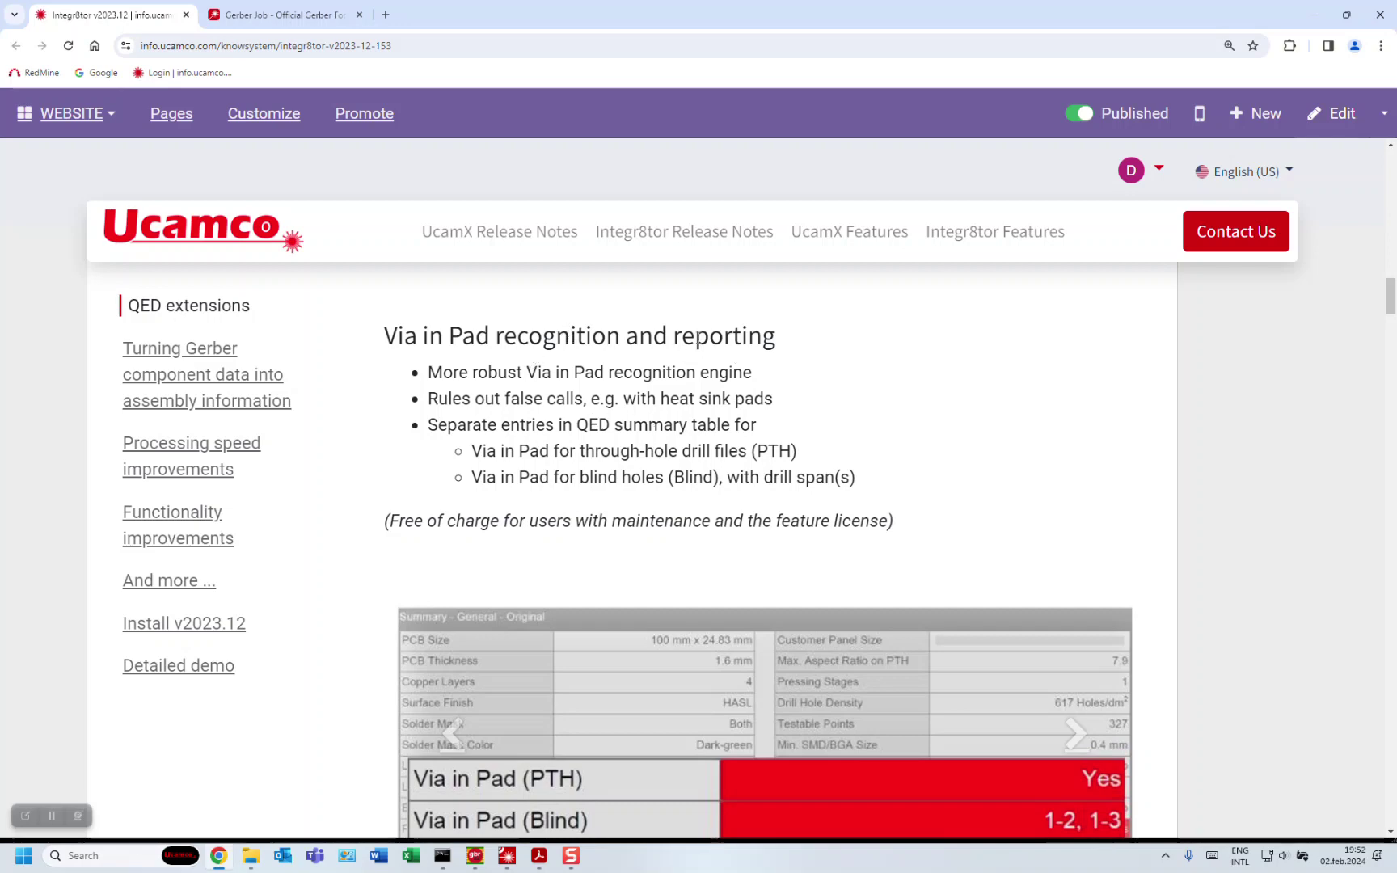
scroll(671, 341, down, 3)
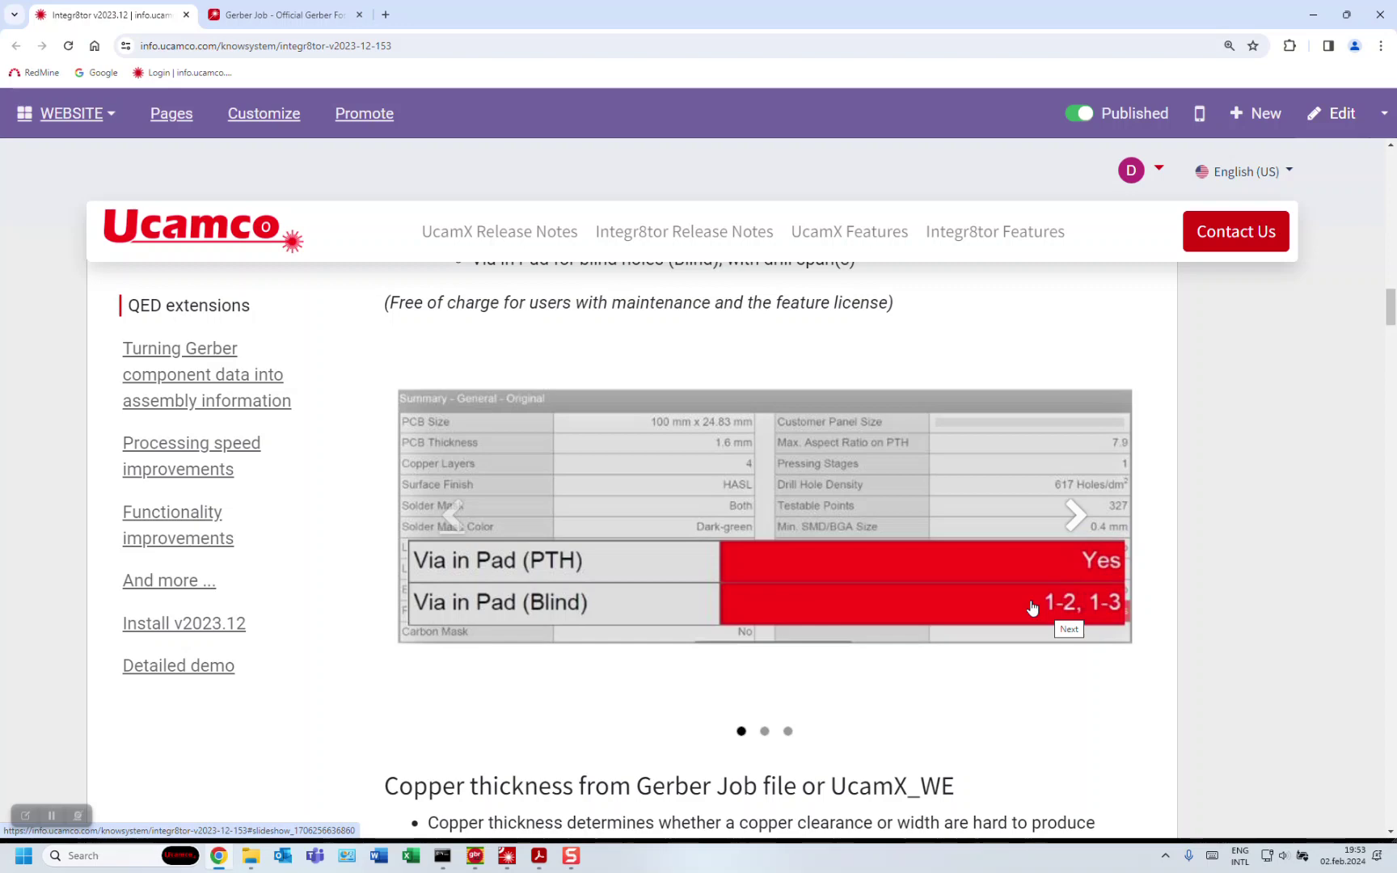
- Switch to Integr8tor Cockpit, load job 4712 from the queue and check the Via in Pad entries in its QED general summary
click(507, 856)
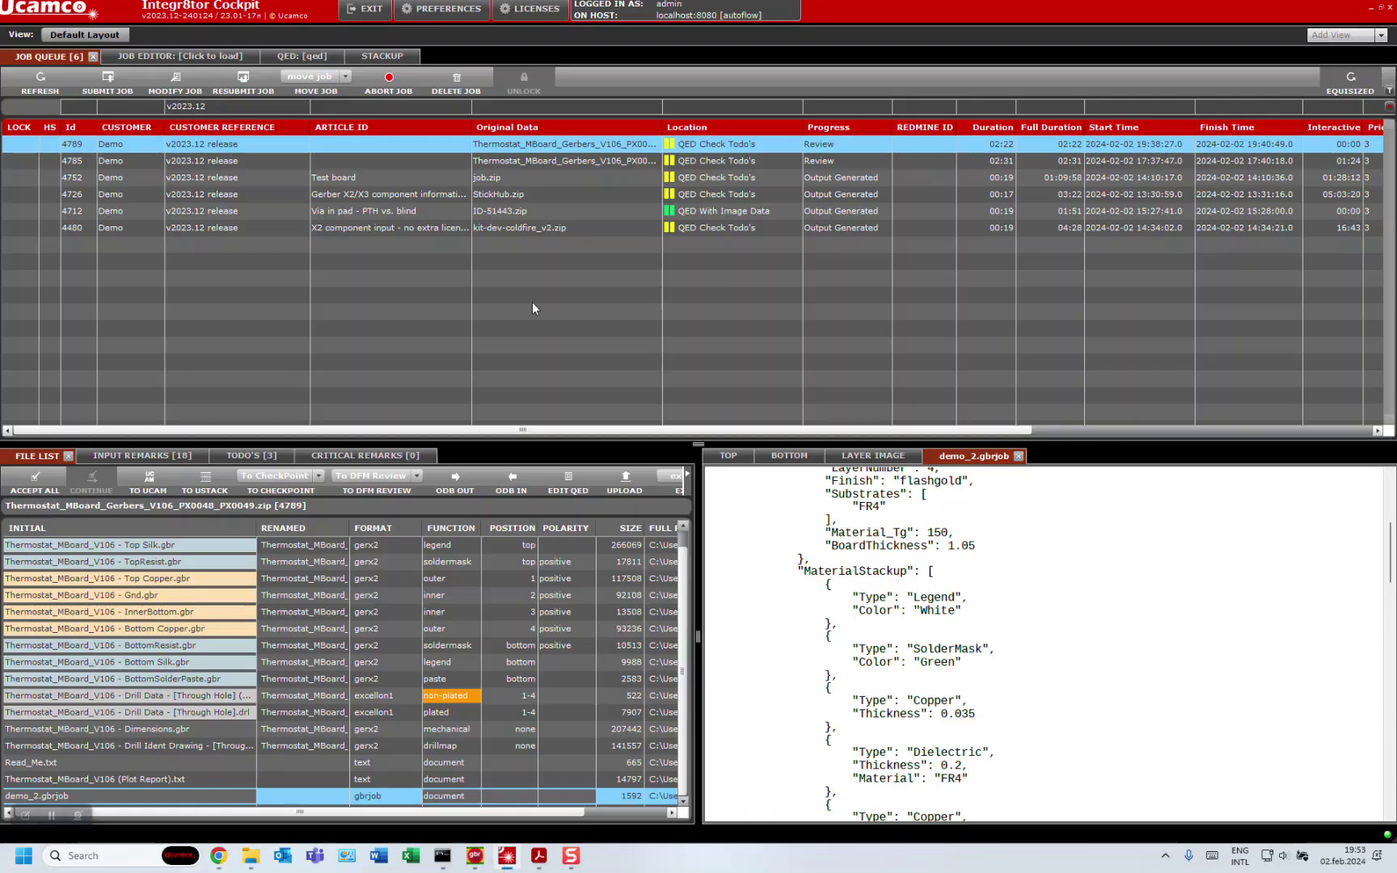
click(380, 211)
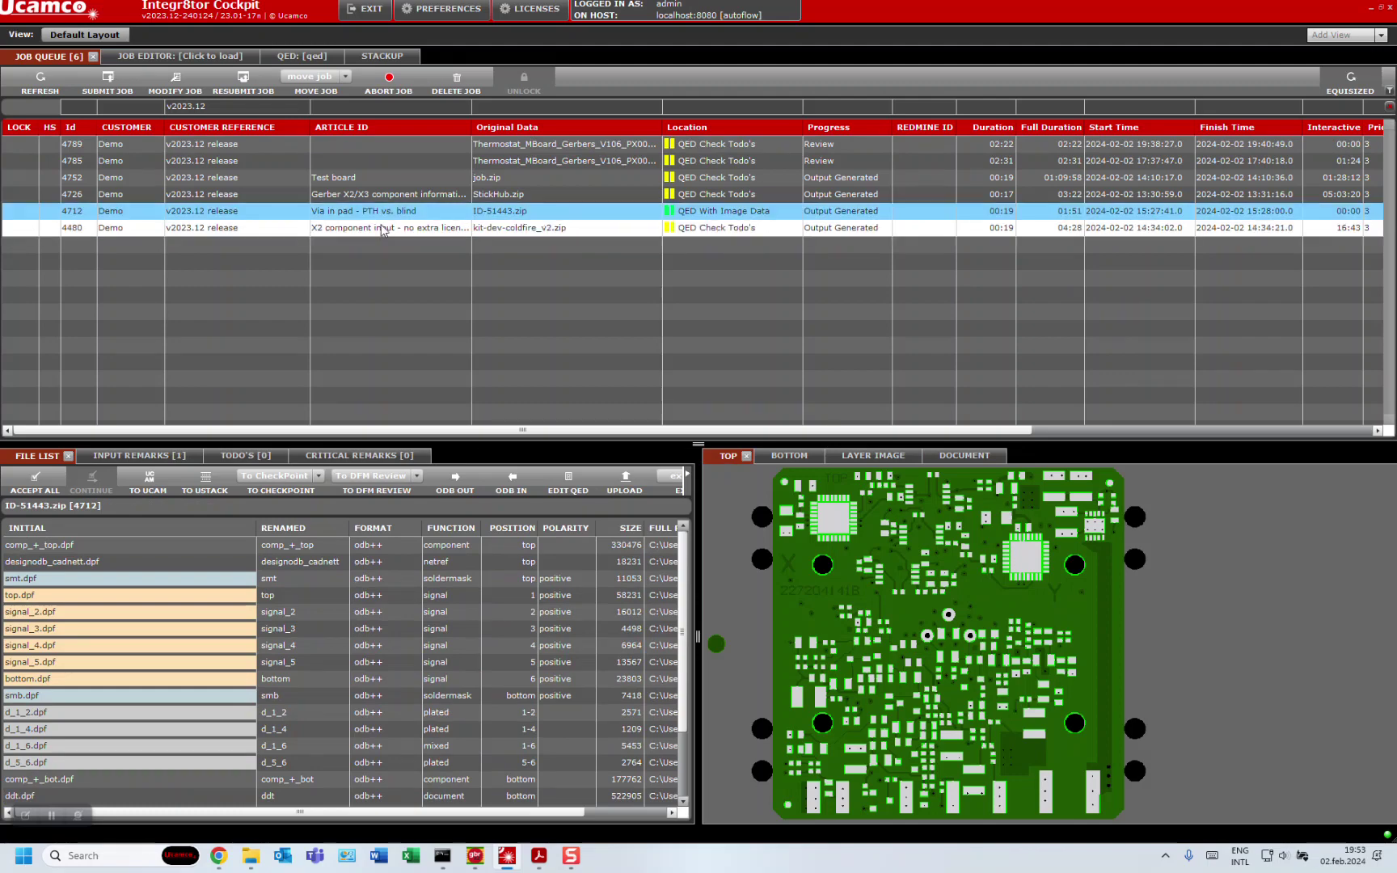
click(304, 56)
scroll(414, 309, down, 10)
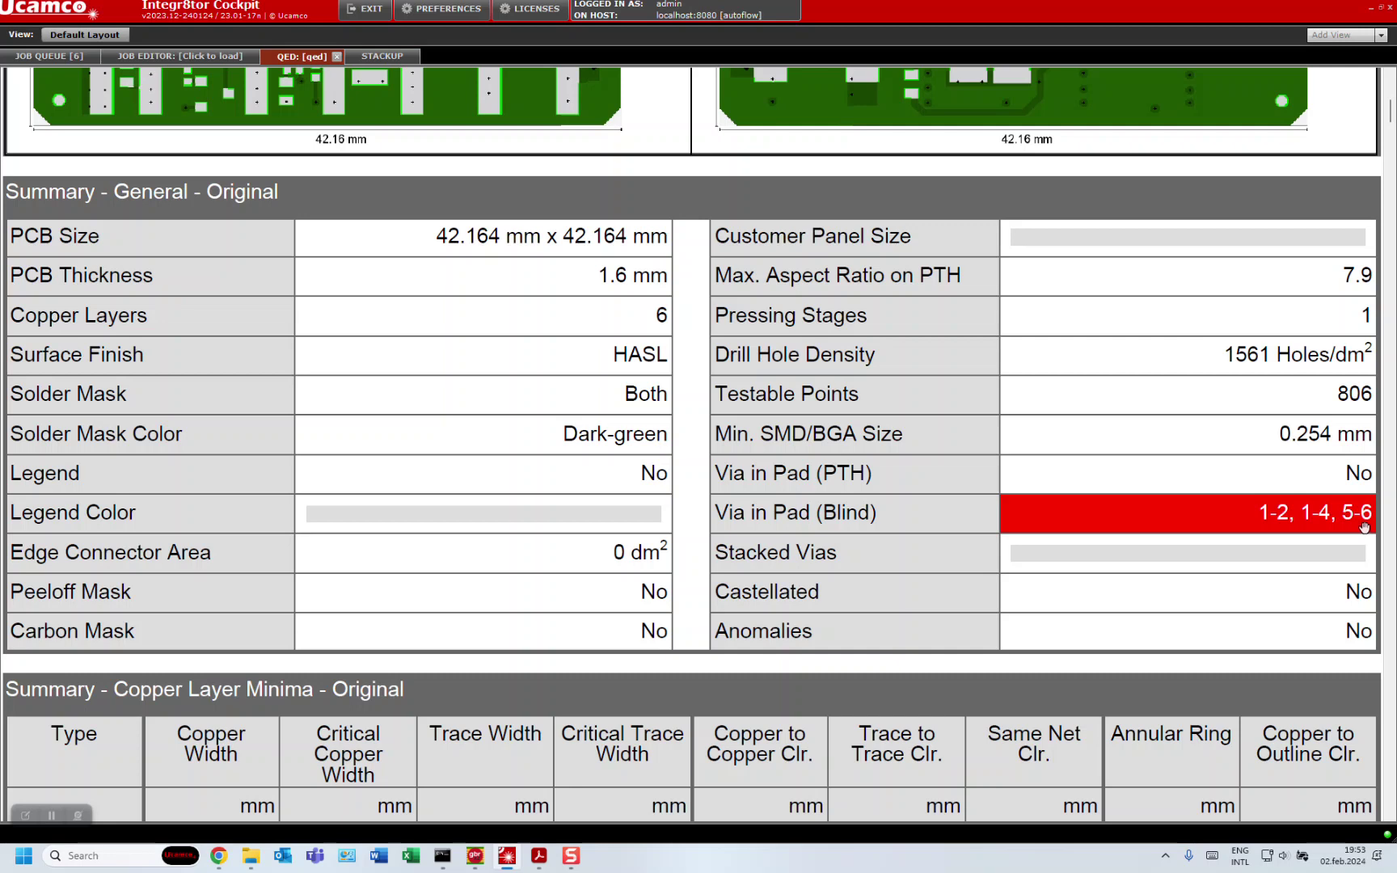
- Examine job 4712's stackup with its drill spans, return to the QED report, and switch to the release notes in Chrome
click(397, 63)
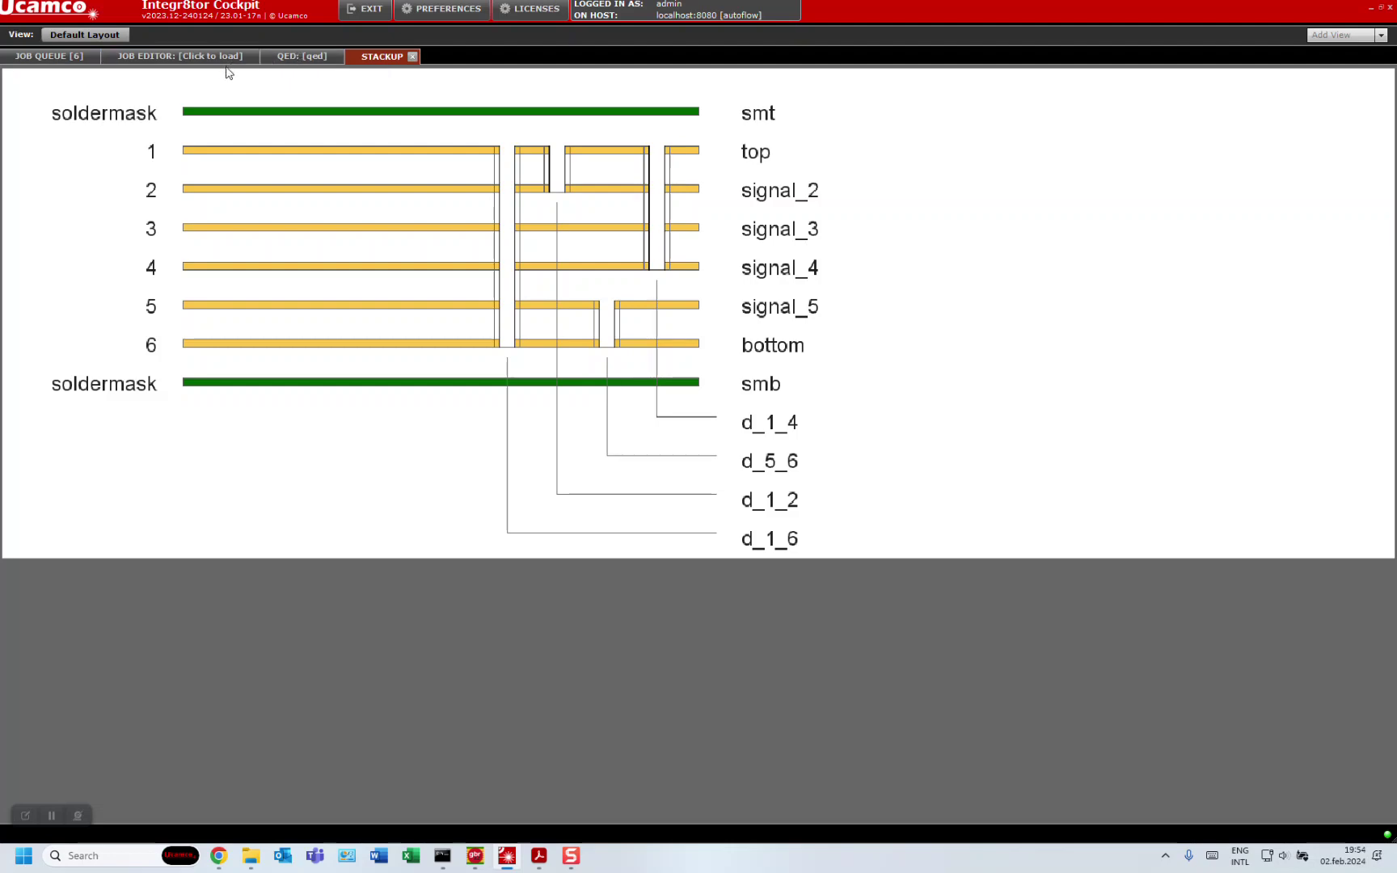
click(309, 57)
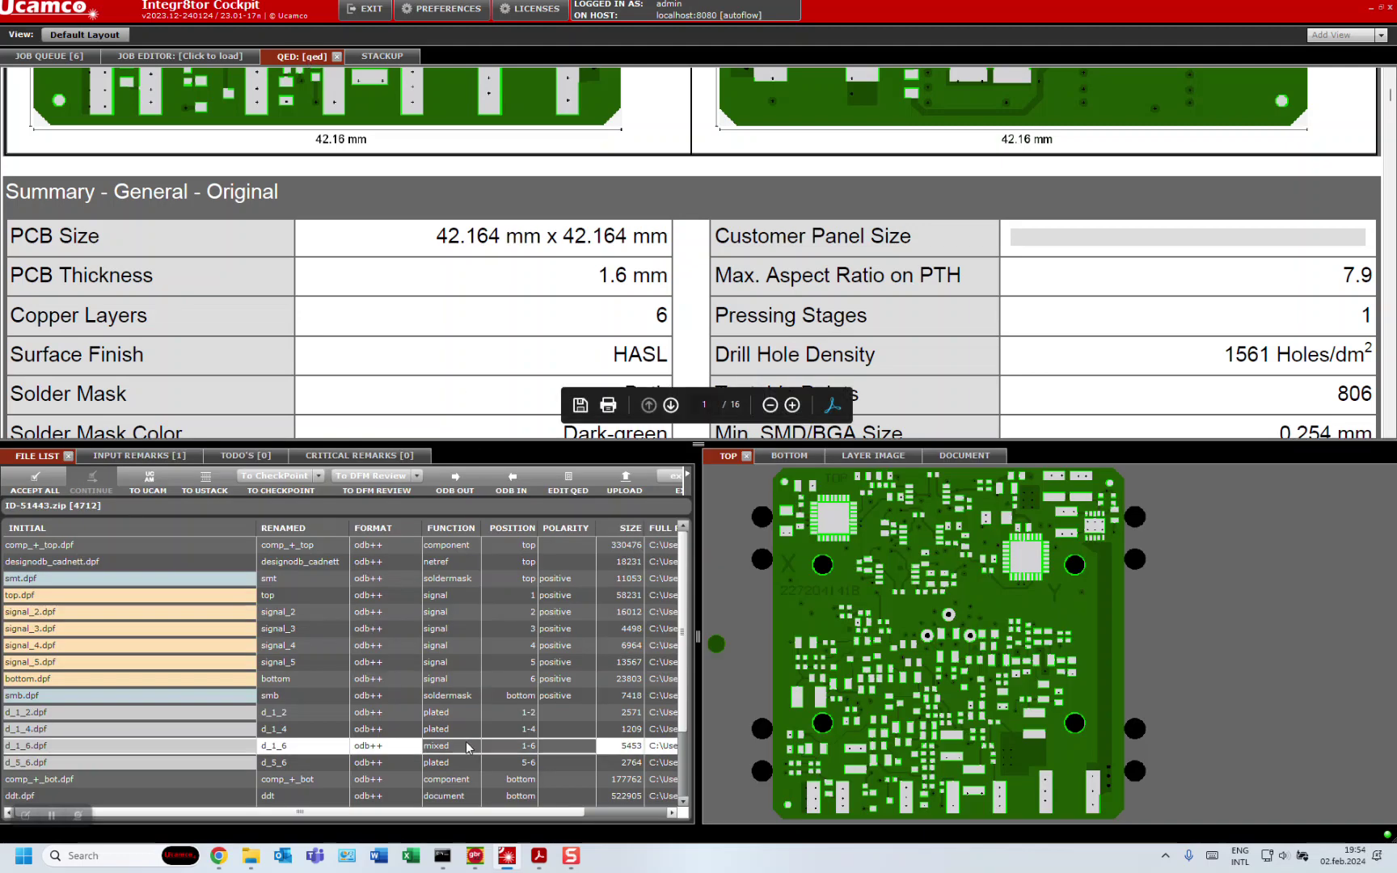
click(219, 855)
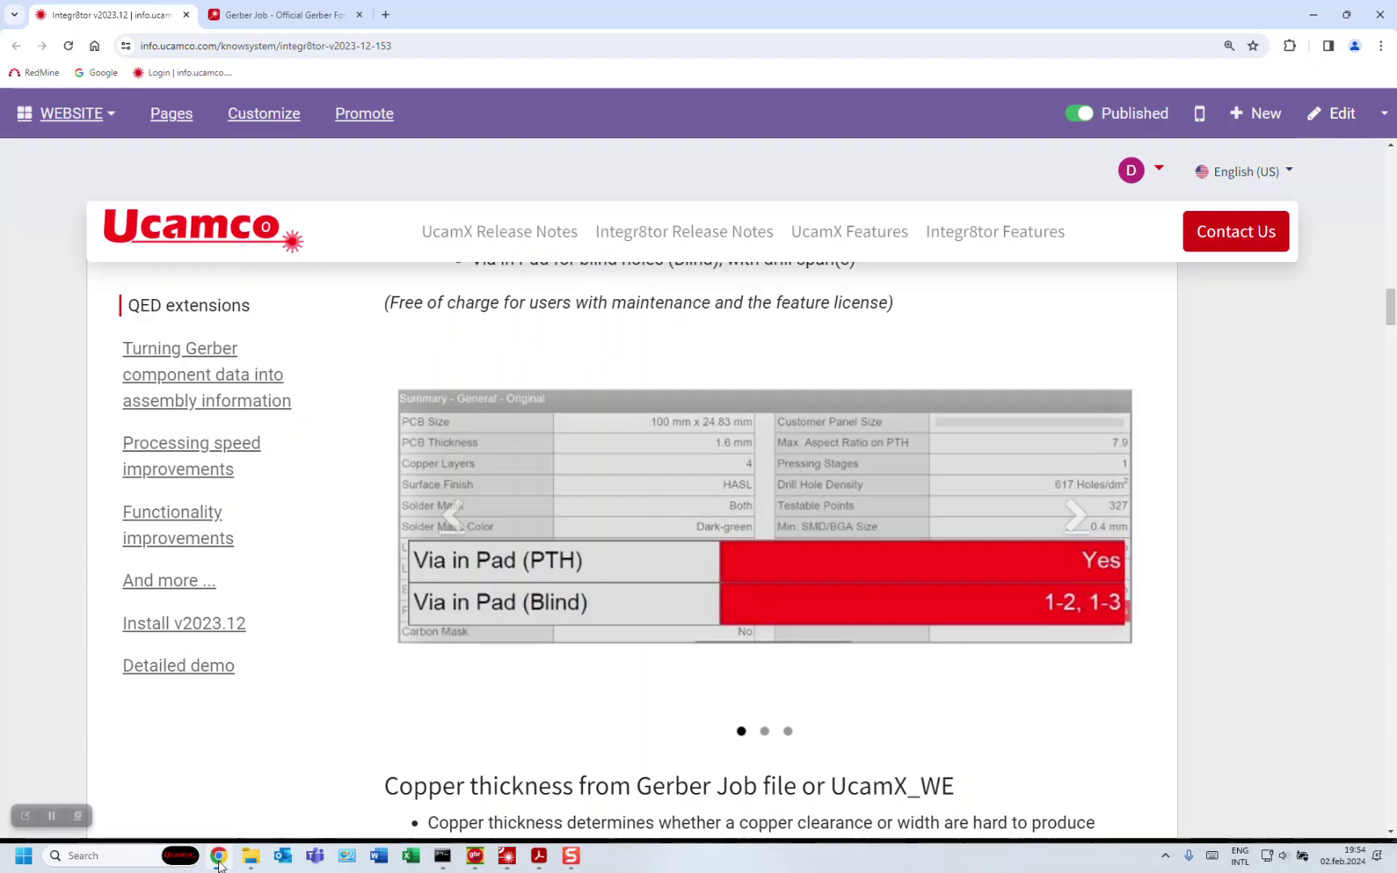
- Read the release notes section on copper thickness from Gerber Job file or UcamX_WE, including its example stackup
scroll(761, 535, down, 4)
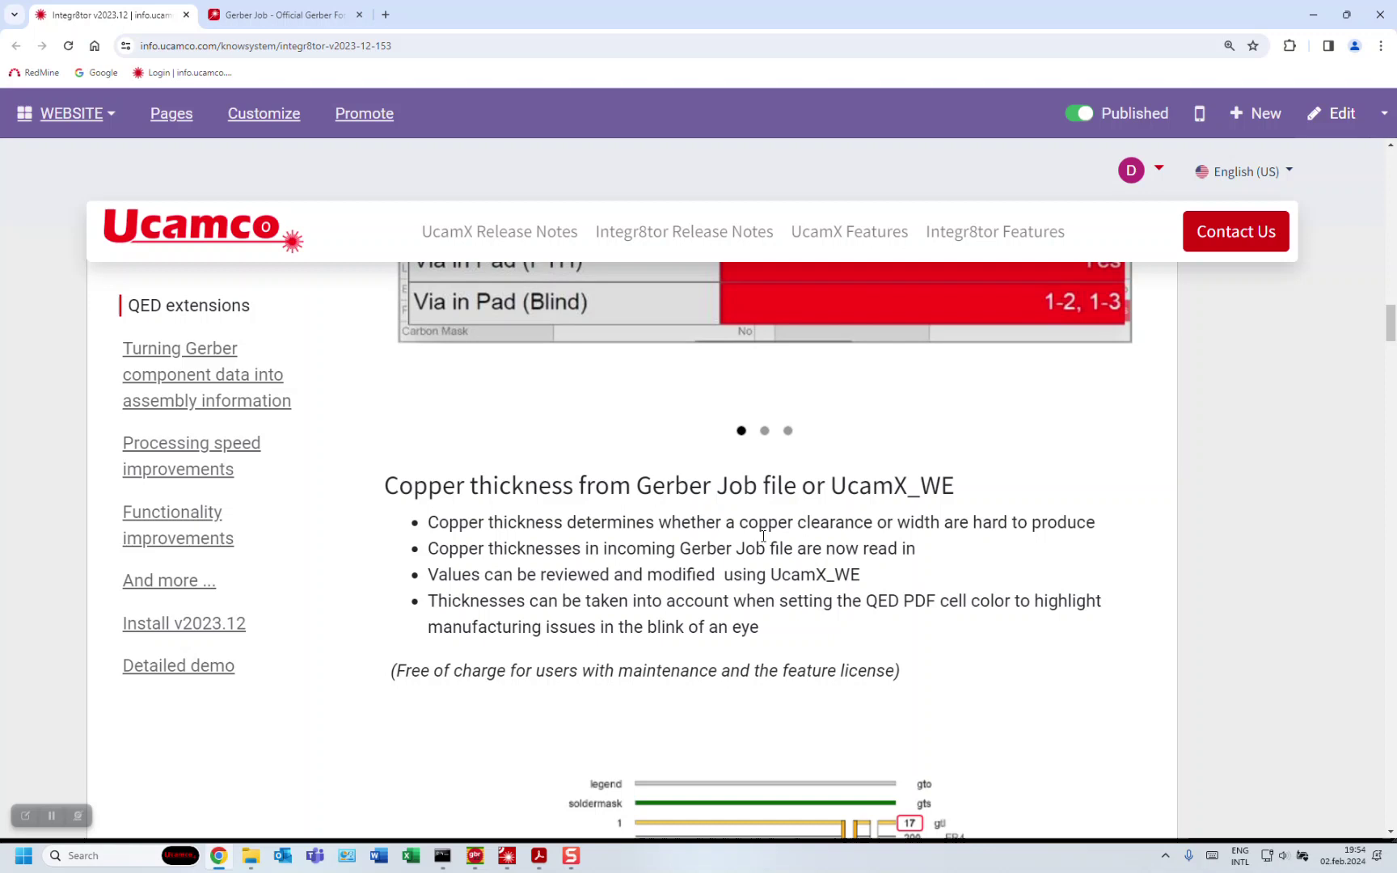
scroll(762, 535, down, 1)
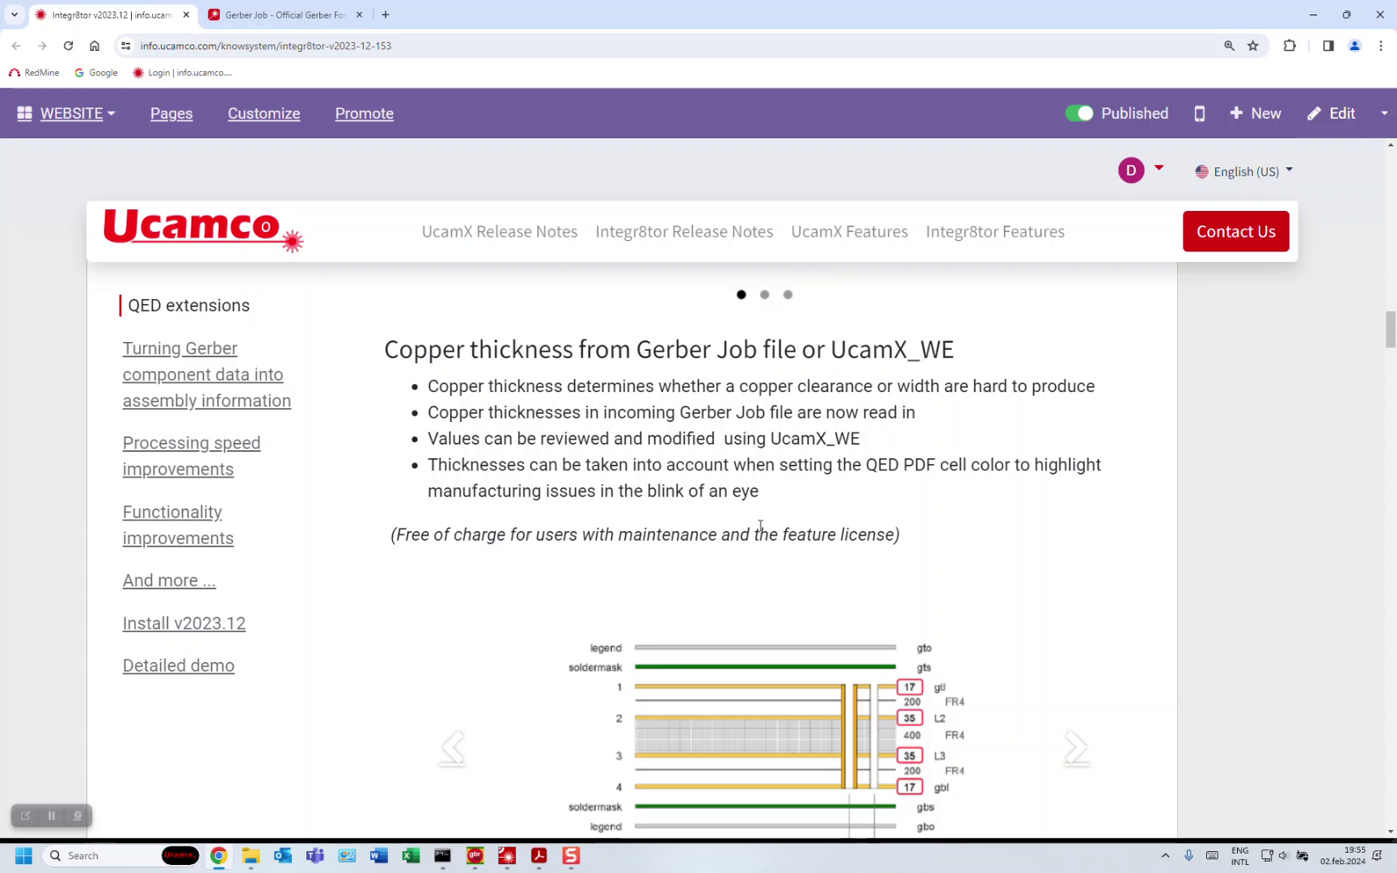
scroll(752, 512, down, 1)
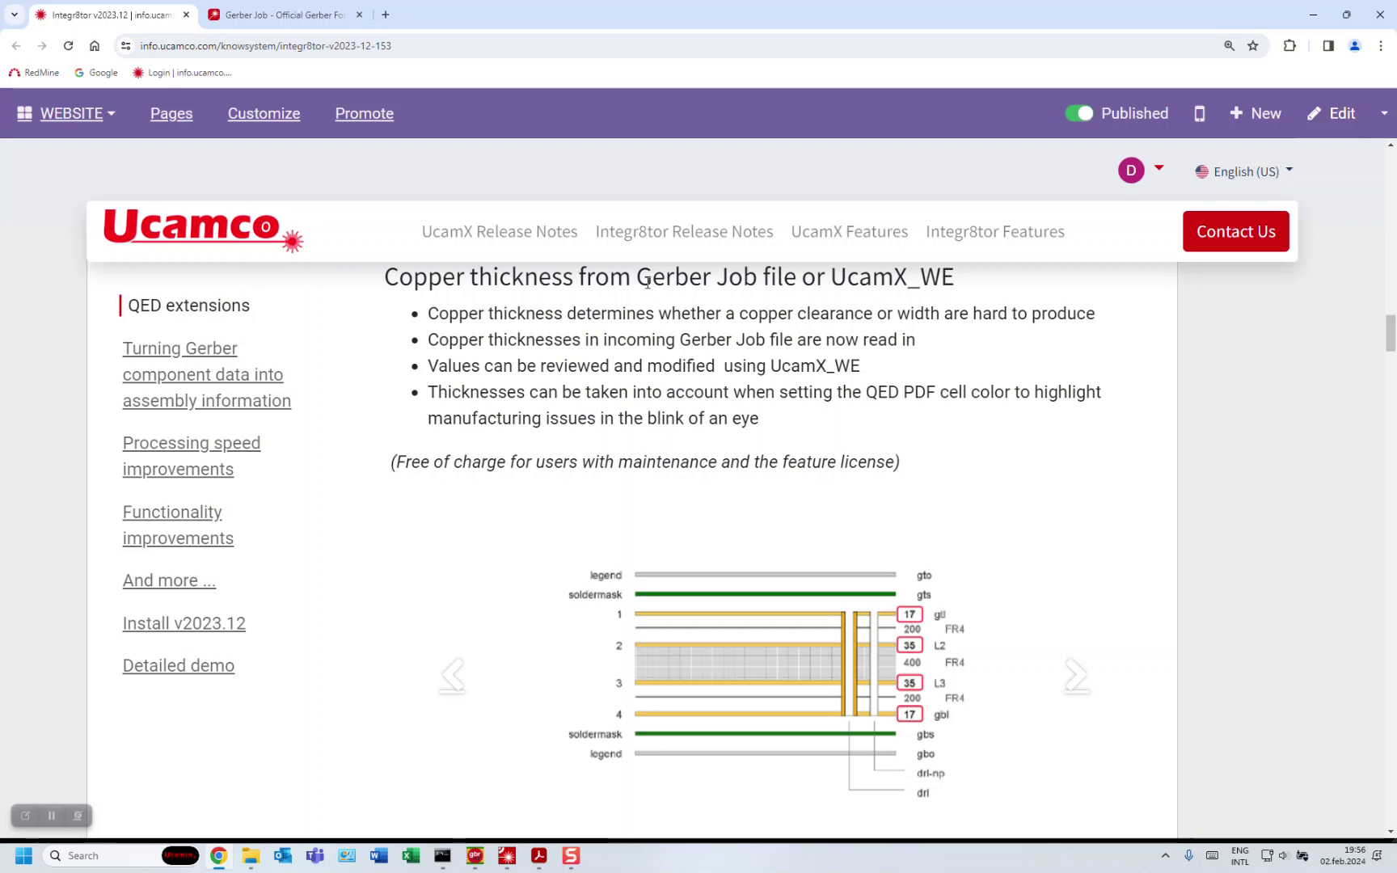
- Switch to Gerber Job Editor, check the thicknesses of the copper and dielectric layers in demo_2.gbrjob's material stackup, and minimize the editor
click(476, 855)
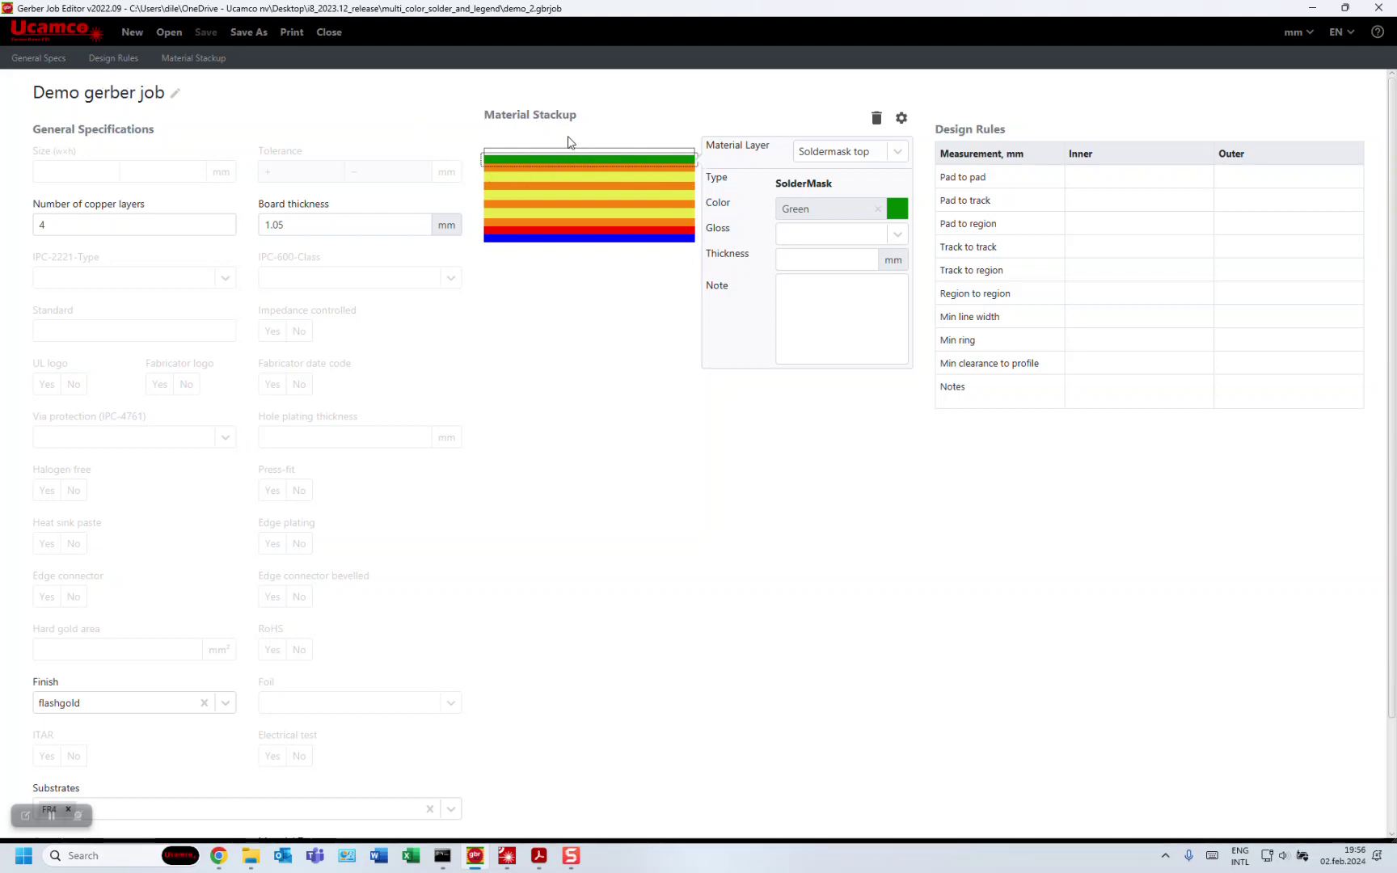
click(679, 173)
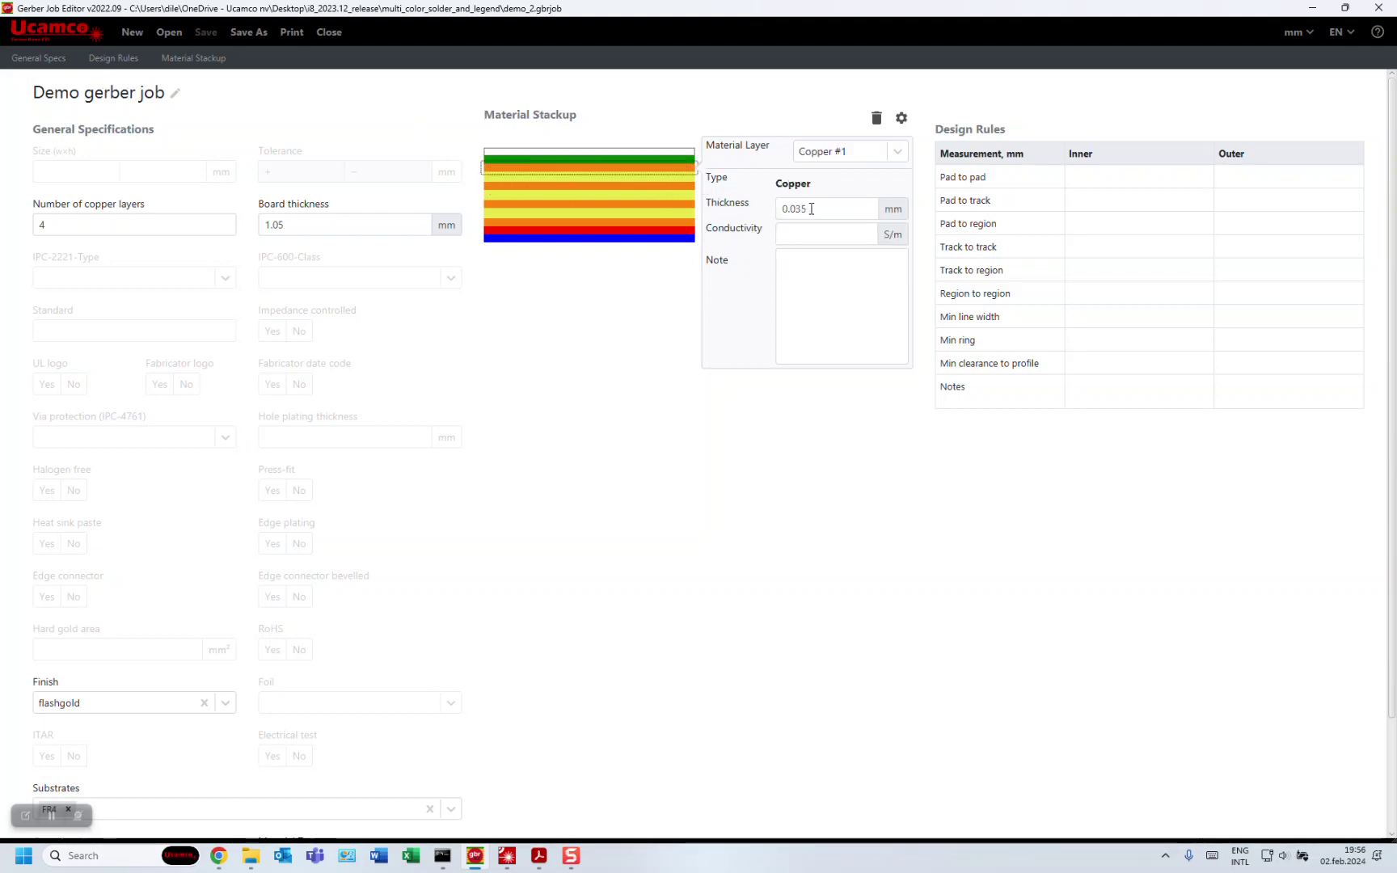
click(683, 177)
click(683, 186)
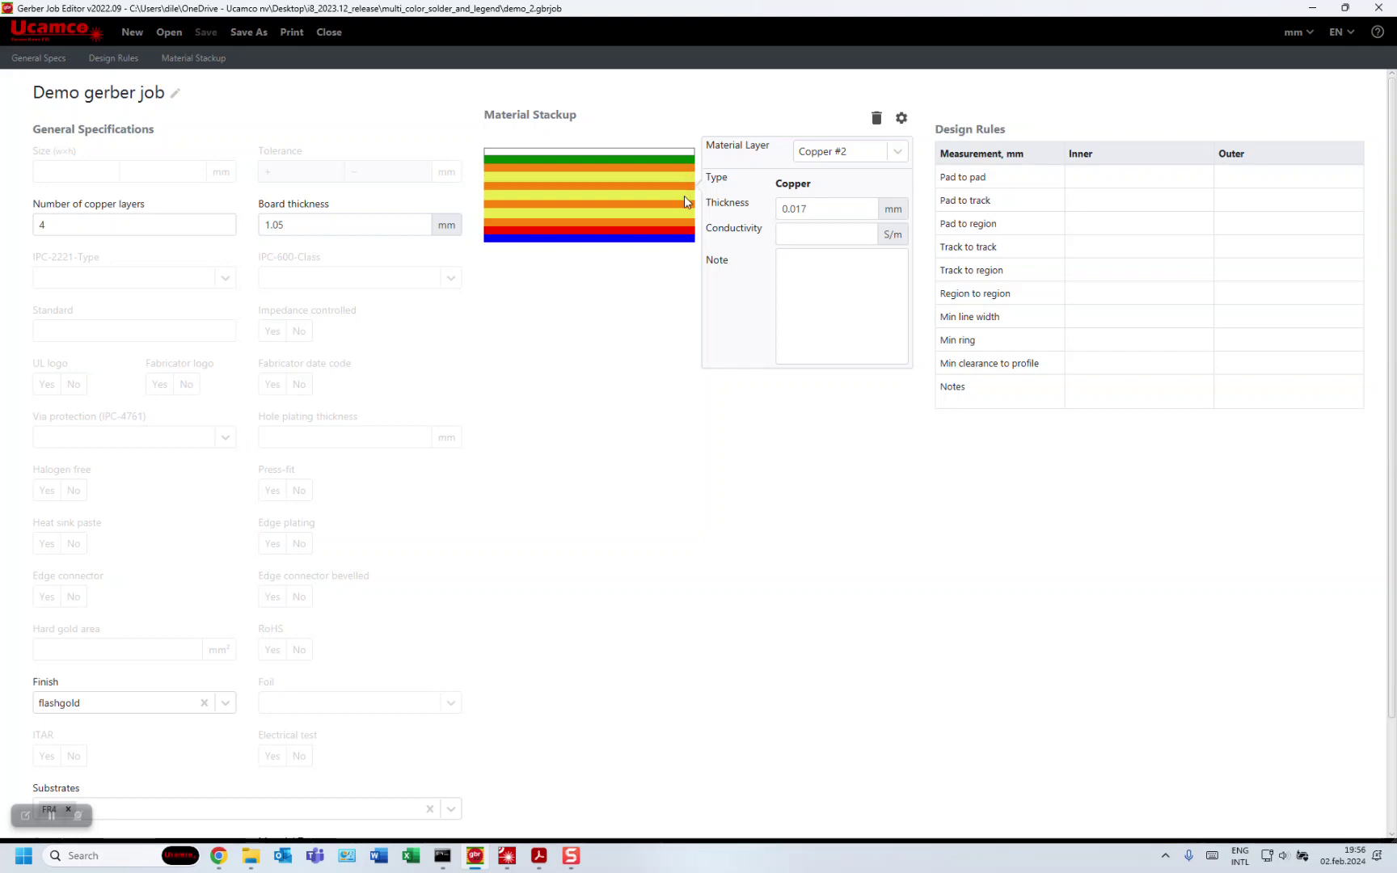
click(676, 197)
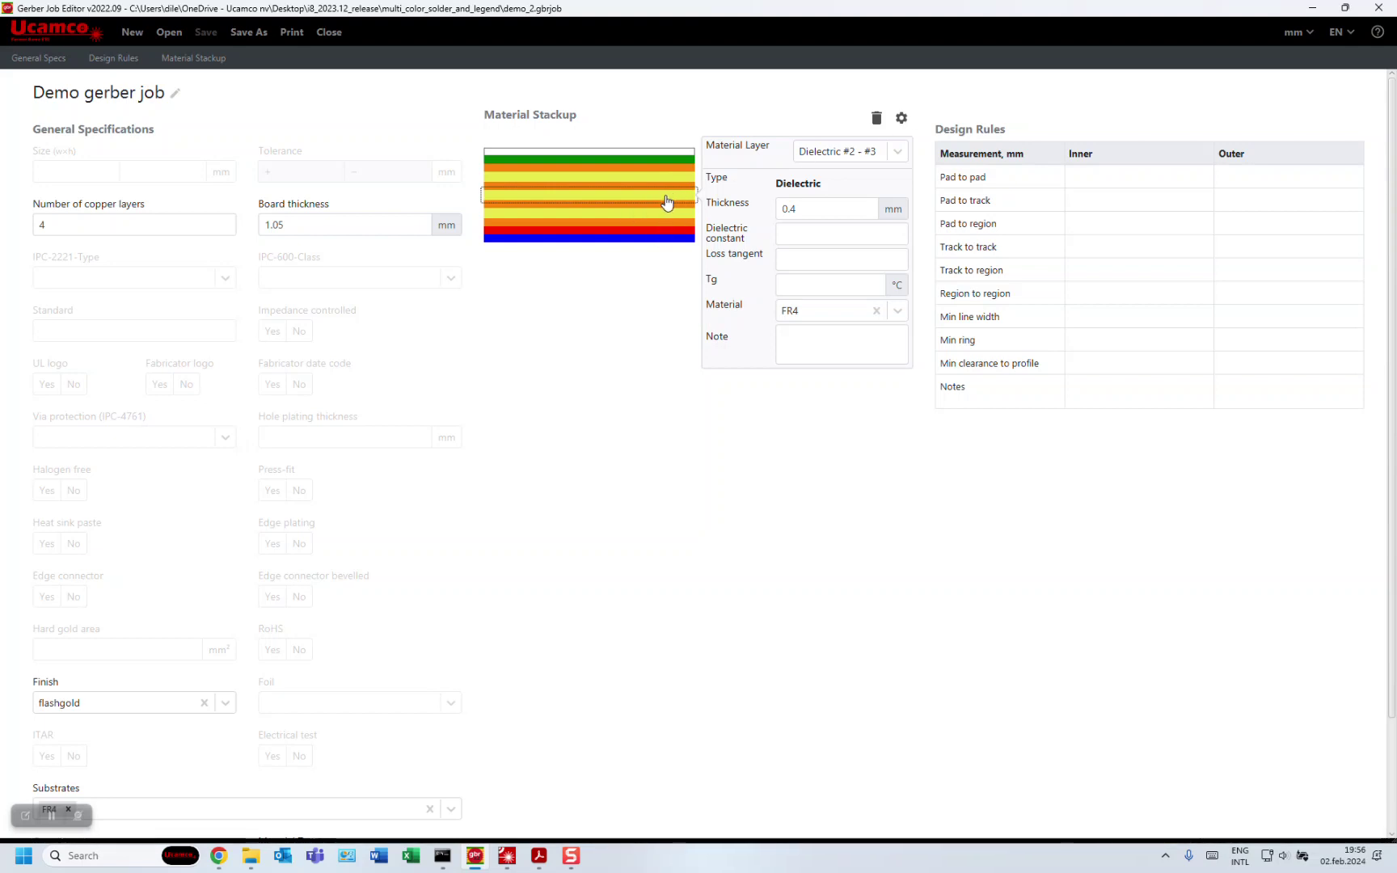
click(686, 175)
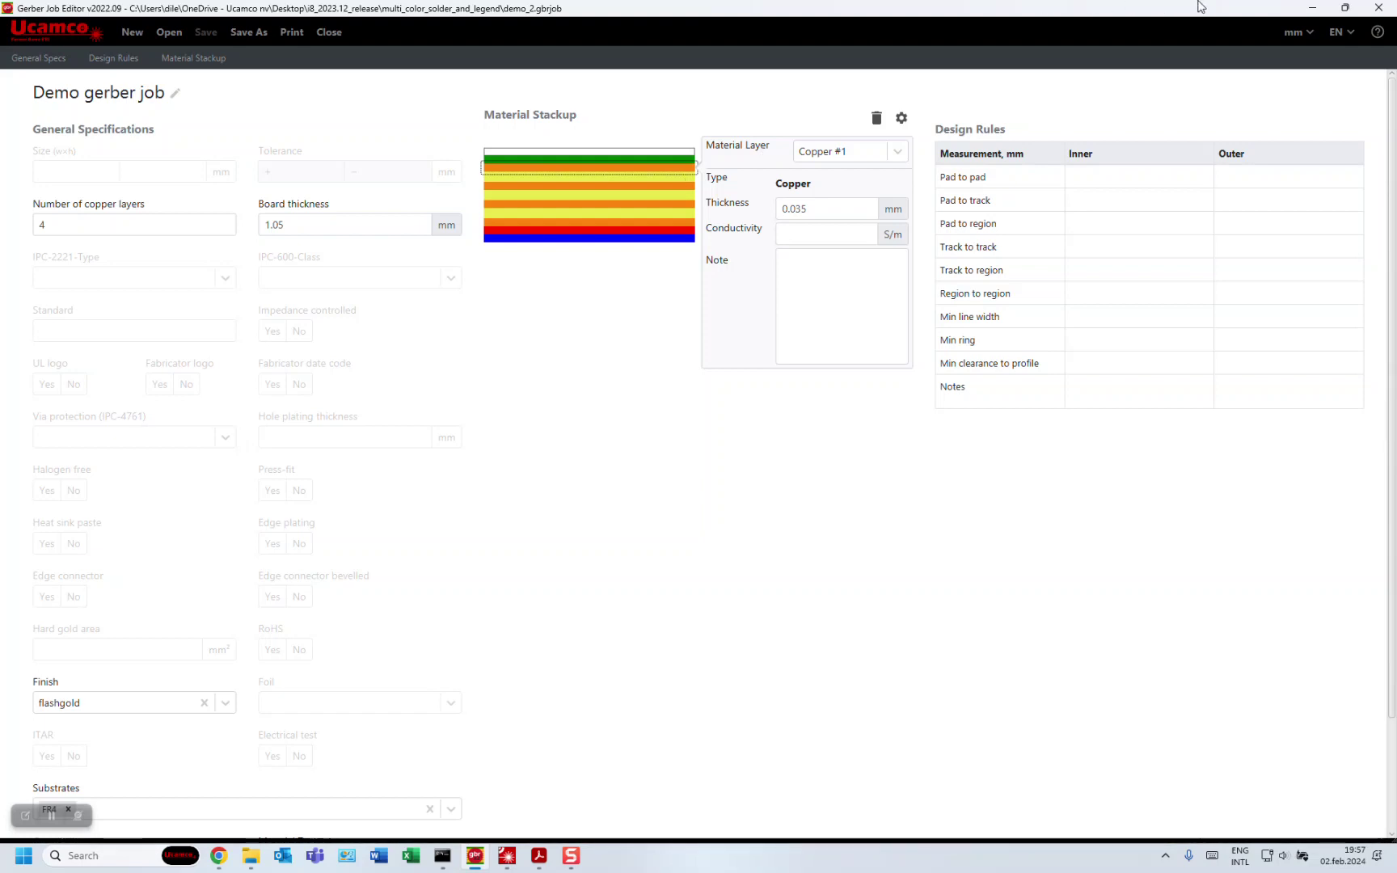
click(1313, 11)
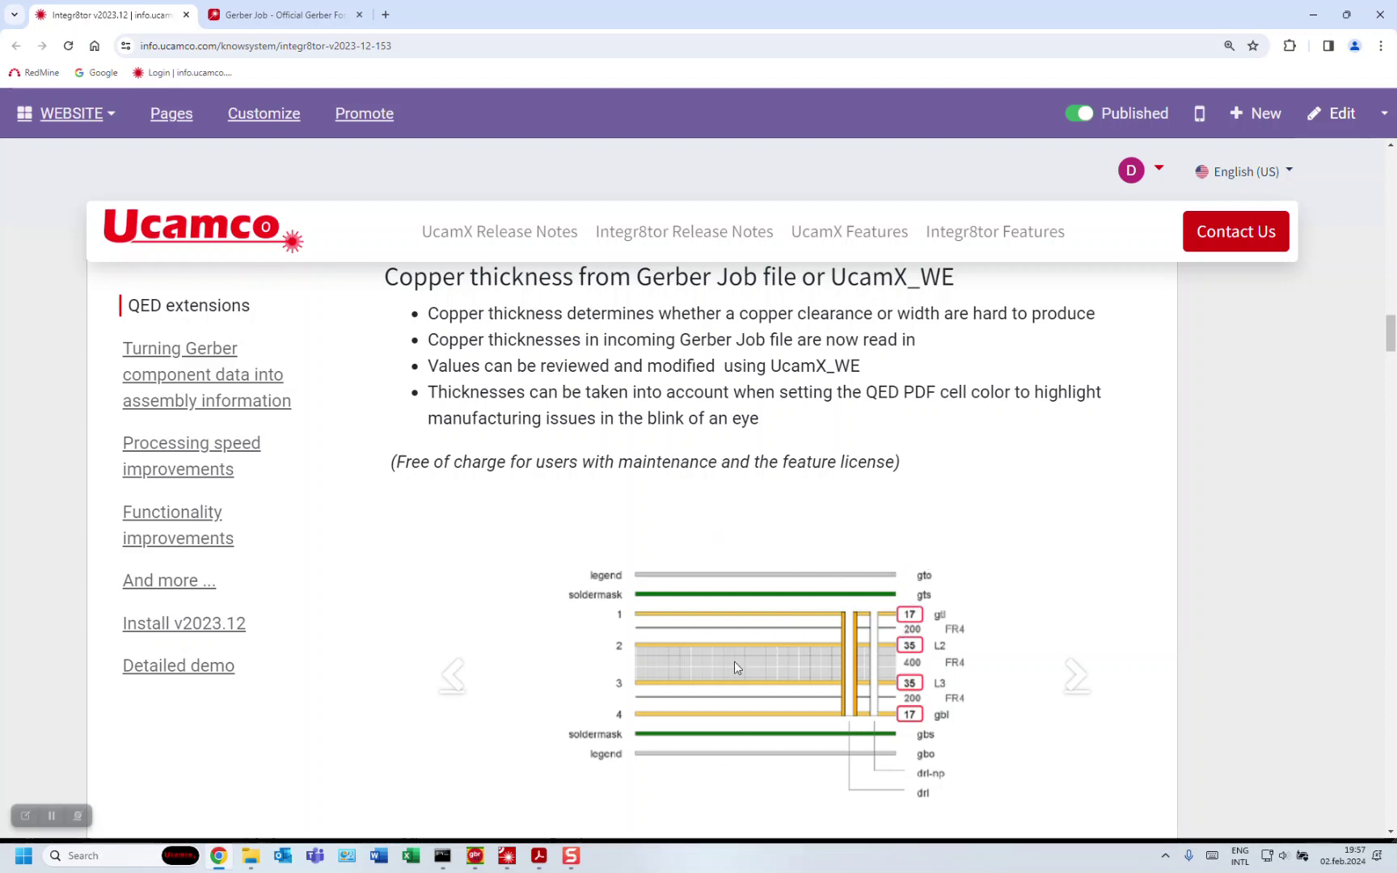
- Switch to Integr8tor Cockpit, load job 4789 from the queue and check the copper thicknesses in its stackup
click(506, 855)
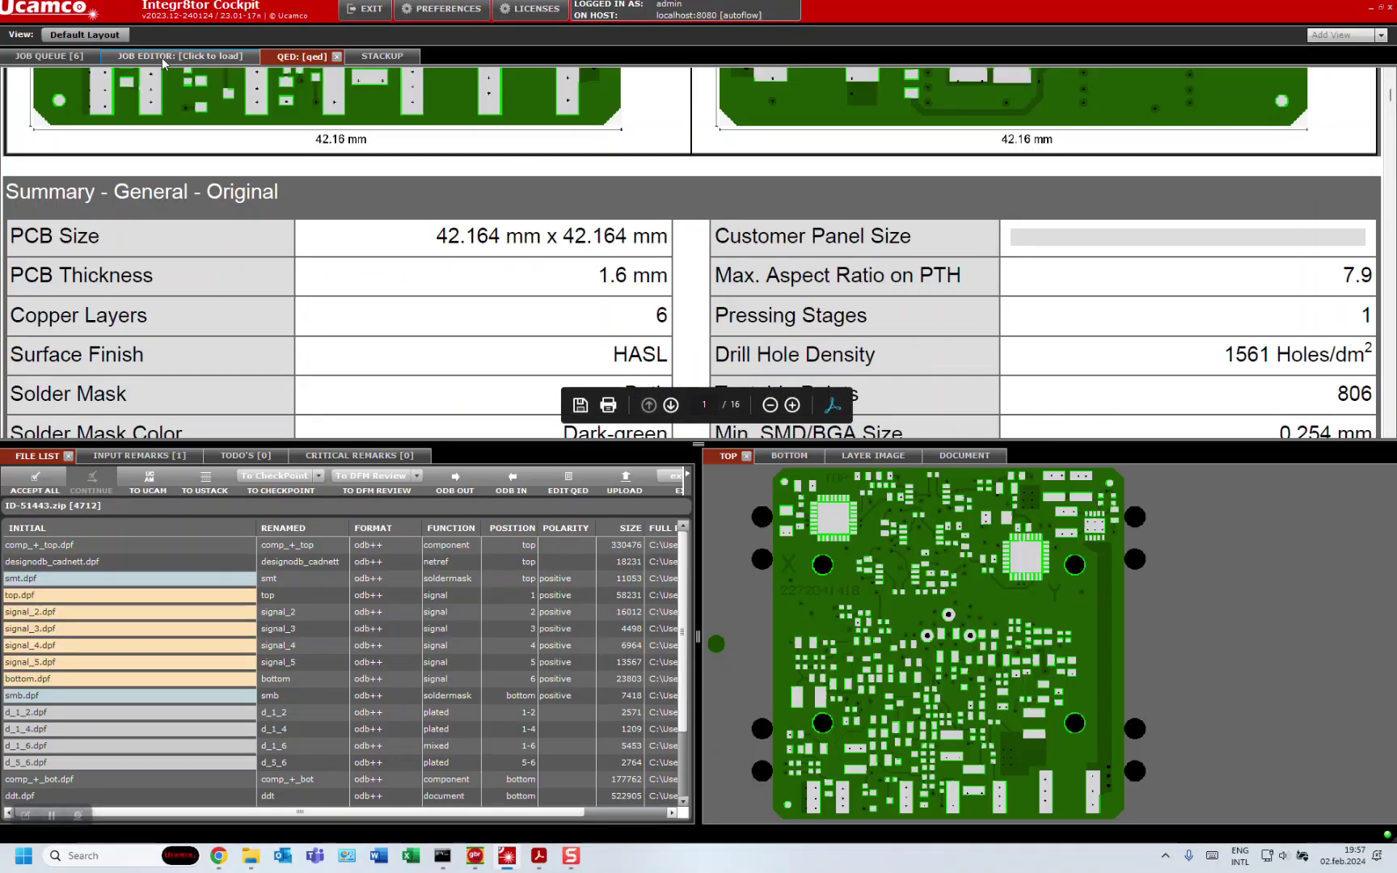
click(49, 56)
click(564, 145)
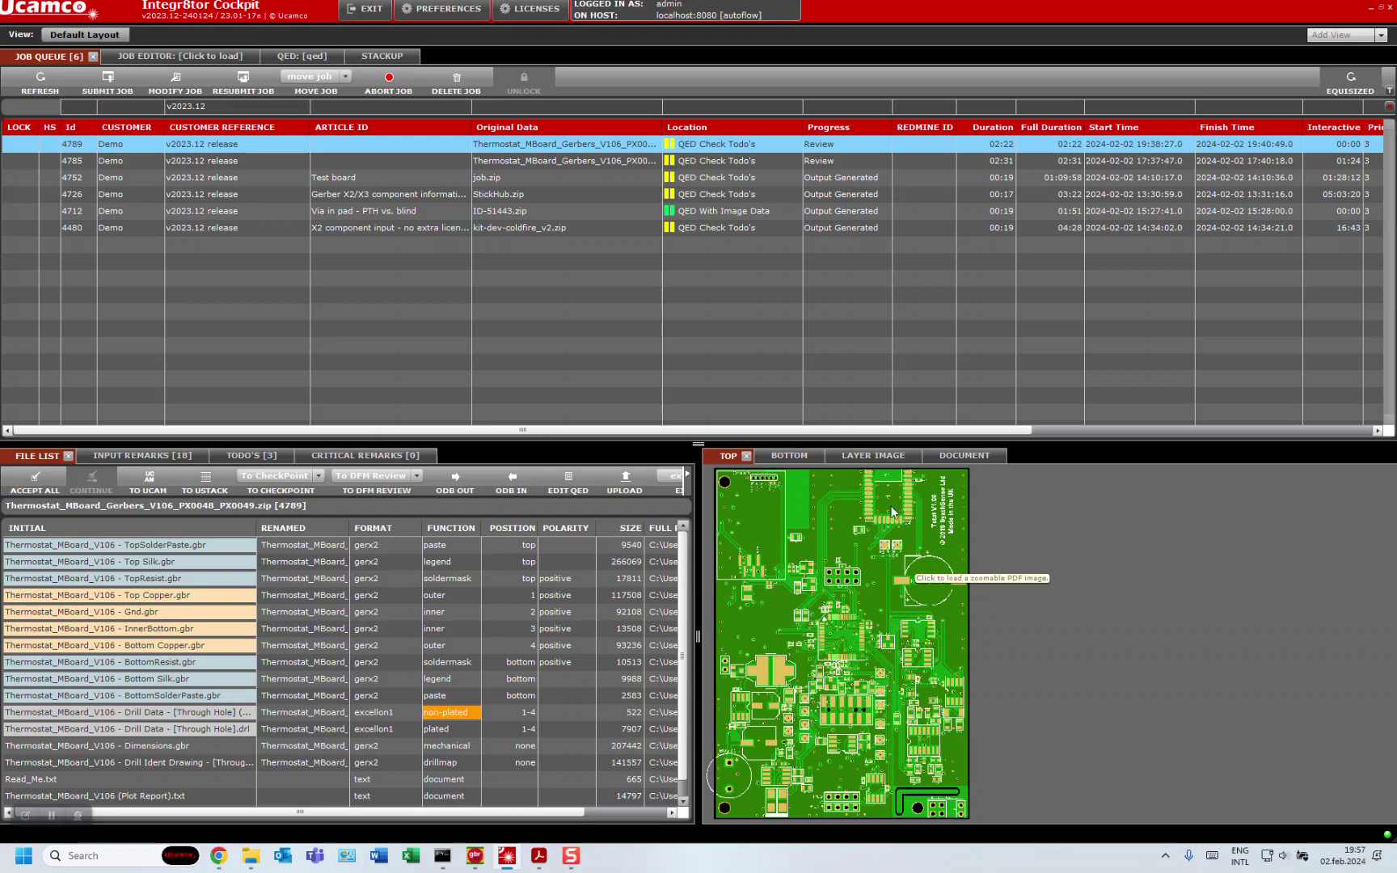
click(363, 57)
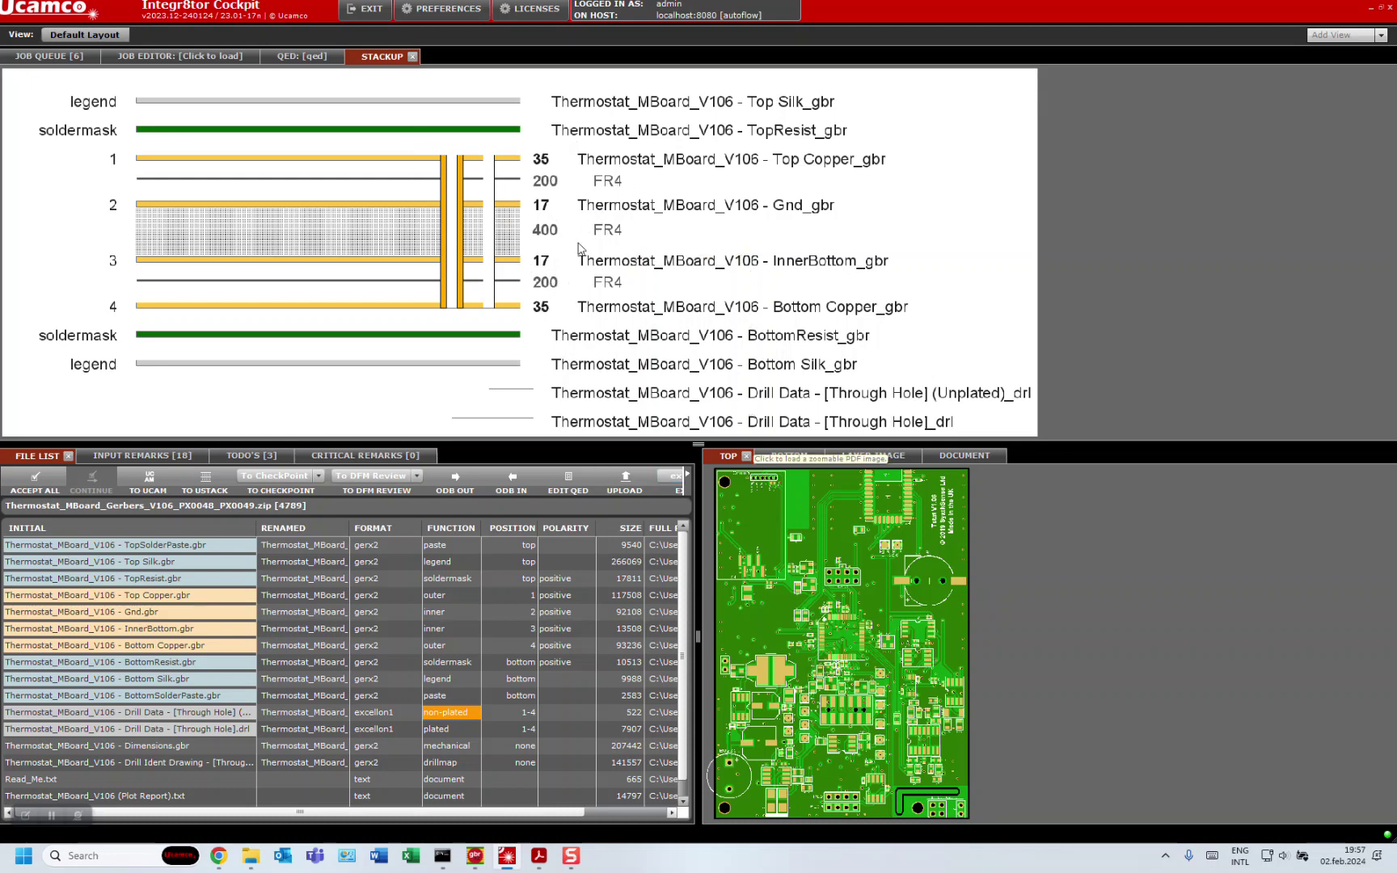
- Open job 4789's QED report, maximize its view, and examine the base and finished thickness columns of the Files table
click(315, 57)
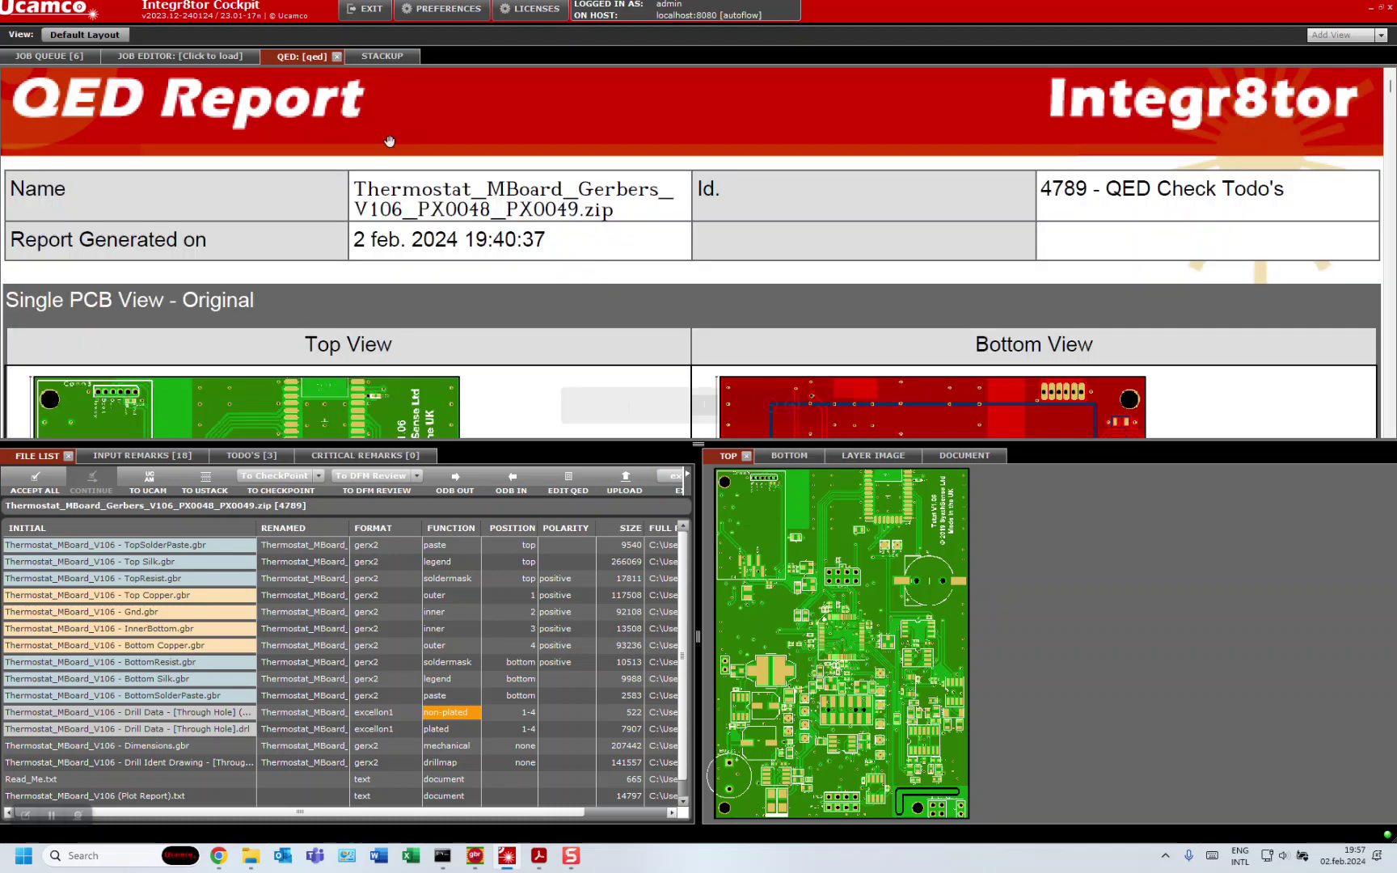
scroll(607, 384, down, 5)
scroll(608, 384, down, 7)
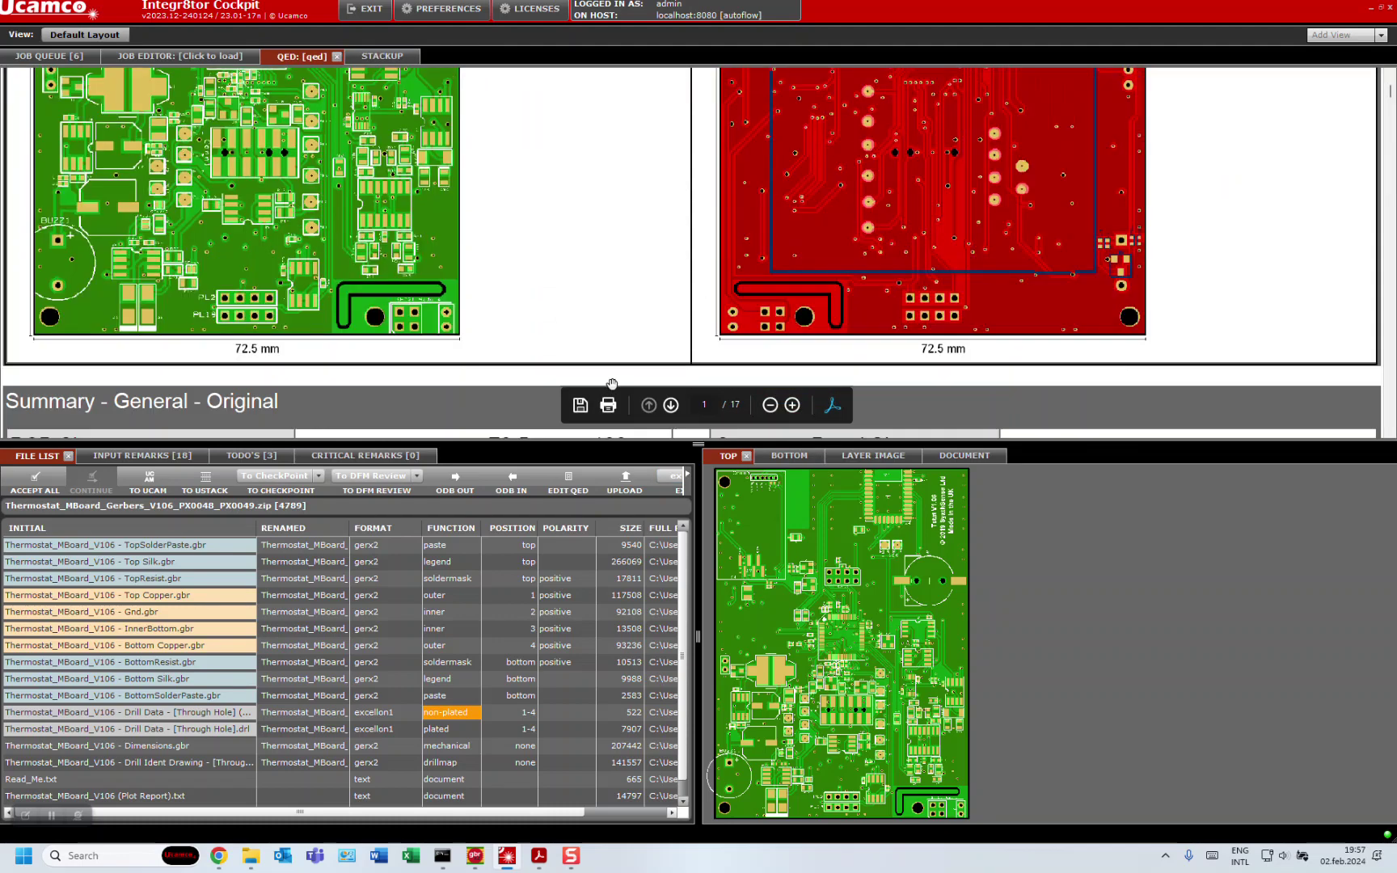
double_click(284, 56)
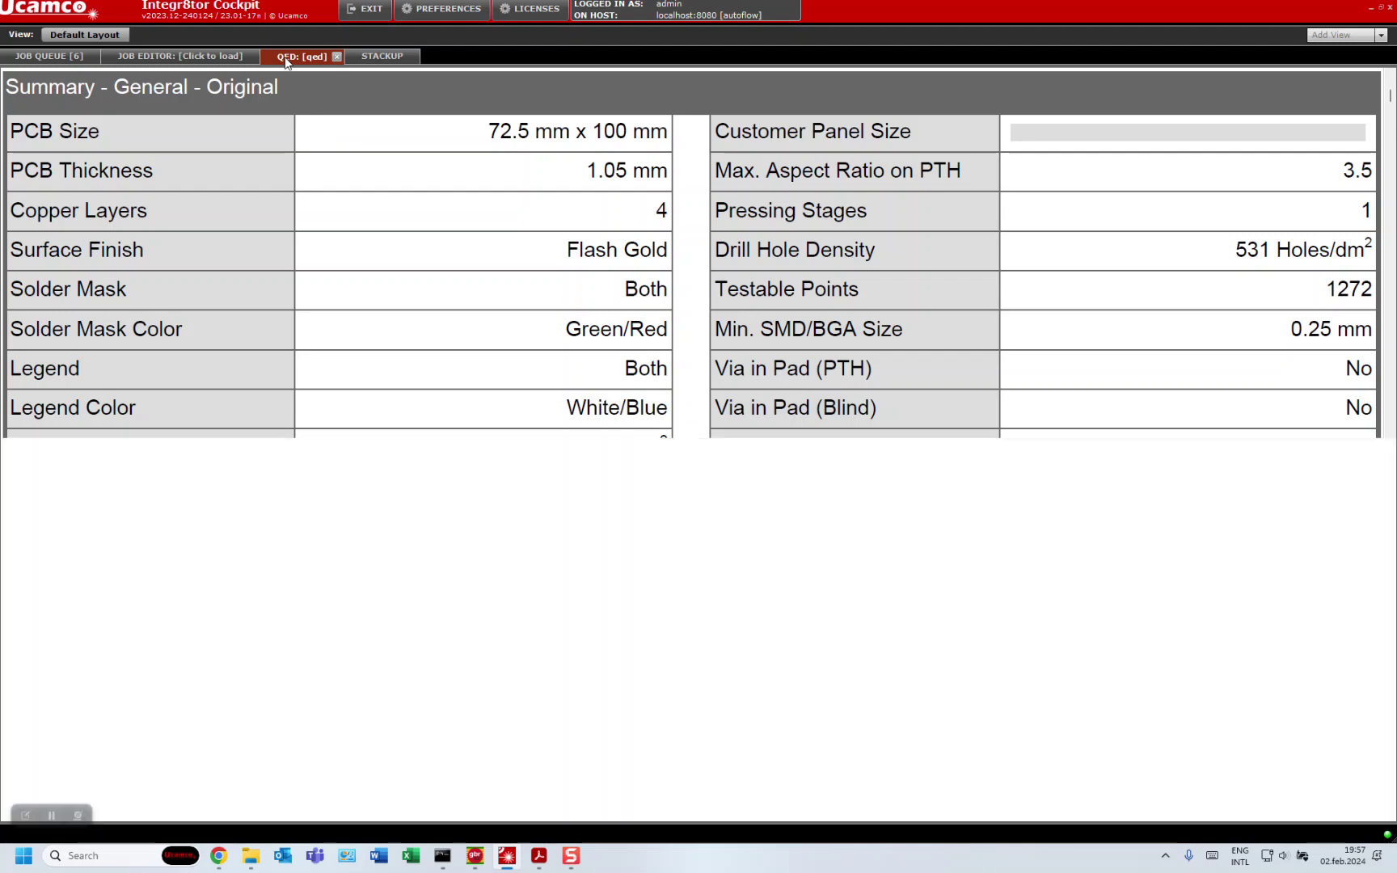
scroll(646, 406, down, 5)
scroll(645, 407, down, 10)
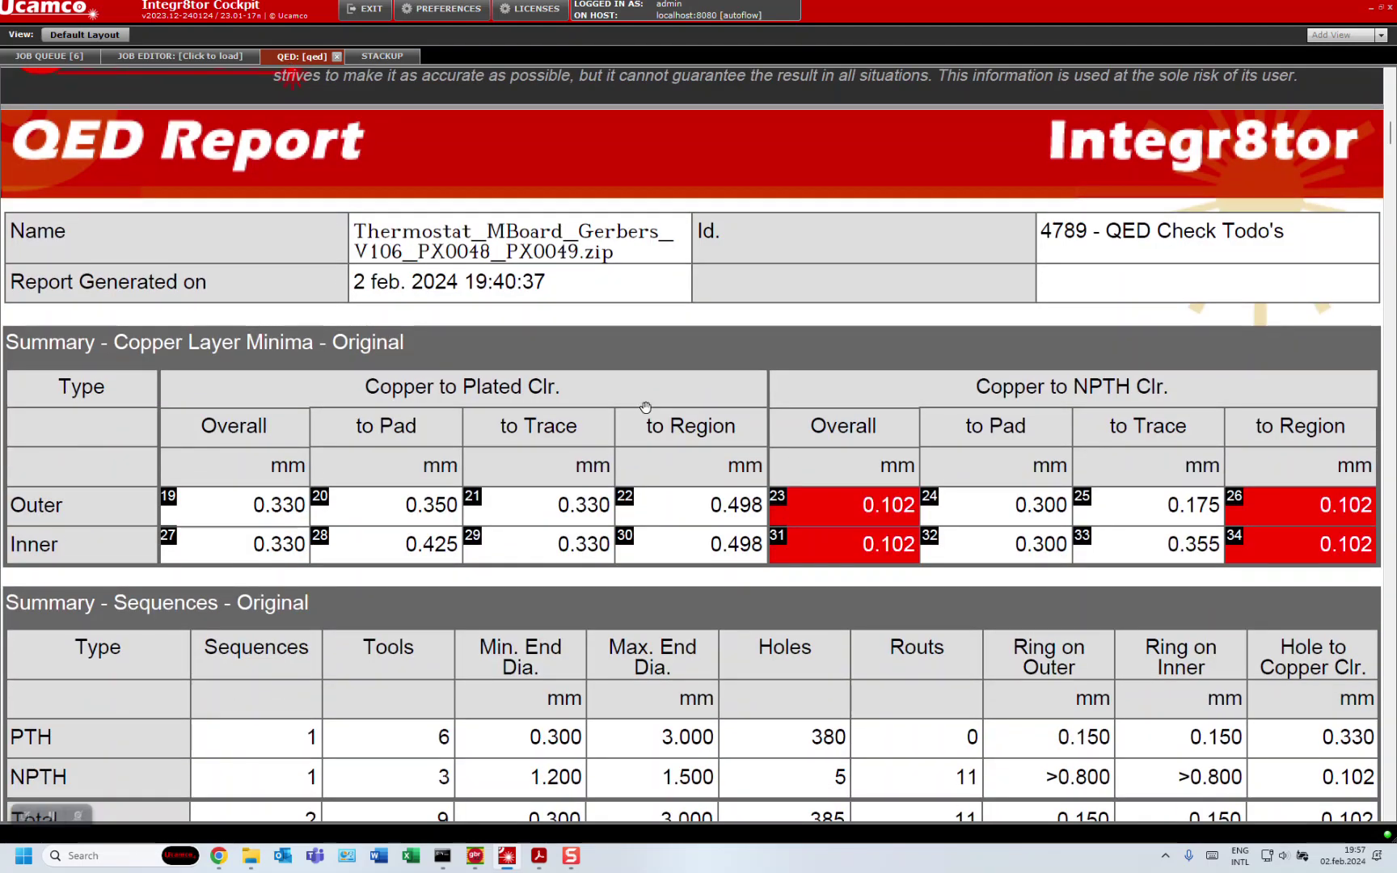
scroll(645, 406, down, 15)
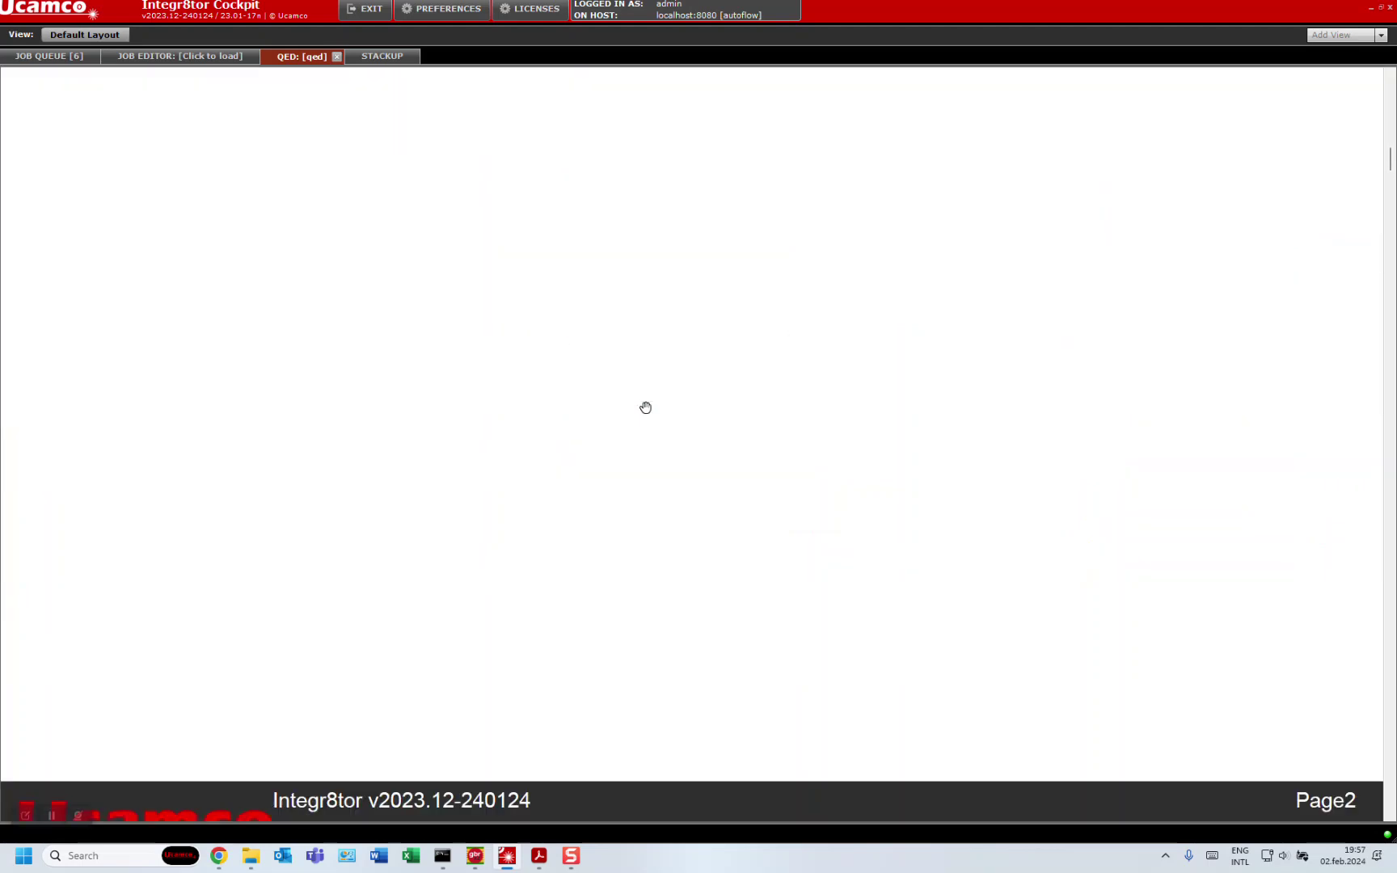
scroll(646, 406, down, 15)
scroll(646, 407, down, 5)
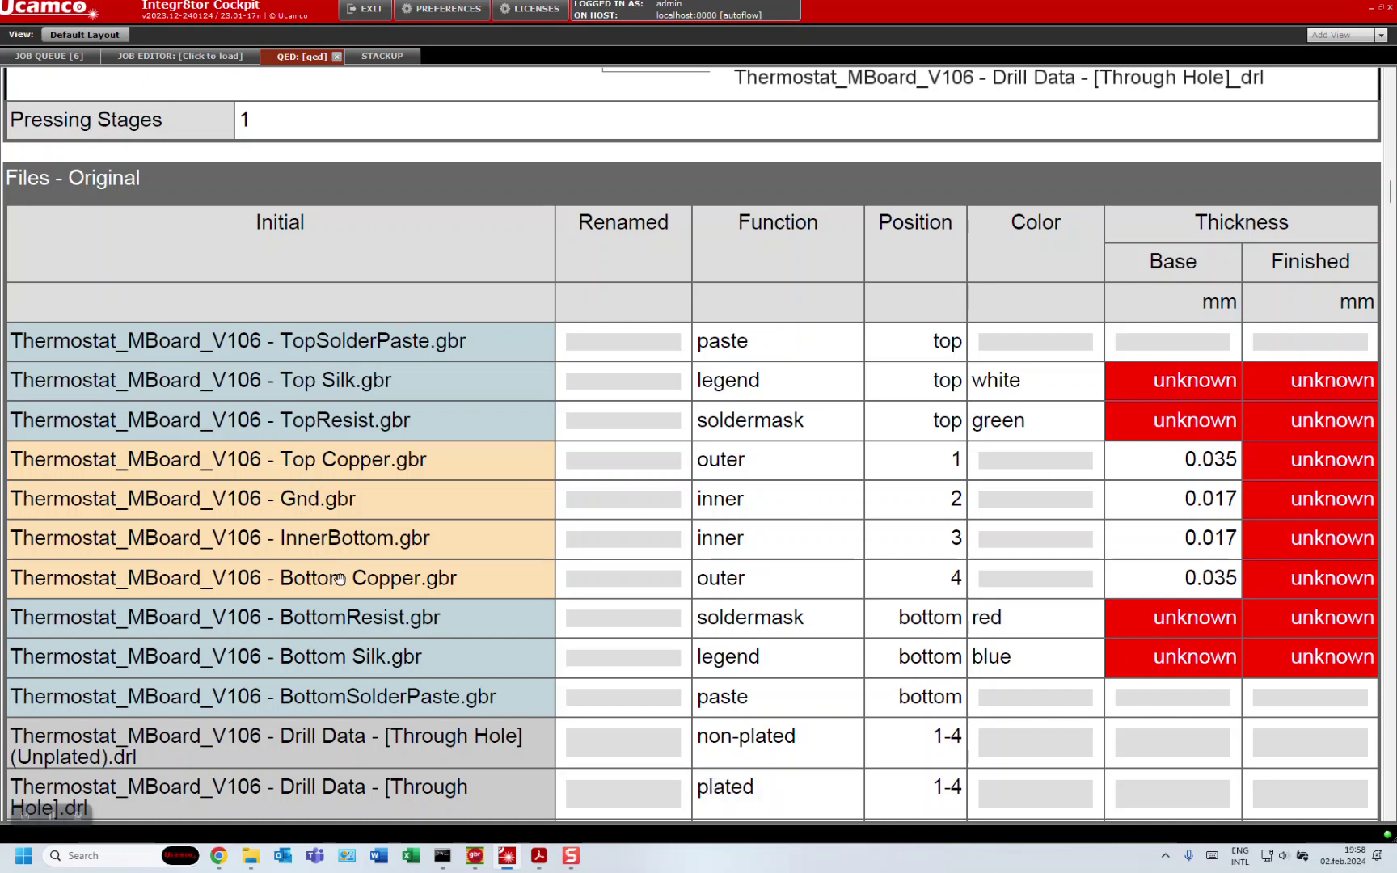
- Examine the highlighted copper widths in the QED report's Copper Layer Minima & Area table and restore the report view's normal size
scroll(858, 560, down, 10)
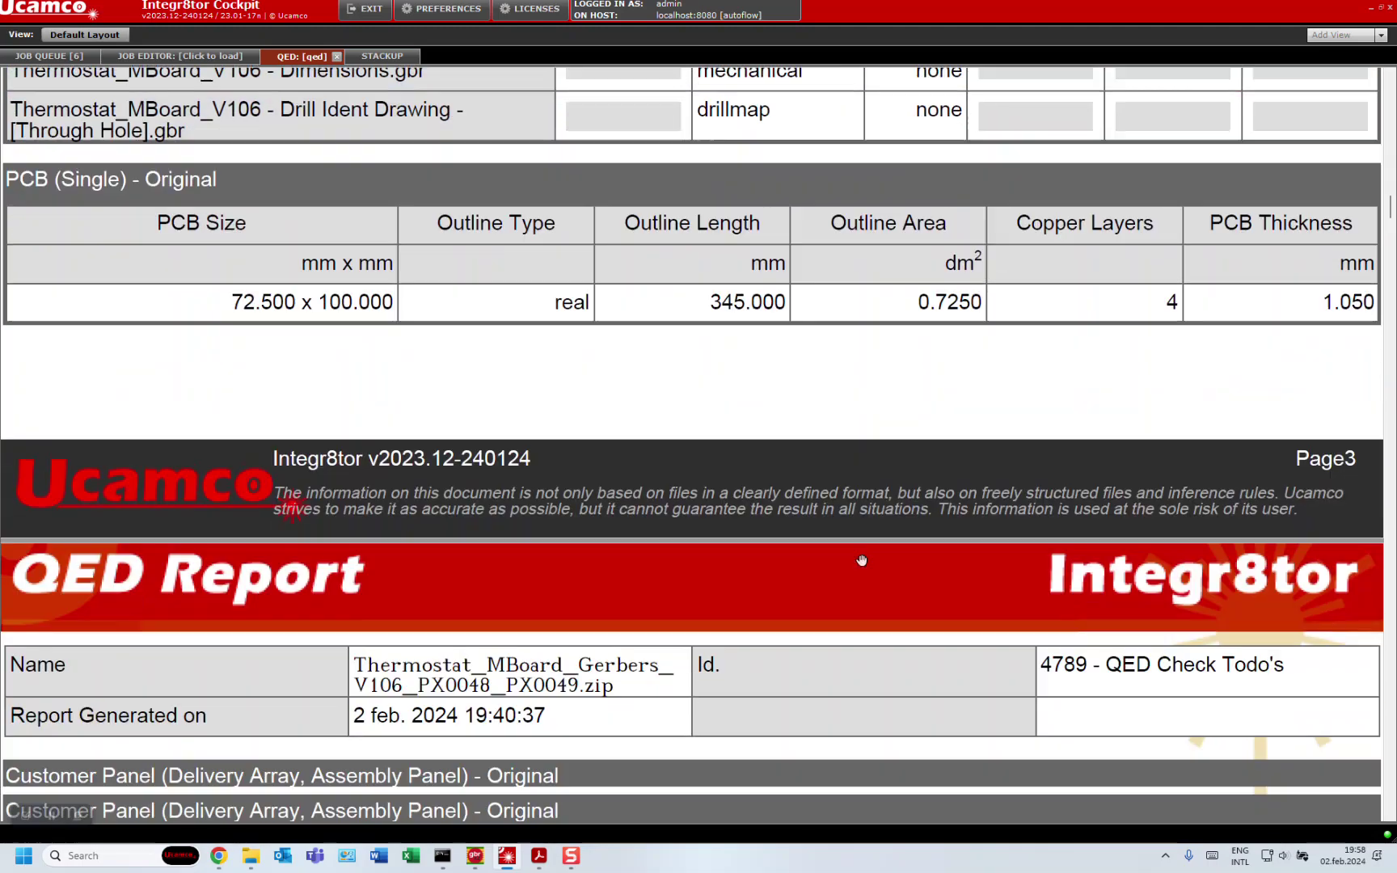
scroll(862, 561, down, 12)
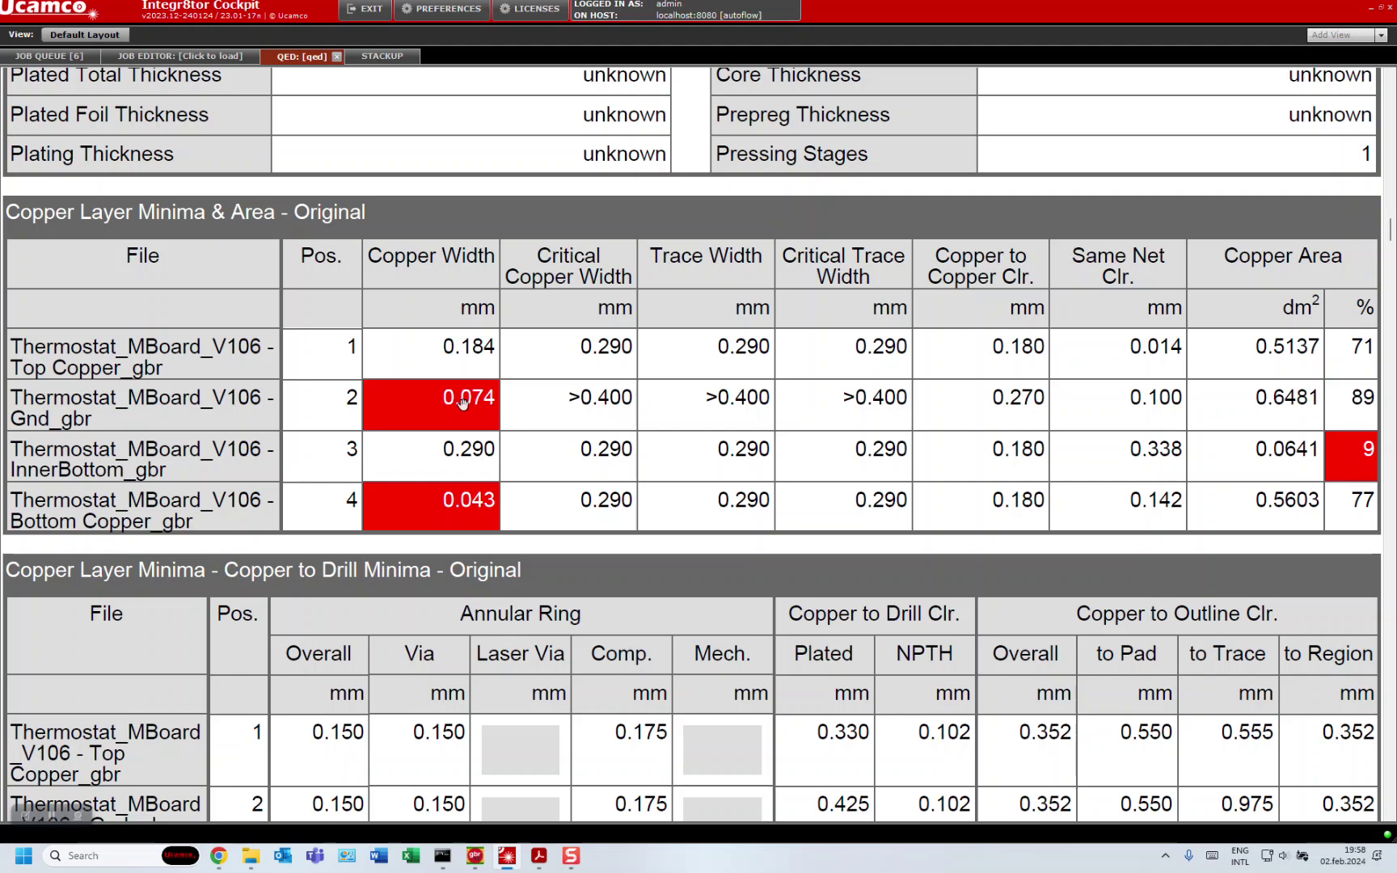
scroll(582, 536, down, 4)
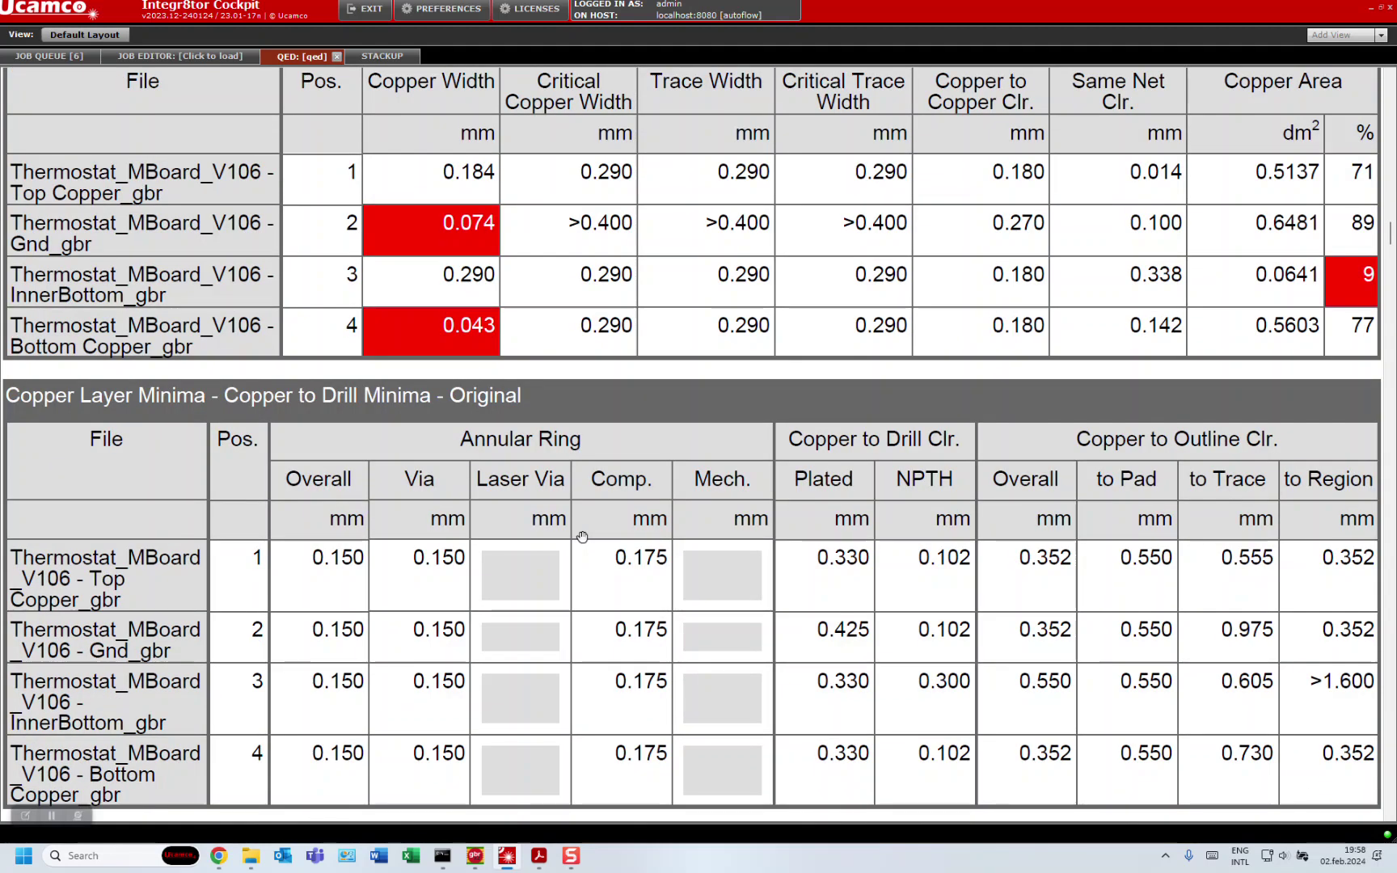
scroll(582, 536, up, 7)
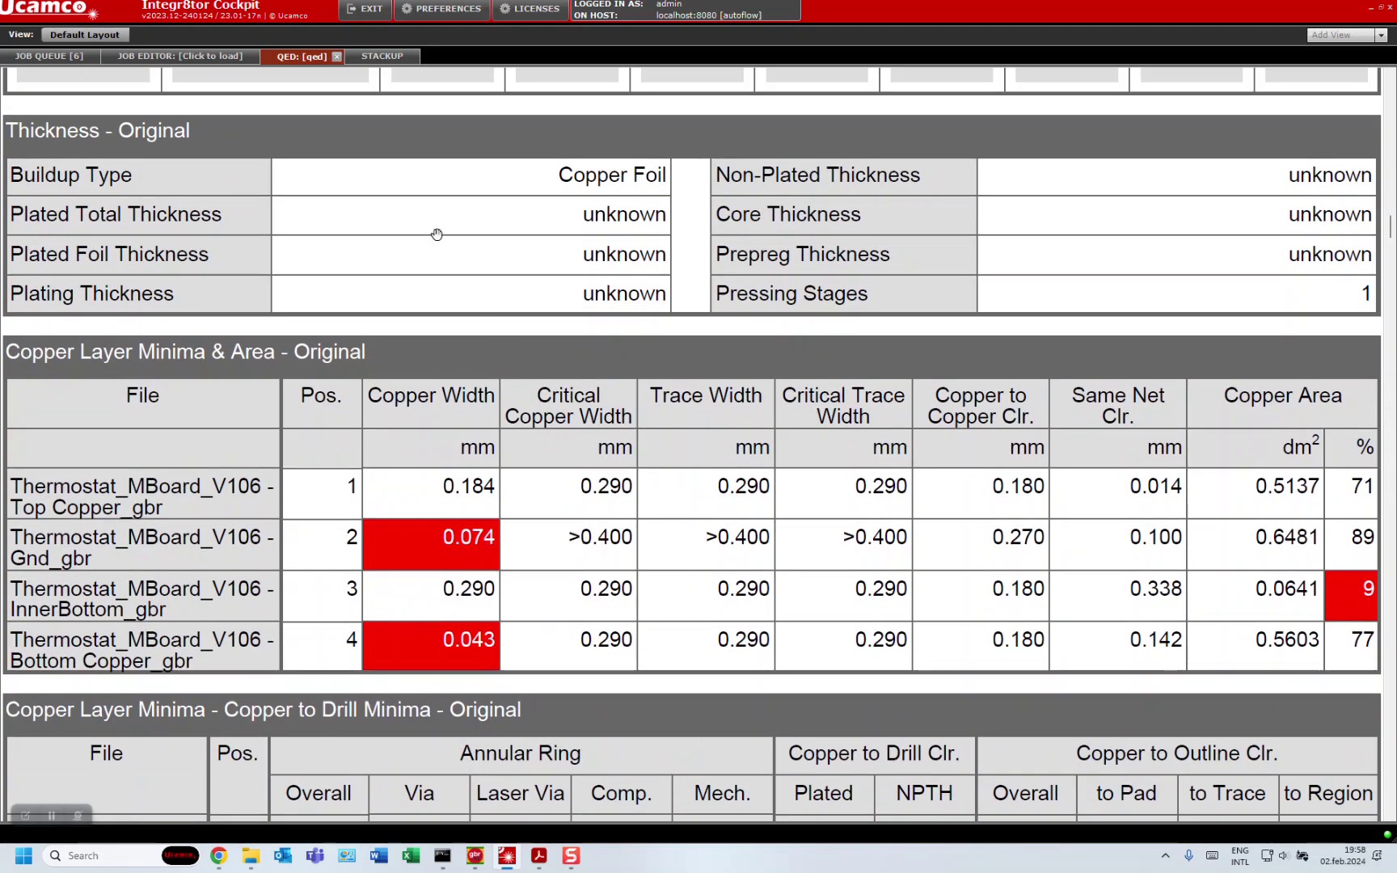
double_click(292, 60)
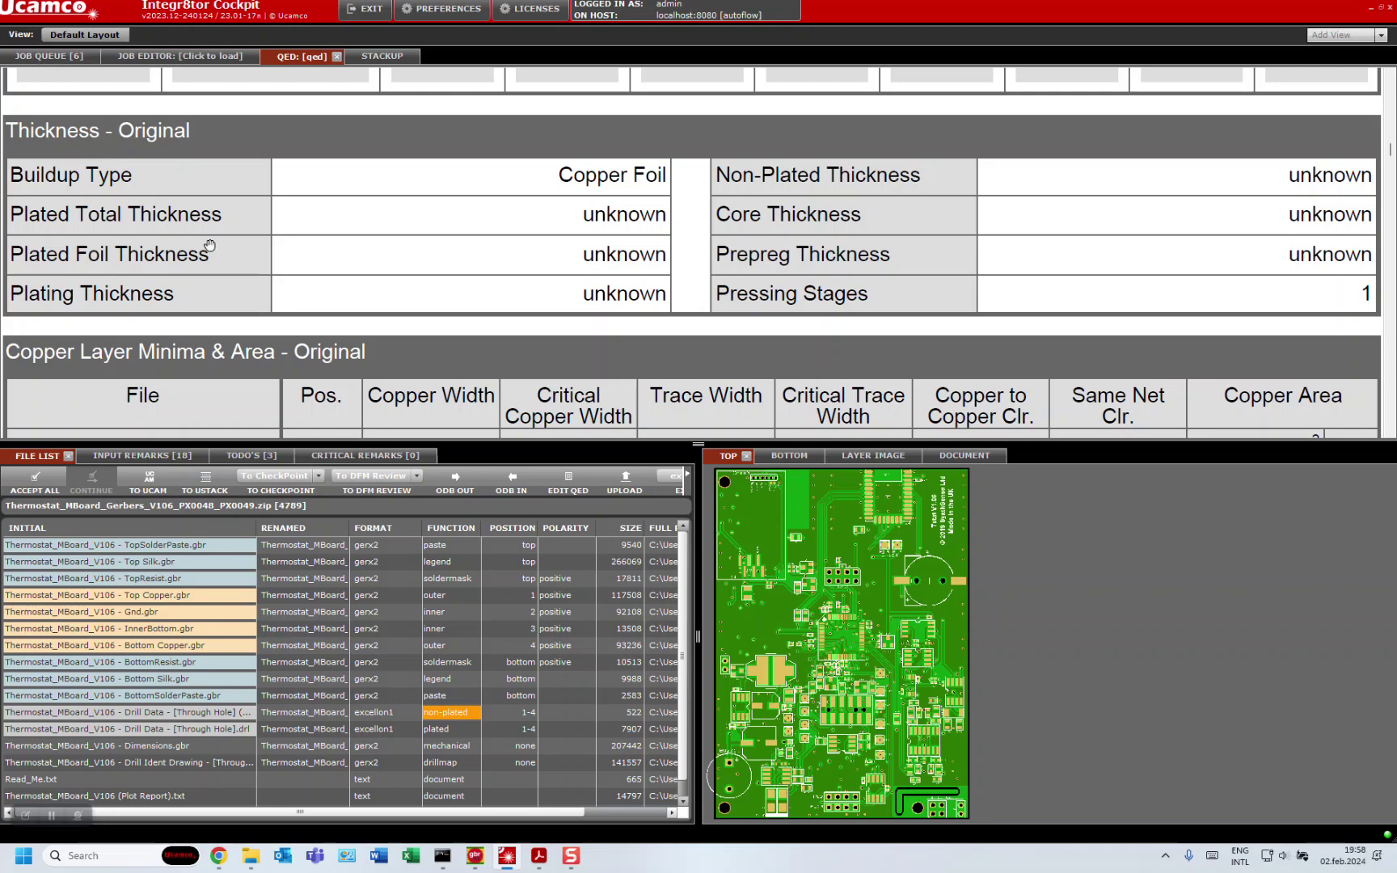
- Open job 4789 in UcamX_WE from the job queue, close the Aperture Manager, and open the top copper layer's parameters
click(58, 56)
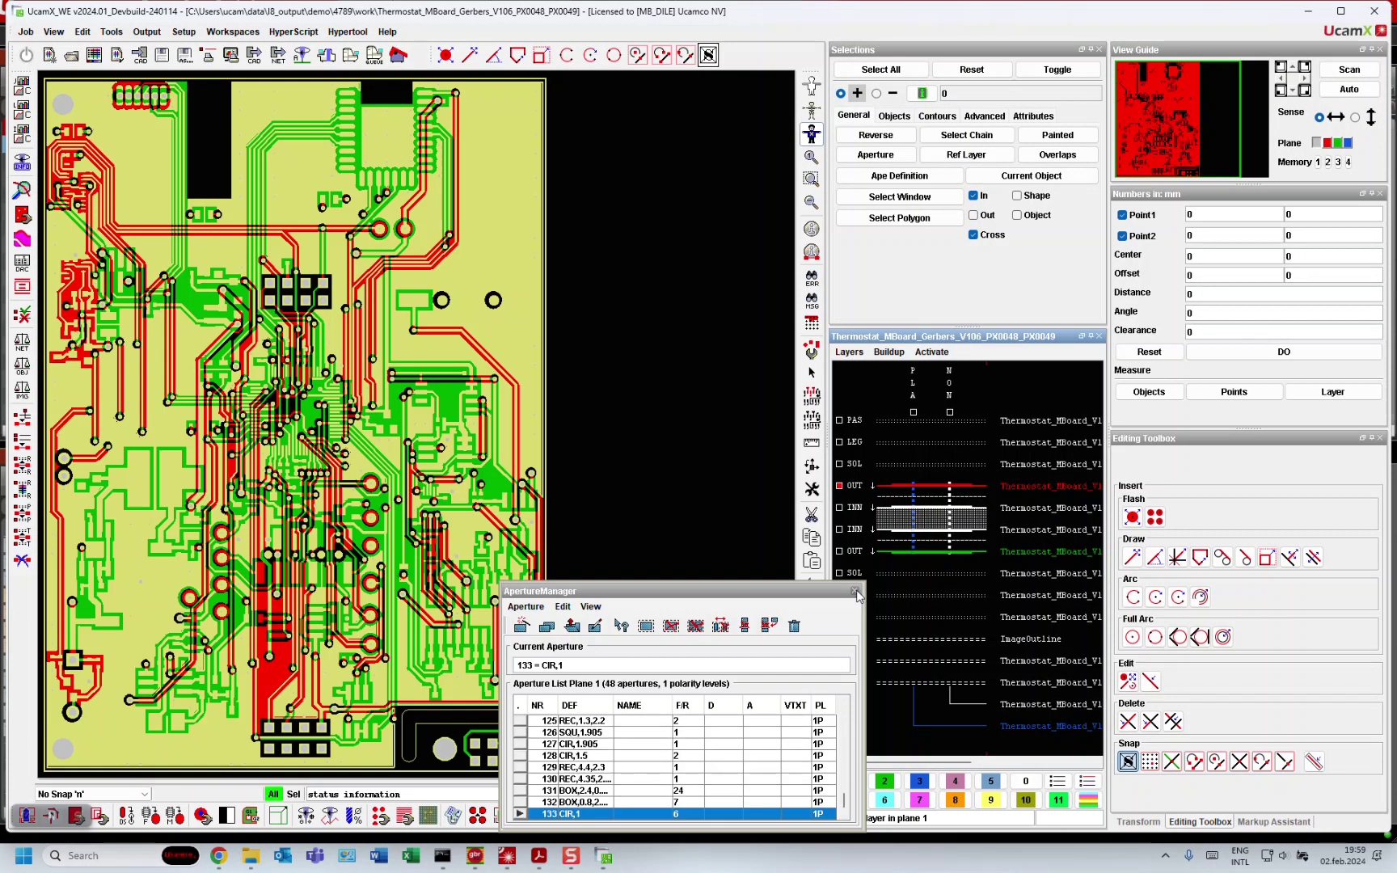
click(855, 593)
click(849, 352)
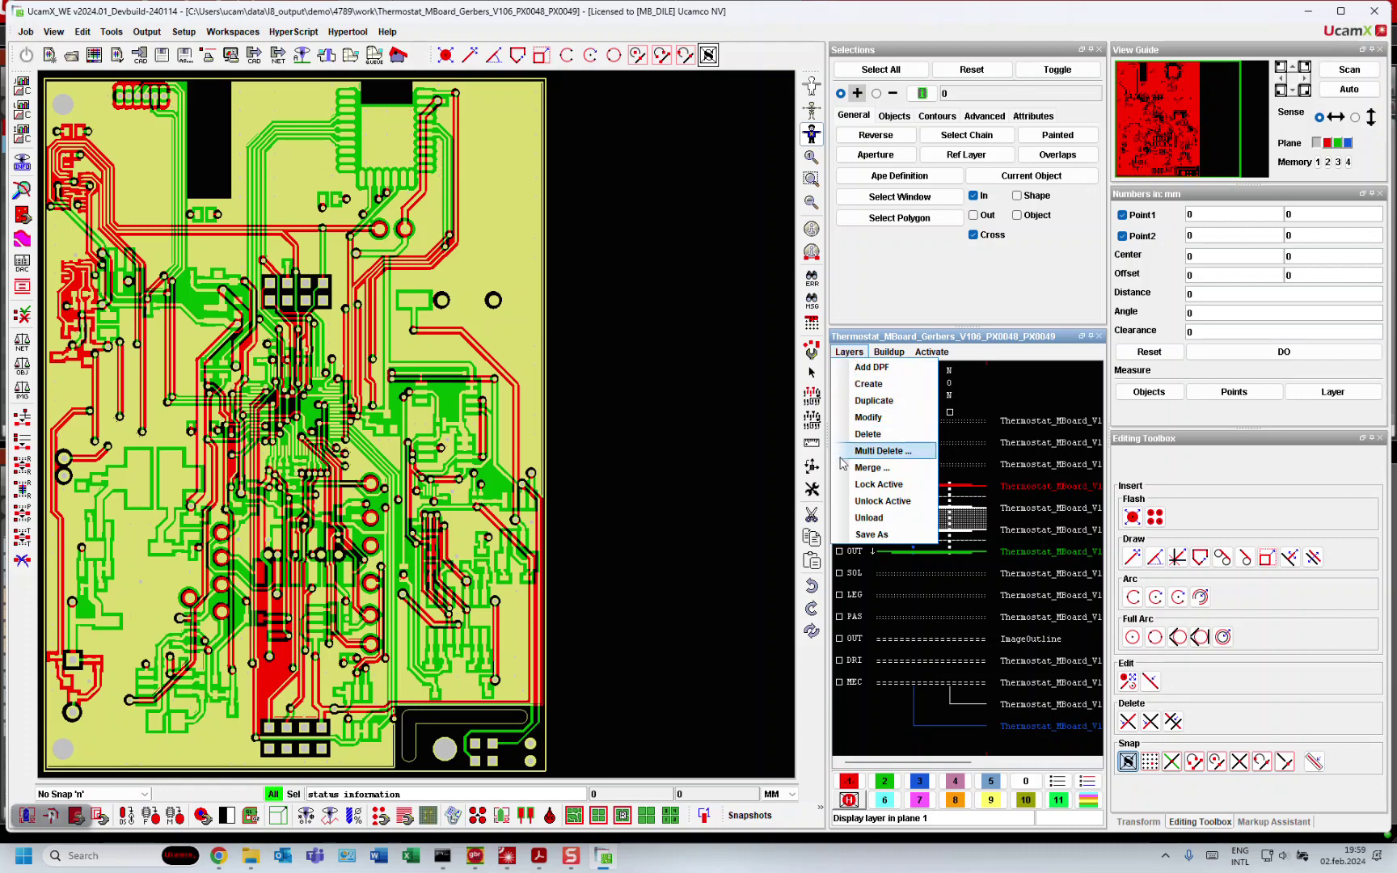
click(868, 418)
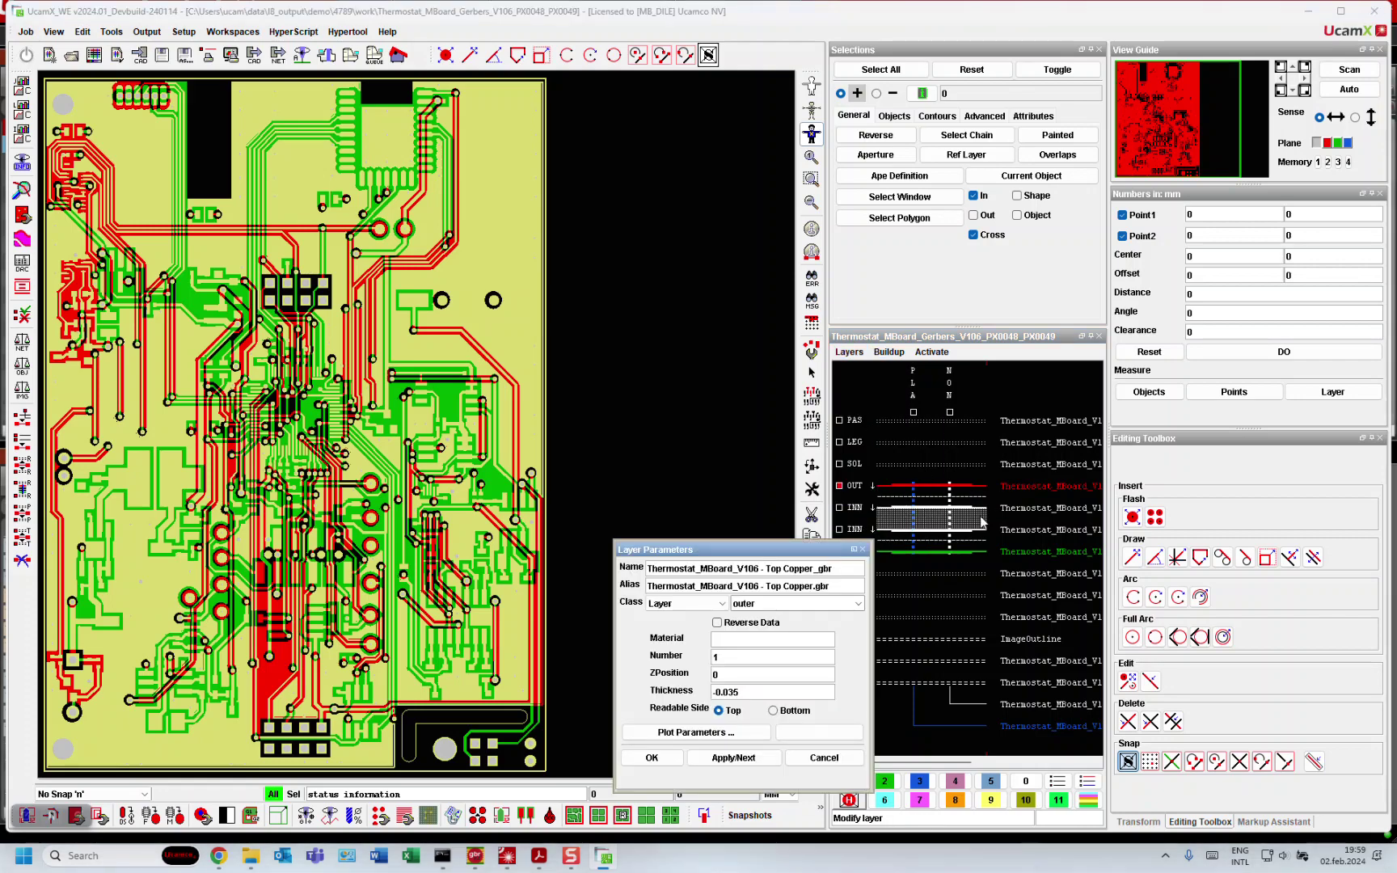
- Review the Thickness parameter of the top, inner and bottom copper layers, cancel the layer parameters, and minimize UcamX_WE
triple_click(778, 691)
click(1055, 516)
click(1057, 534)
click(1057, 553)
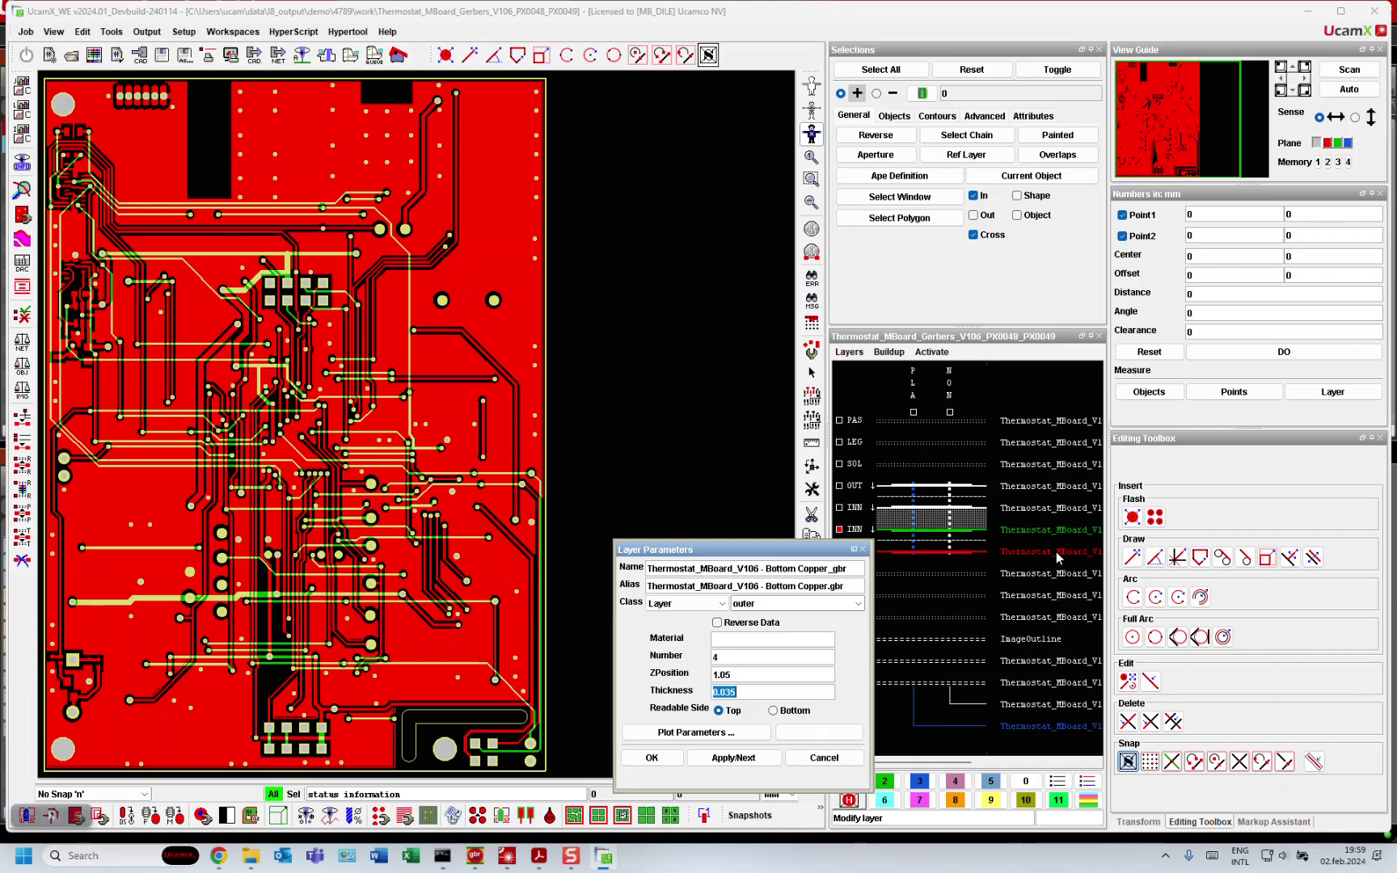
click(751, 692)
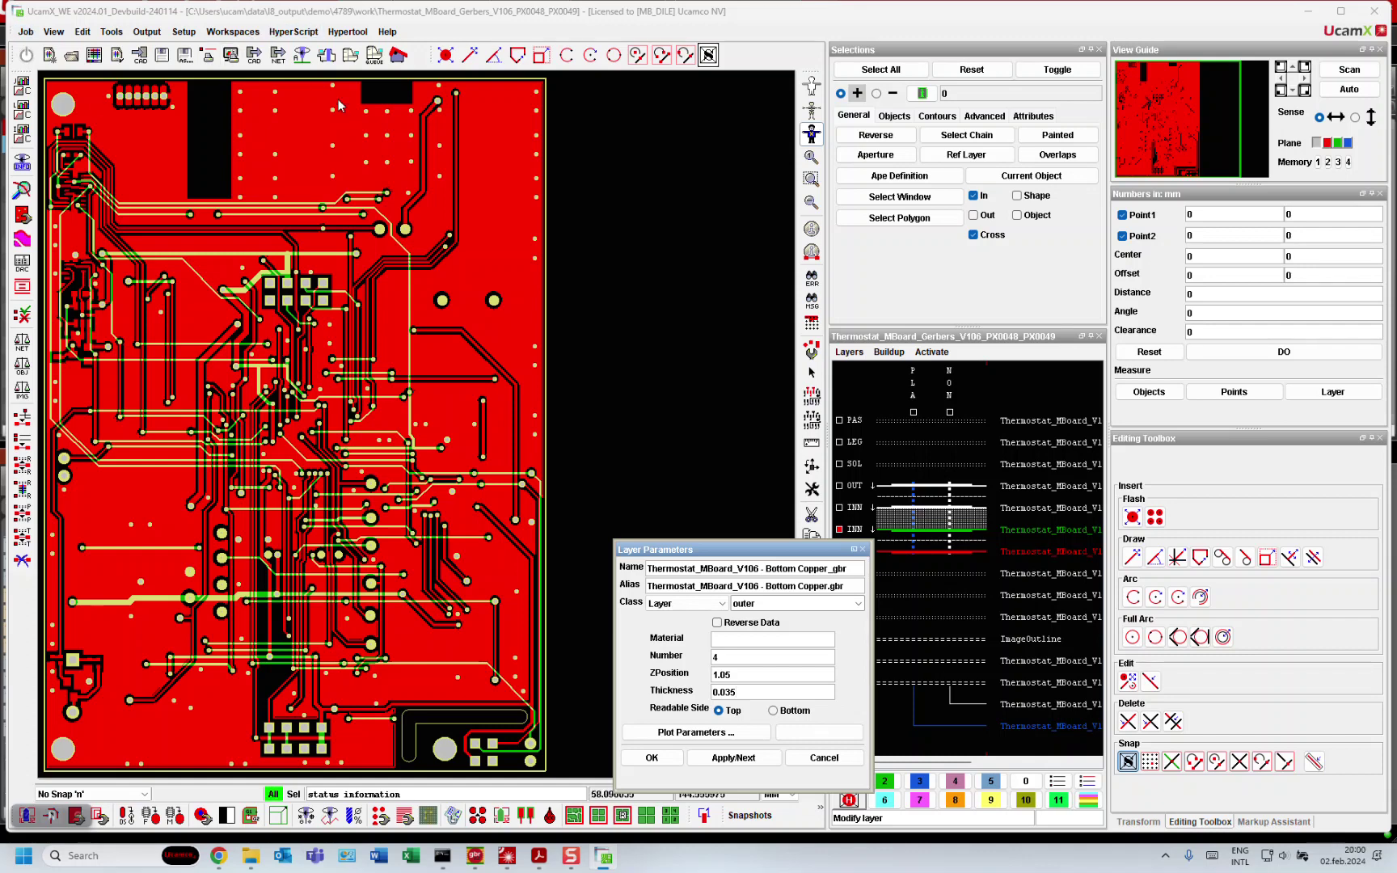
click(825, 757)
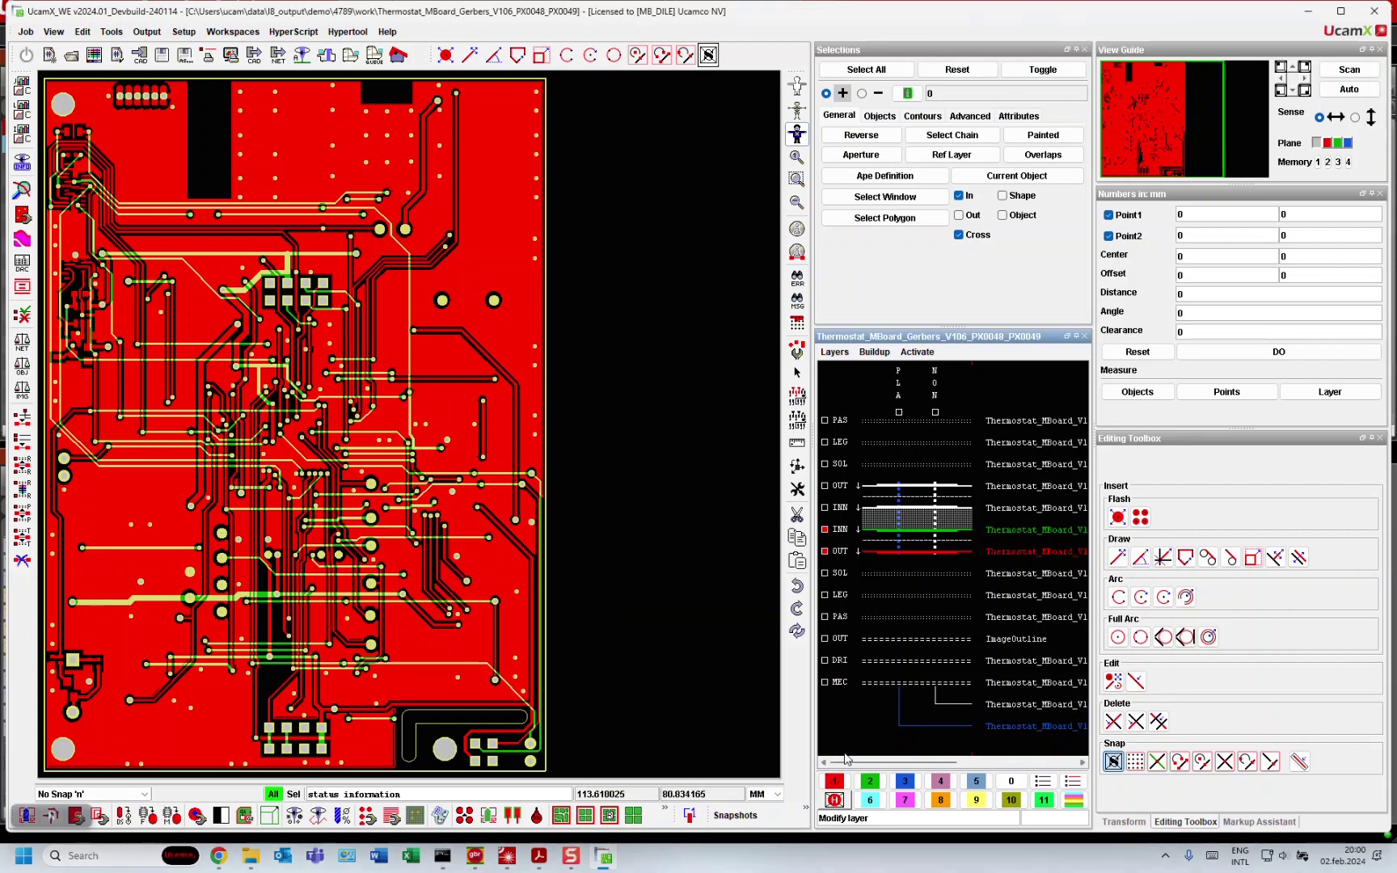
click(1309, 14)
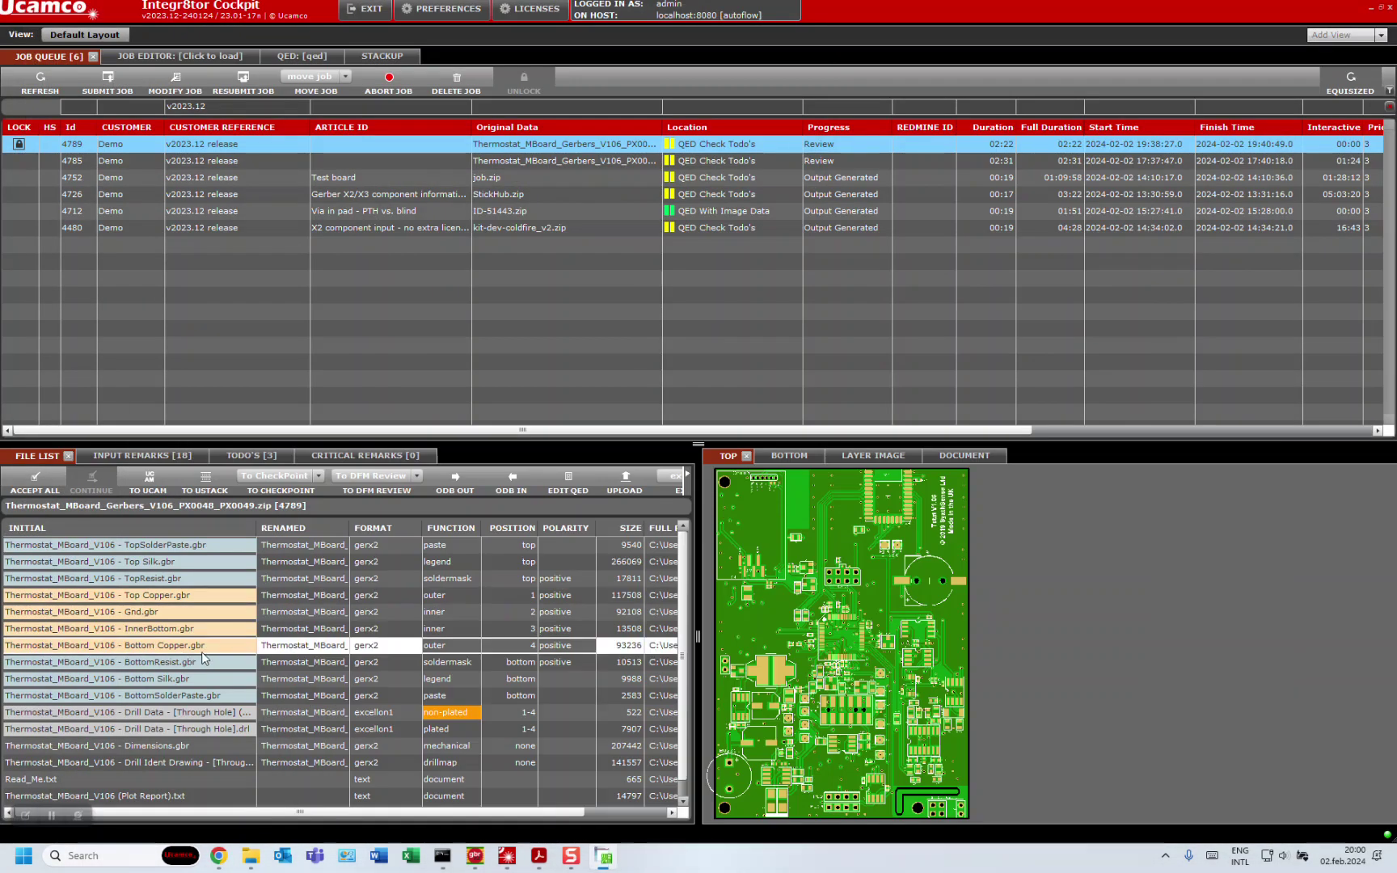
- Switch to the release notes in Chrome and read the section on turning Gerber component data into assembly information
click(219, 858)
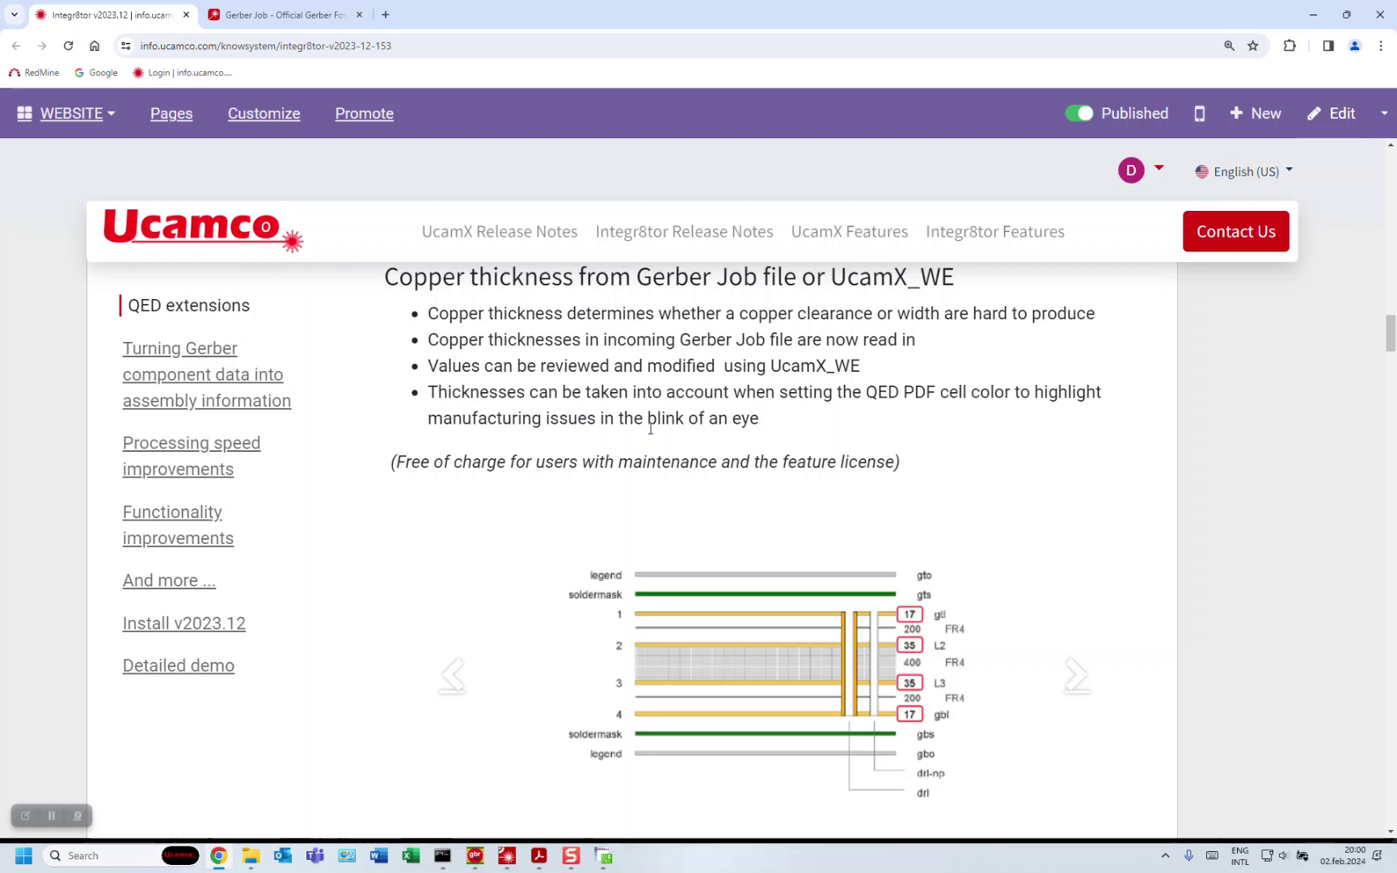
scroll(650, 433, down, 5)
scroll(651, 432, down, 2)
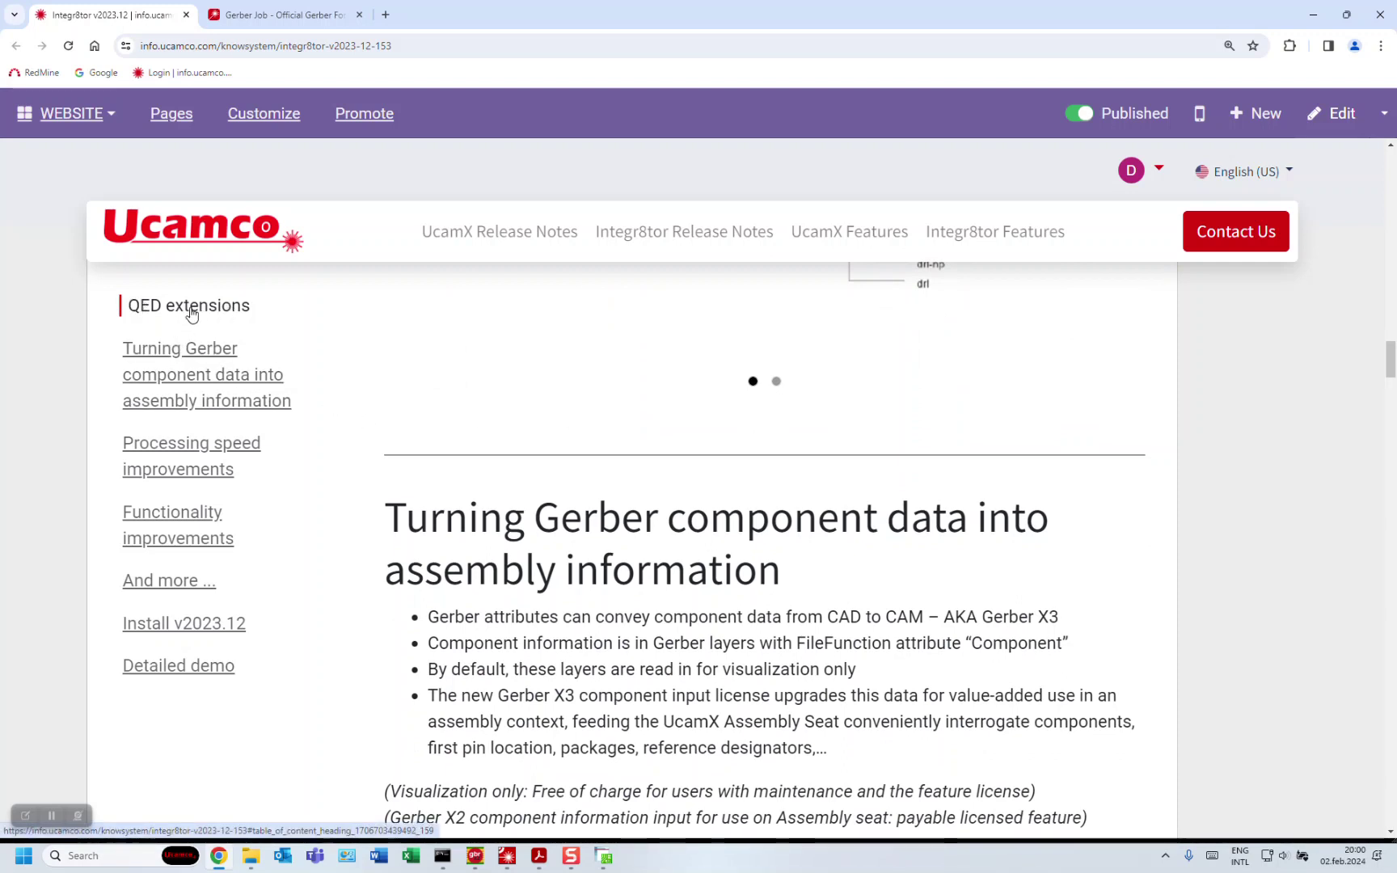
click(187, 352)
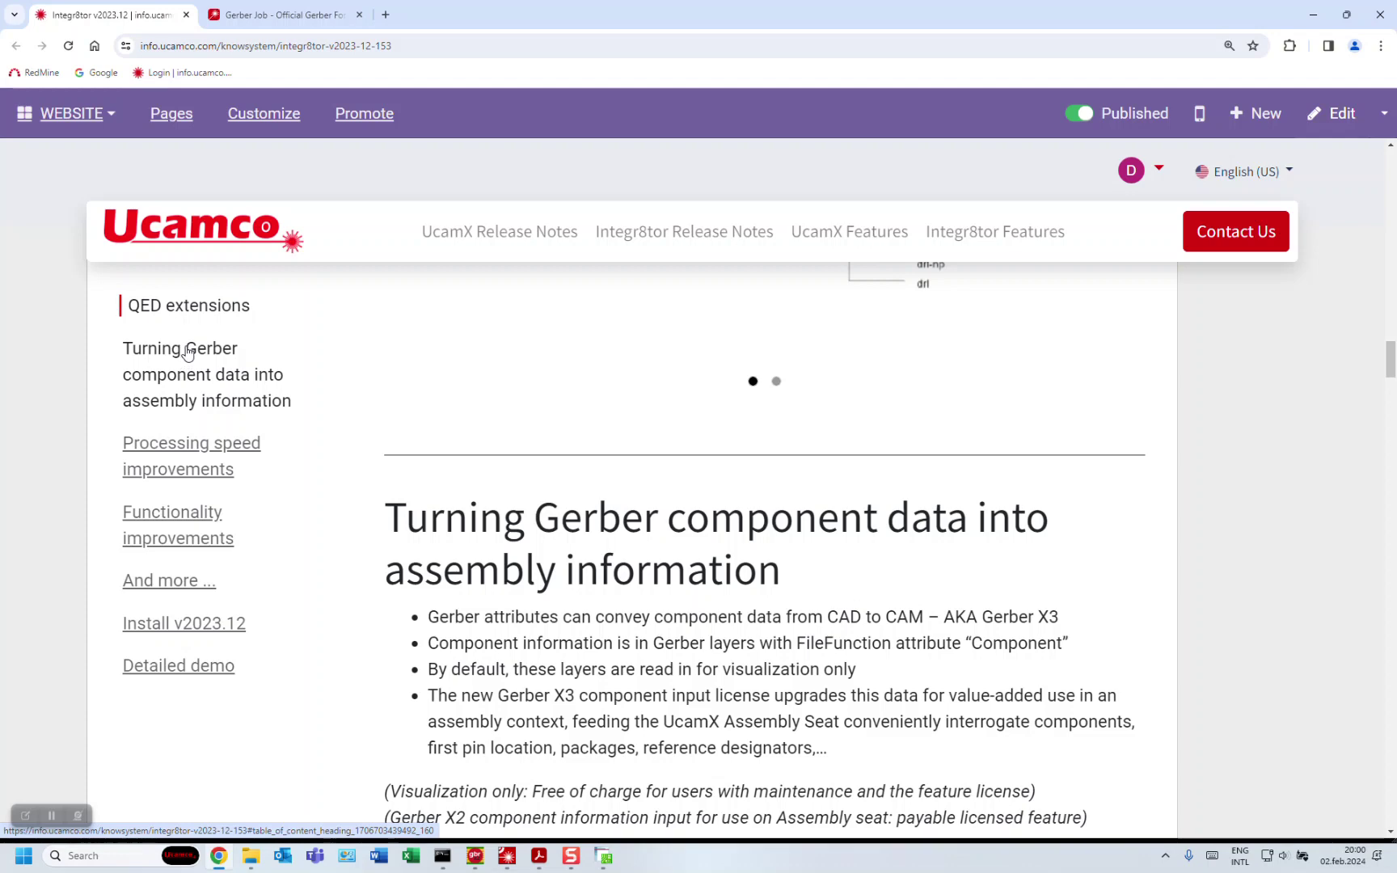
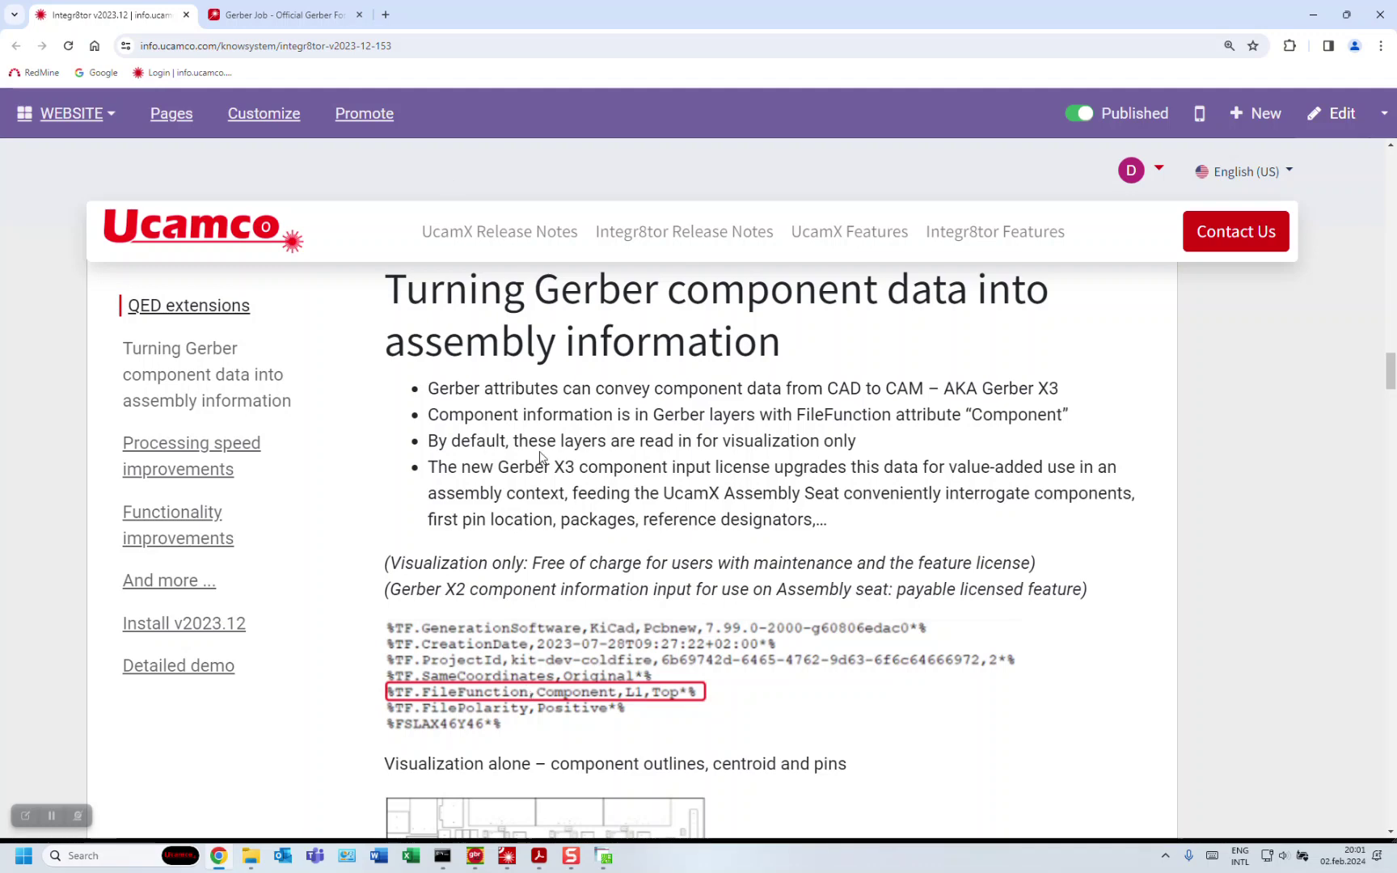
scroll(739, 586, down, 1)
scroll(739, 586, down, 2)
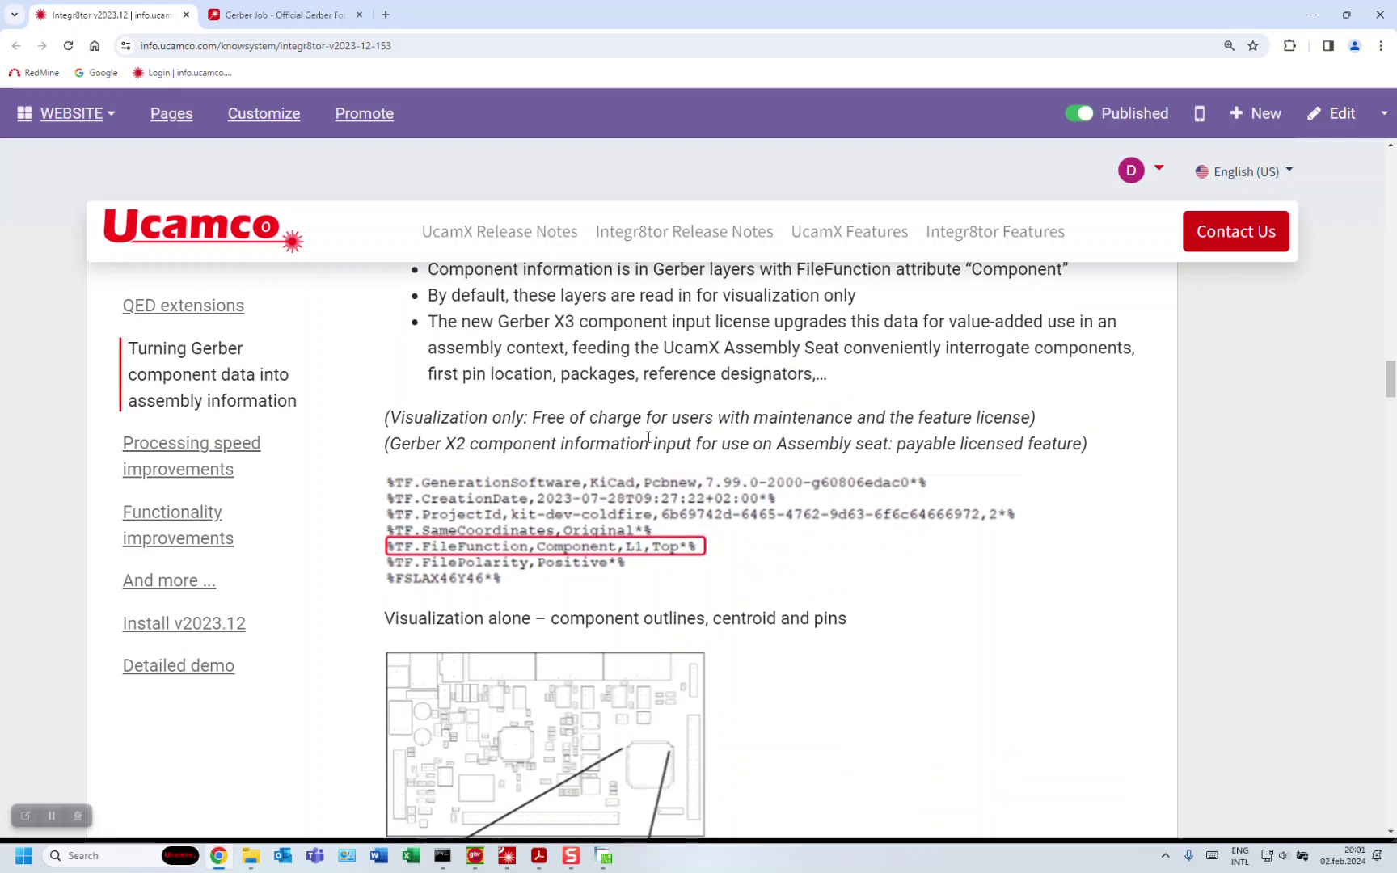
scroll(650, 440, up, 3)
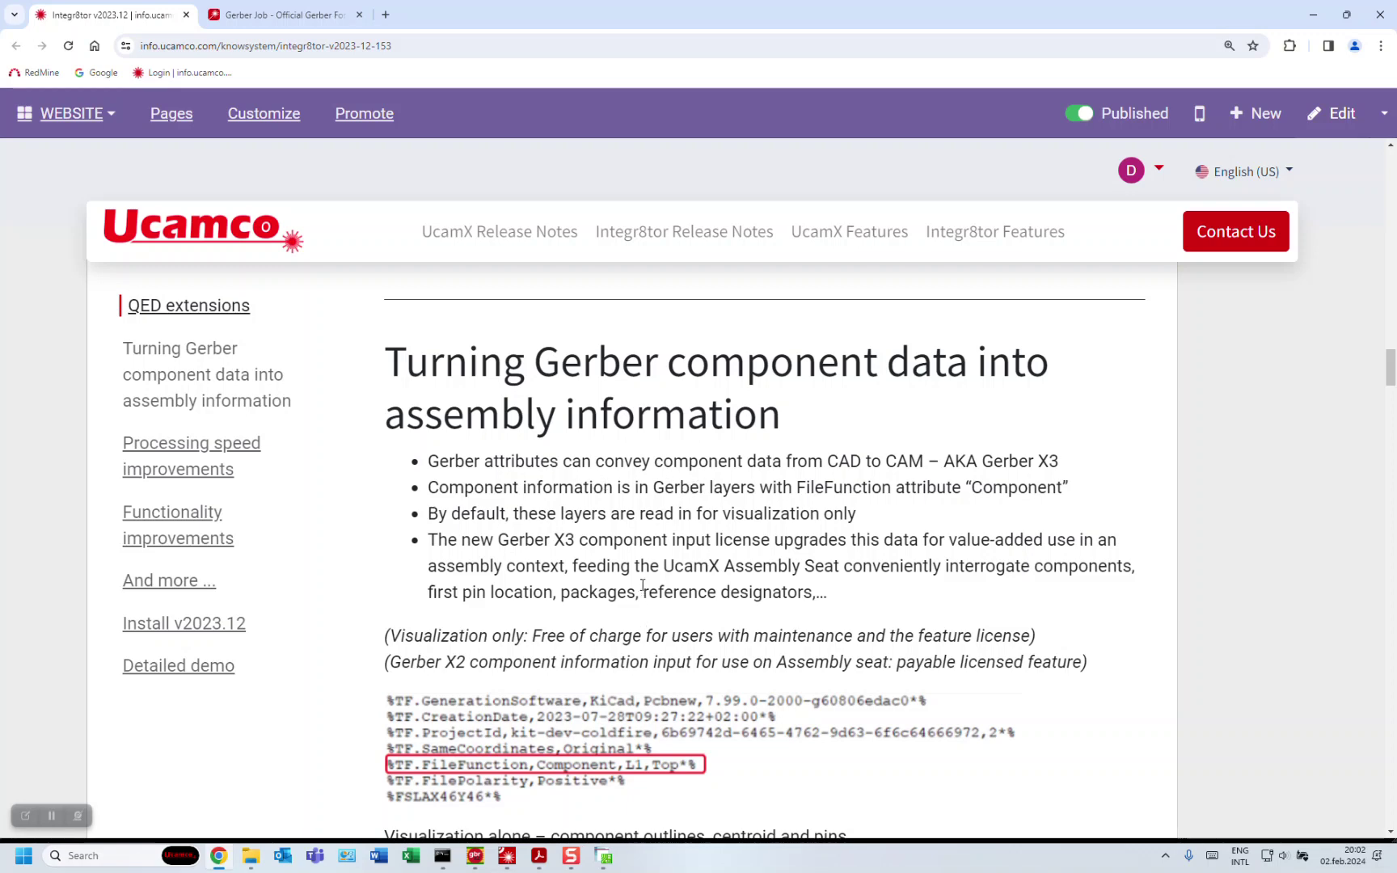
- Return to Integr8tor Cockpit, select job 4480 and view the layer image of kit-dev-coldfire-pnp_top.gbr
click(506, 855)
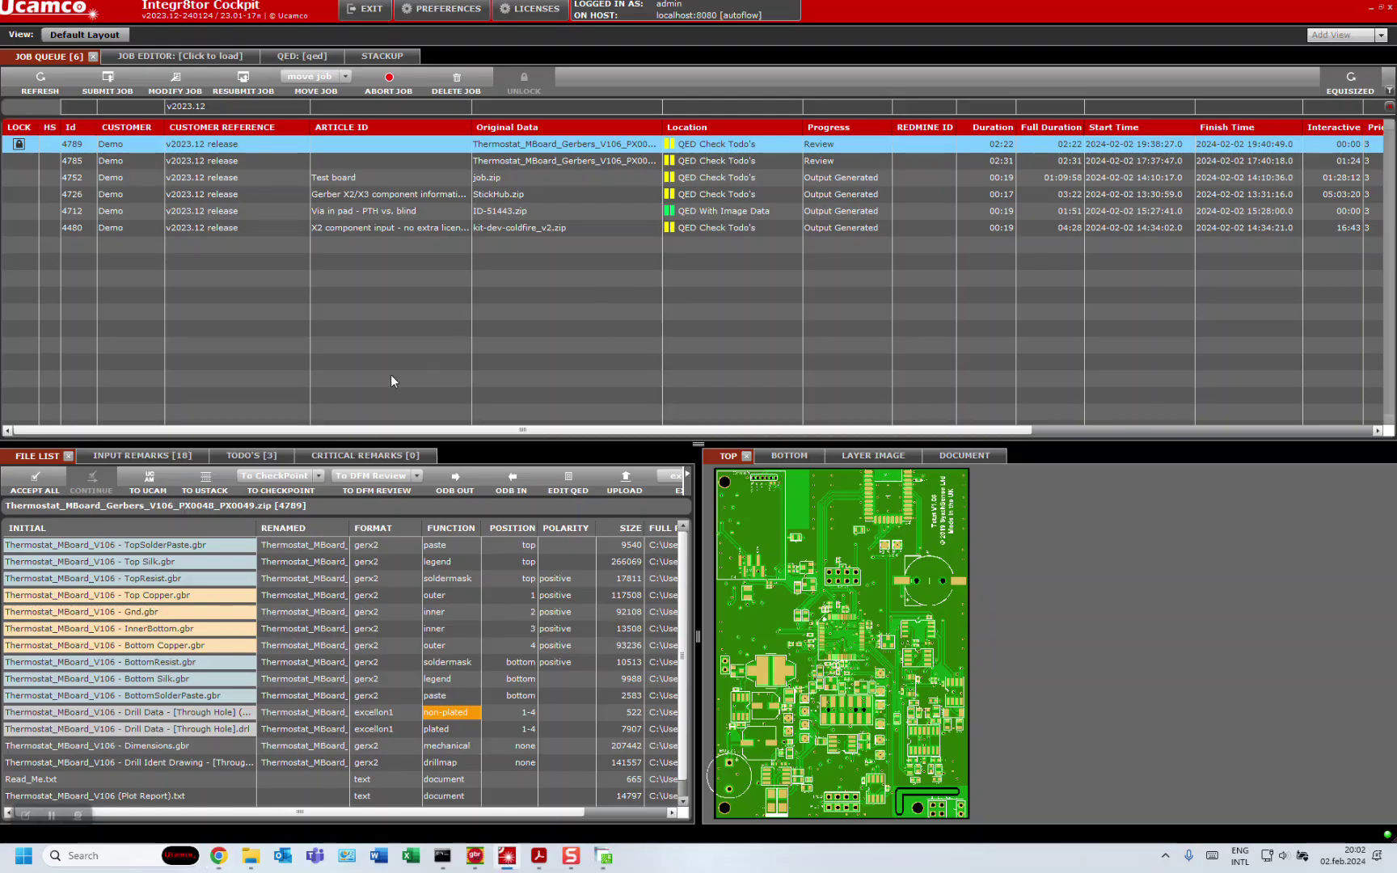
click(357, 229)
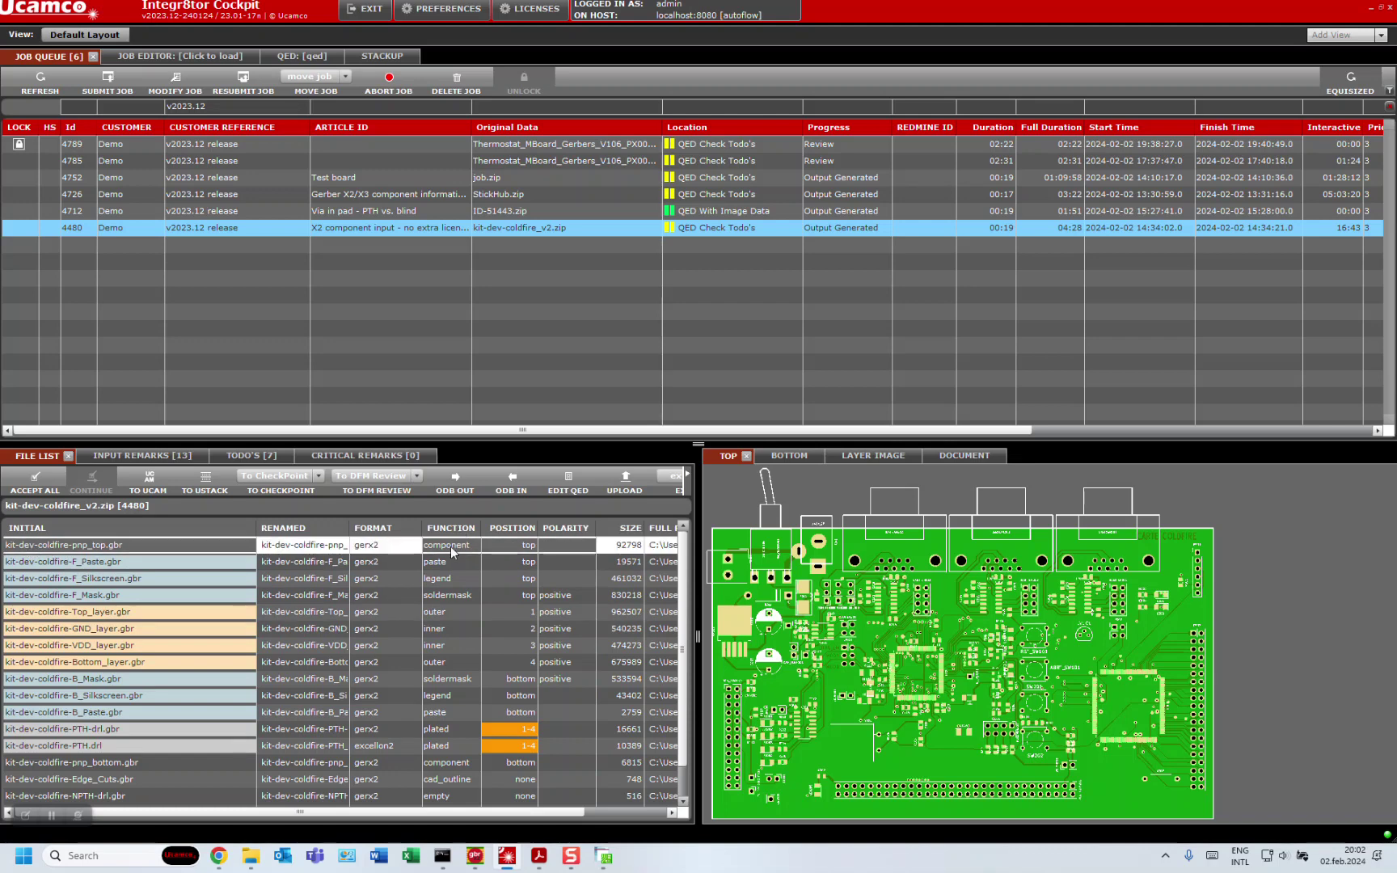
double_click(63, 553)
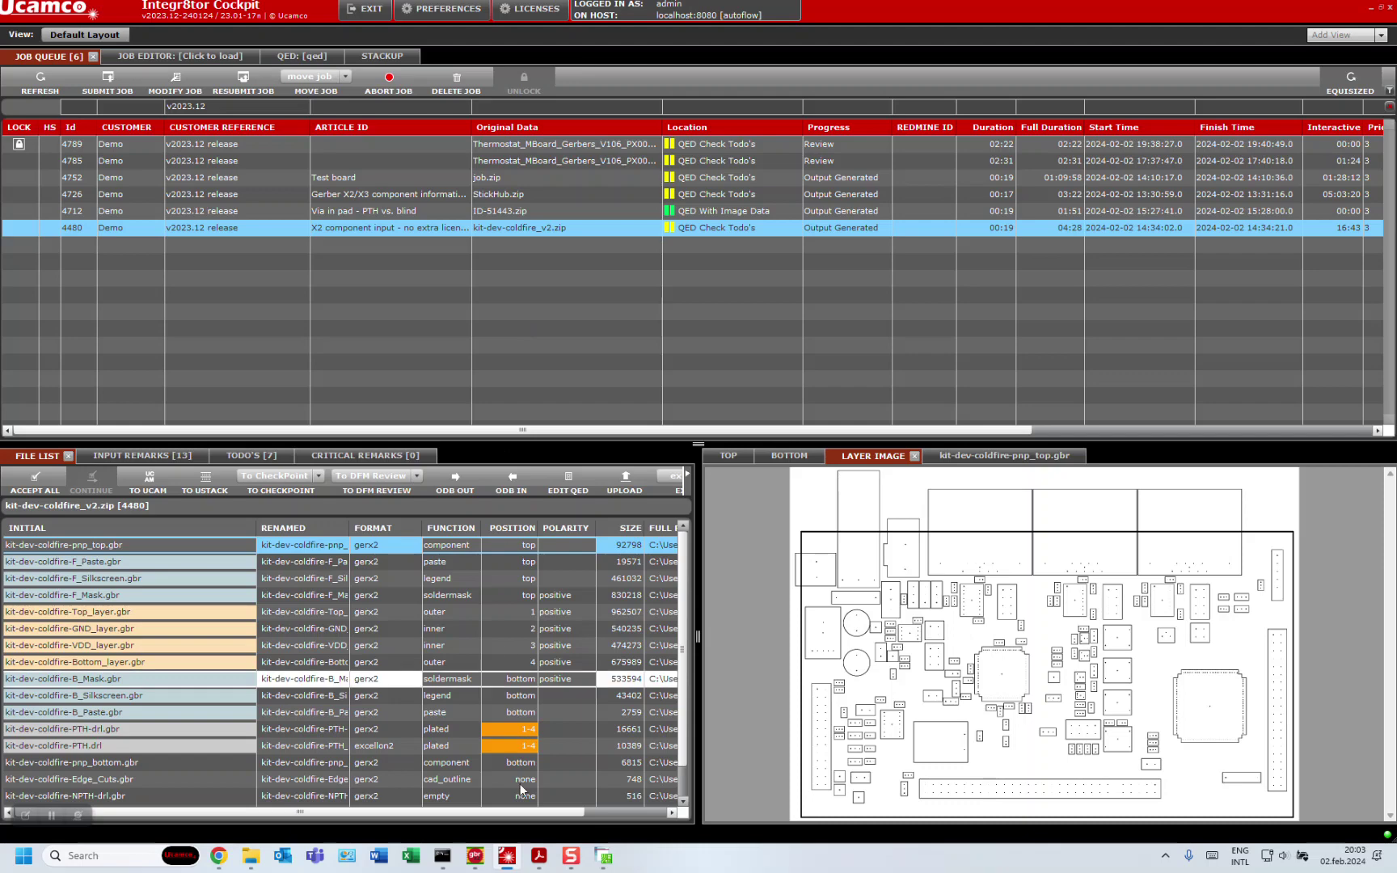
- Switch to UcamX_WE, quit the open Thermostat job 4789 and close it without recalculating the QED
click(605, 855)
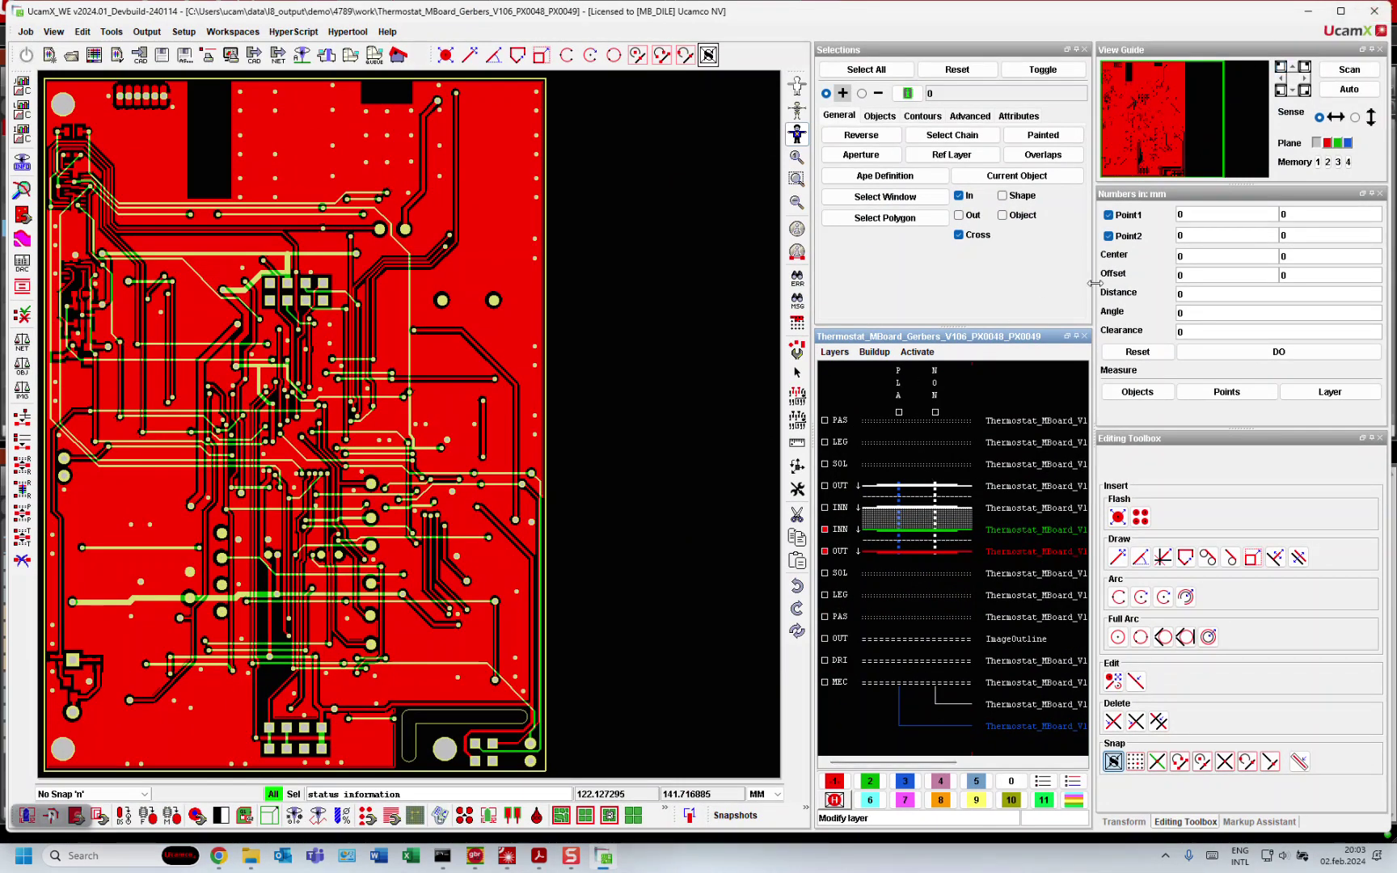
click(1374, 11)
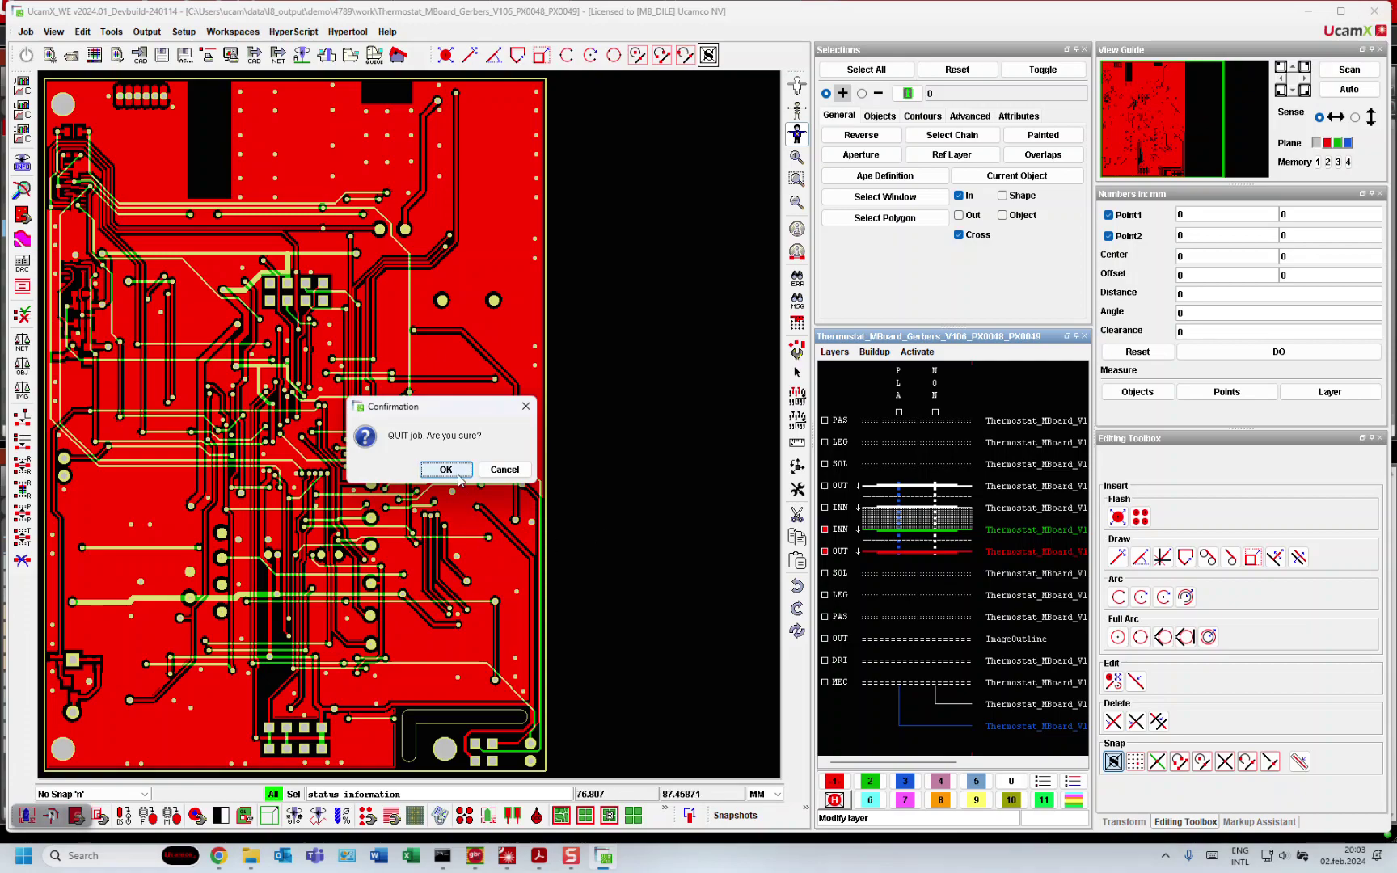
click(434, 469)
click(97, 78)
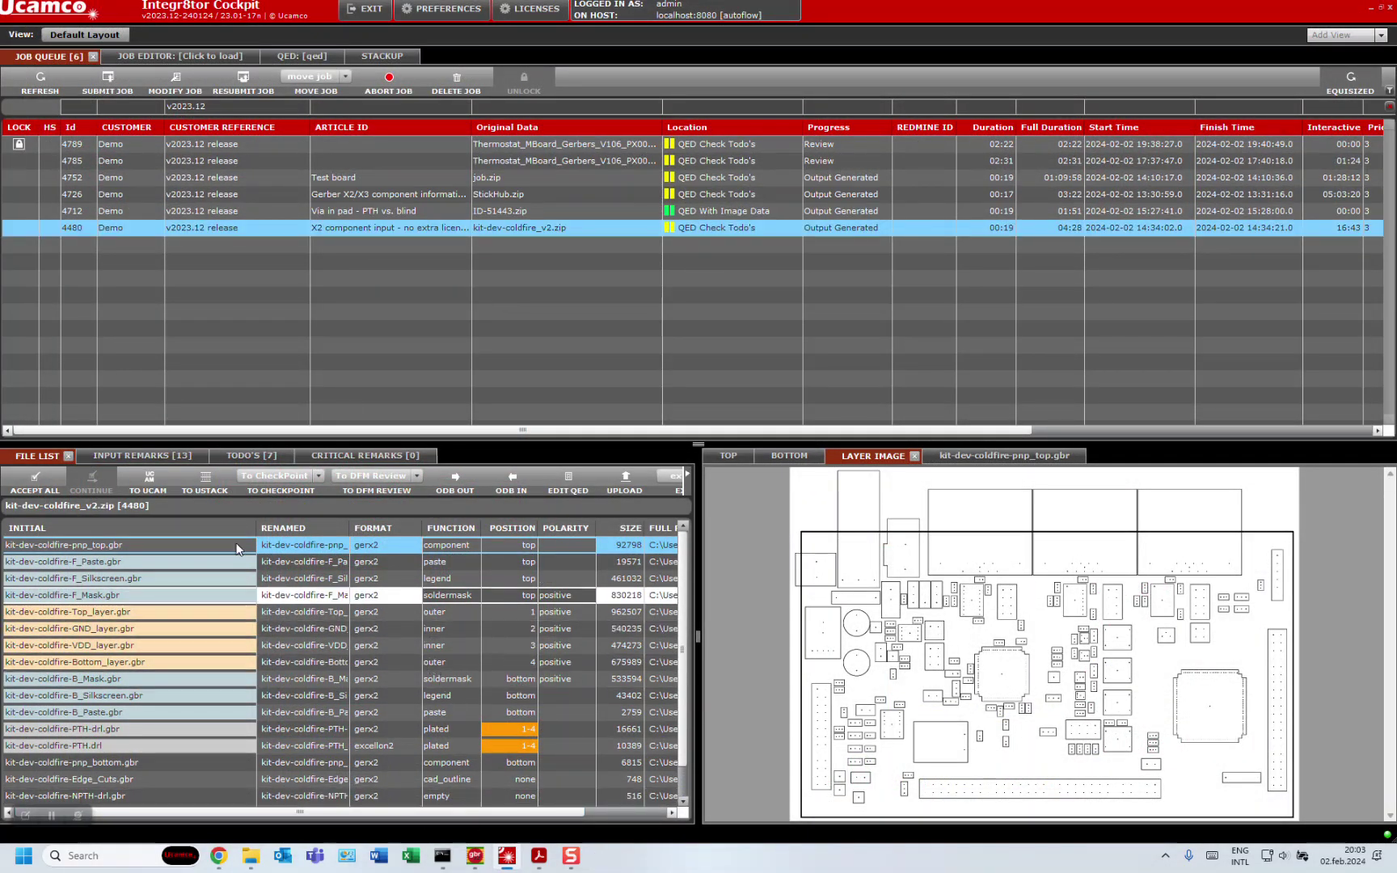
- Open job 4480 in UcamX_WE, close the Aperture Manager, and view only the top and bottom component layers in turn
click(159, 479)
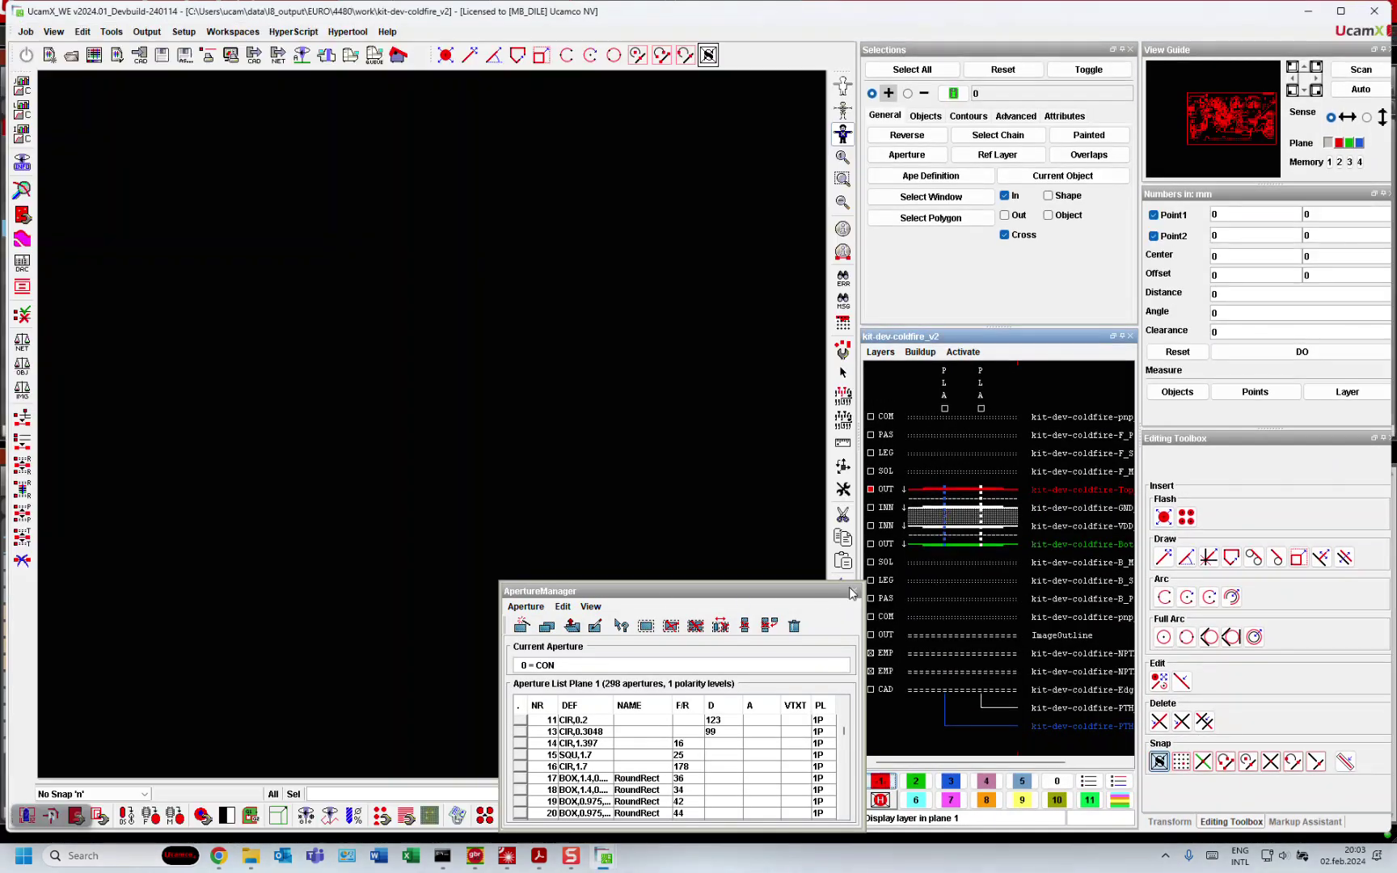
click(850, 590)
click(1061, 413)
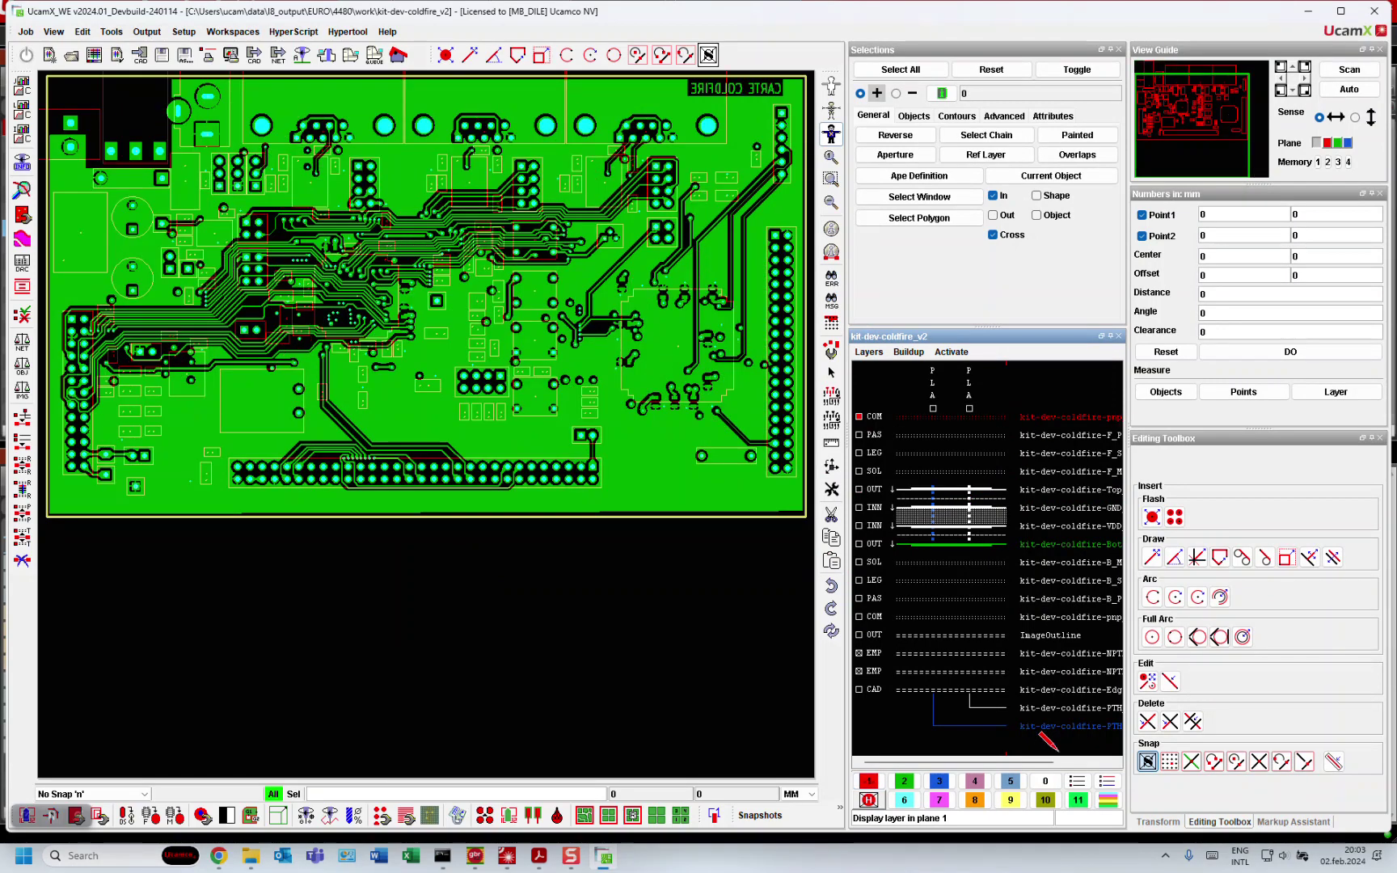
click(1076, 781)
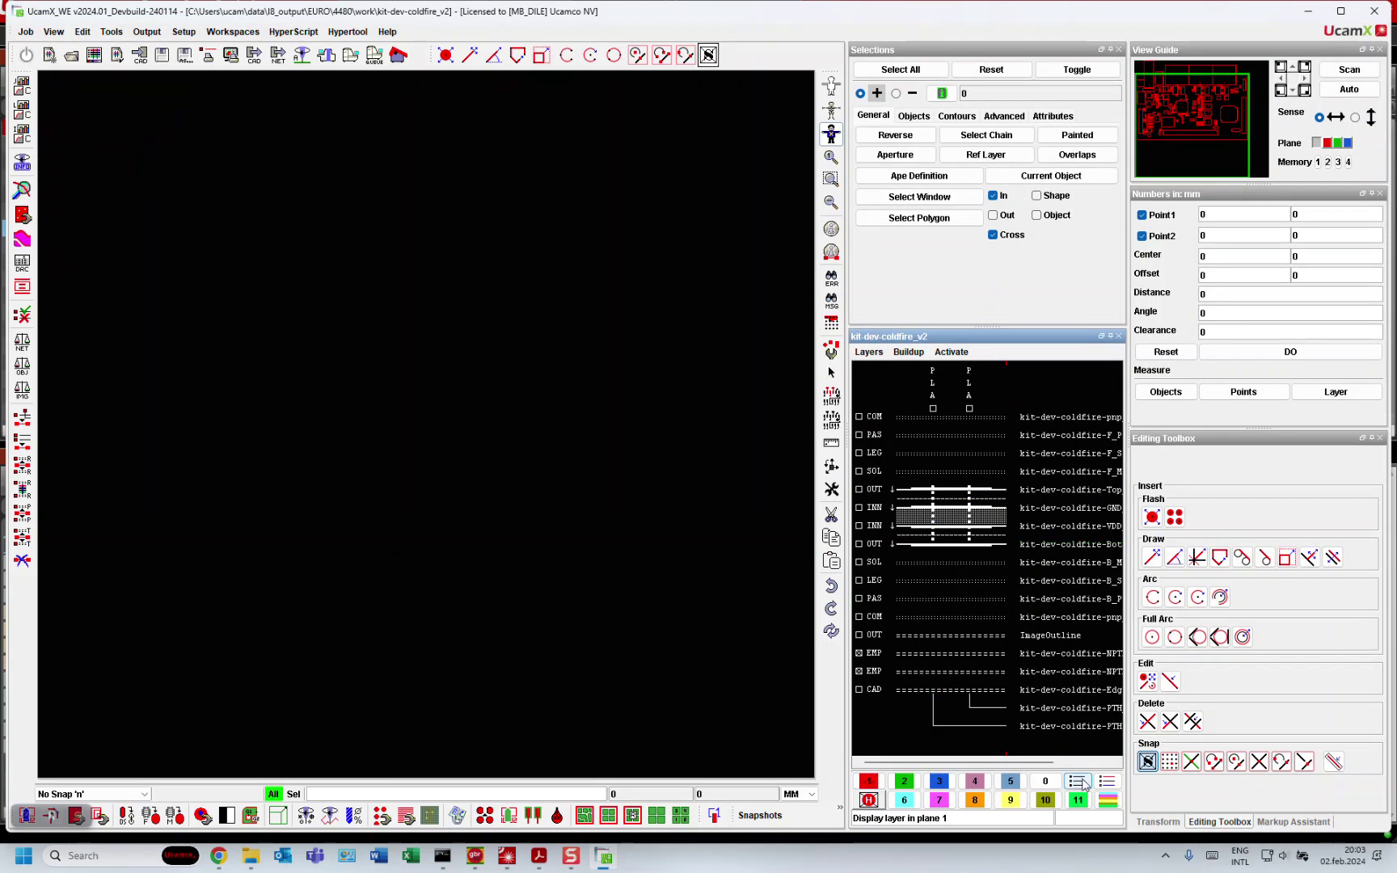
click(1057, 416)
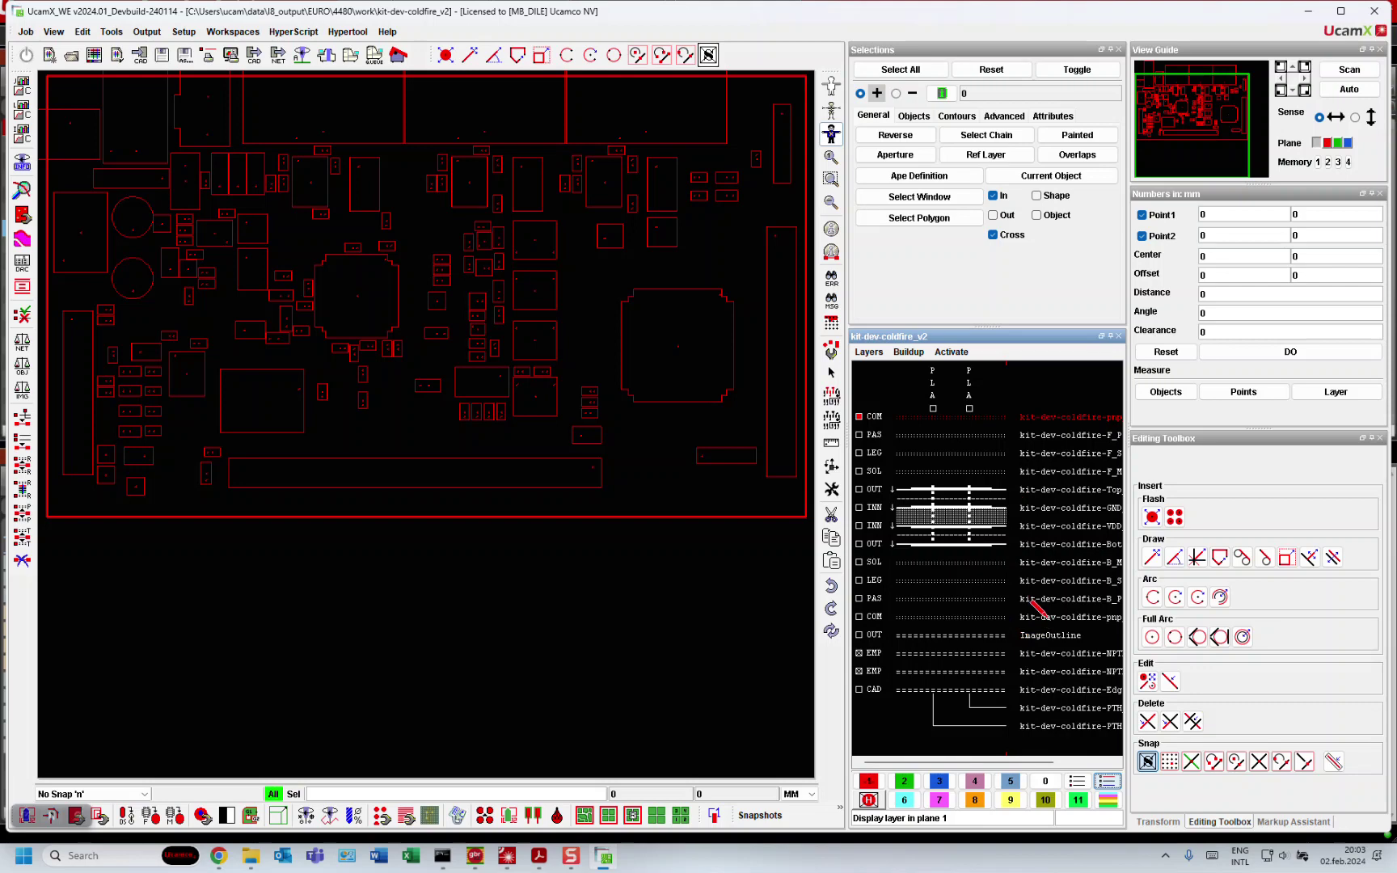
click(1033, 616)
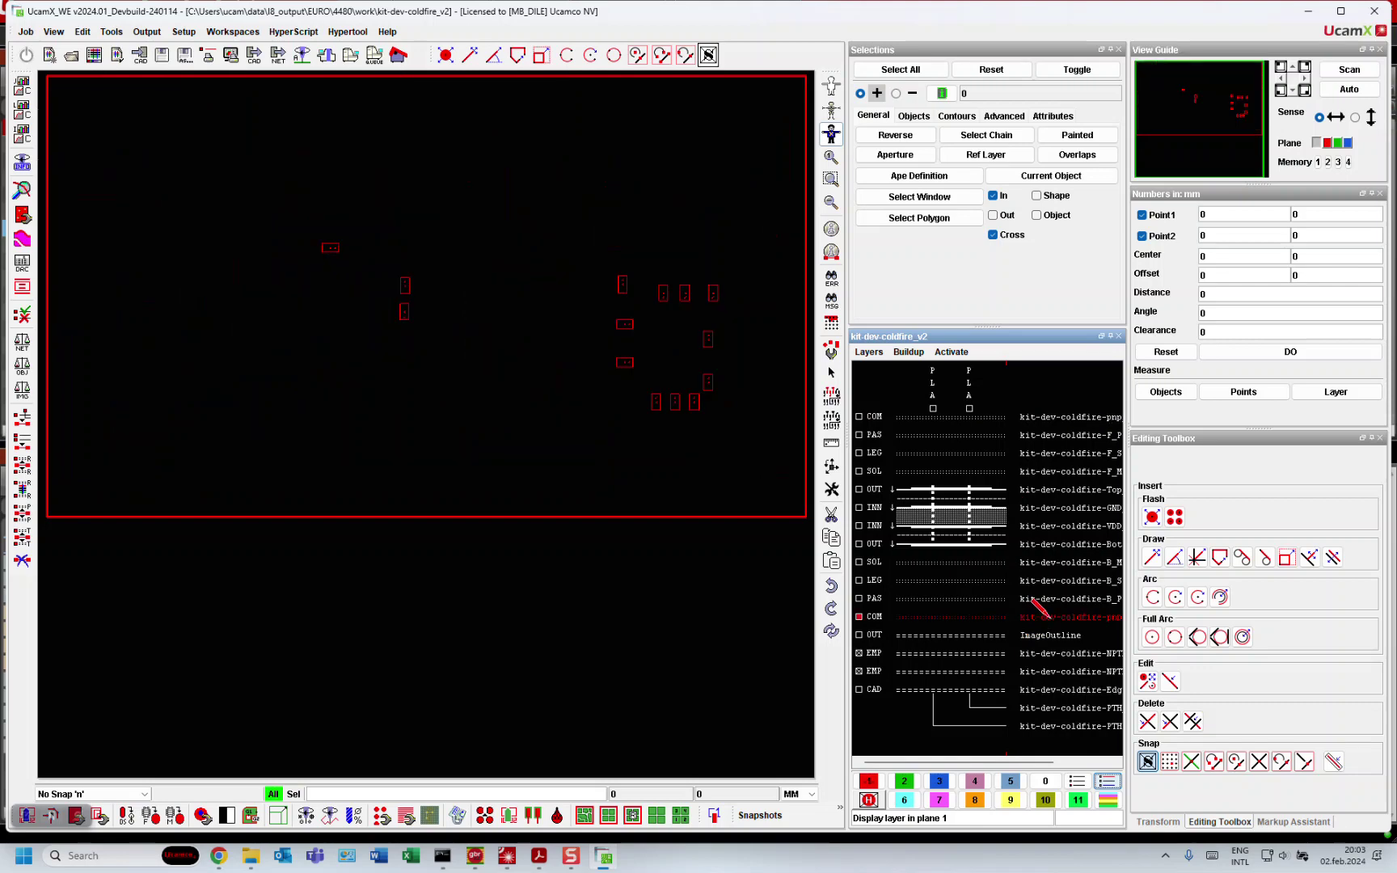
click(1020, 415)
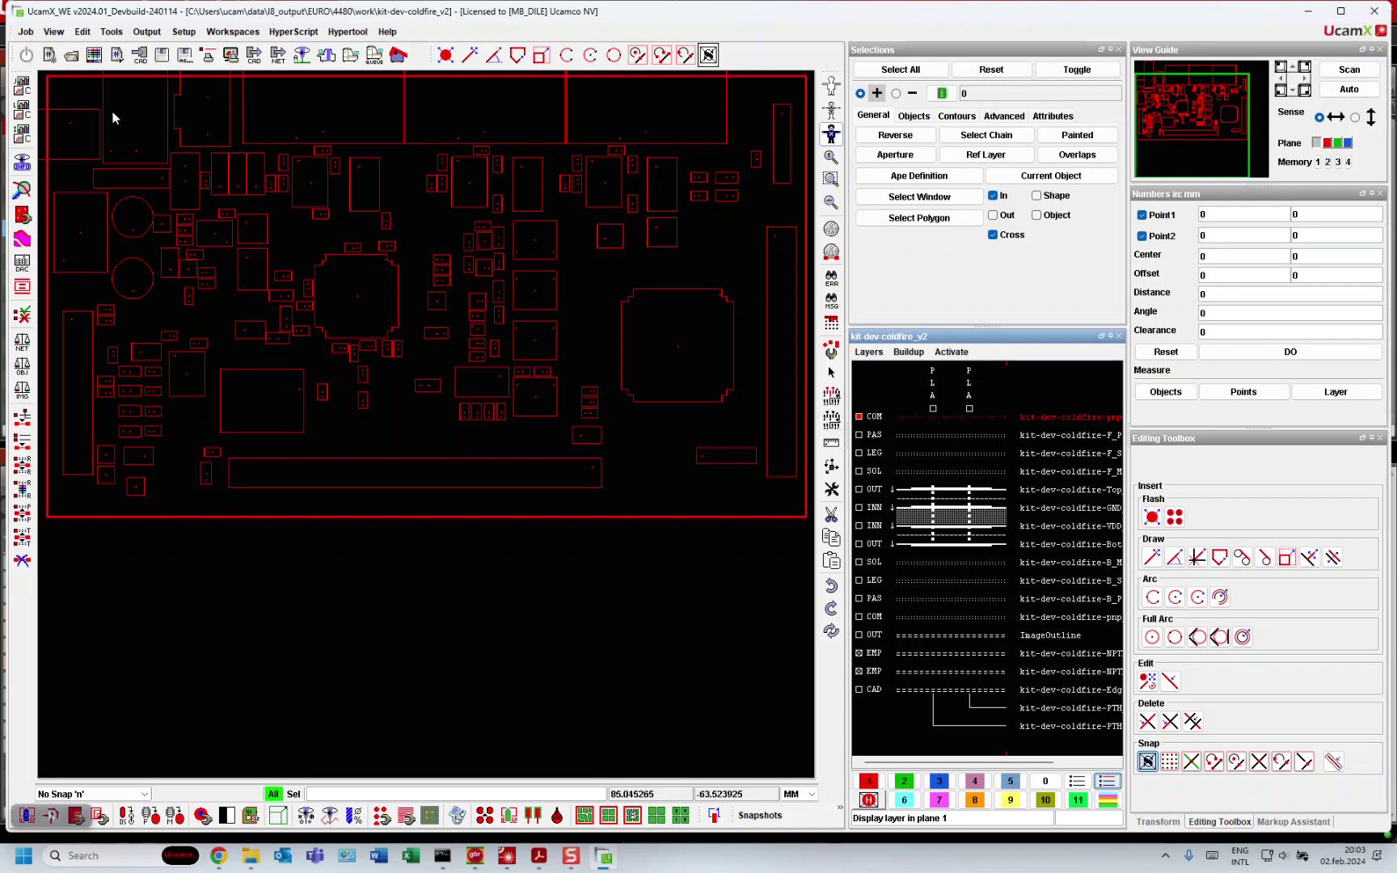
- Quit the kit-dev-coldfire_v2 job in UcamX_WE and close it without recalculating the QED
click(24, 33)
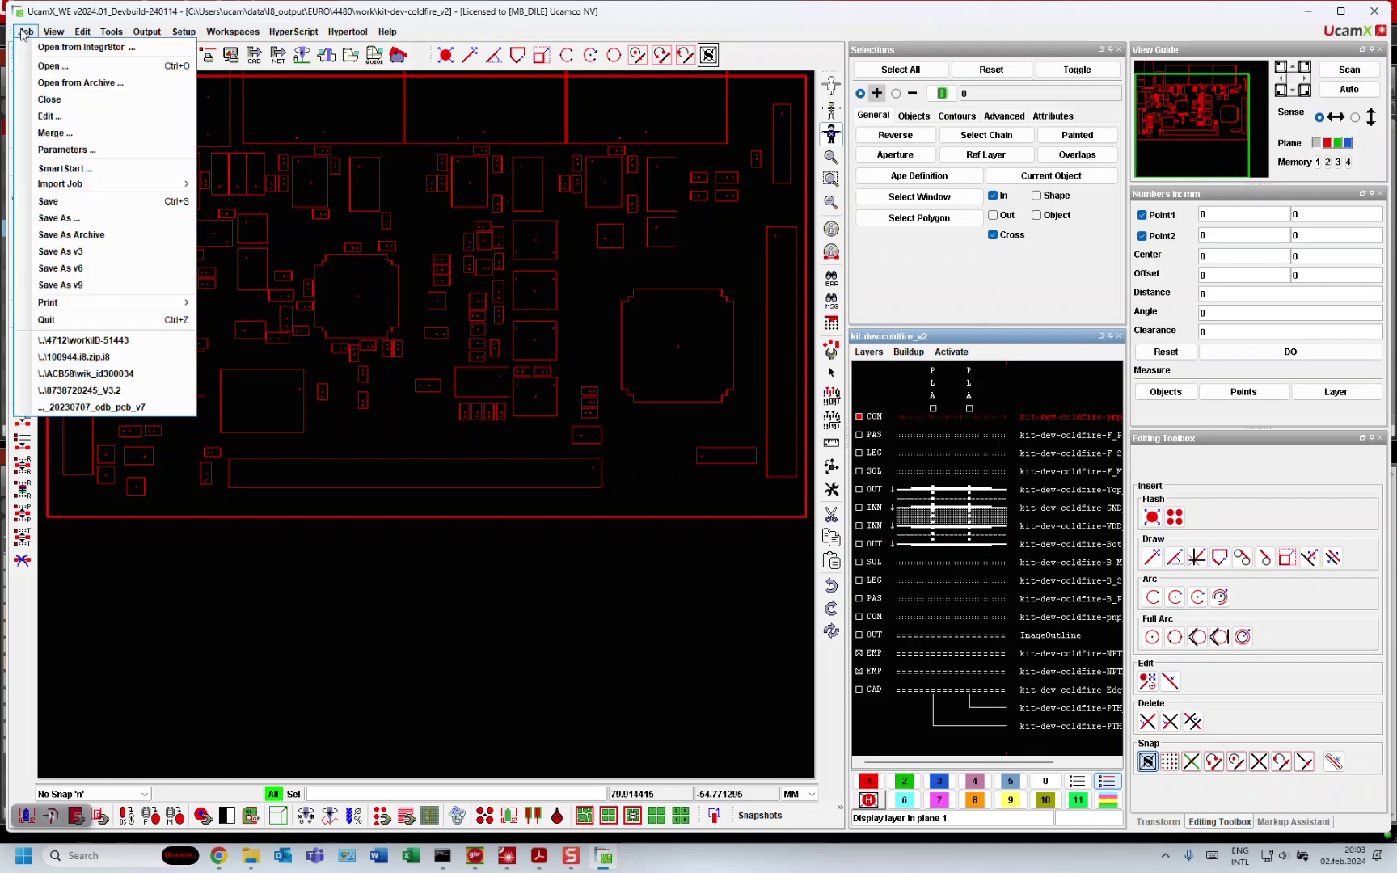
click(47, 320)
click(465, 474)
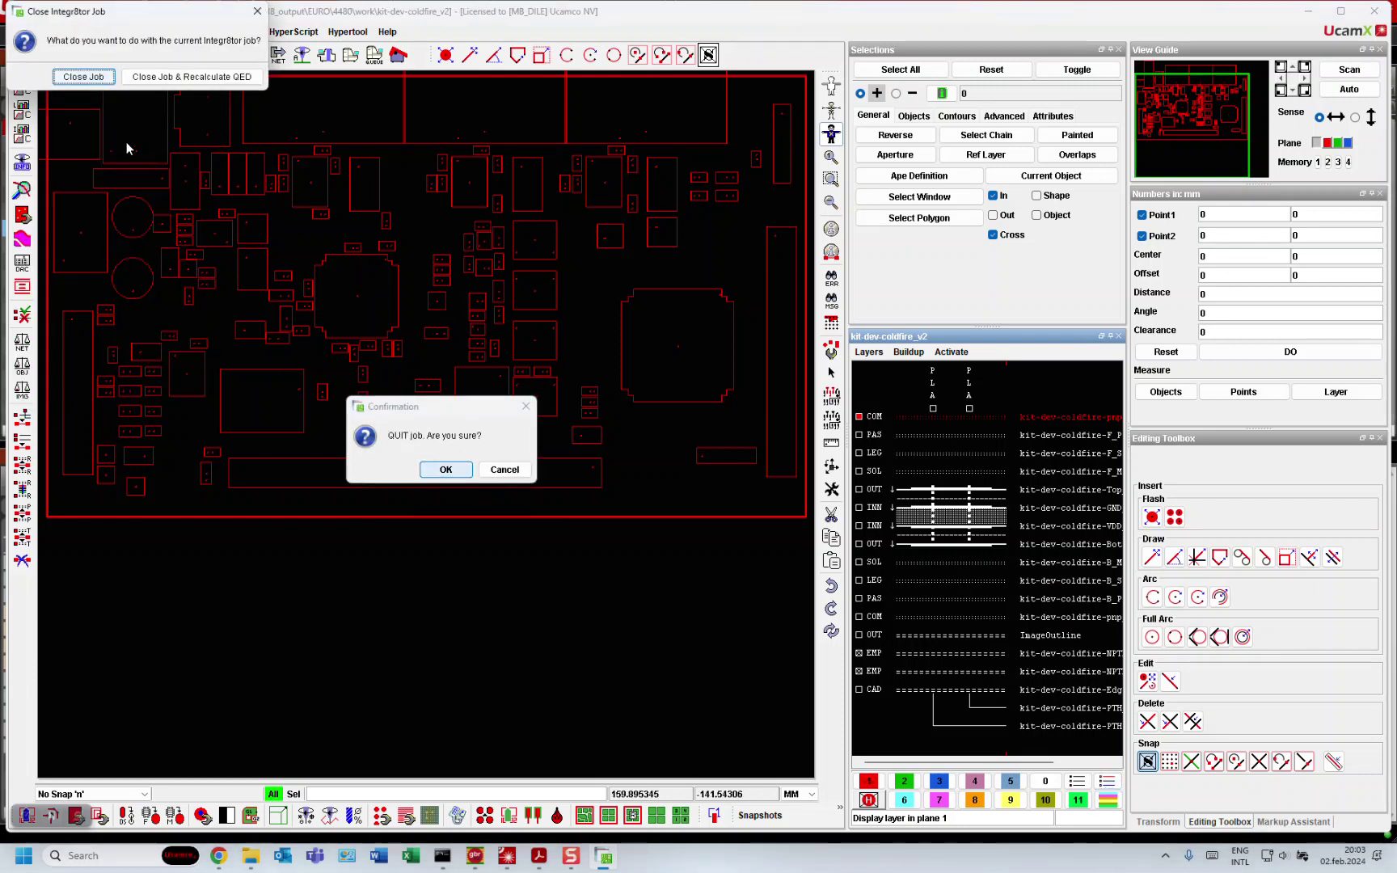
click(79, 75)
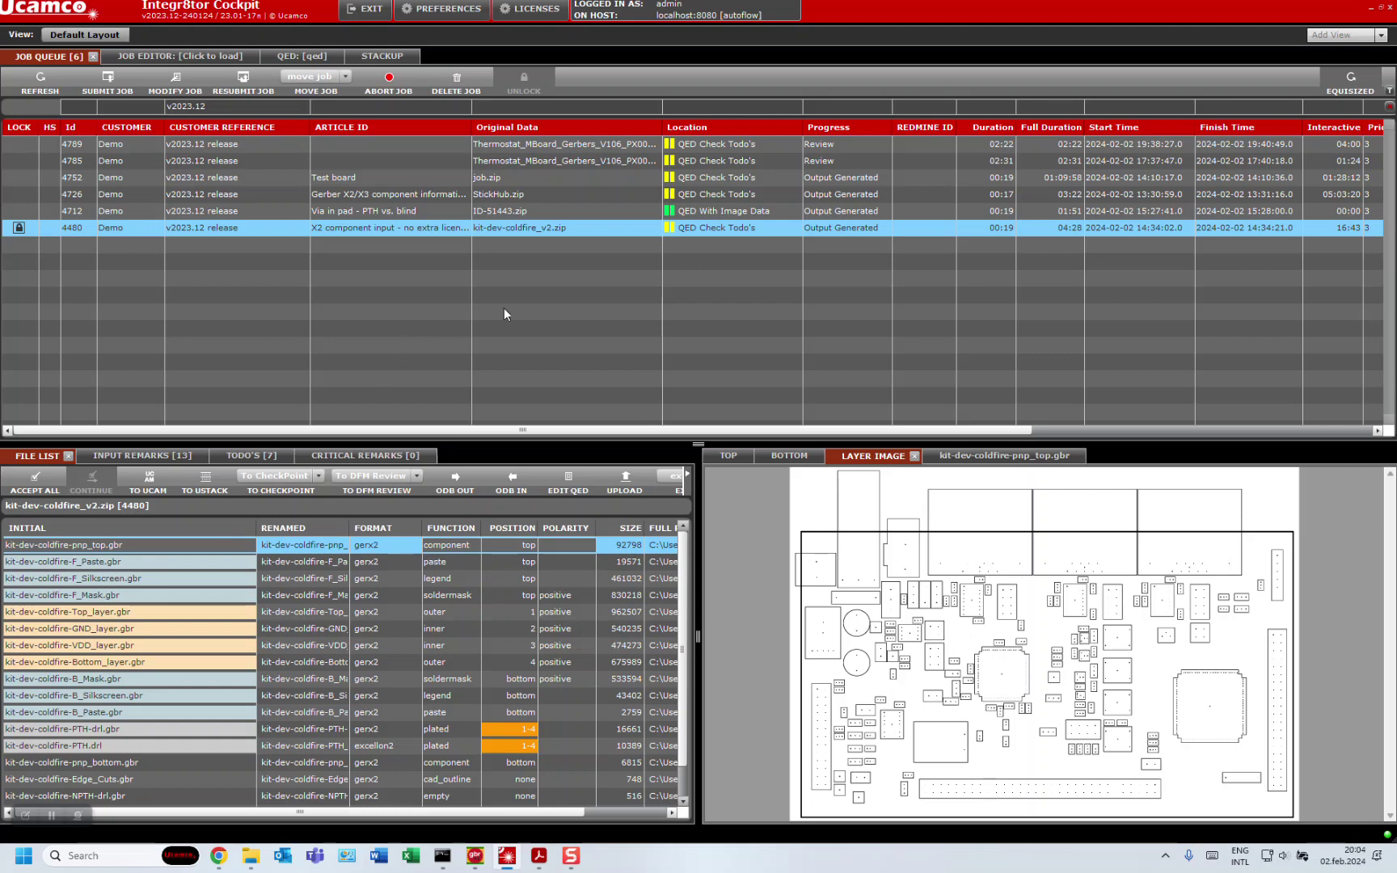
- Open job 4726 (StickHub) in UcamX_WE, close the Aperture Manager, and display only the top component layer in plane 1
click(397, 194)
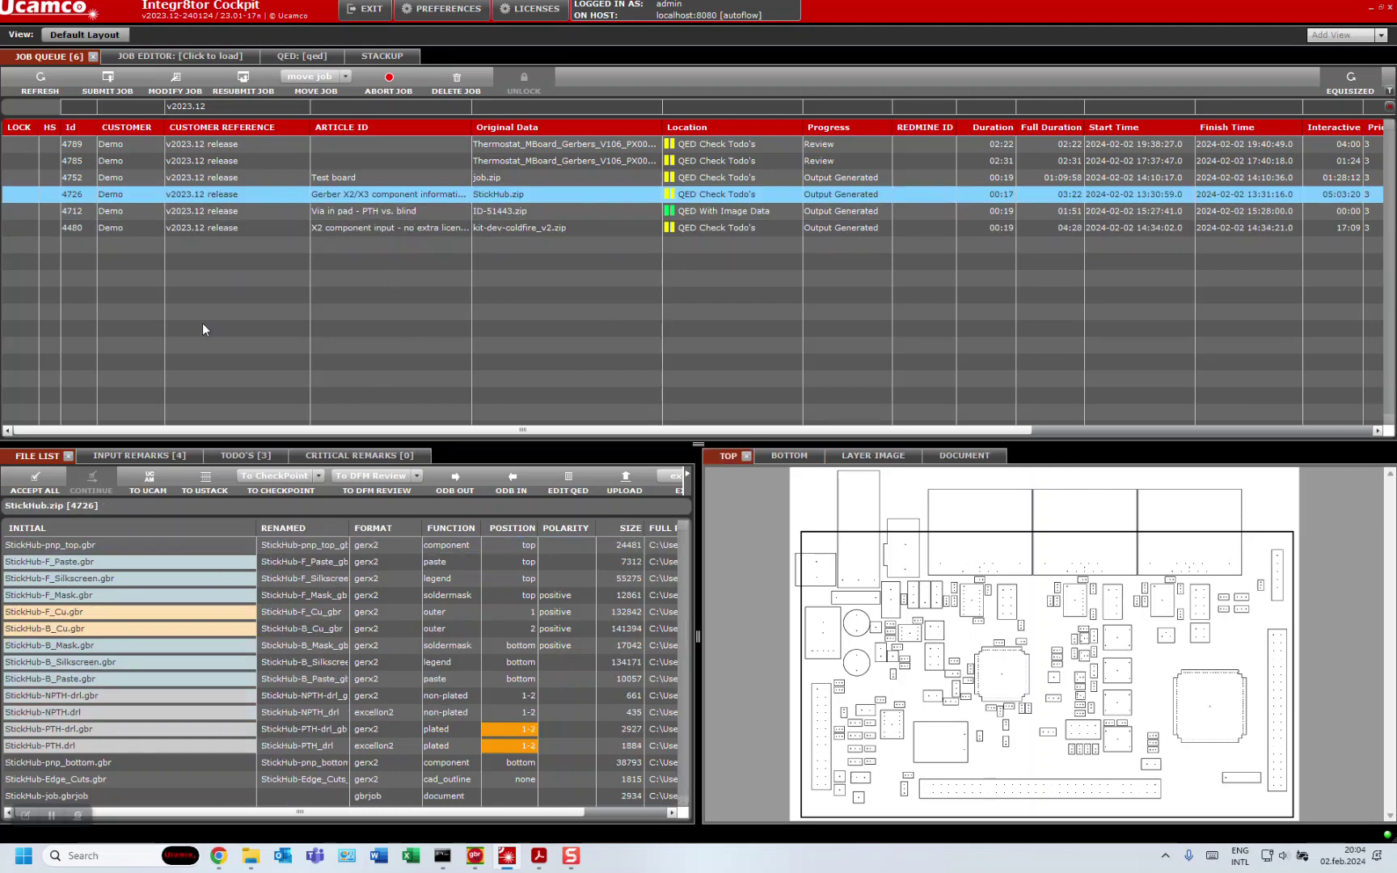
click(148, 480)
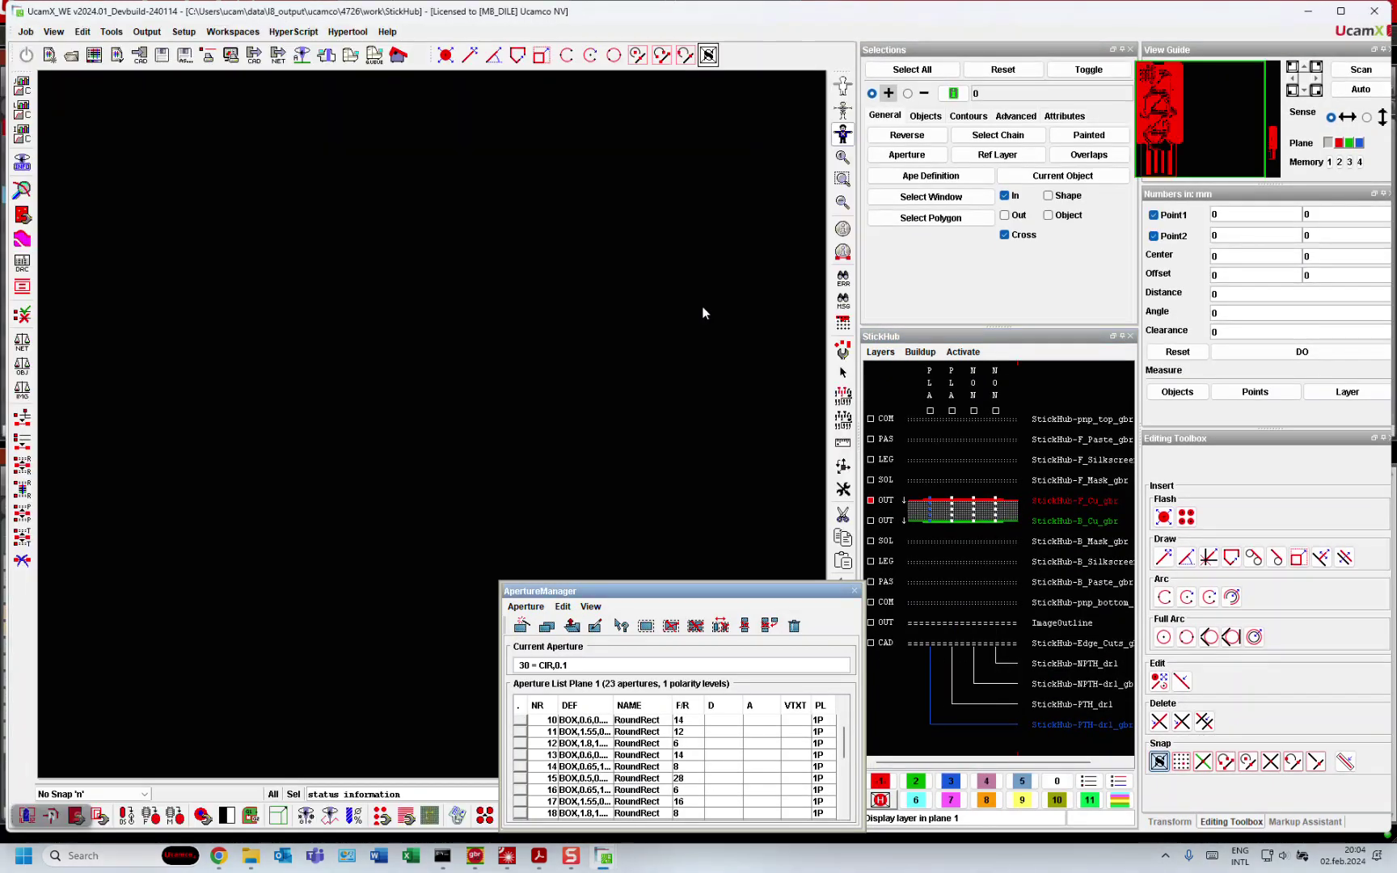
click(854, 590)
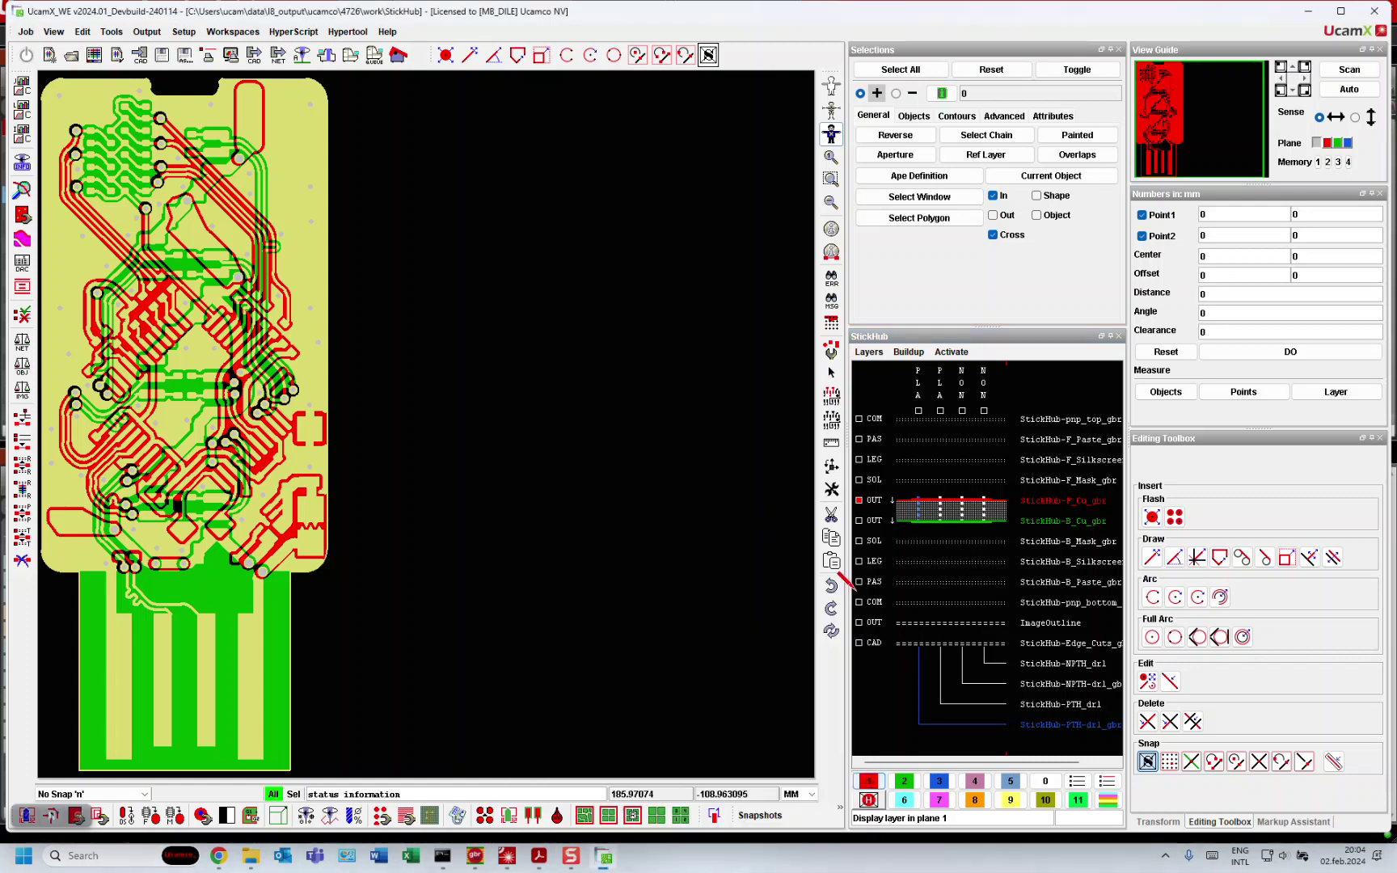
click(1106, 782)
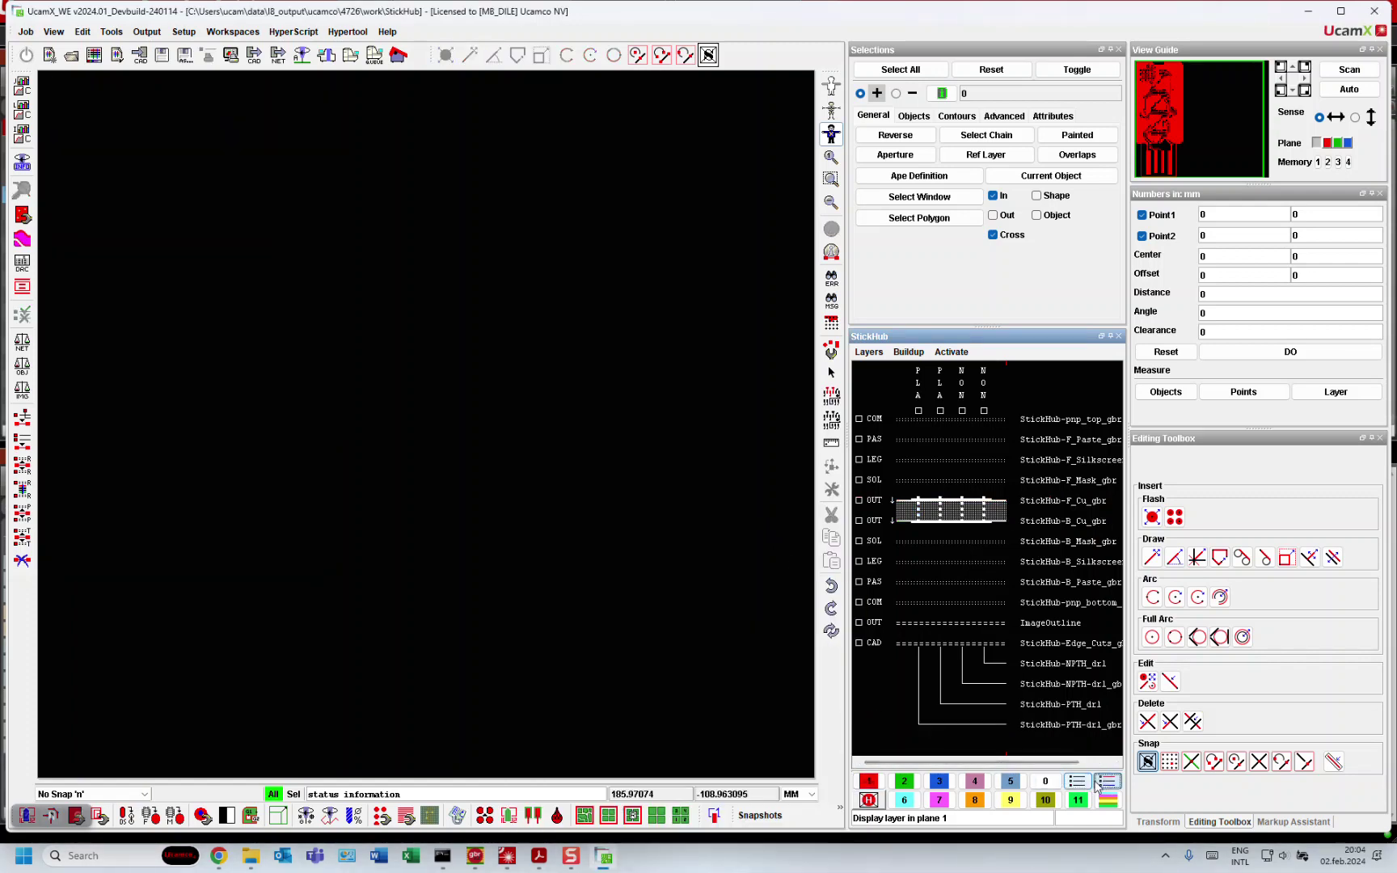
click(871, 783)
click(1038, 417)
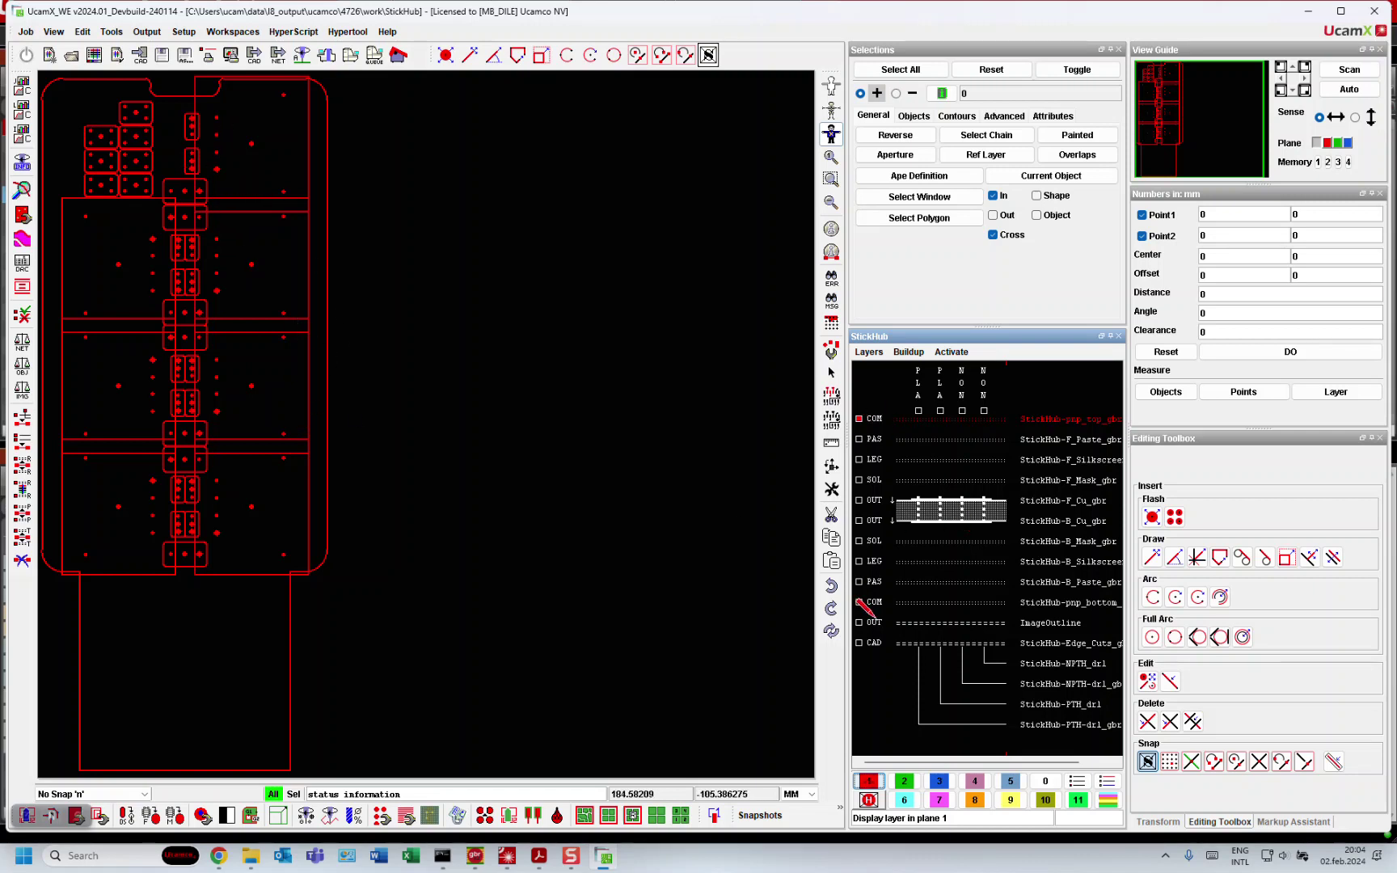
- Examine the top component layer's apertures in the Aperture Manager with the definition column widened, select aperture C15, and close the manager
click(831, 350)
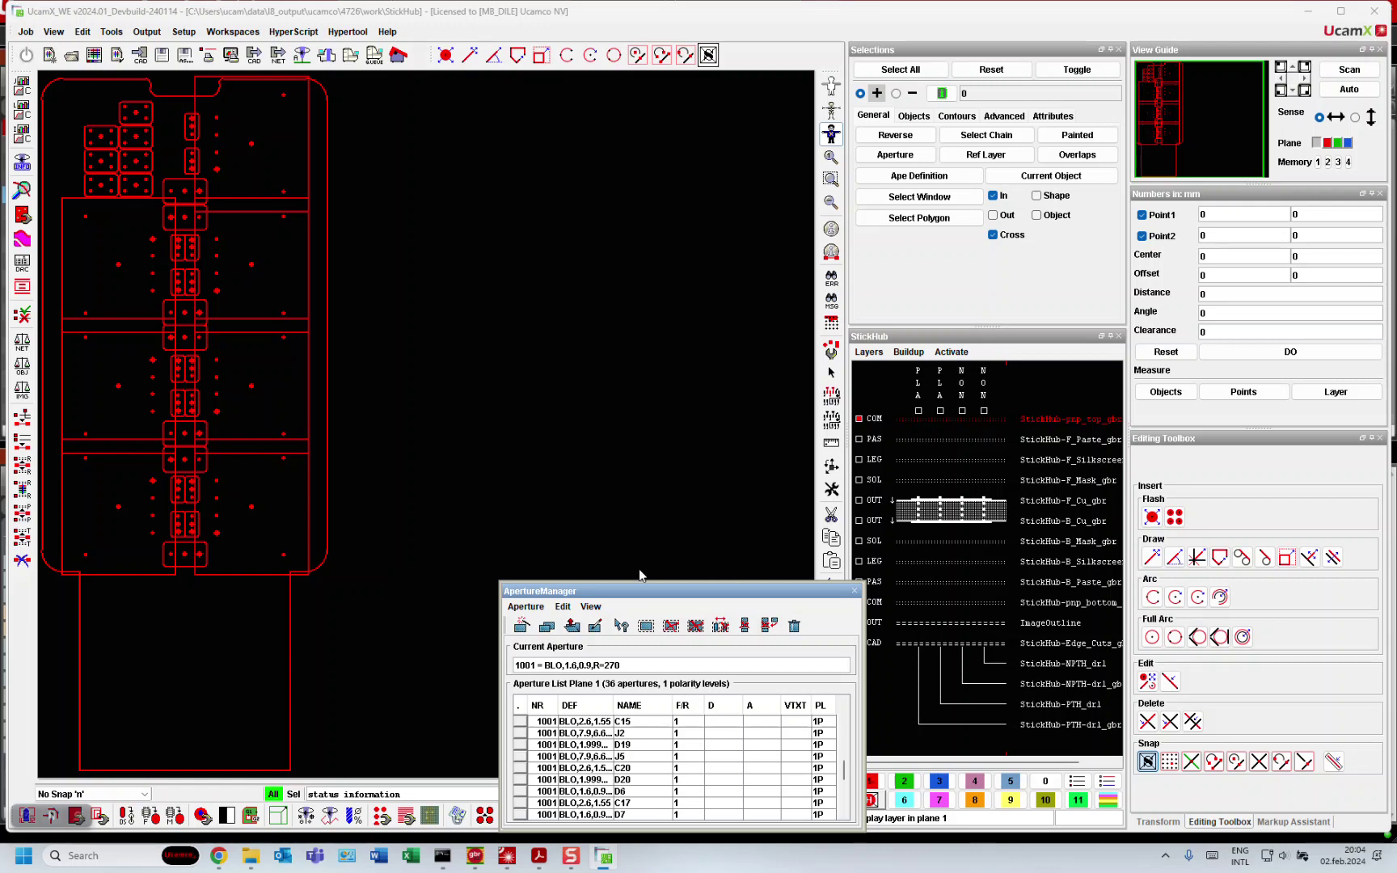
mouse_move(645, 594)
mouse_down()
mouse_move(611, 579)
mouse_move(624, 586)
mouse_up()
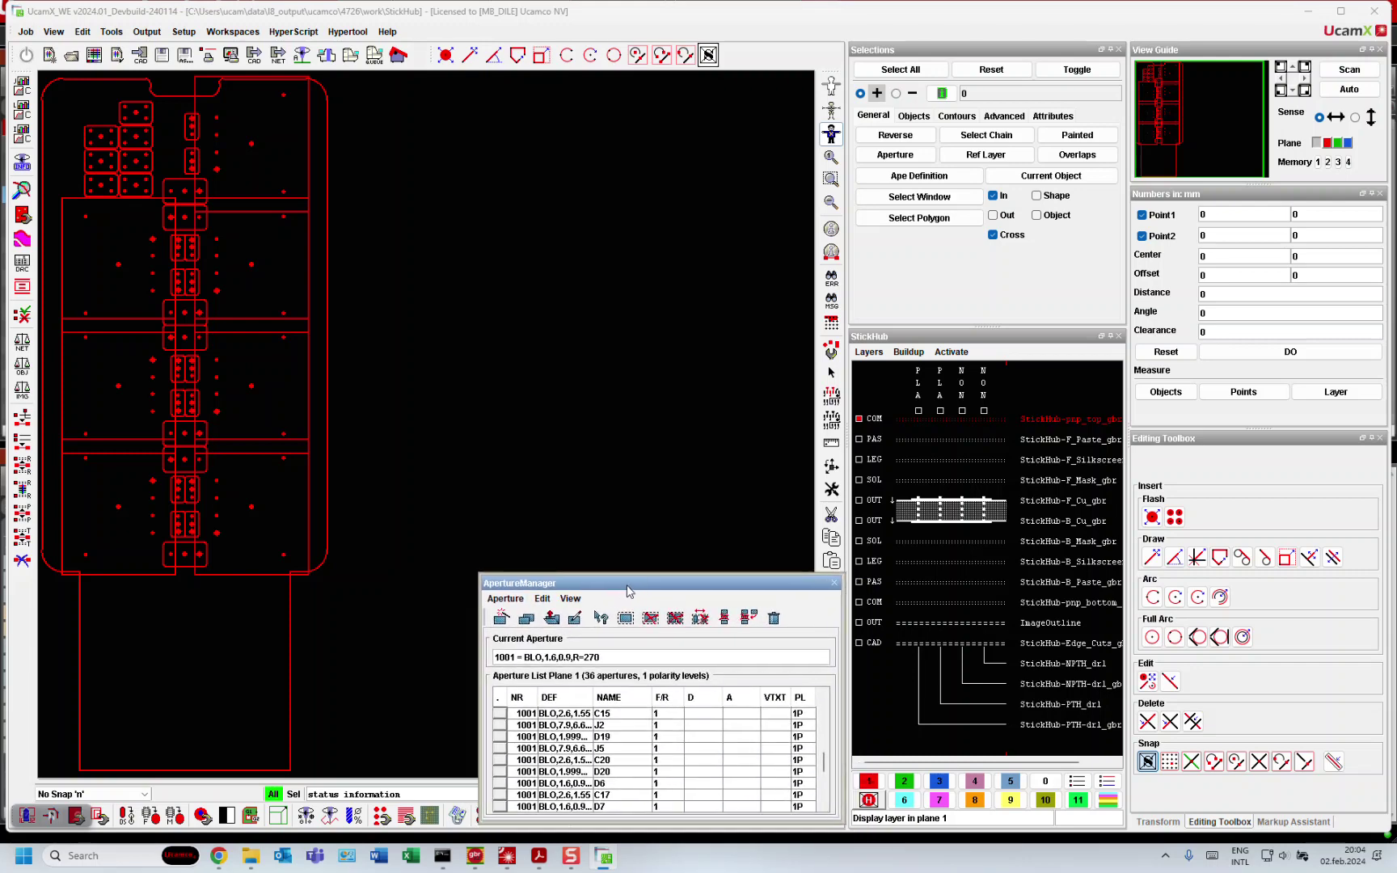
double_click(593, 700)
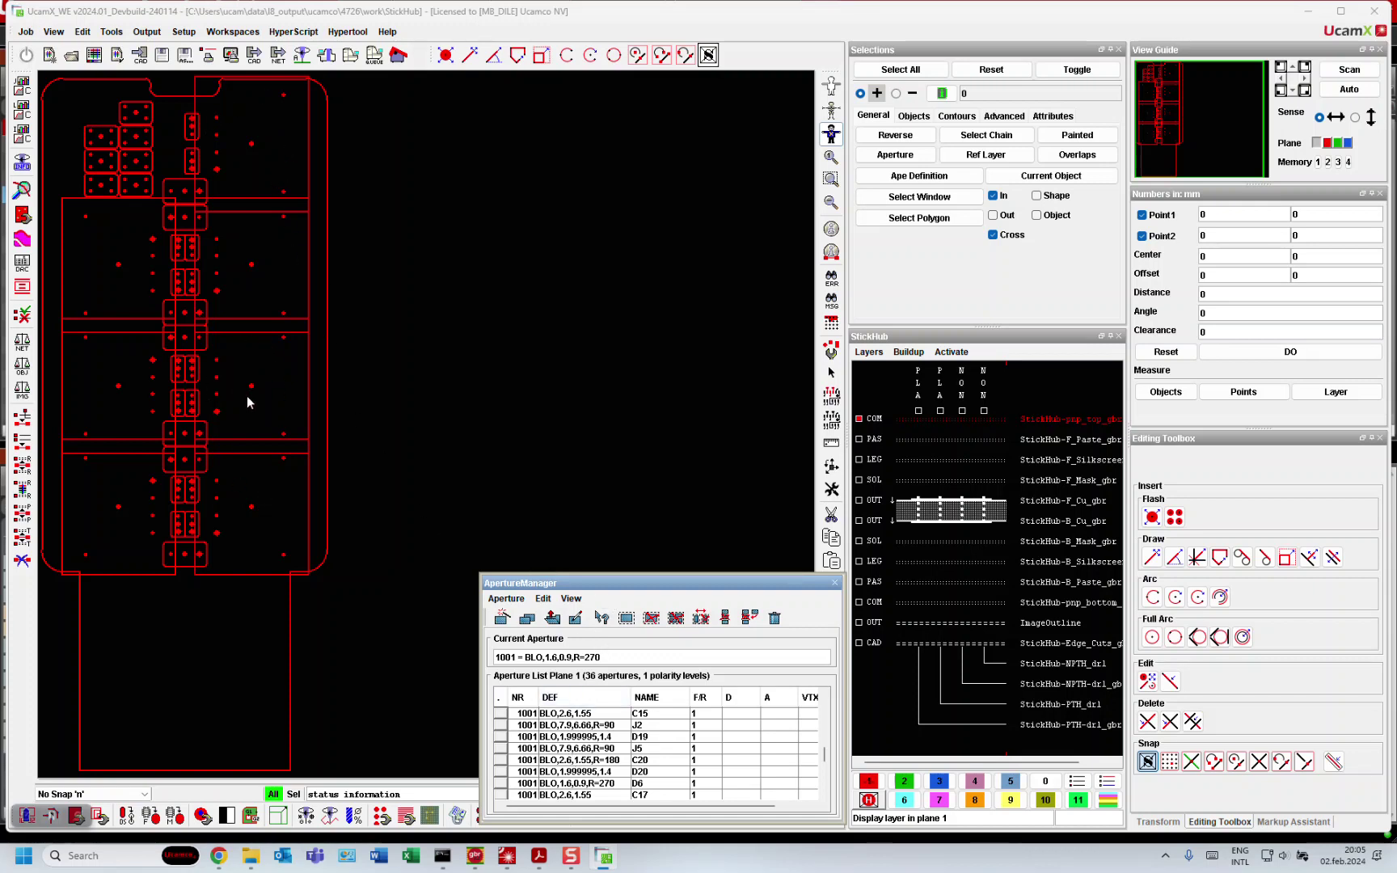
click(551, 718)
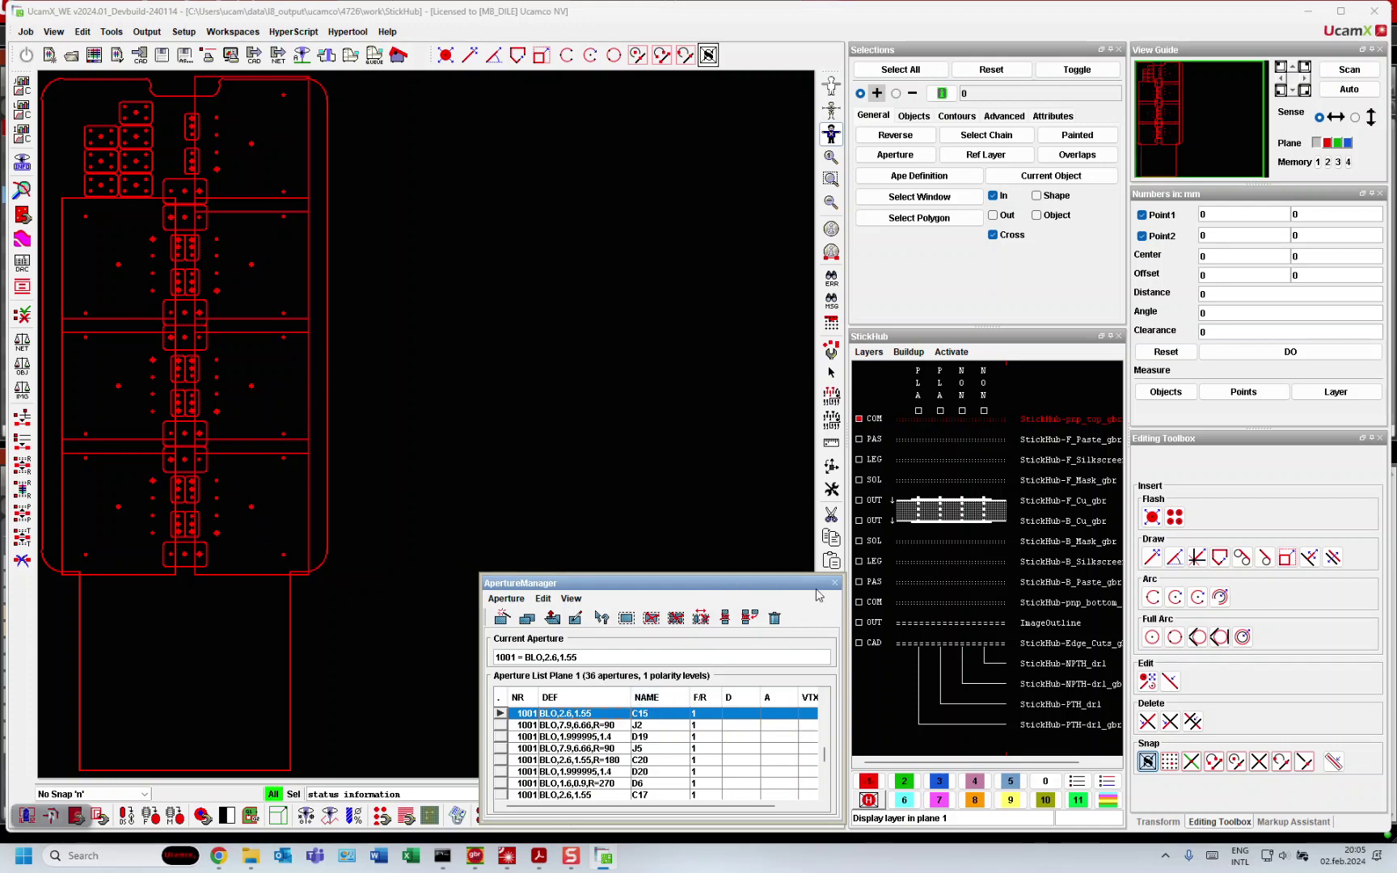
click(836, 583)
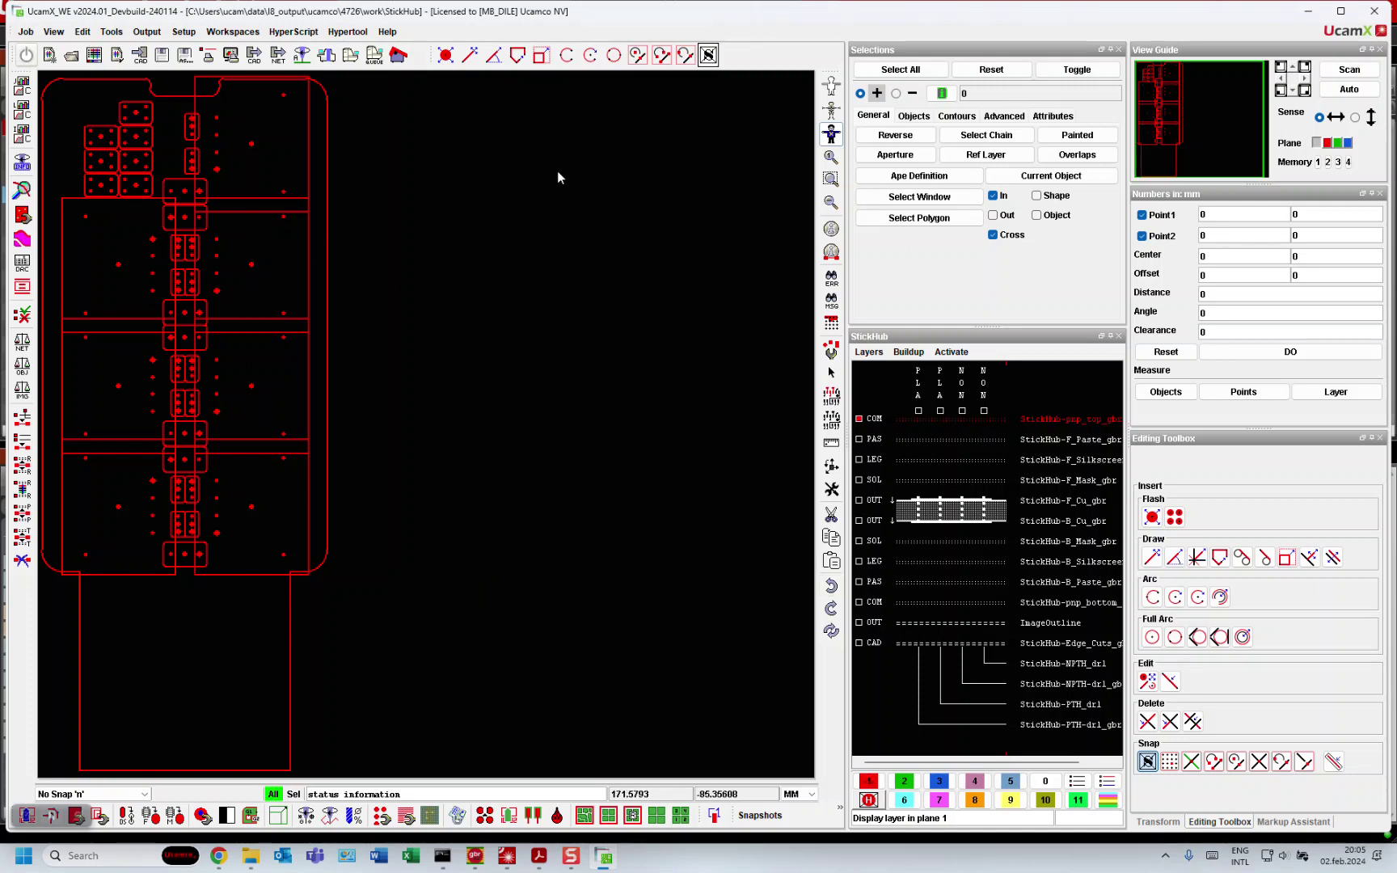
click(831, 349)
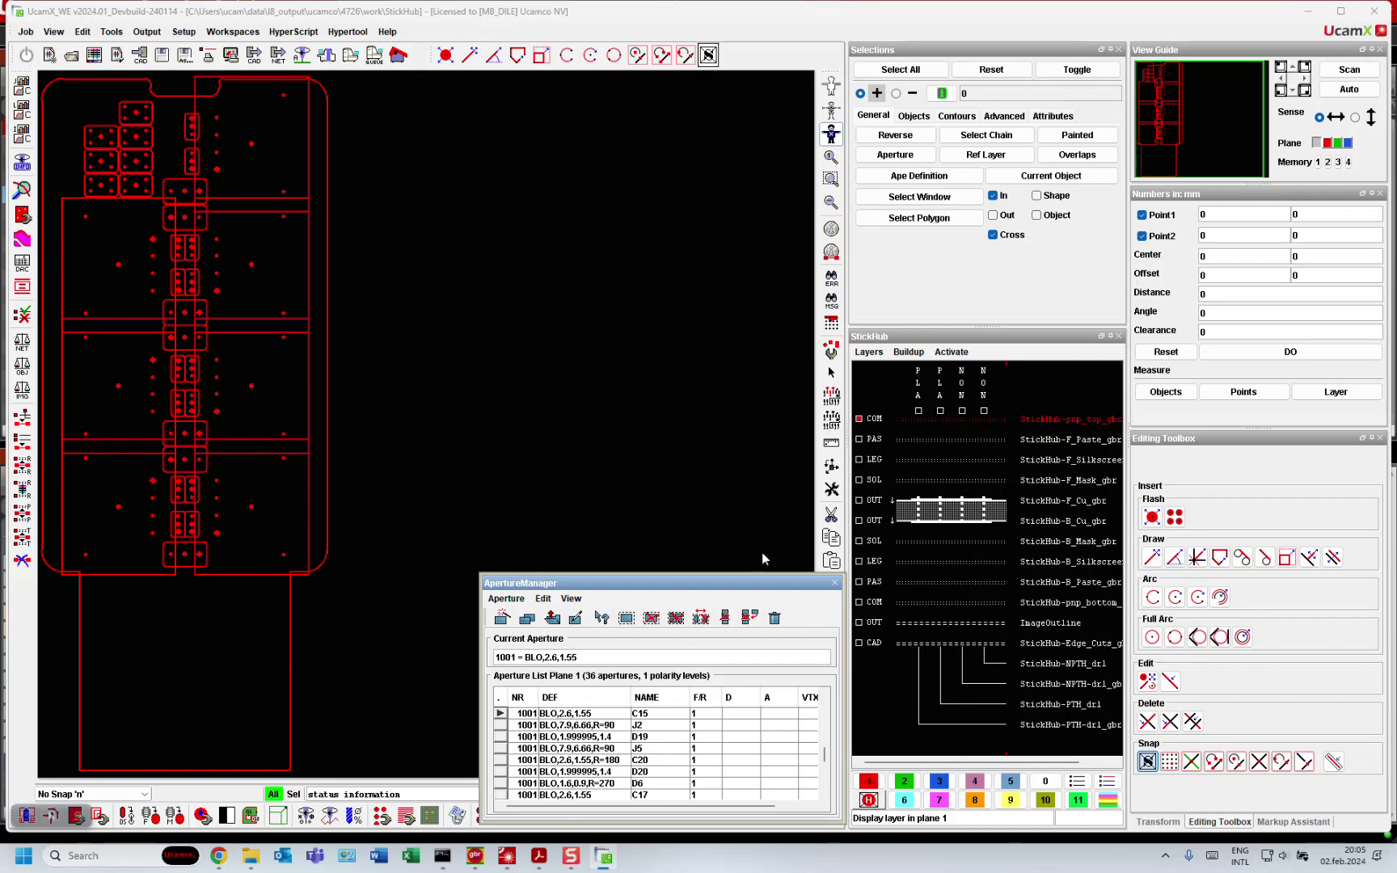
click(835, 584)
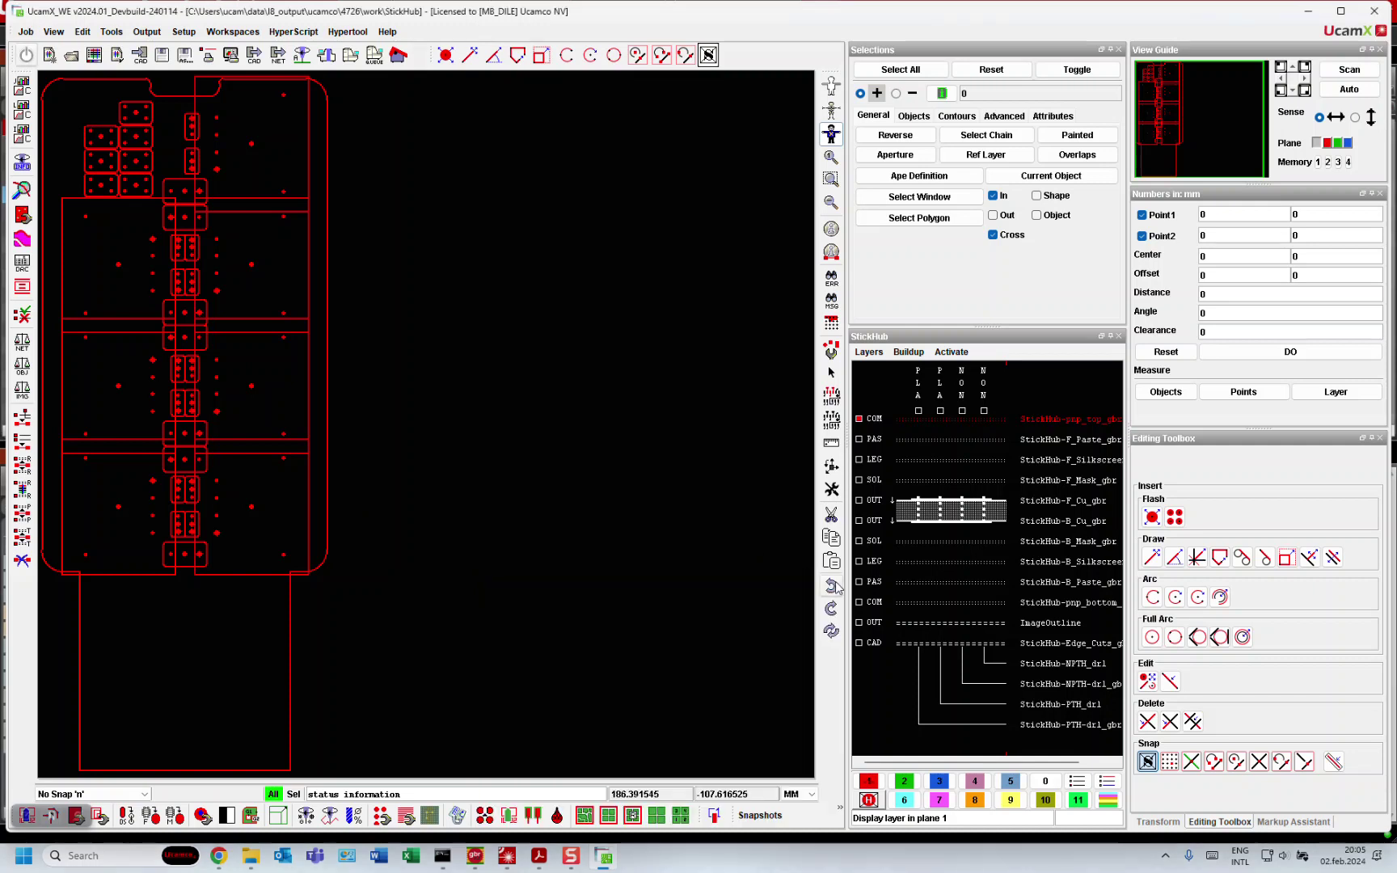
- Load the Component workspace to bring up Query Component for the StickHub job
click(245, 34)
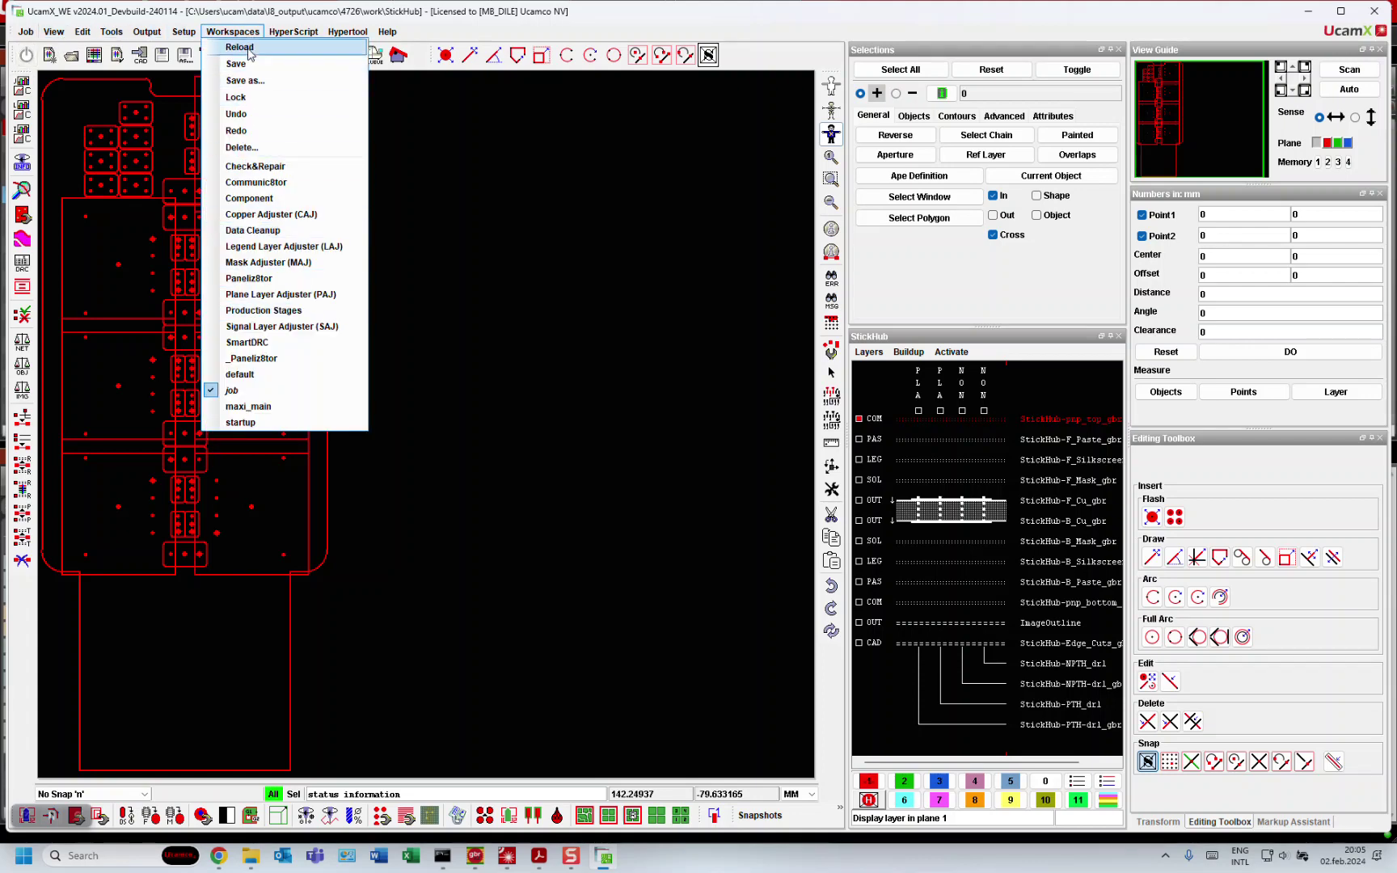
click(250, 202)
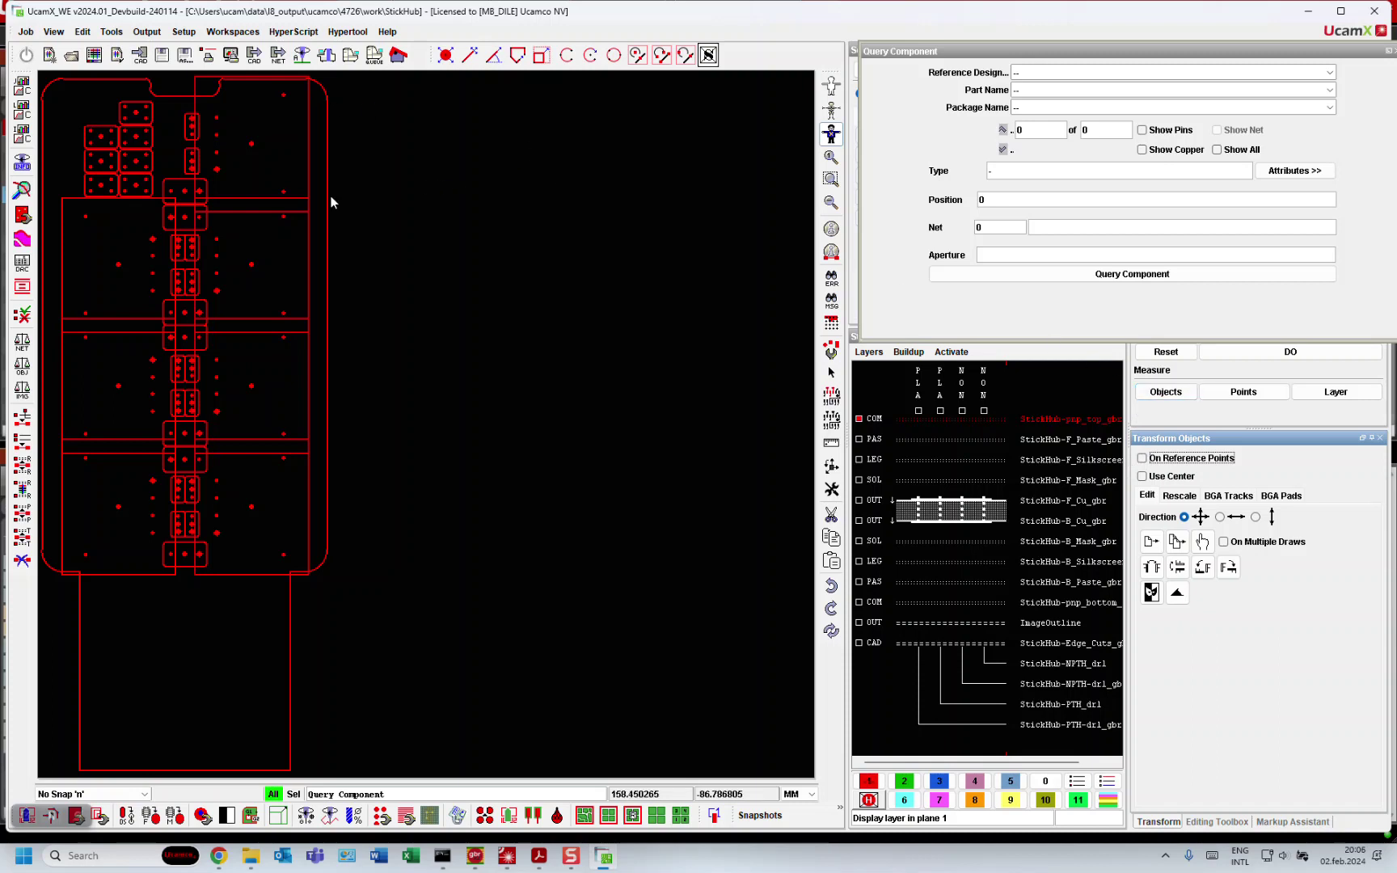
- Query component J2 near the board's lower-right corner on the top component layer and view it close up
click(53, 31)
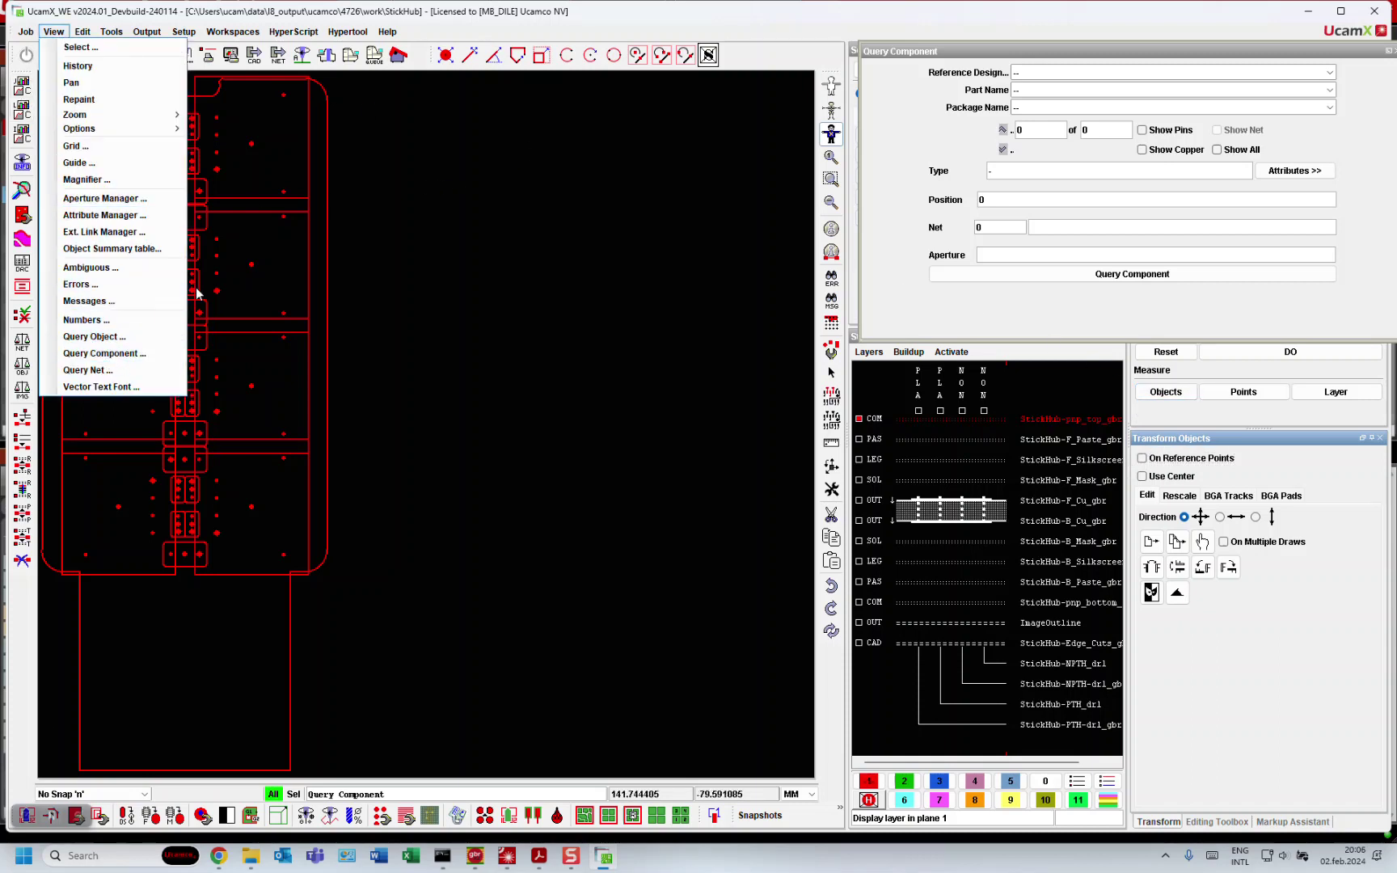
click(714, 17)
click(832, 180)
click(1156, 275)
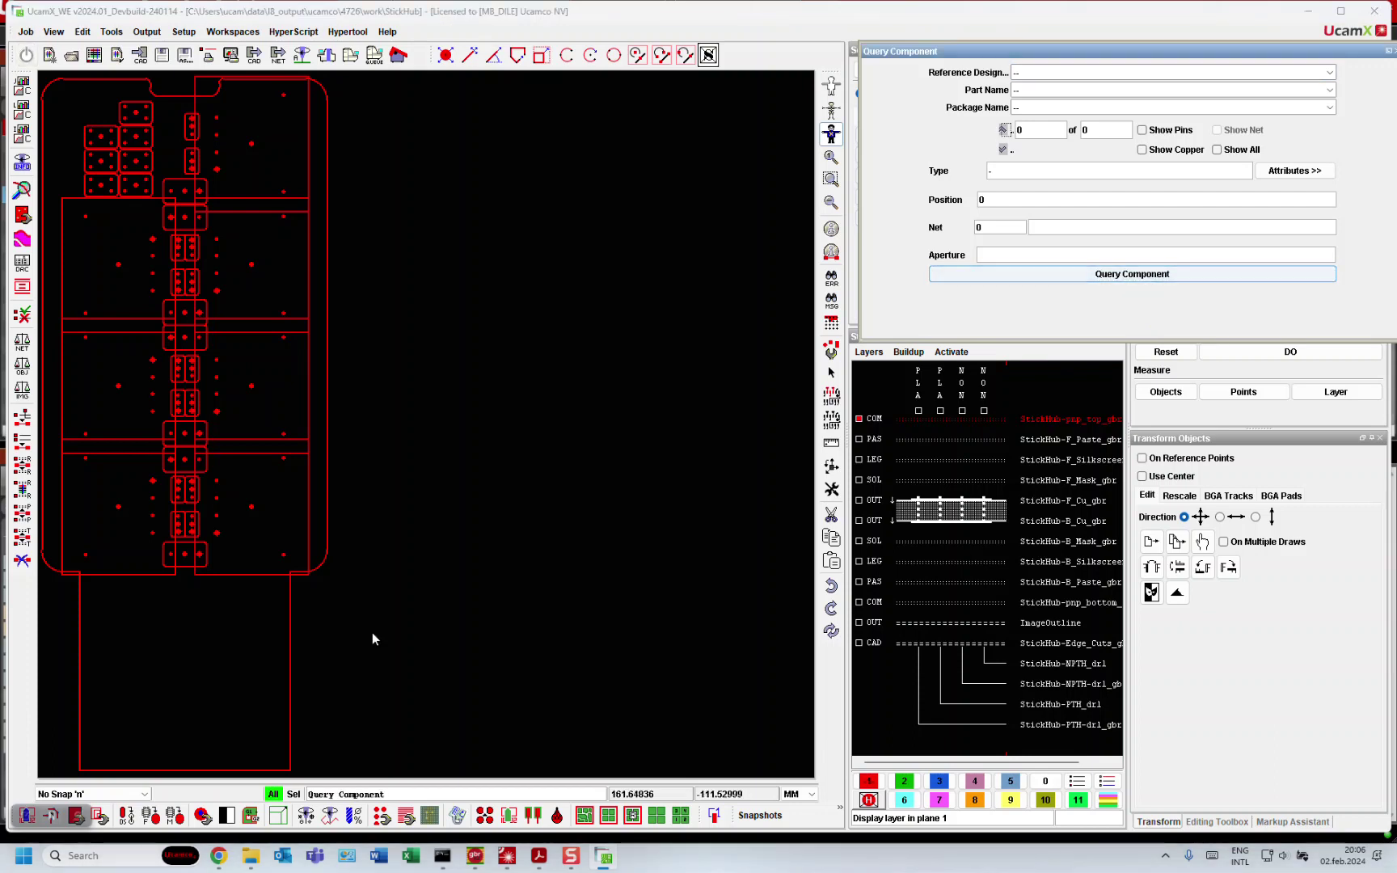
click(271, 564)
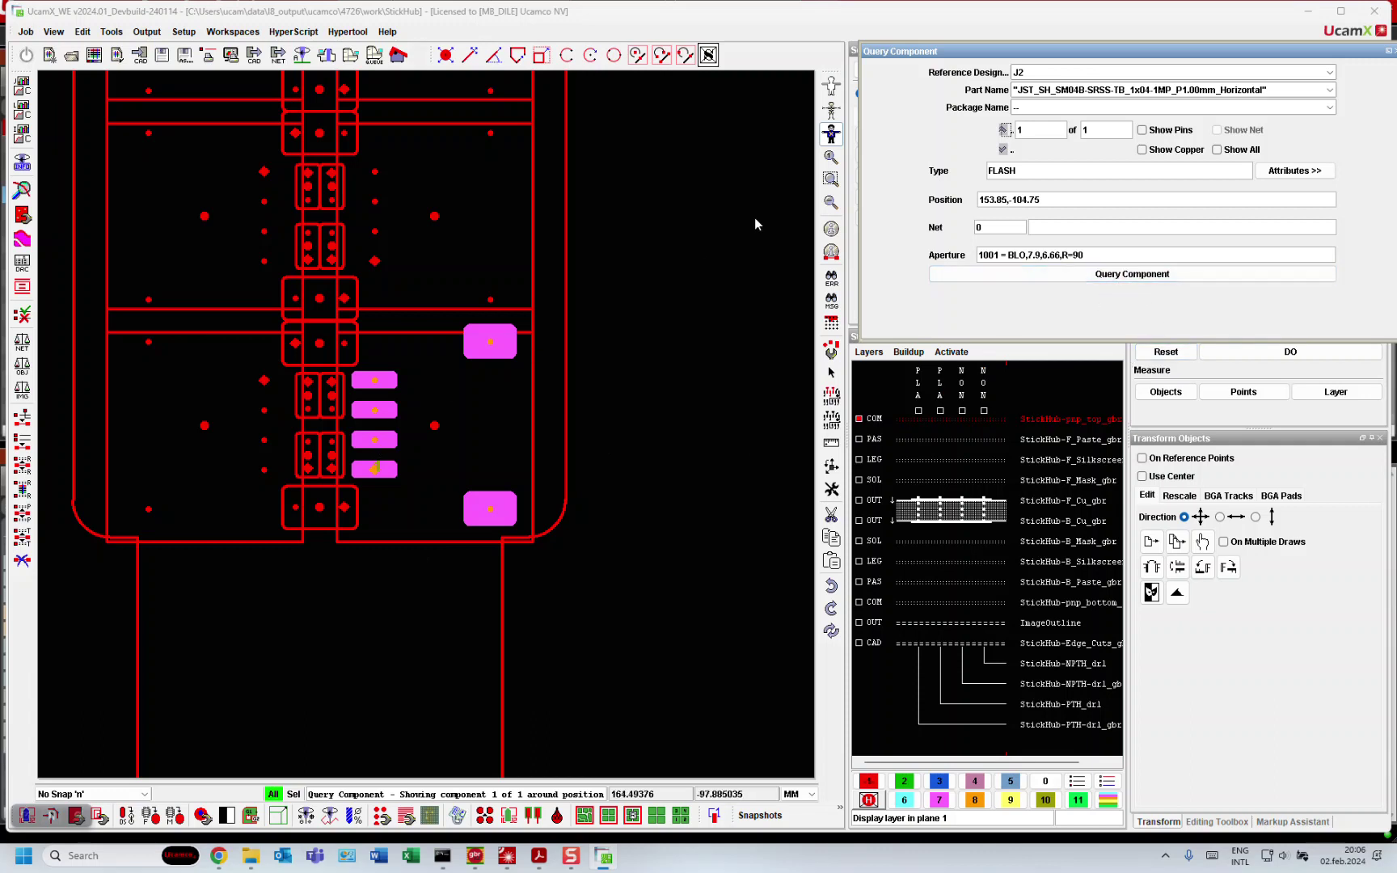
click(831, 180)
drag(299, 277, 570, 568)
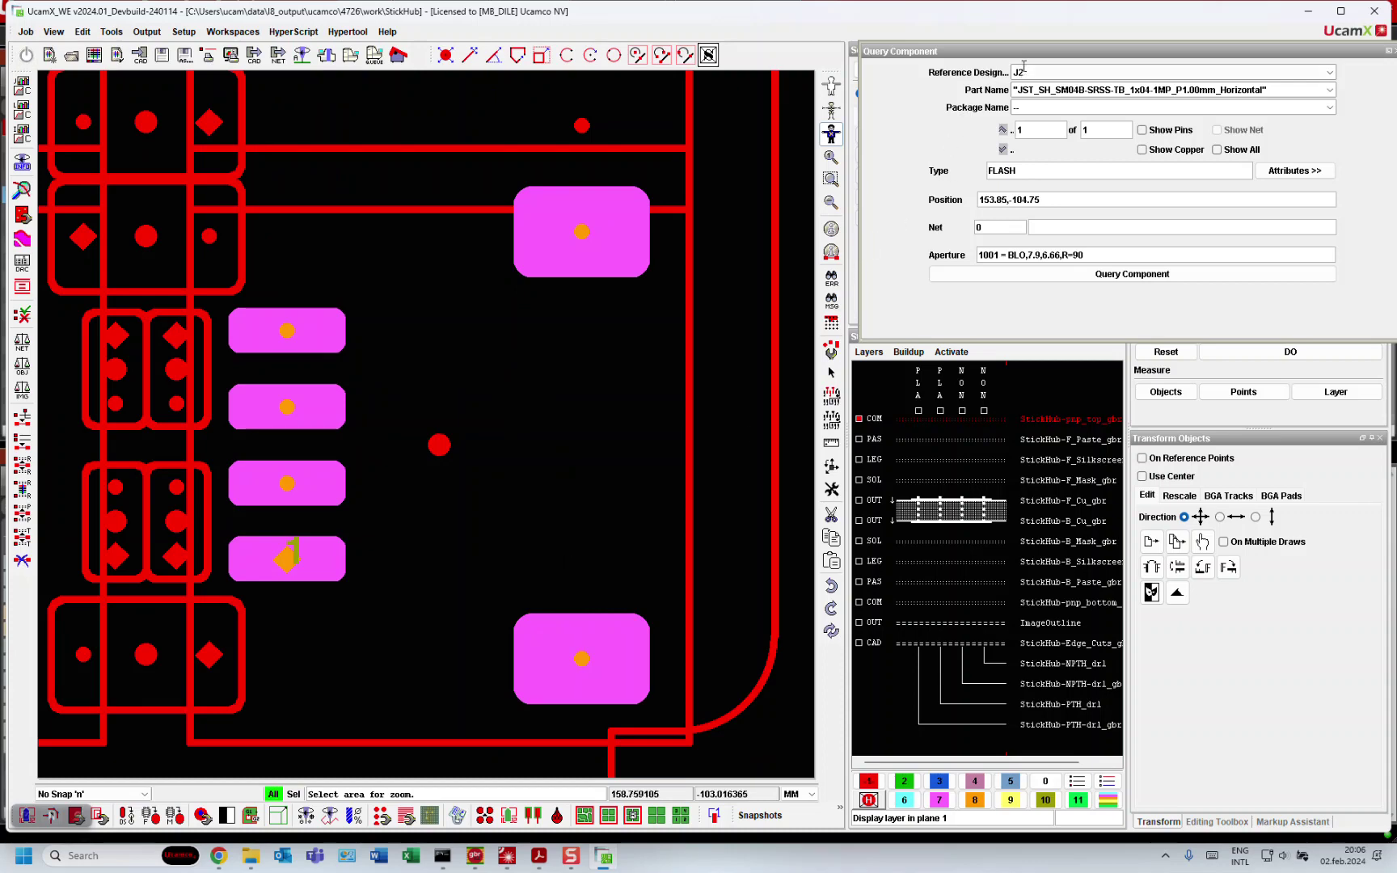
- Show J2's pins and copper in Query Component and step through the pins from pin 1 to pin 6
click(1142, 130)
click(1142, 150)
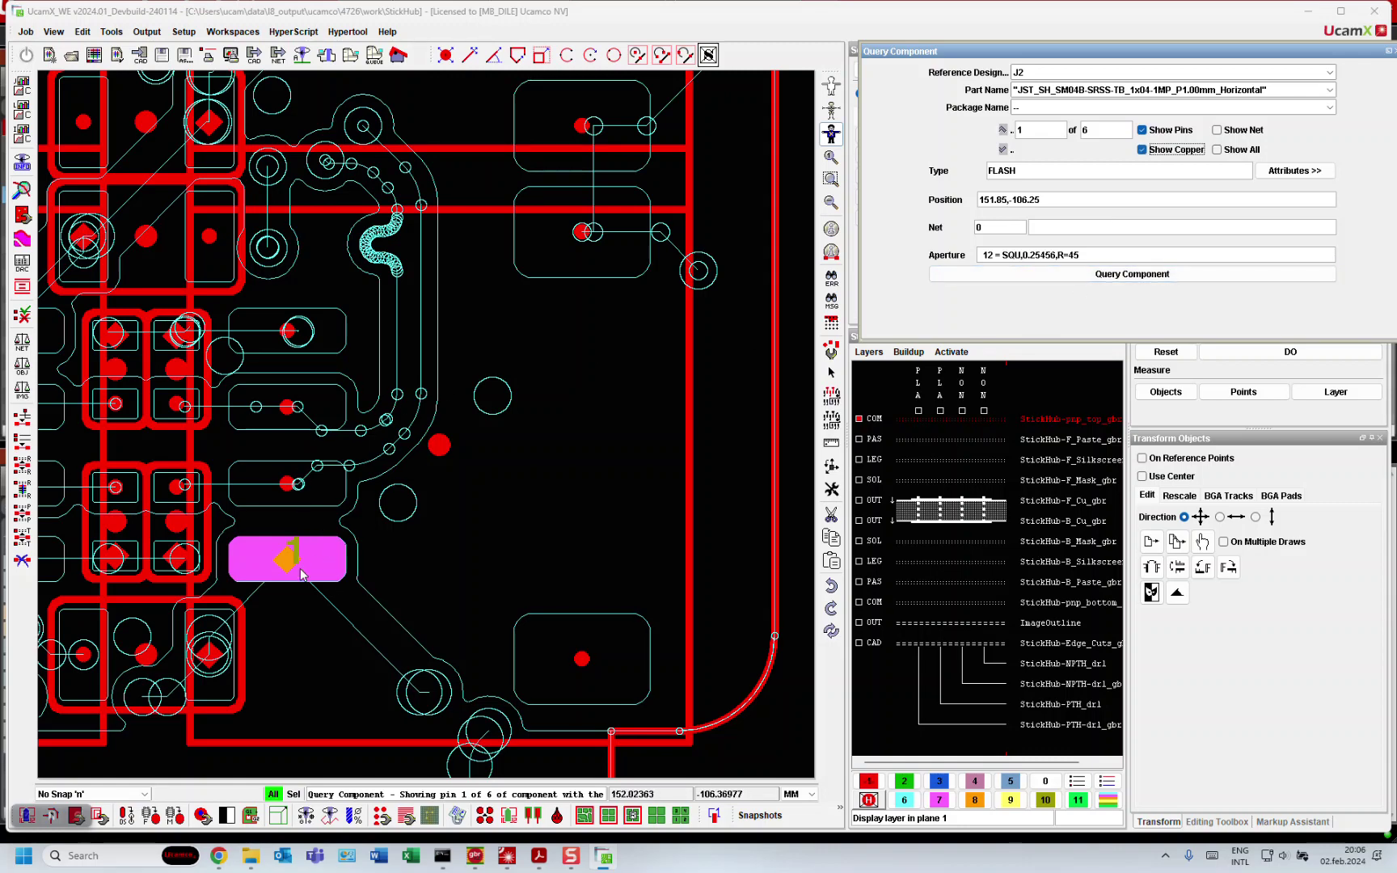
click(1002, 130)
click(1003, 129)
click(1003, 130)
click(1003, 130)
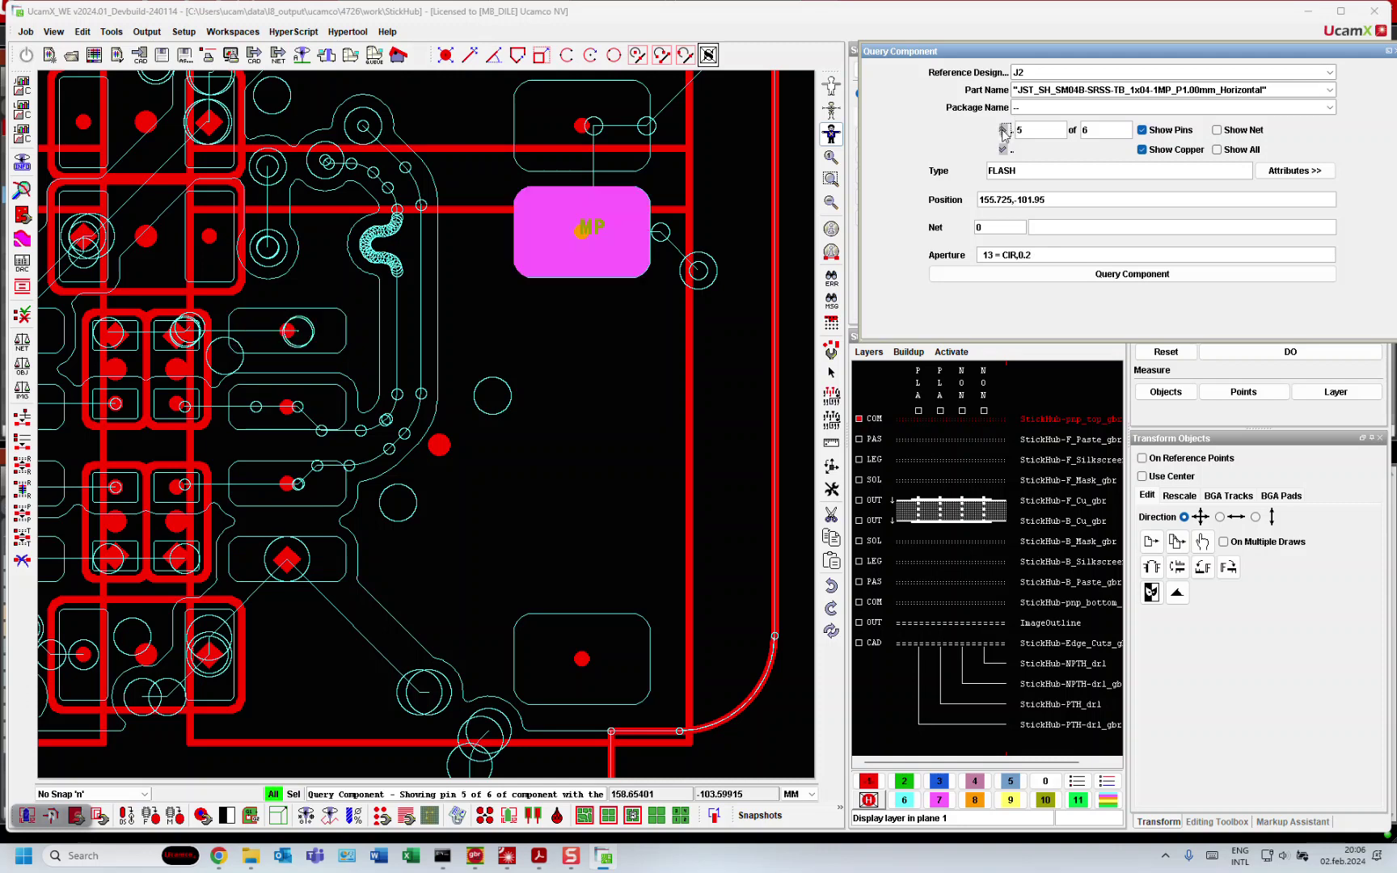
click(1003, 129)
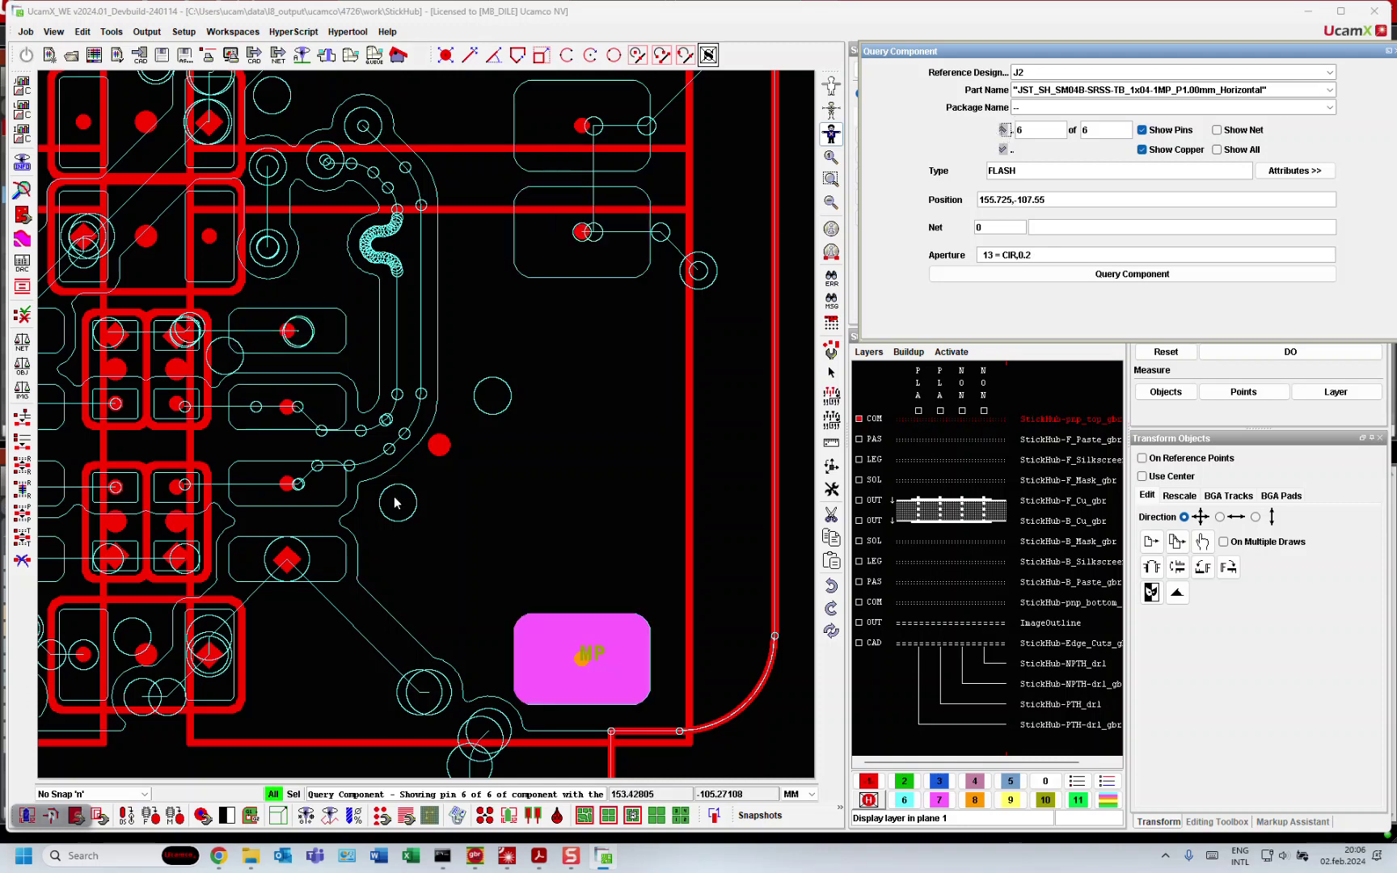
click(831, 157)
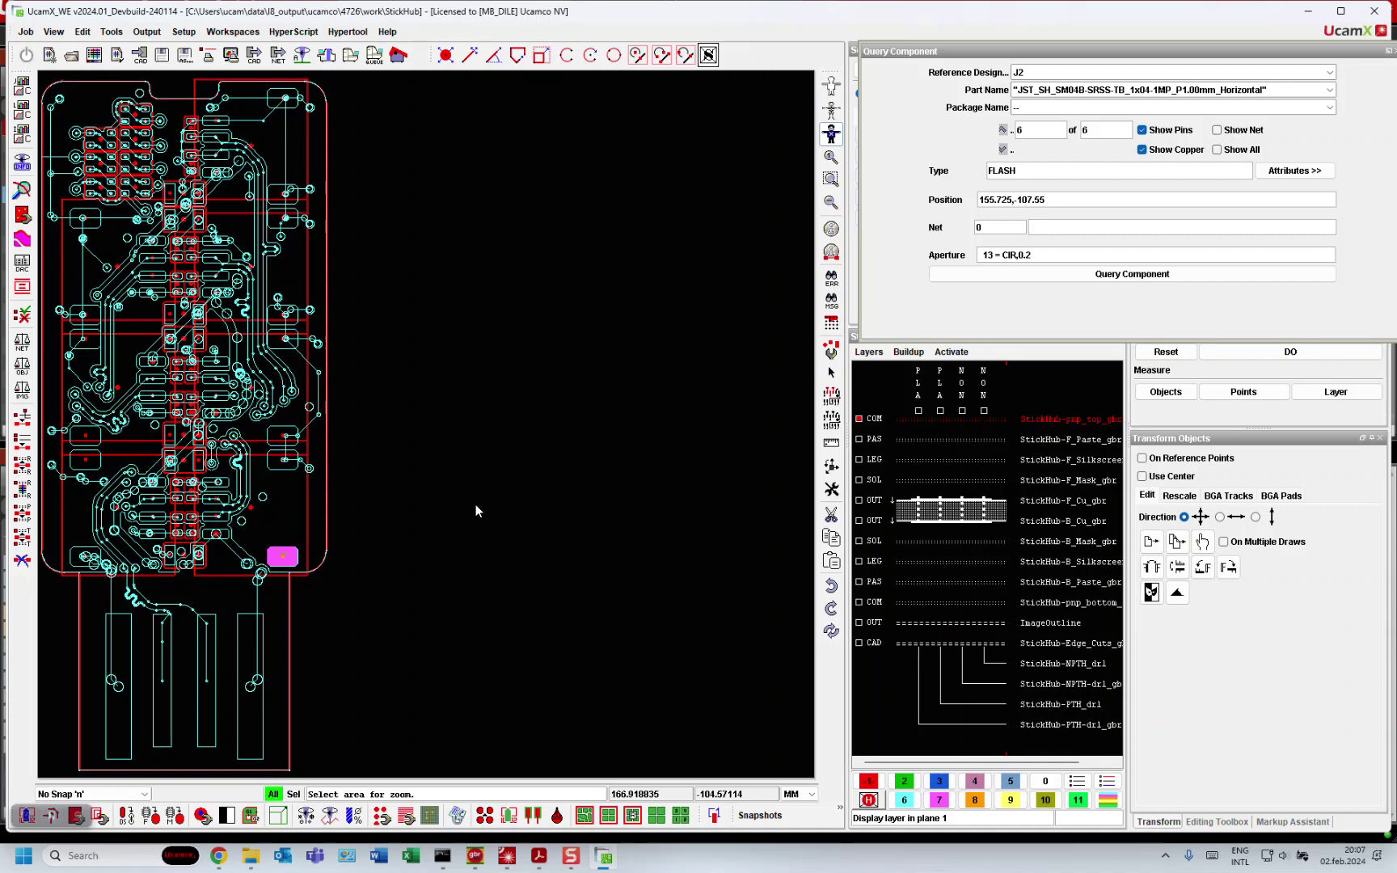
- Switch to the Integr8tor v2023.12 page in Chrome and compare the visualization-only and licensed Gerber X3 component input examples
click(222, 855)
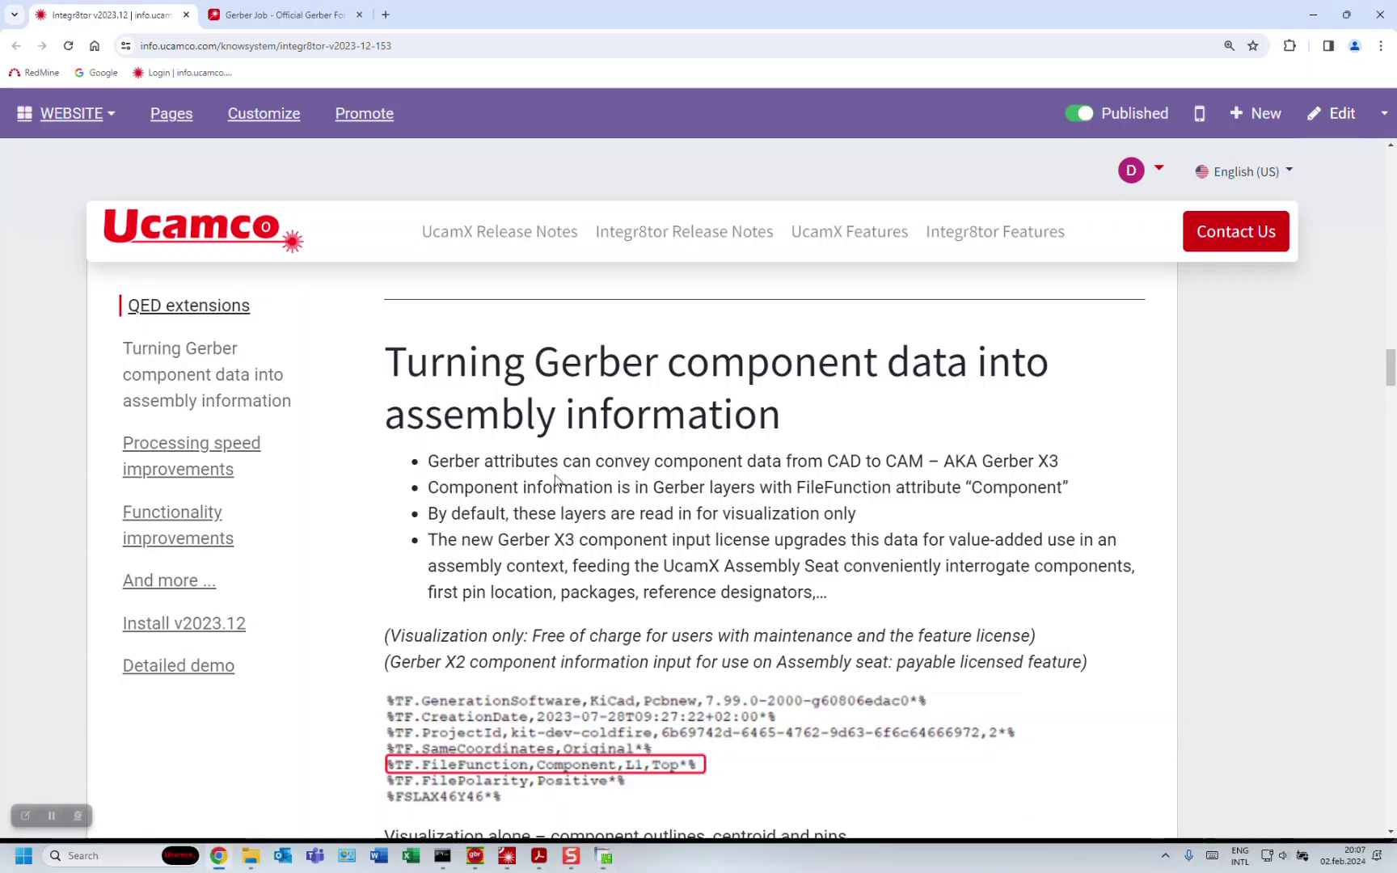
scroll(555, 481, down, 5)
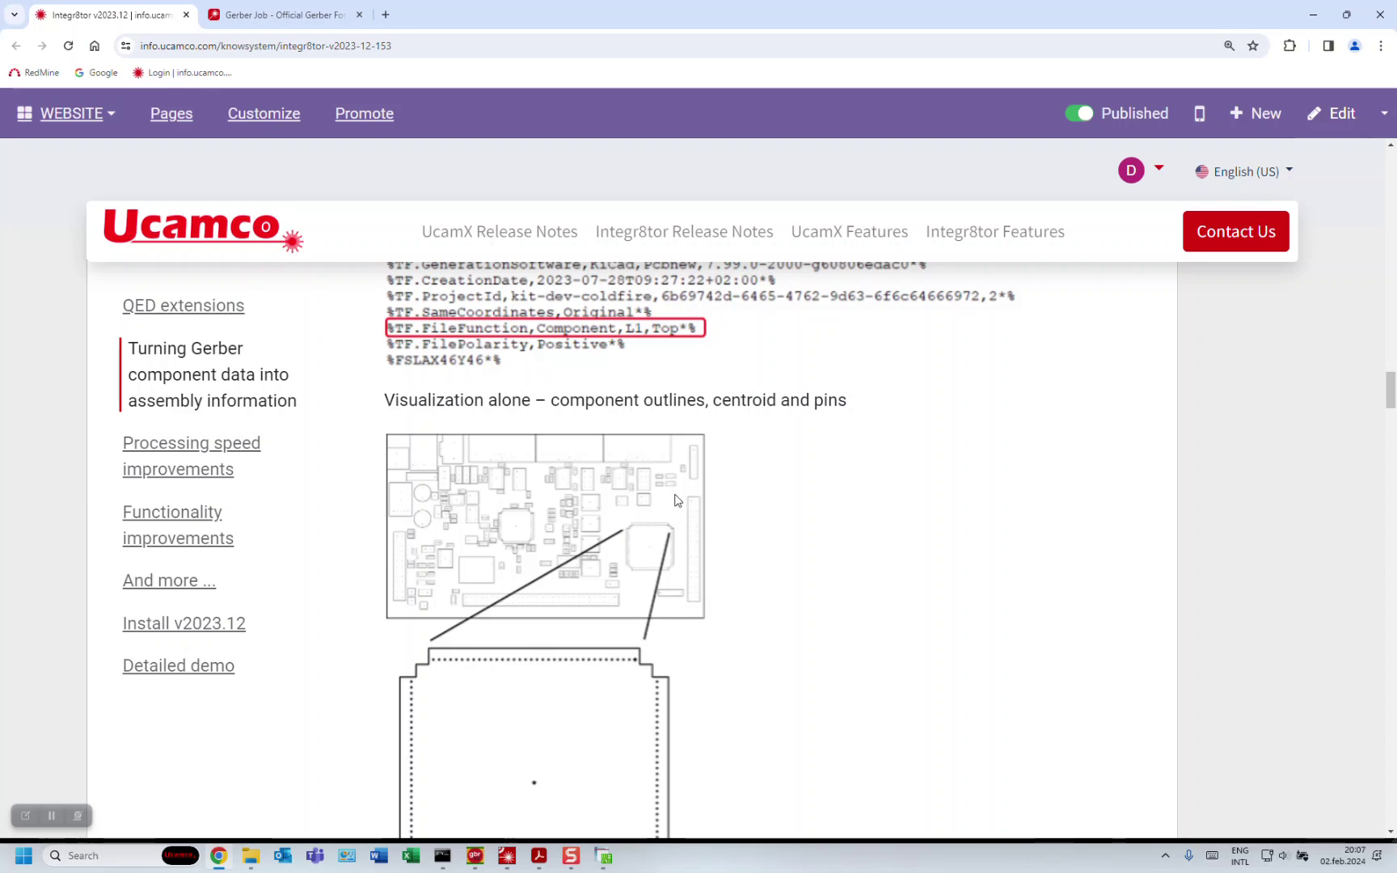
scroll(683, 558, down, 1)
scroll(679, 557, down, 8)
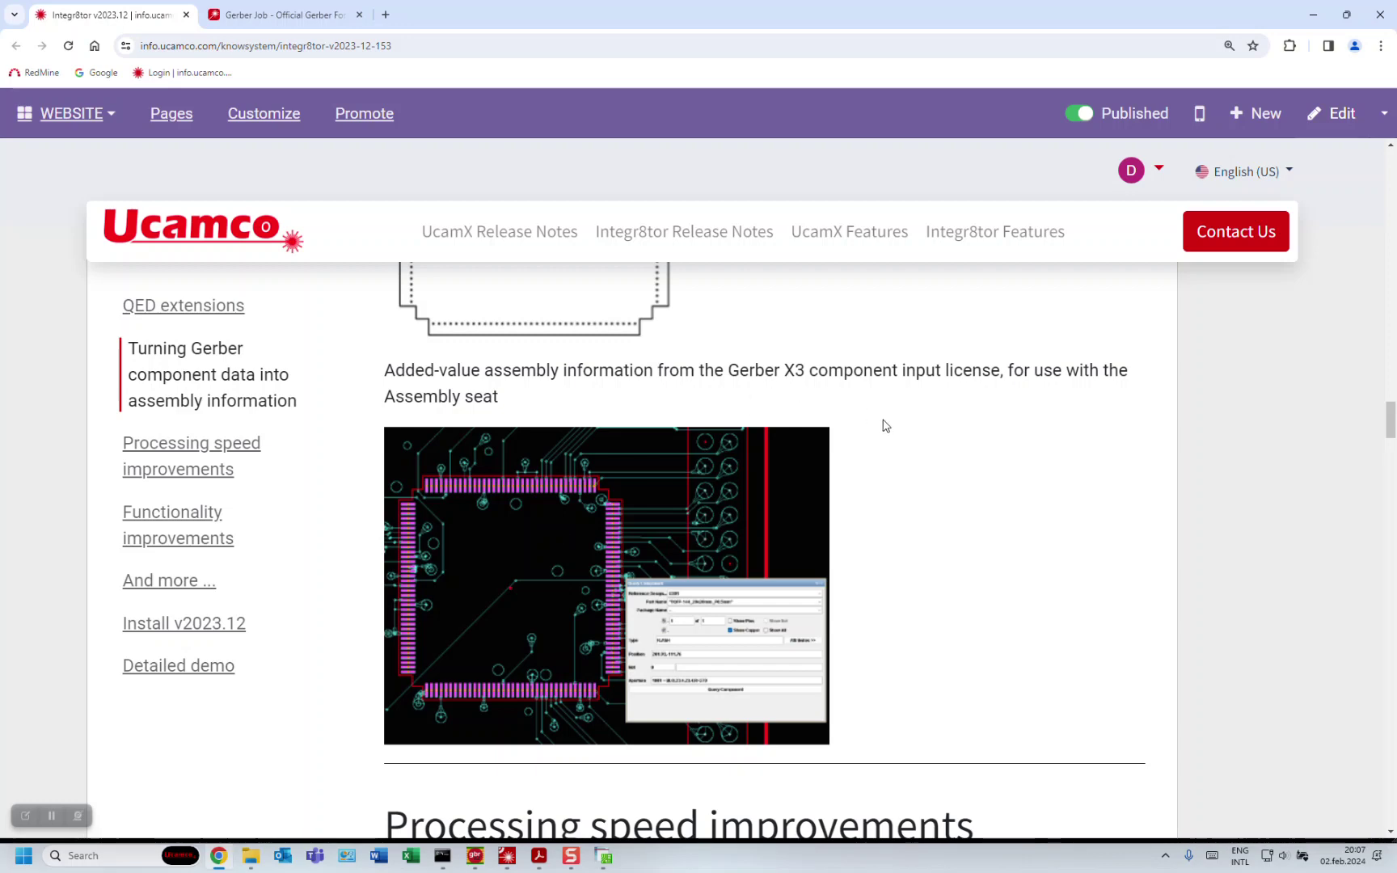
scroll(877, 460, up, 6)
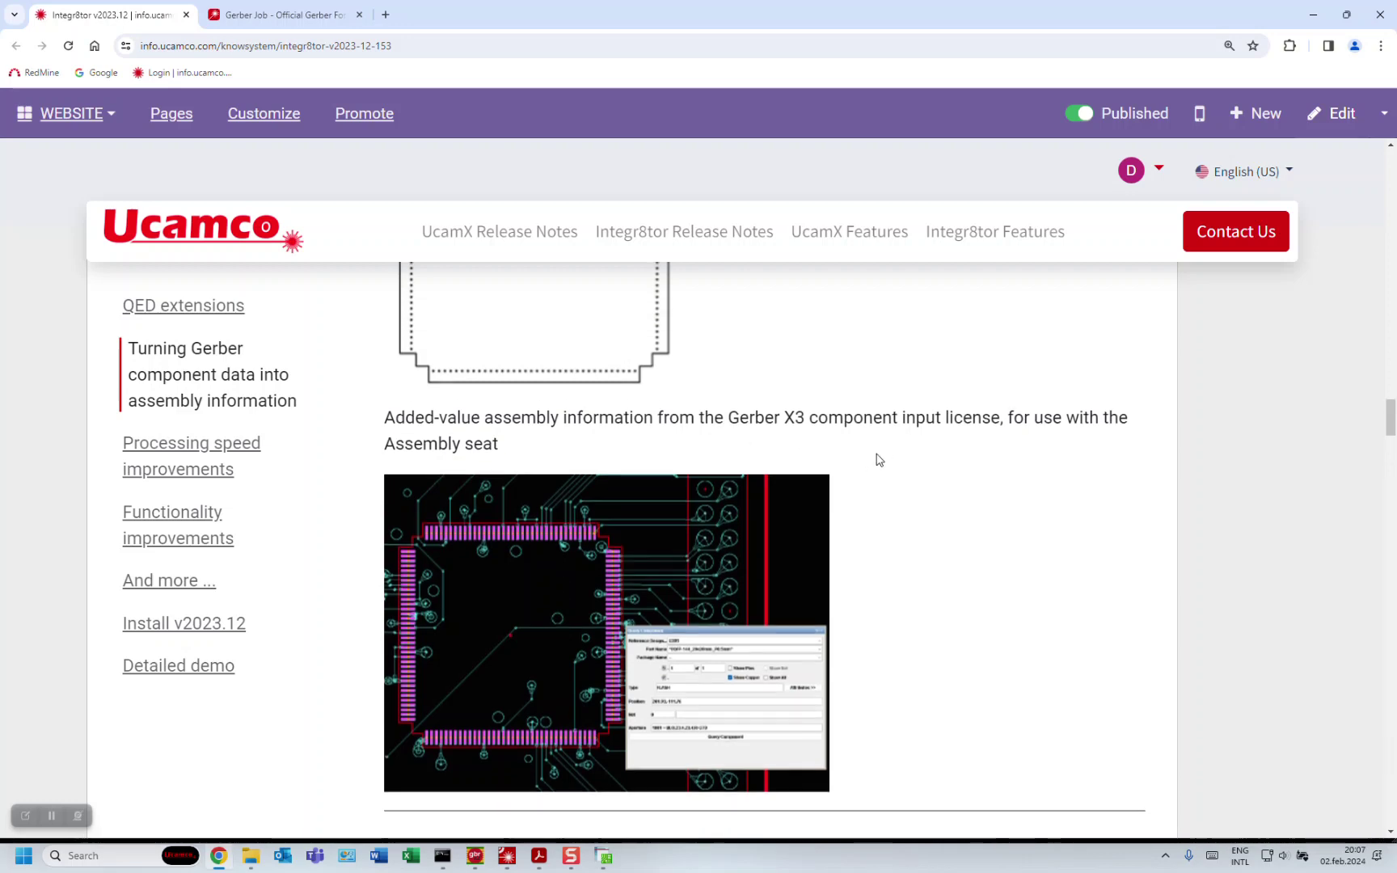
scroll(869, 463, up, 3)
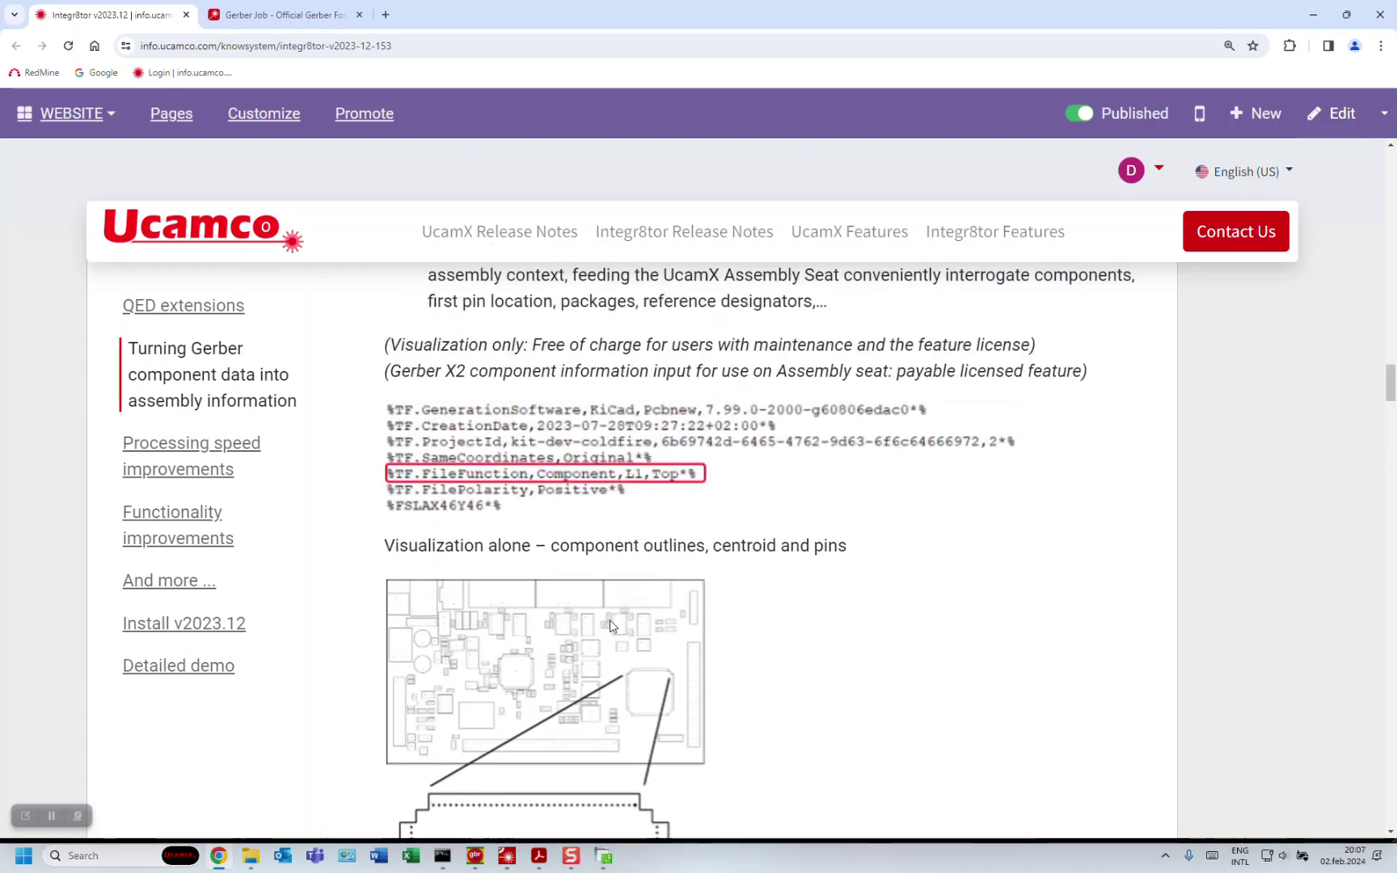
scroll(711, 552, down, 2)
scroll(714, 552, down, 6)
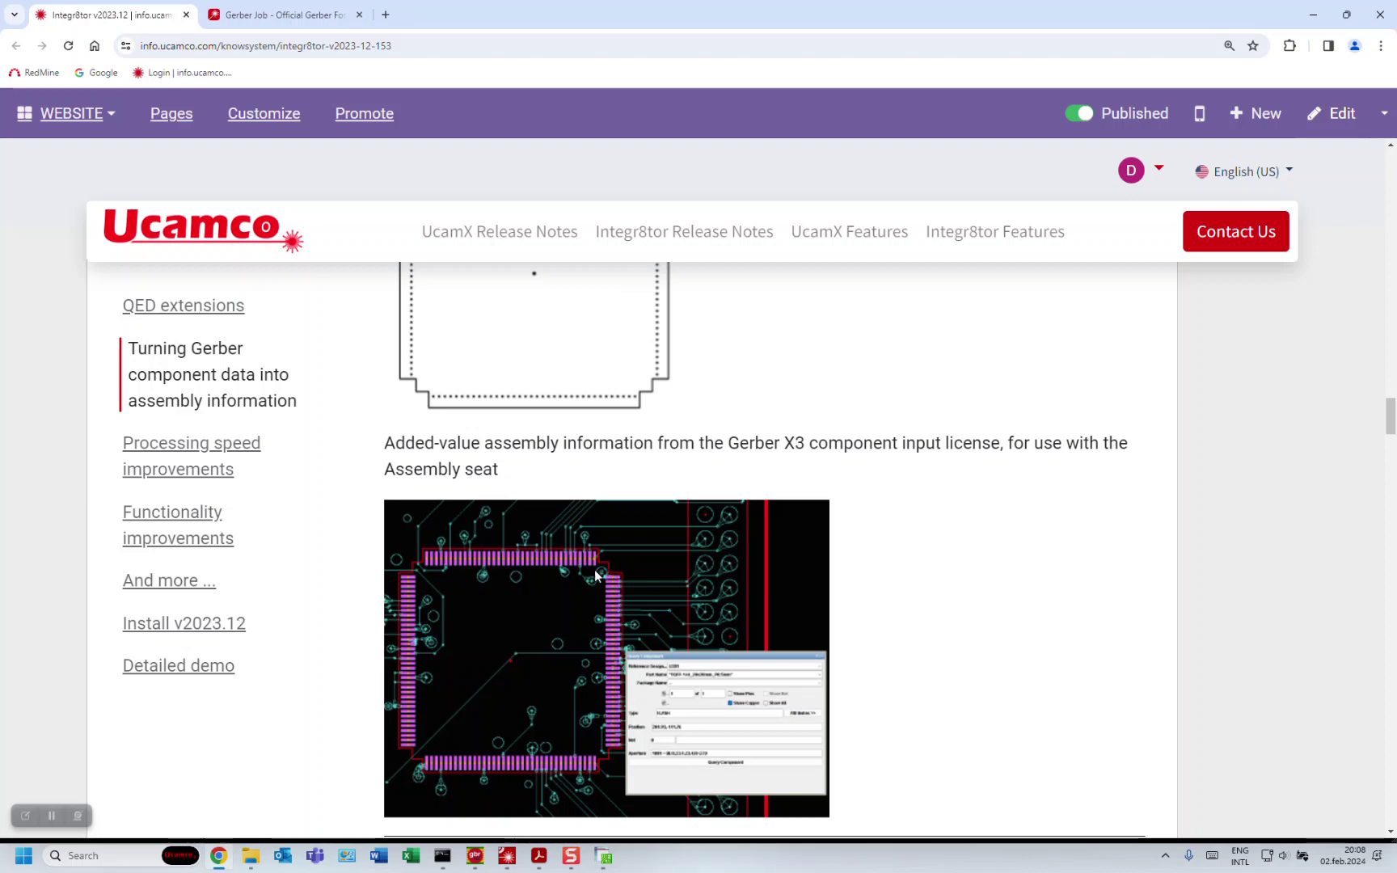
scroll(489, 629, down, 2)
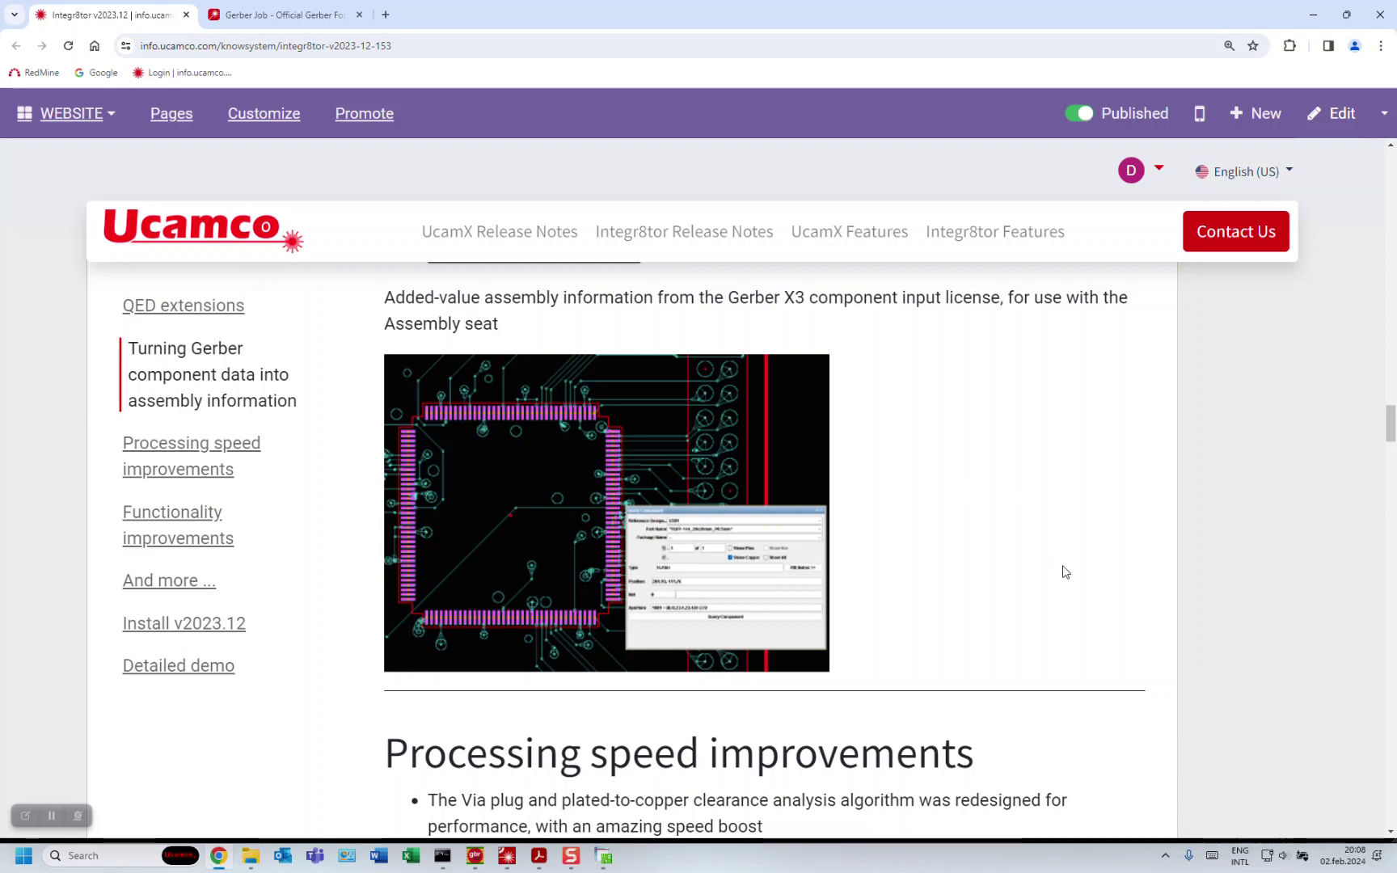
scroll(1066, 572, down, 1)
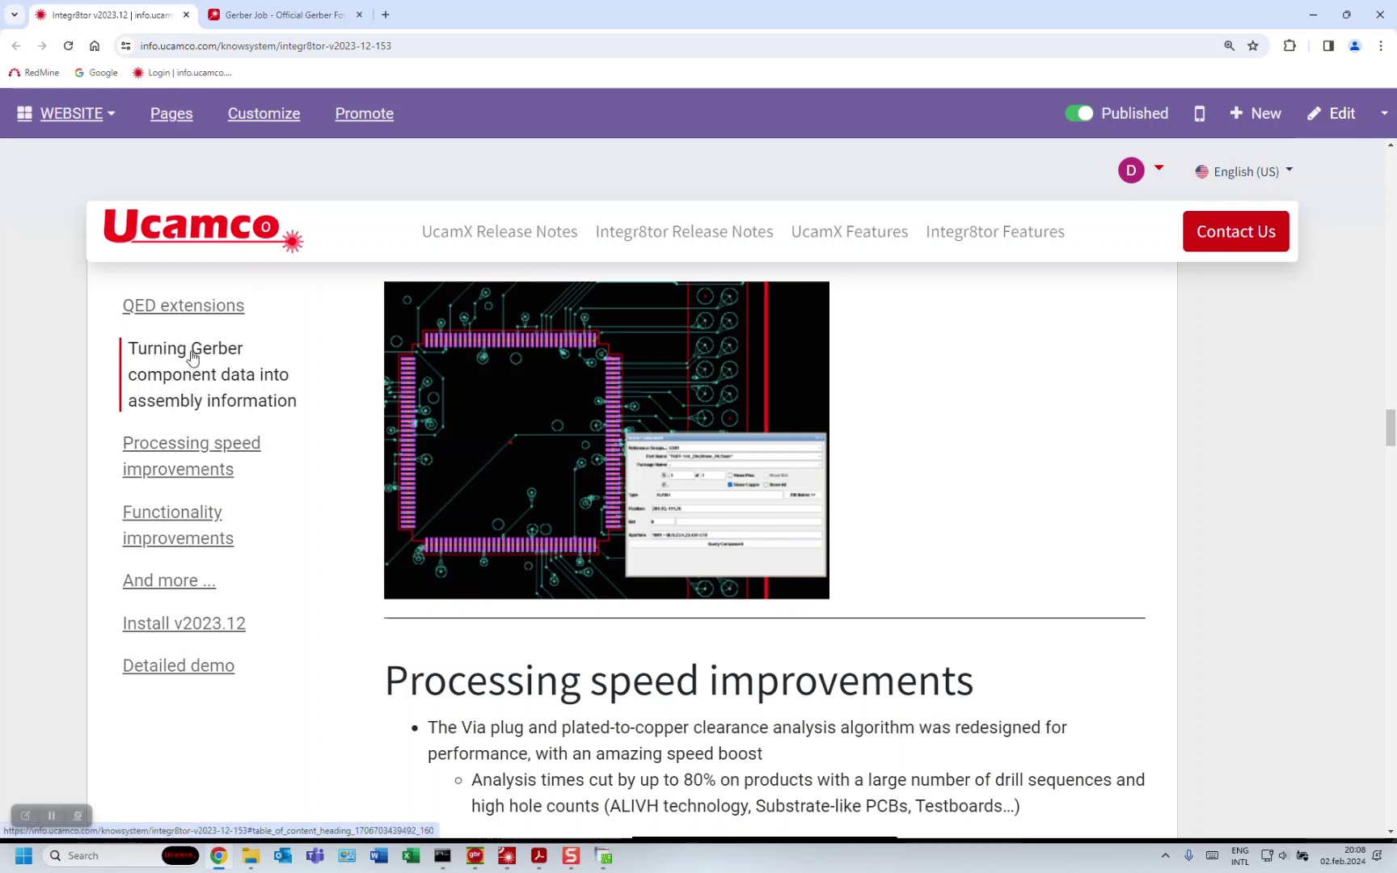
- Go to the Processing speed improvements section and review clearance analysis, tool classification, functional copper detection and cross-hatched layer processing
click(172, 452)
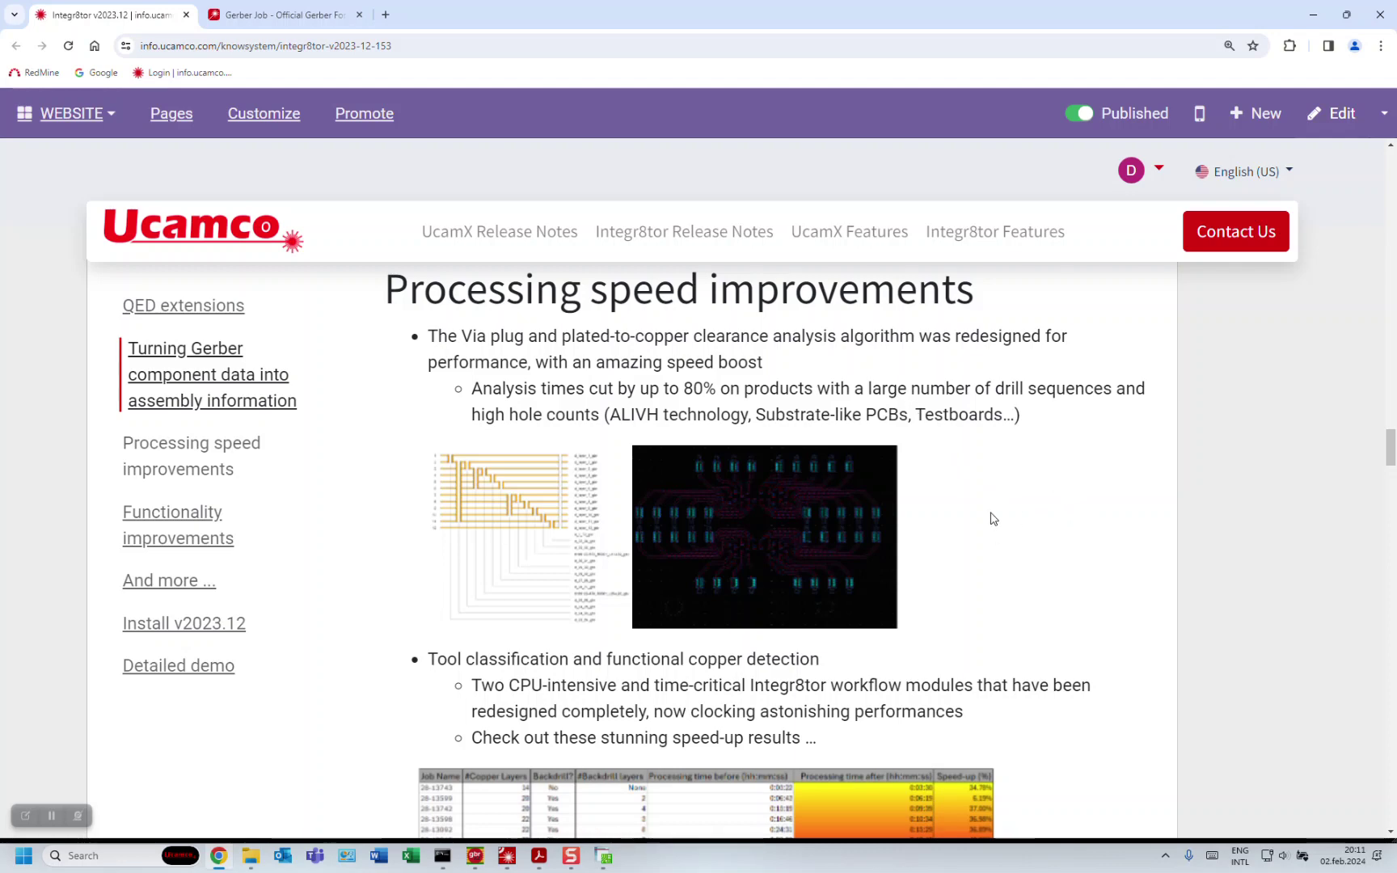
scroll(993, 518, down, 1)
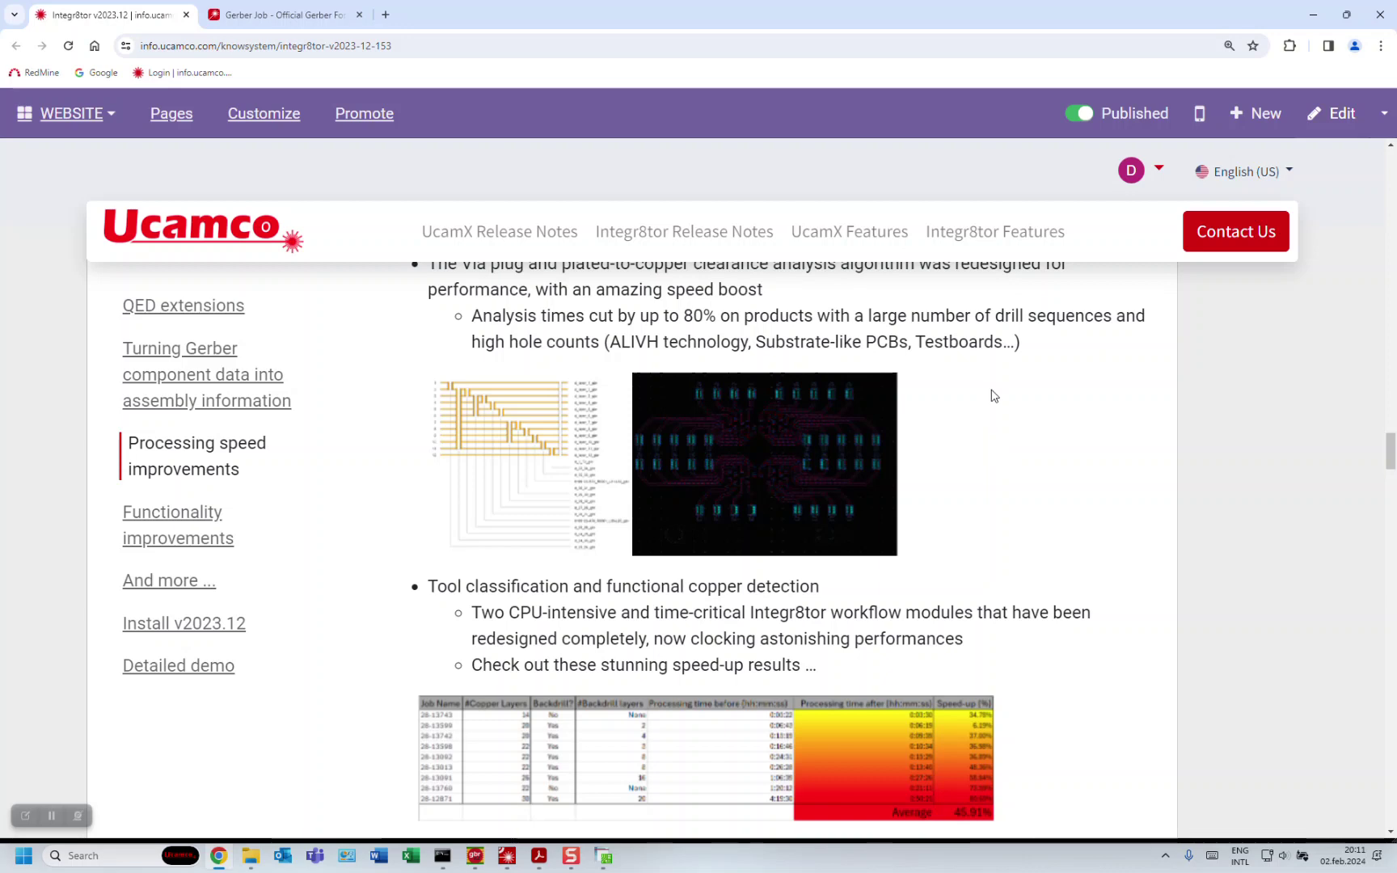
scroll(993, 395, down, 3)
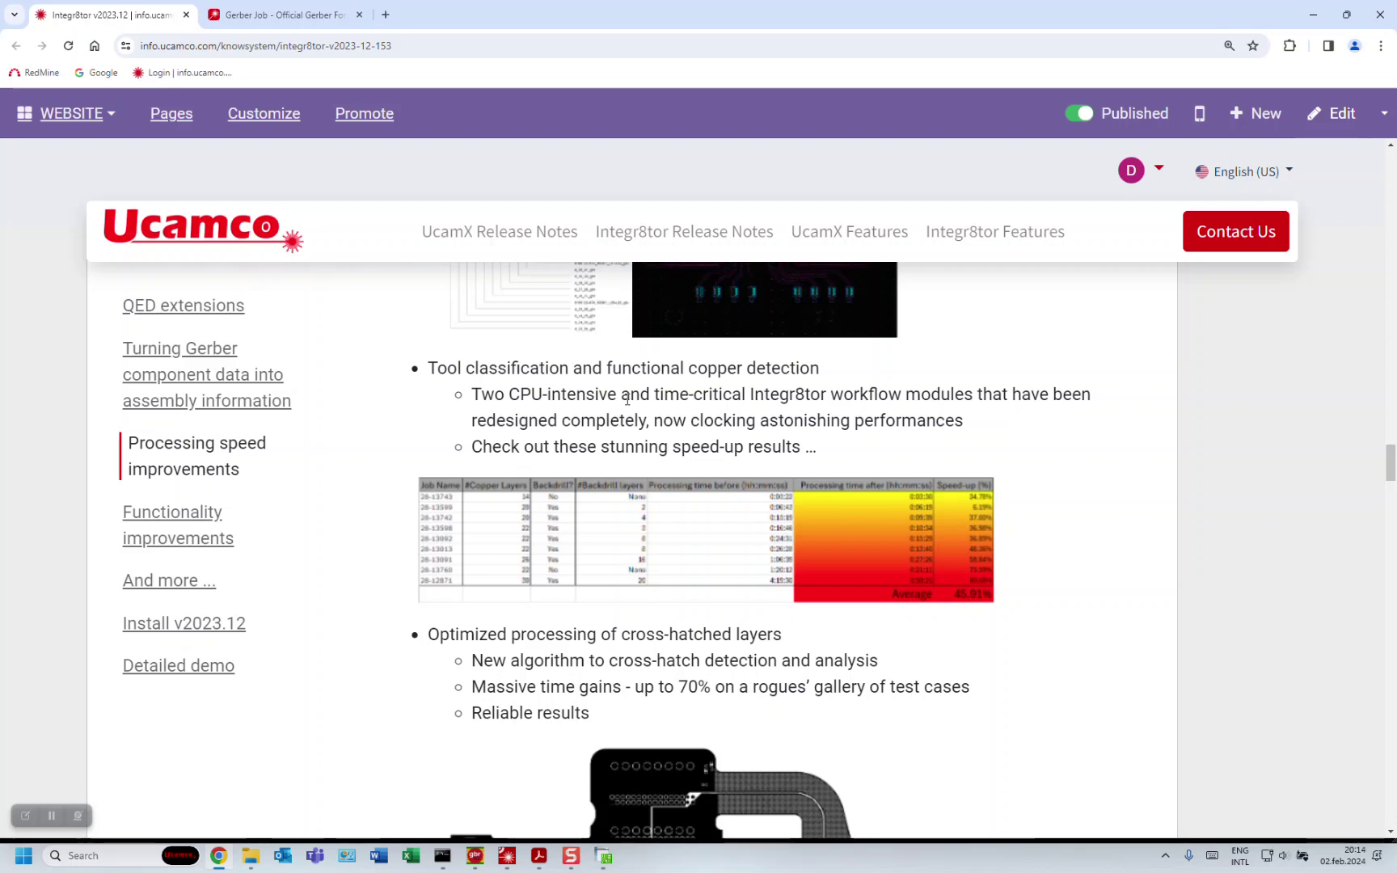
scroll(667, 444, down, 2)
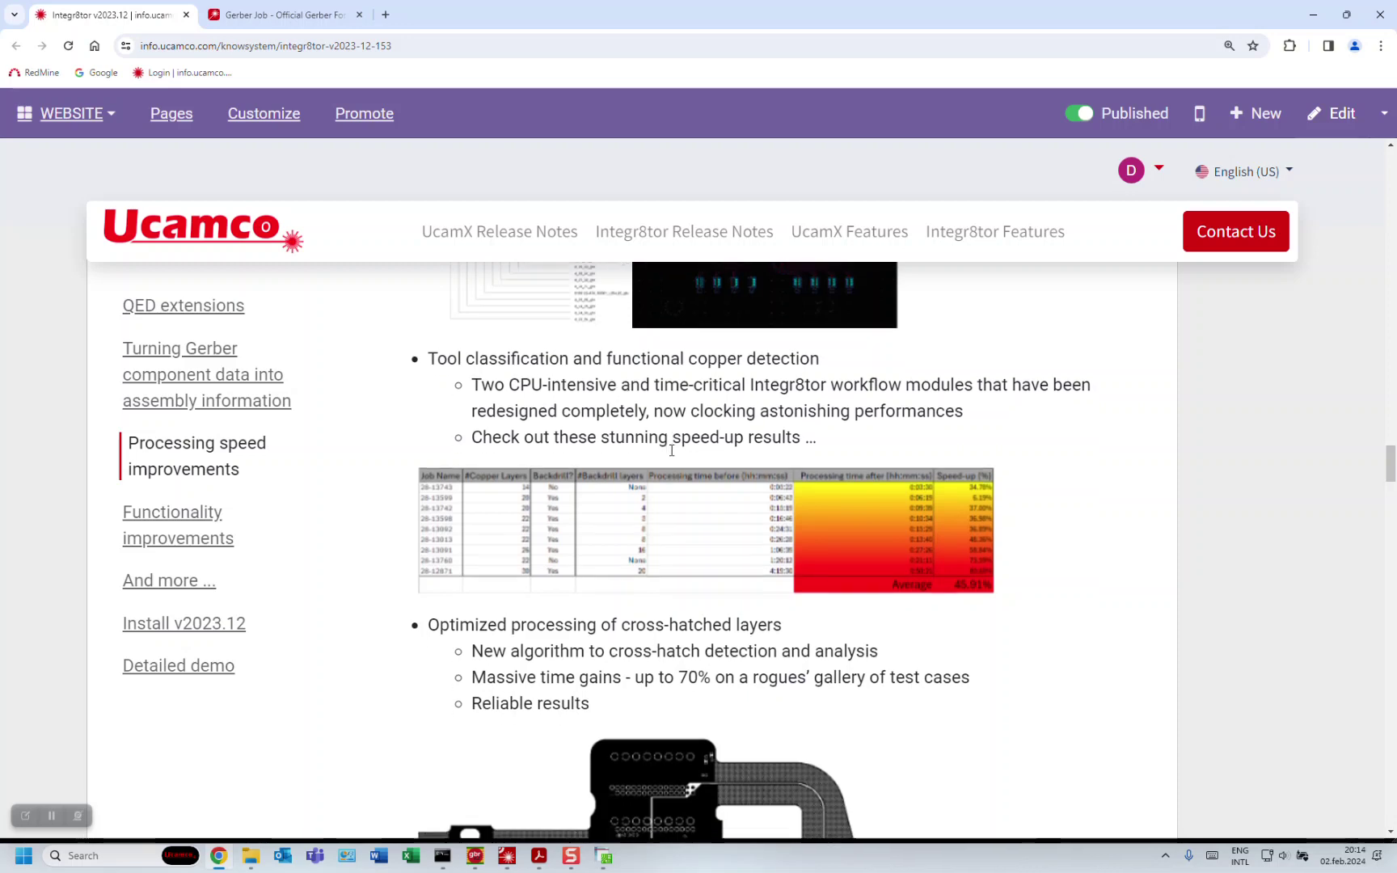
scroll(672, 453, down, 2)
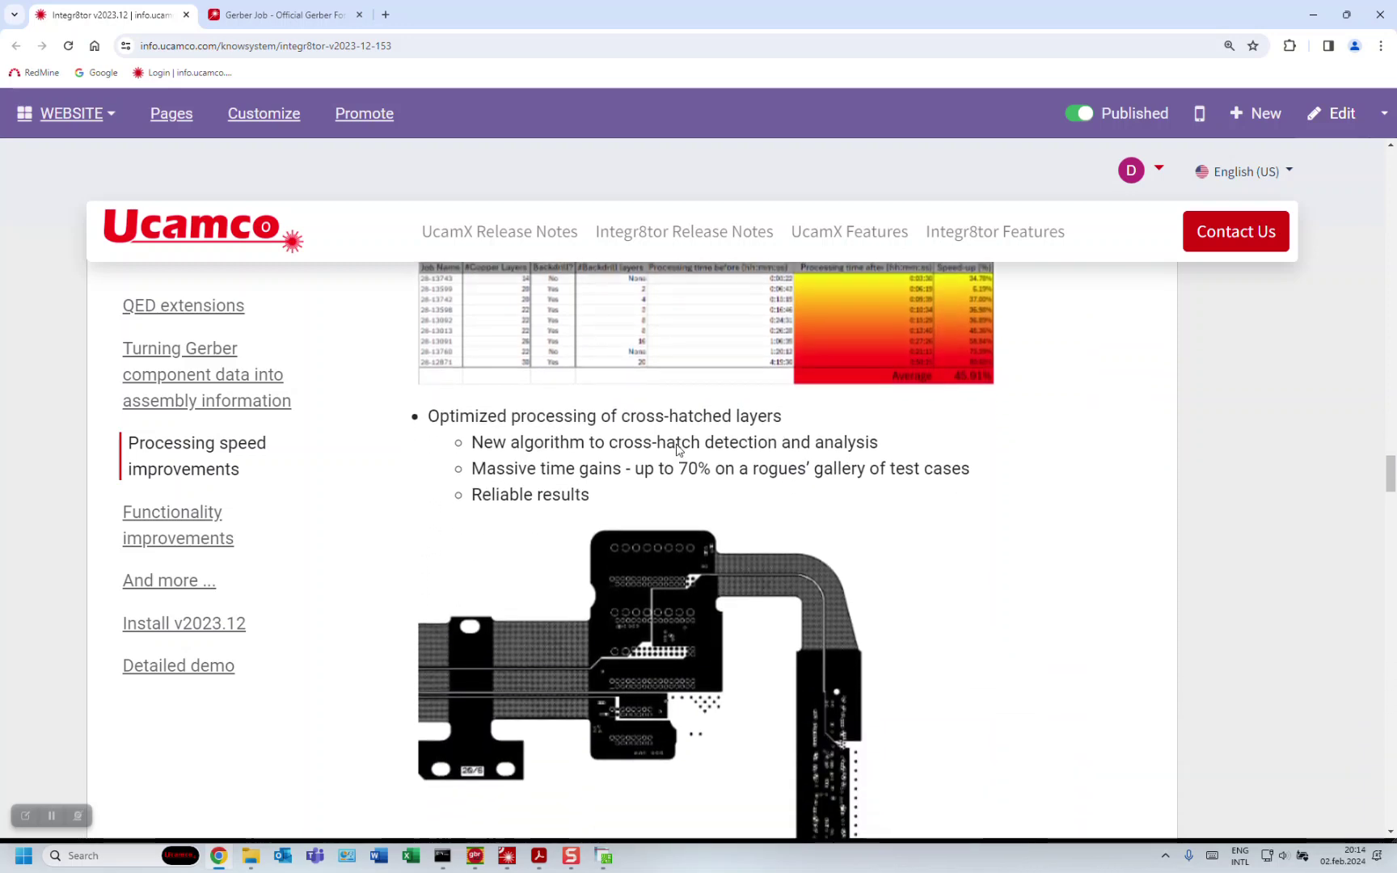